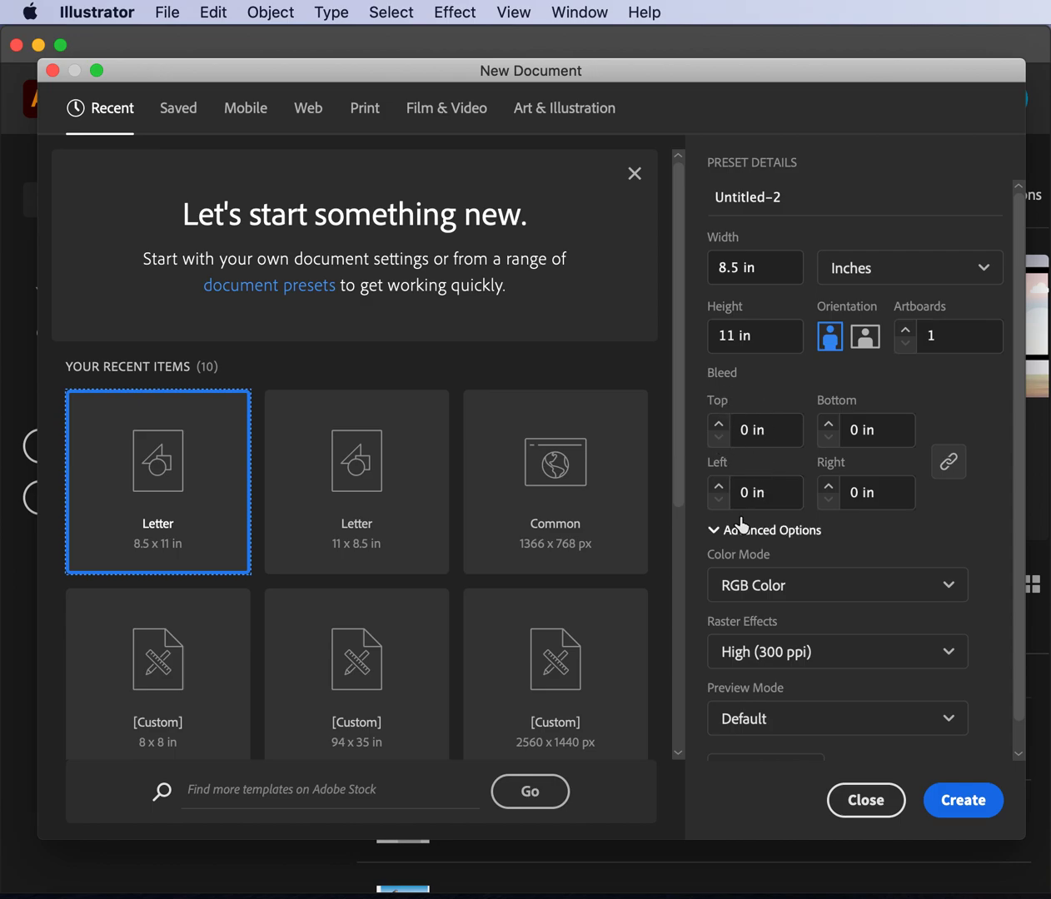
- Accept the Letter preset (8.5 × 11 in, portrait, RGB, 300 ppi) and create the document
{"action": "scroll", "coordinate": [866, 589], "scroll_direction": "down", "scroll_amount": 1}
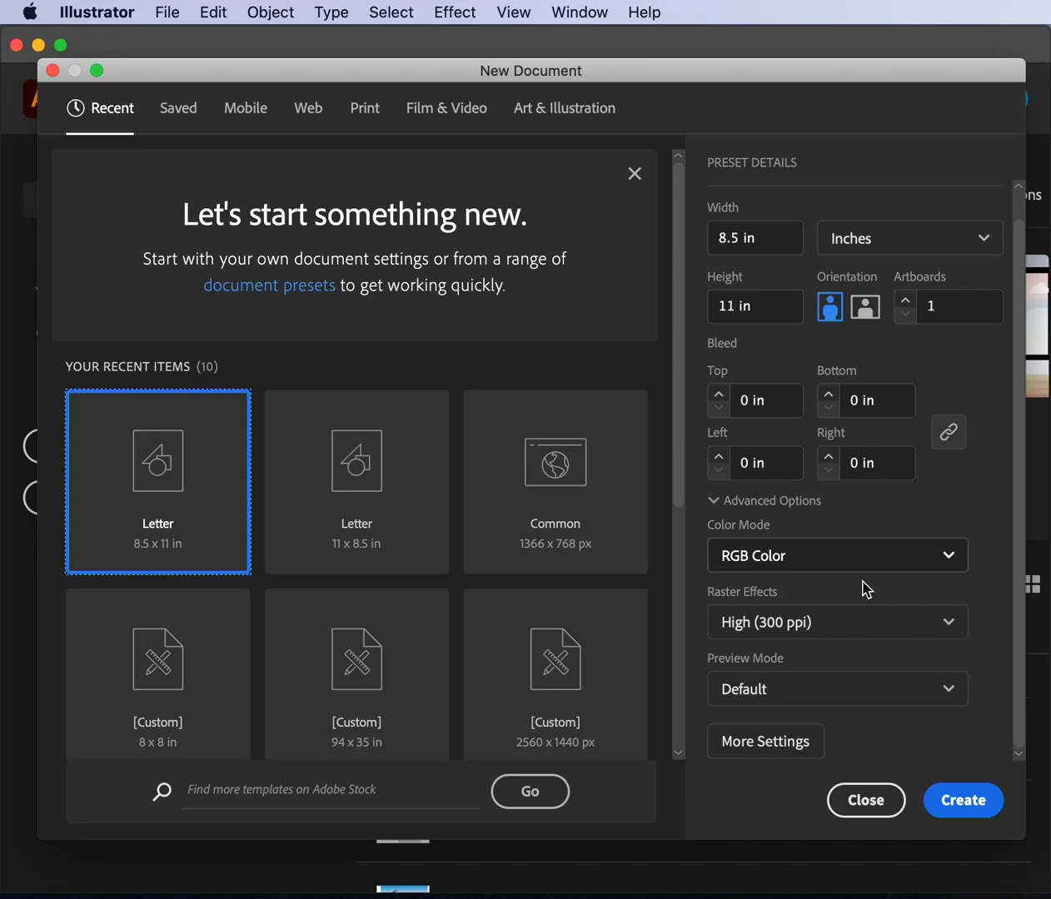
{"action": "scroll", "coordinate": [866, 587], "scroll_direction": "up", "scroll_amount": 1}
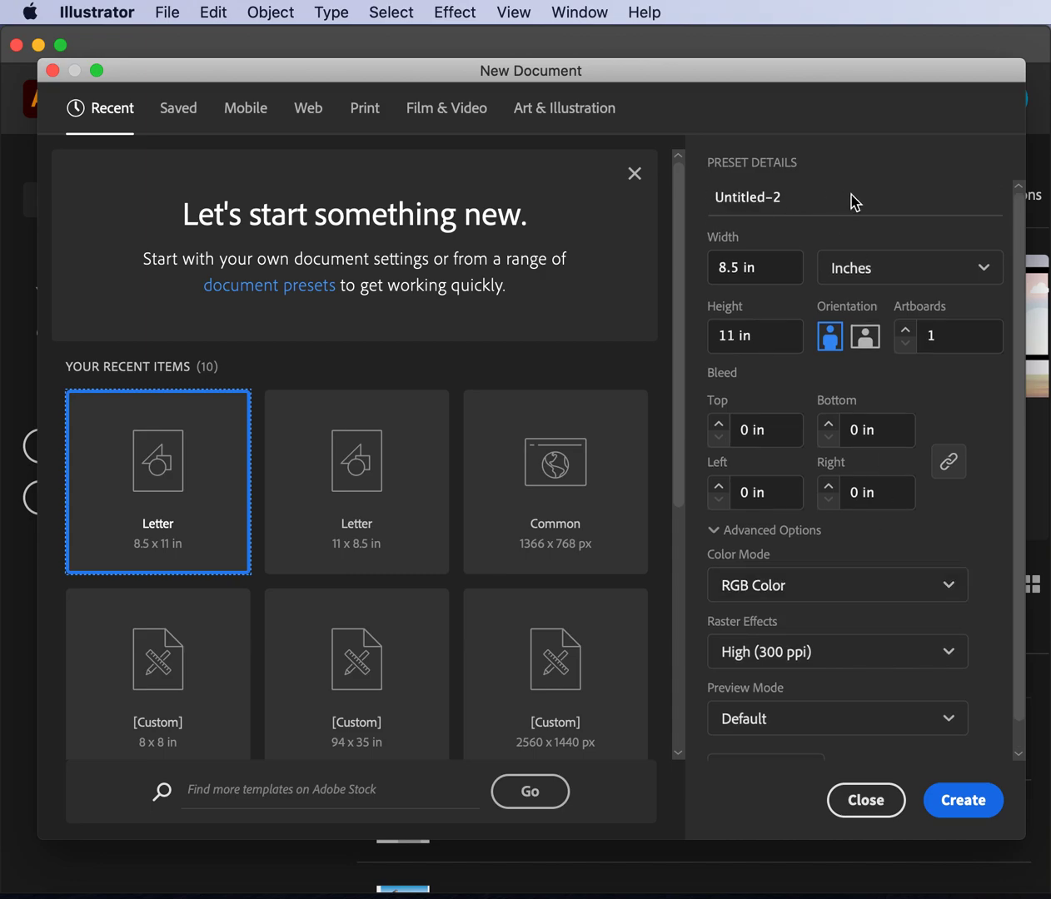
{"action": "left_click", "coordinate": [948, 803]}
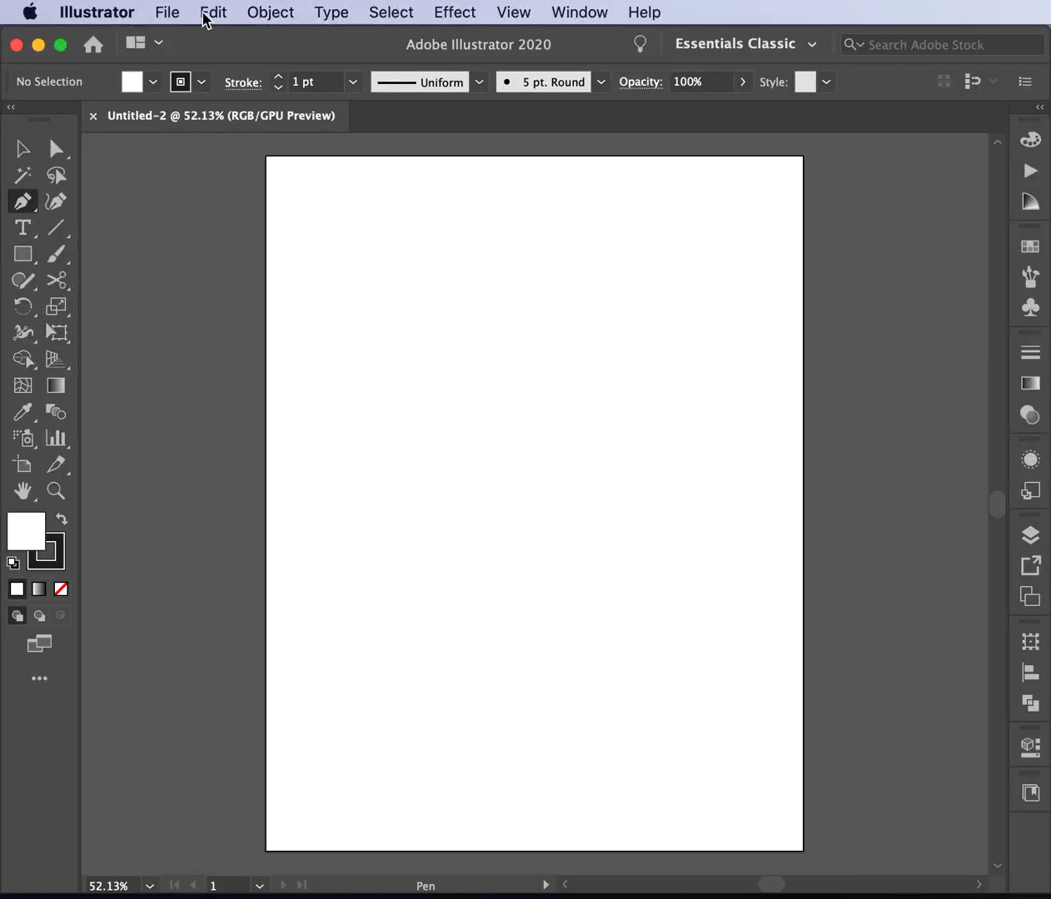
- Start Save As and keep the portraits folder as the destination
{"action": "left_click", "coordinate": [167, 13]}
{"action": "left_click", "coordinate": [250, 200]}
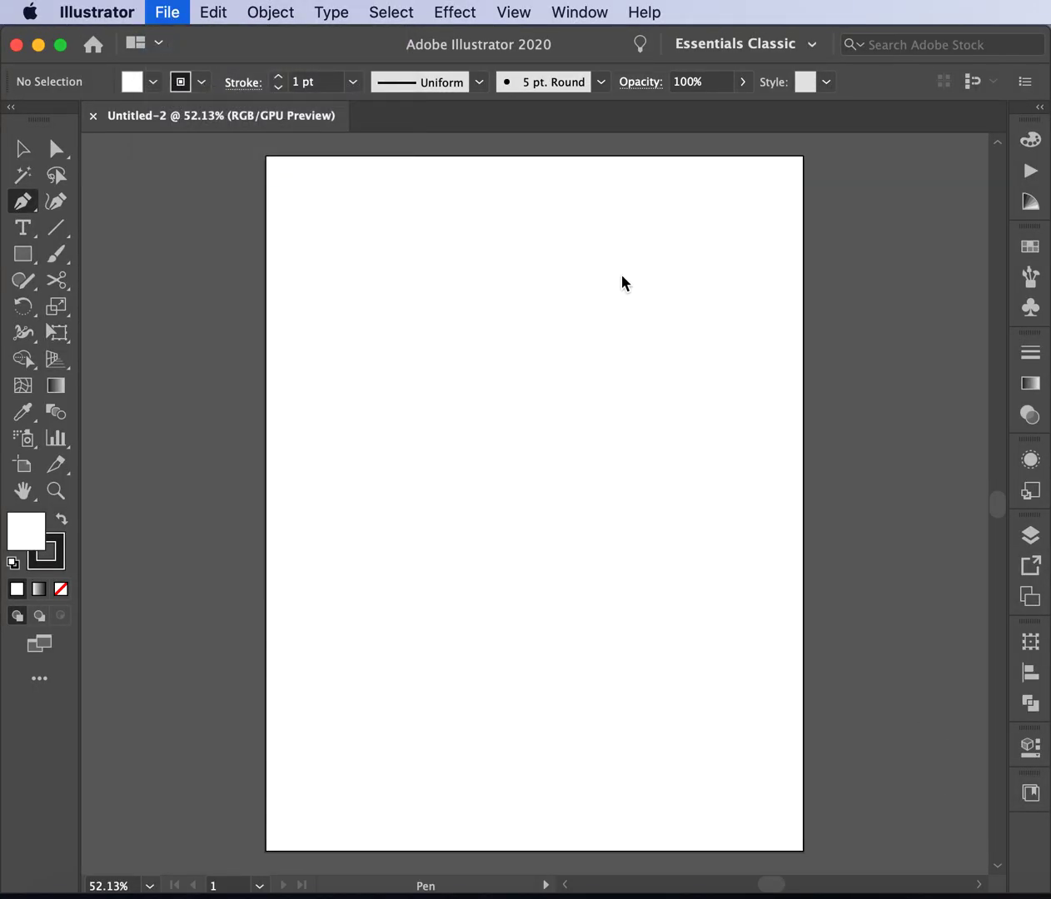
{"action": "left_click_drag", "start_coordinate": [735, 129], "coordinate": [504, 187]}
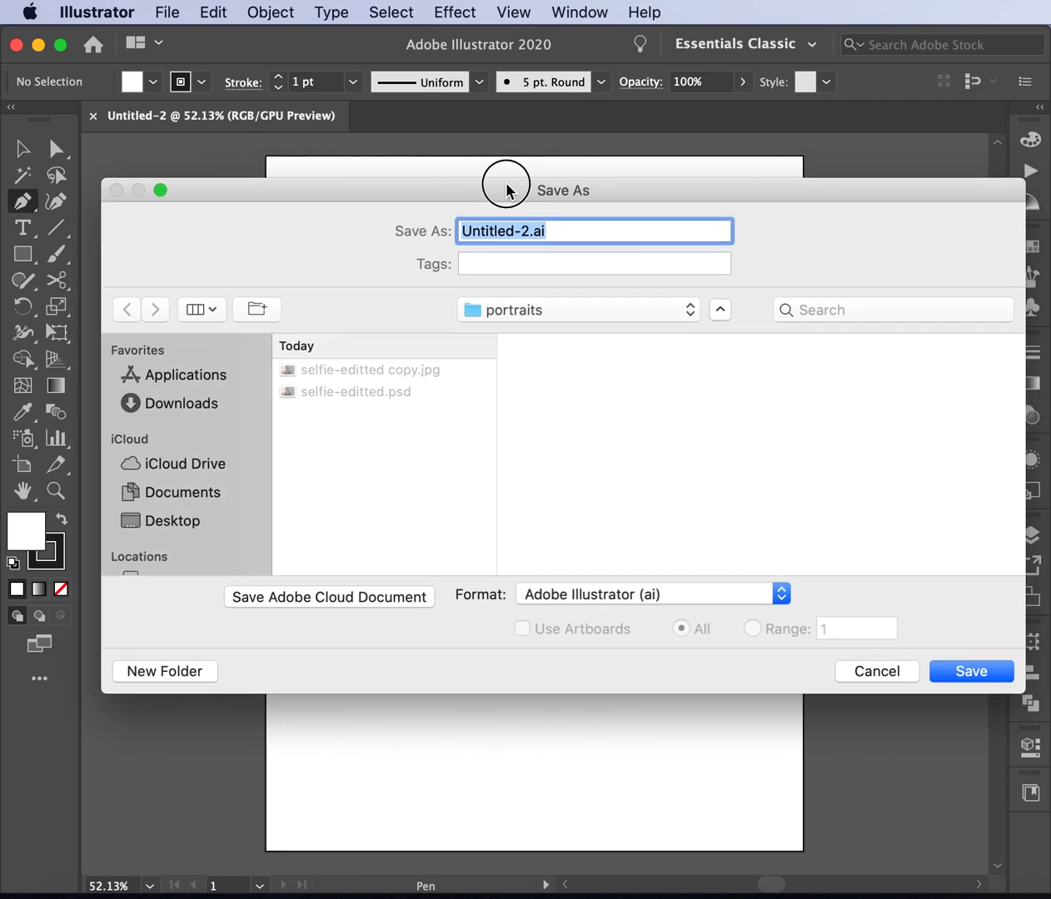
{"action": "left_click", "coordinate": [676, 315]}
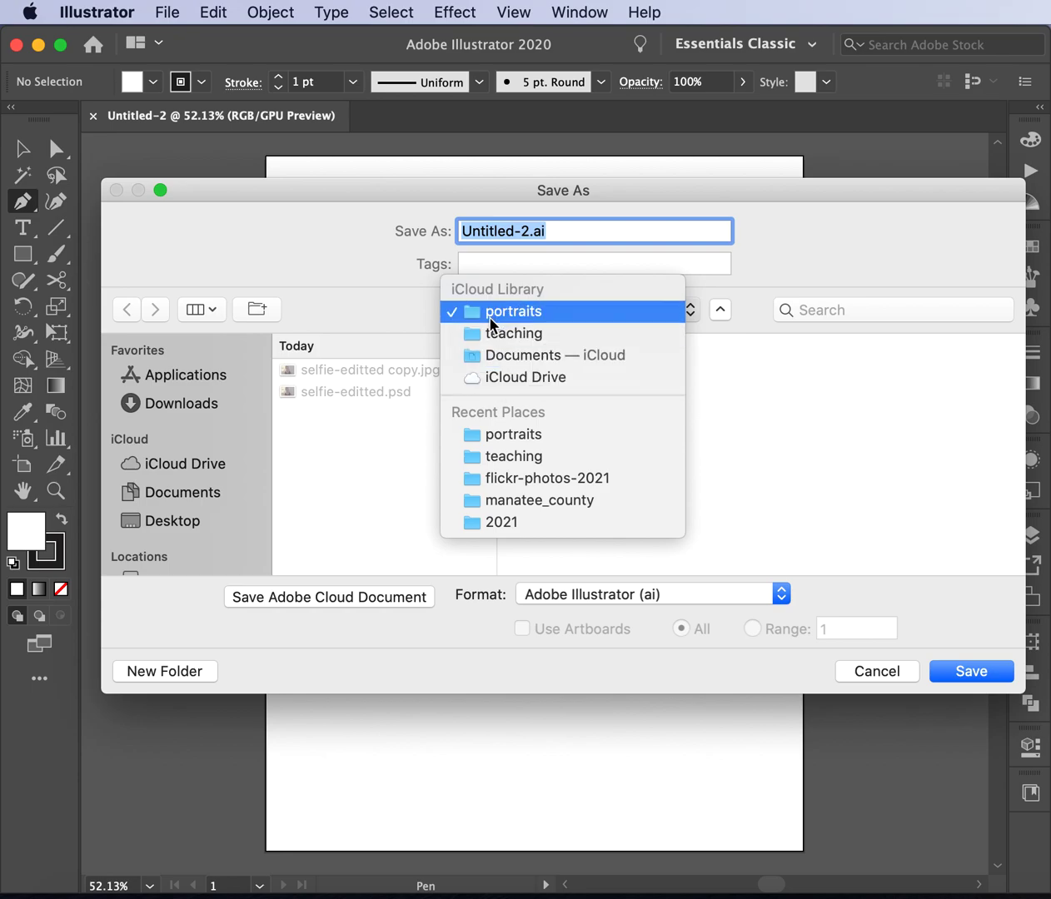
{"action": "left_click", "coordinate": [836, 263]}
- Name the file the client's name plus '-digital-portrait' and save as Illustrator 2020 .ai
{"action": "left_click_drag", "start_coordinate": [523, 229], "coordinate": [380, 231]}
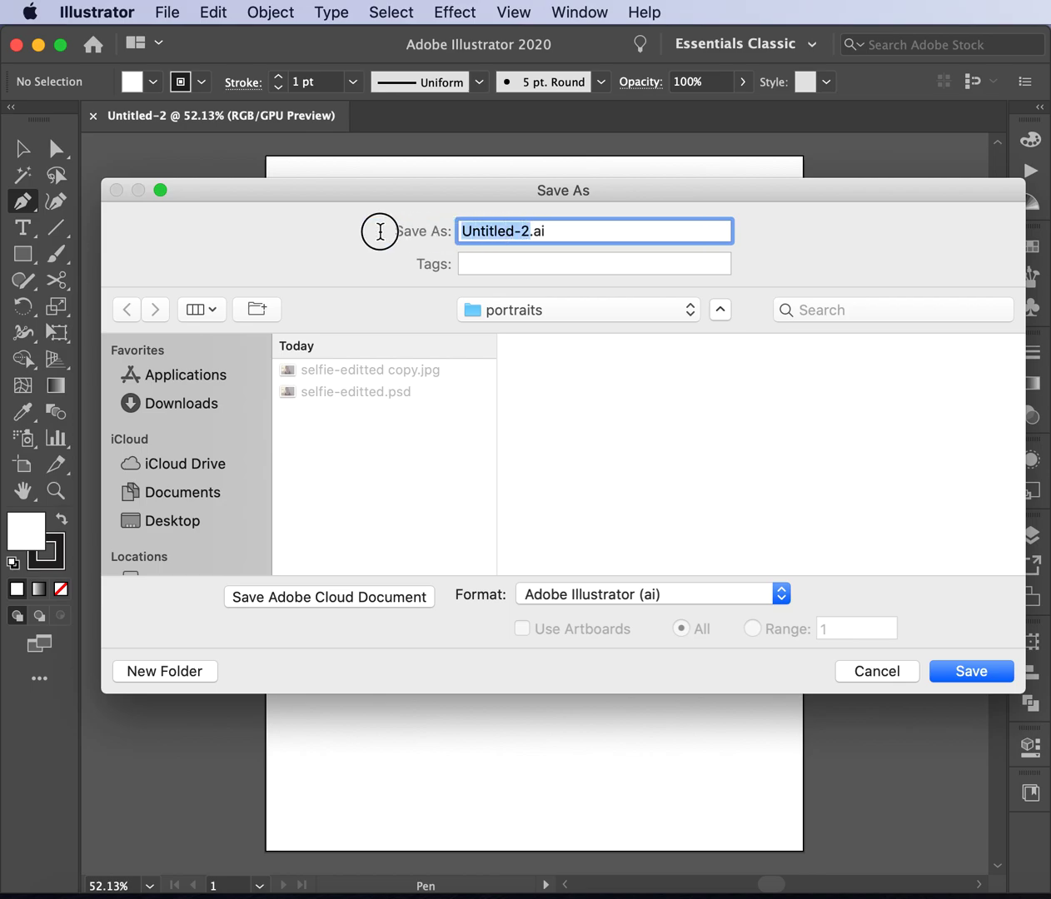
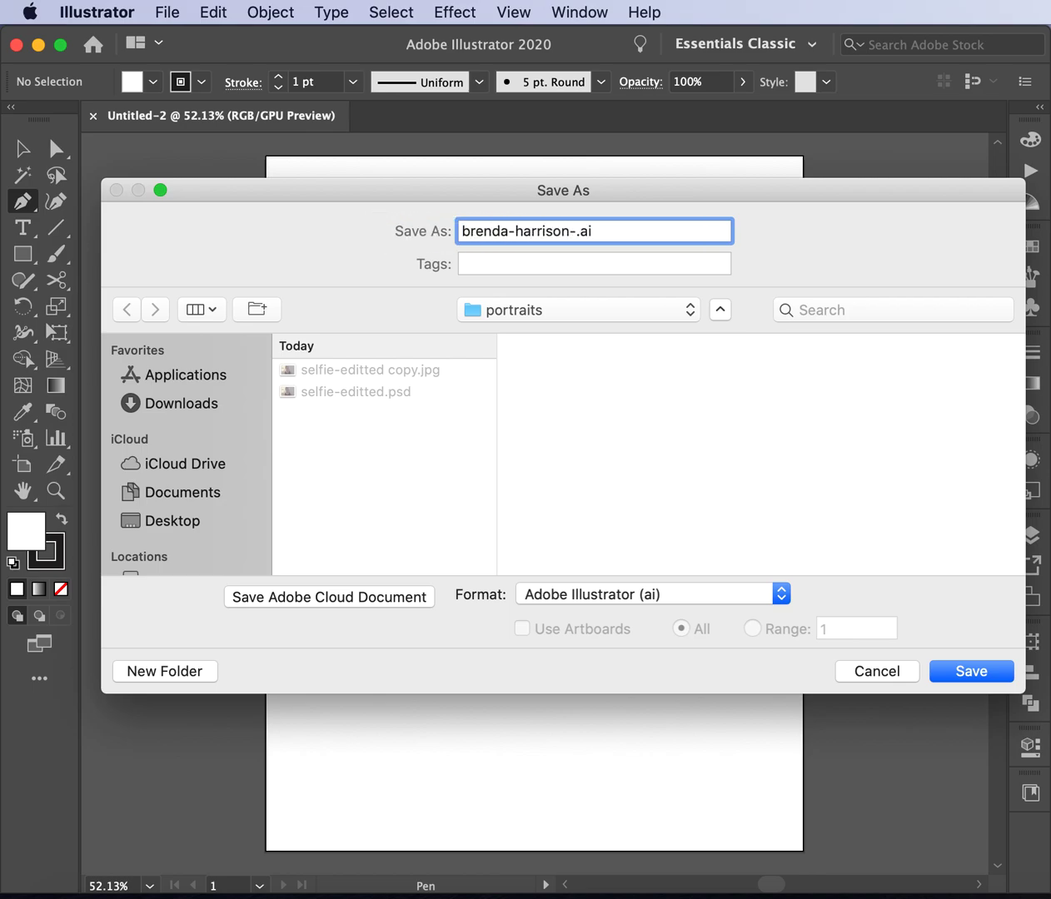
{"action": "type", "text": "sel-"}
{"action": "key", "text": "BackSpace"}
{"action": "key", "text": "BackSpace"}
{"action": "key", "text": "BackSpace"}
{"action": "key", "text": "BackSpace"}
{"action": "type", "text": "digital-portrait"}
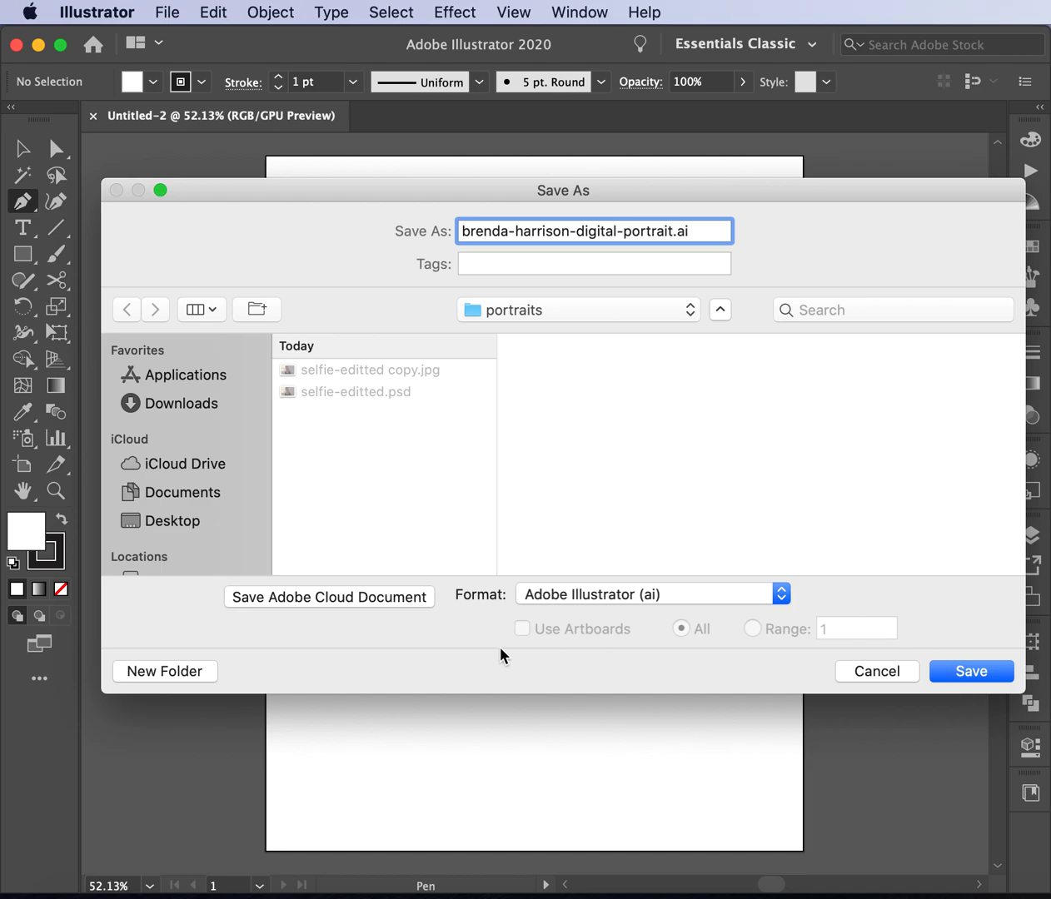
{"action": "left_click", "coordinate": [950, 678]}
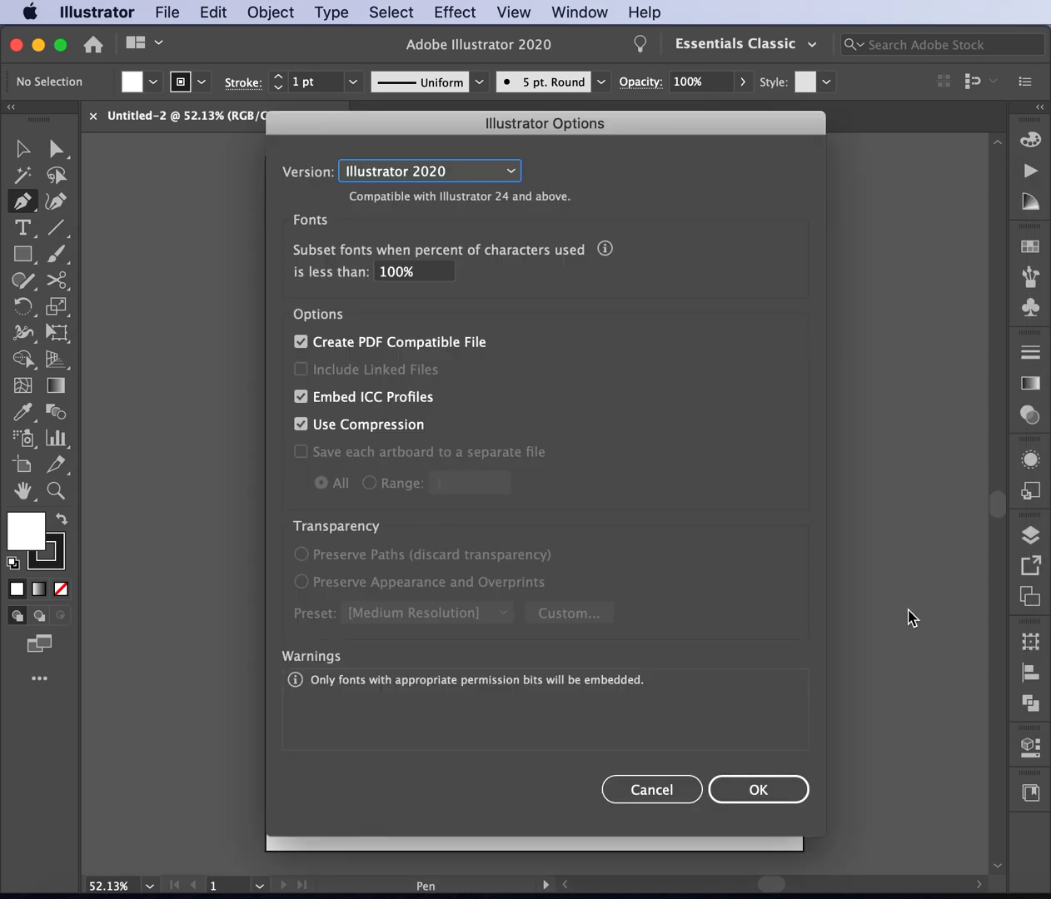
{"action": "left_click", "coordinate": [738, 796]}
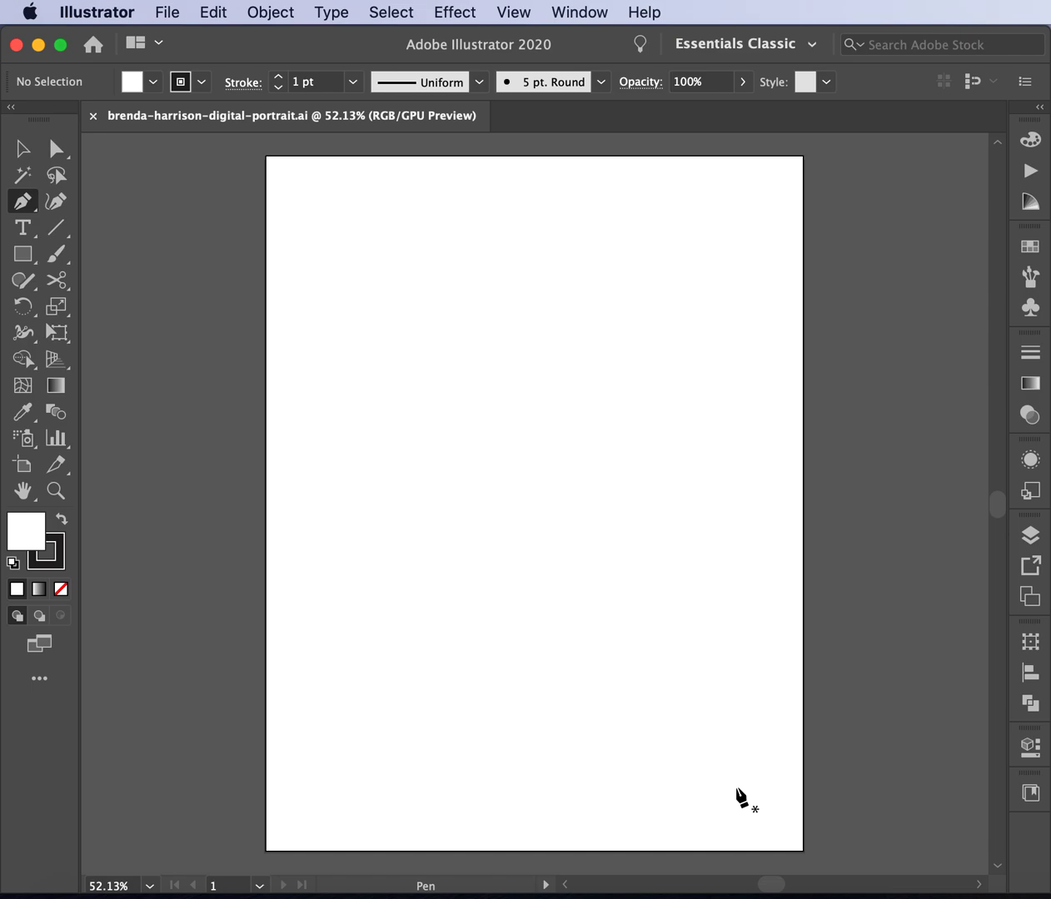
- Place selfie-editted copy.jpg unlinked at full size on the artboard and zoom out to fit it
{"action": "left_click", "coordinate": [167, 13]}
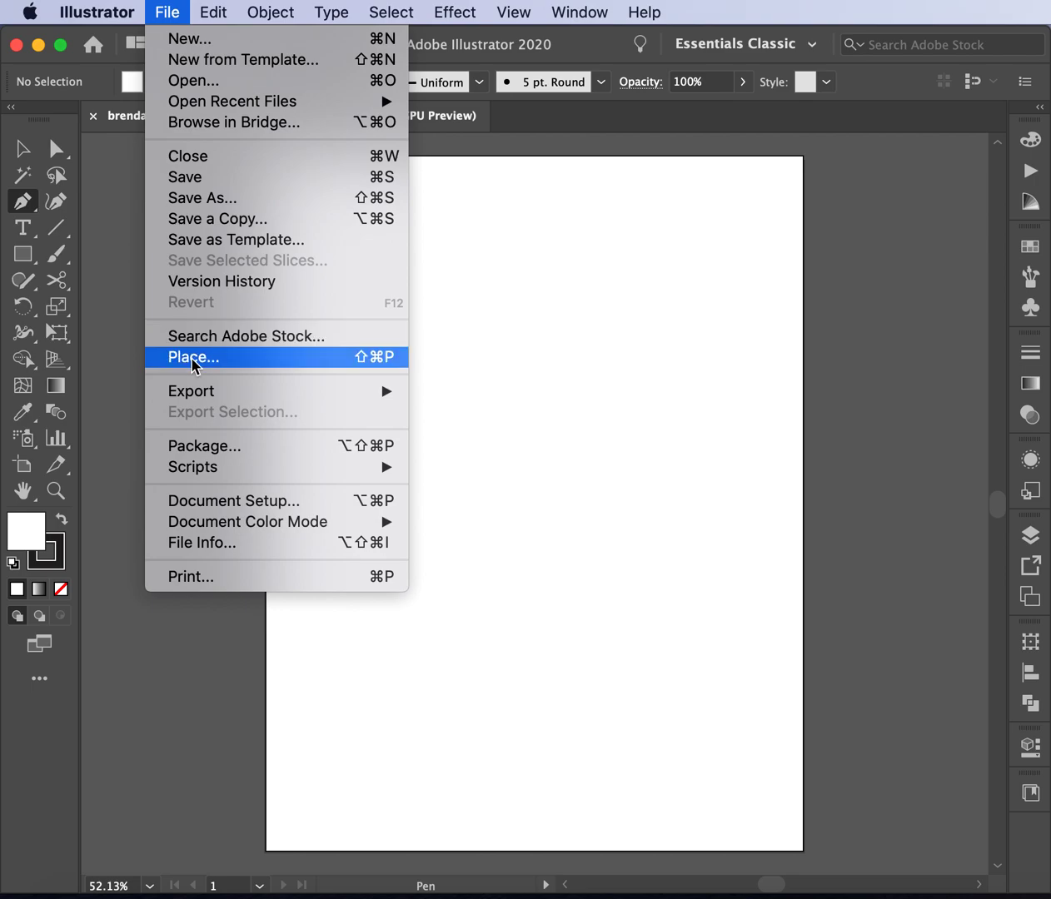
{"action": "left_click", "coordinate": [194, 358]}
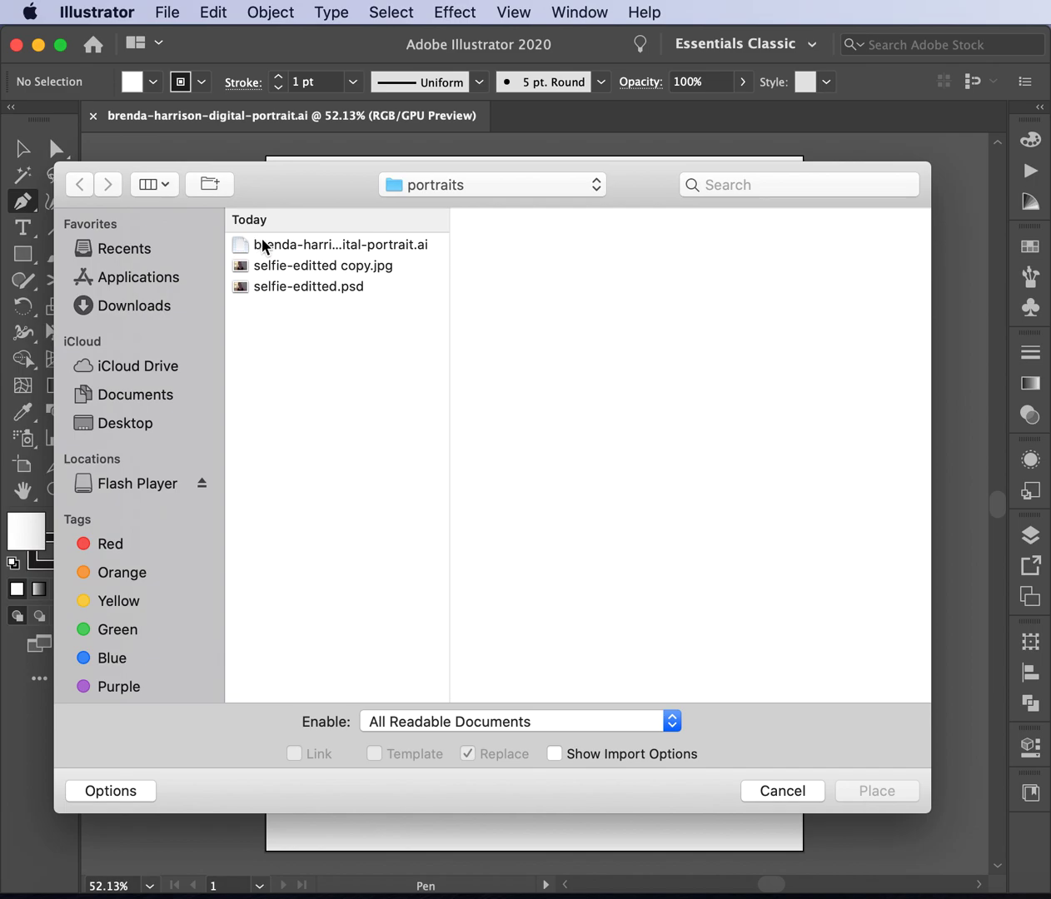
{"action": "left_click", "coordinate": [292, 271]}
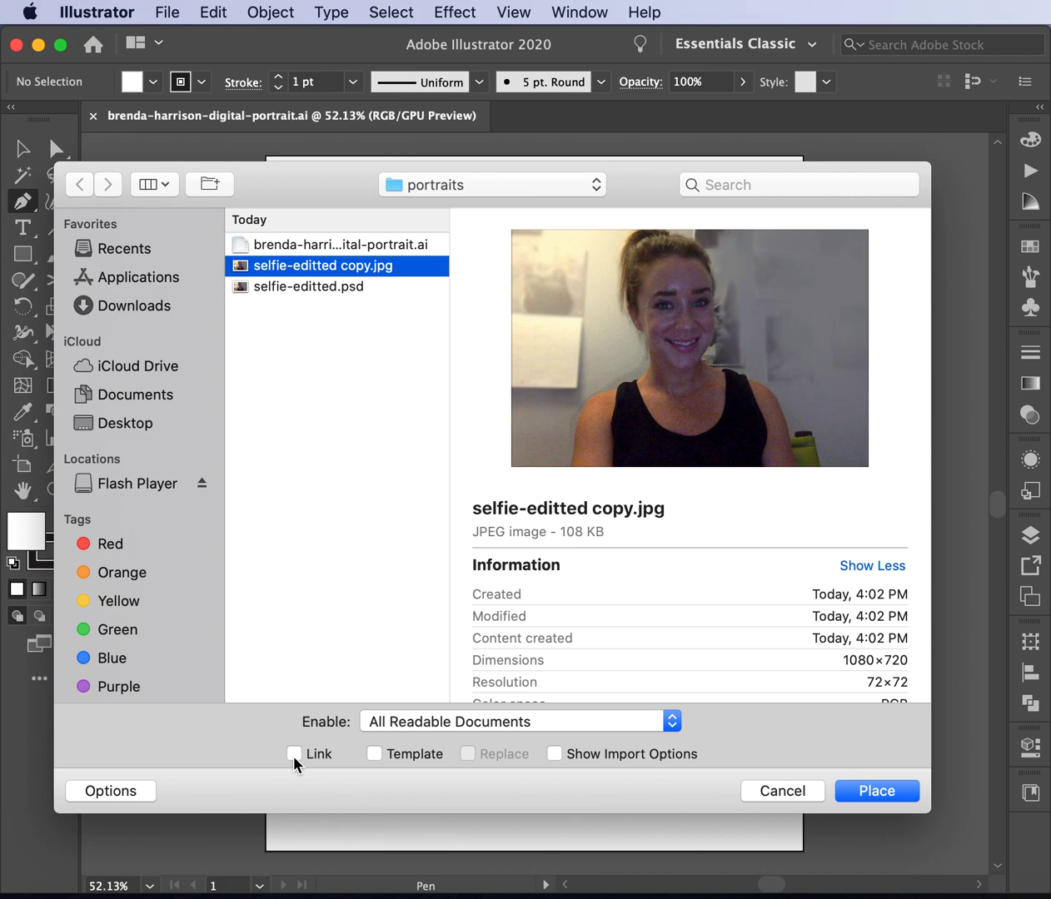
{"action": "left_click", "coordinate": [870, 789]}
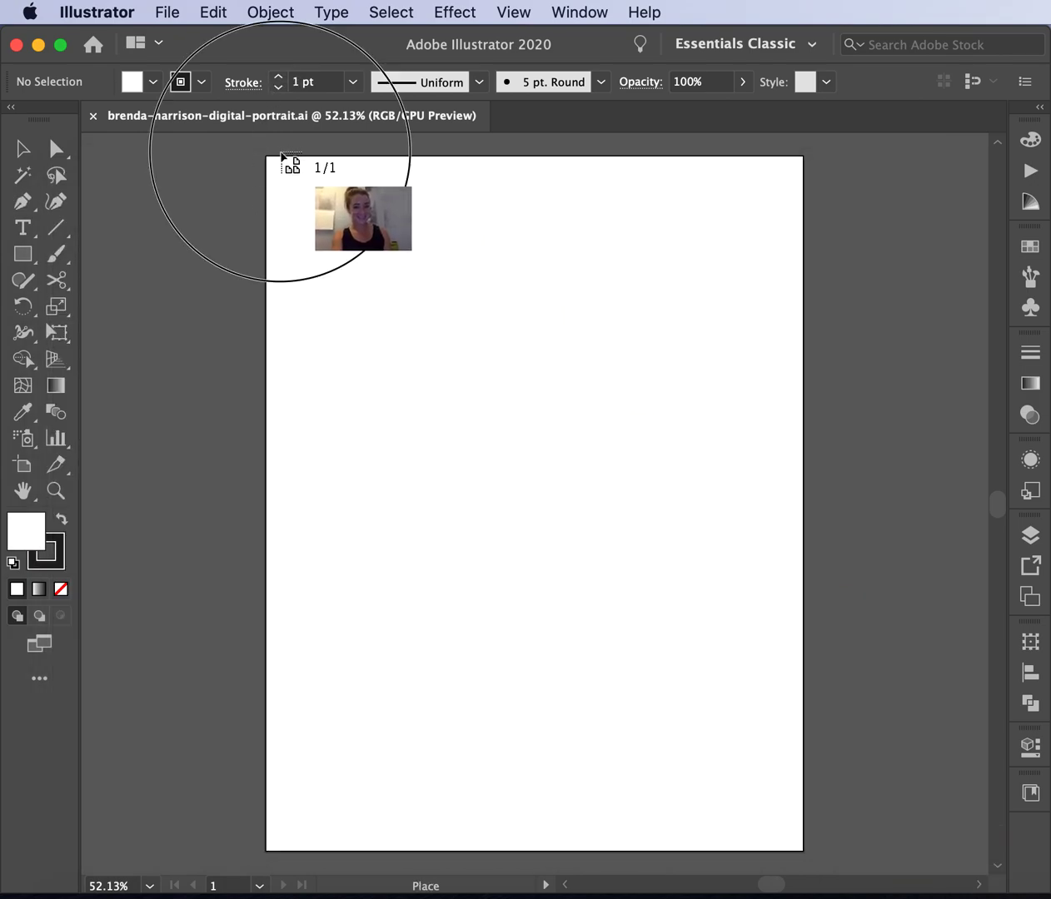
{"action": "left_click", "coordinate": [283, 156]}
{"action": "key", "text": "p"}
{"action": "key", "text": "super+minus"}
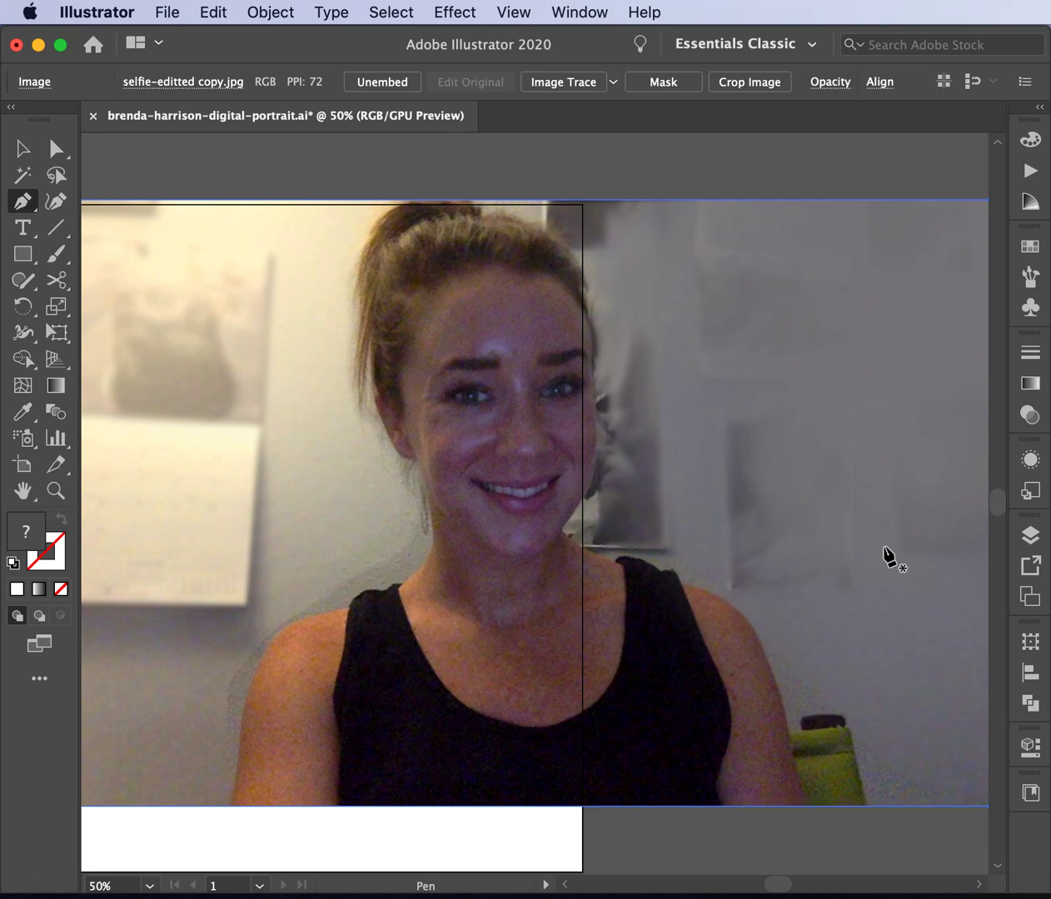
{"action": "key", "text": "super+minus"}
- Move the photo down and left over the artboard
{"action": "left_click_drag", "start_coordinate": [734, 505], "coordinate": [555, 594]}
{"action": "left_click", "coordinate": [23, 148]}
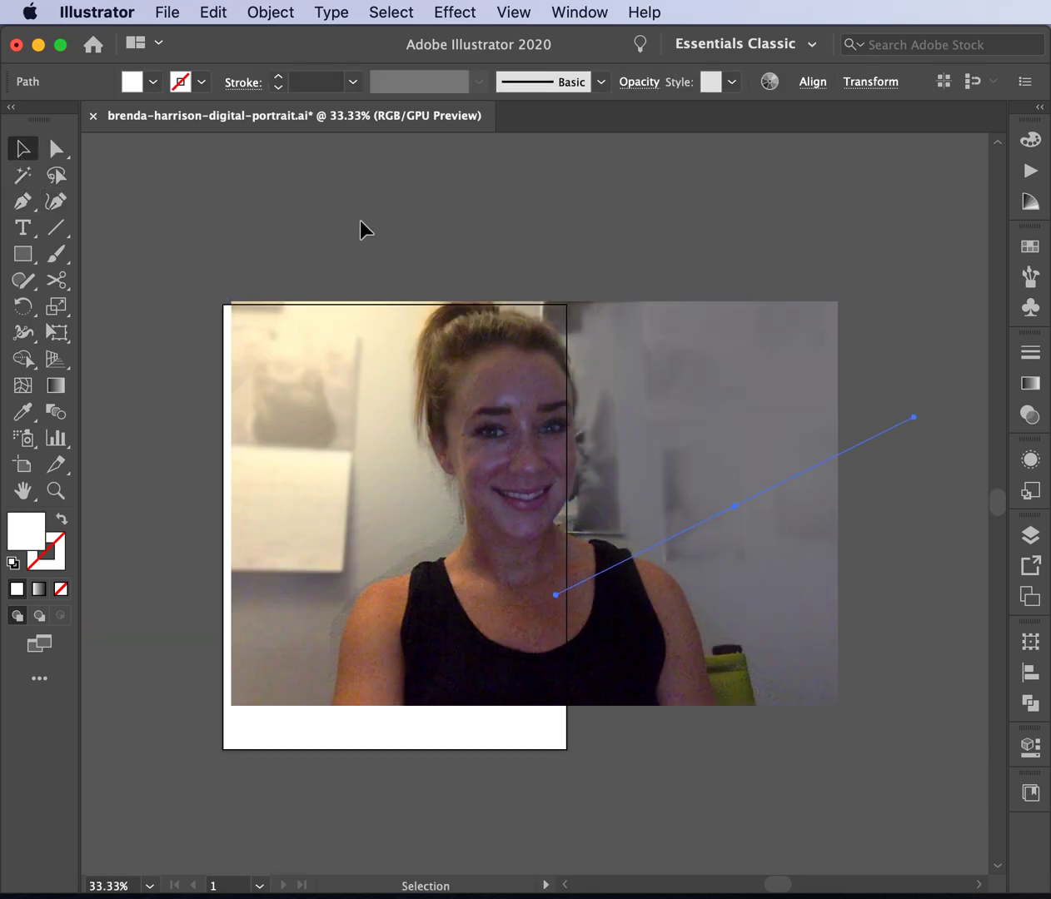
{"action": "left_click", "coordinate": [359, 222]}
{"action": "left_click_drag", "start_coordinate": [393, 434], "coordinate": [265, 509]}
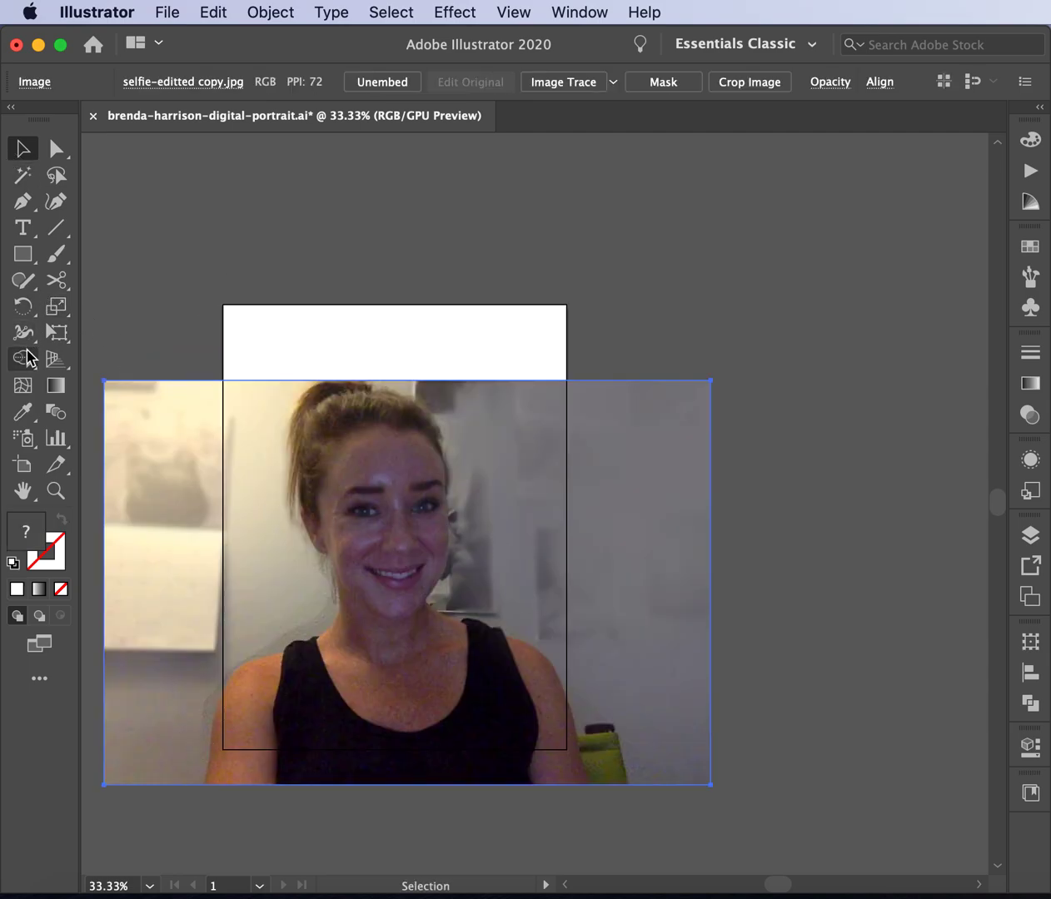
- Scale the photo with Free Transform so its bottom meets the artboard's bottom edge, then deselect
{"action": "left_click", "coordinate": [57, 332]}
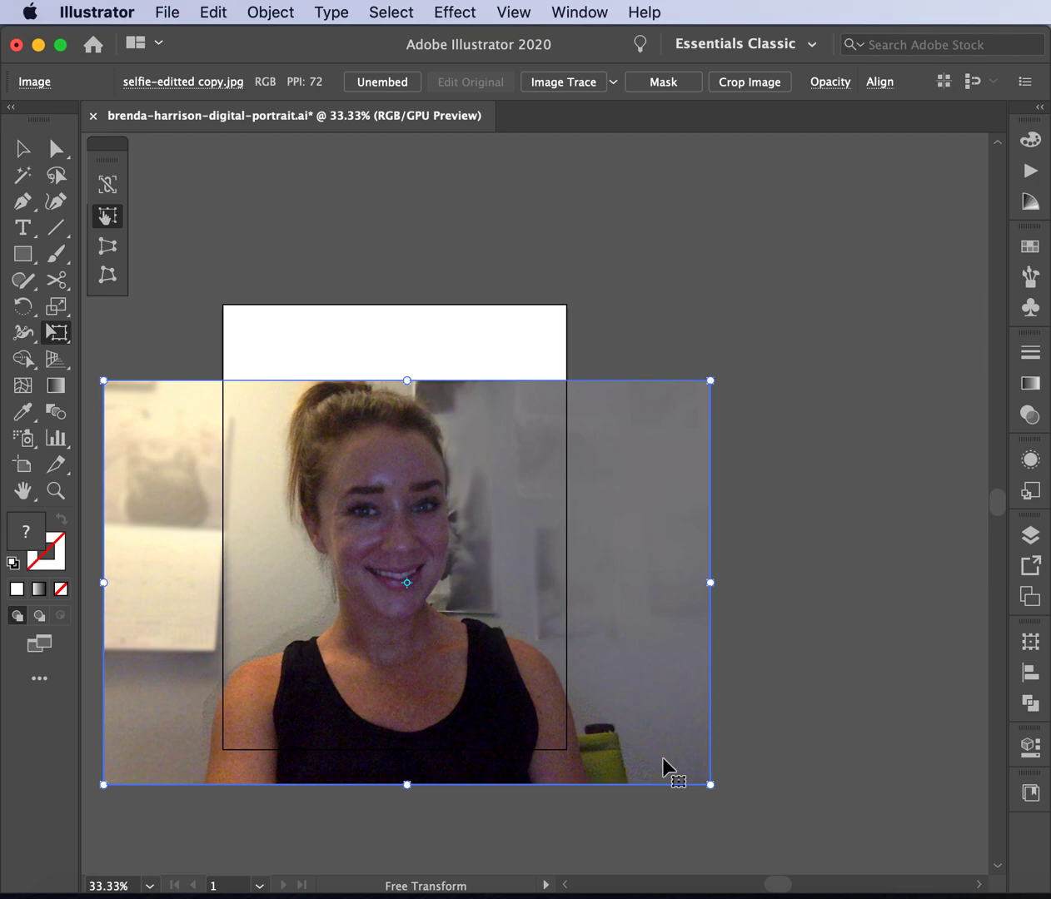
{"action": "left_click_drag", "start_coordinate": [709, 783], "coordinate": [656, 752]}
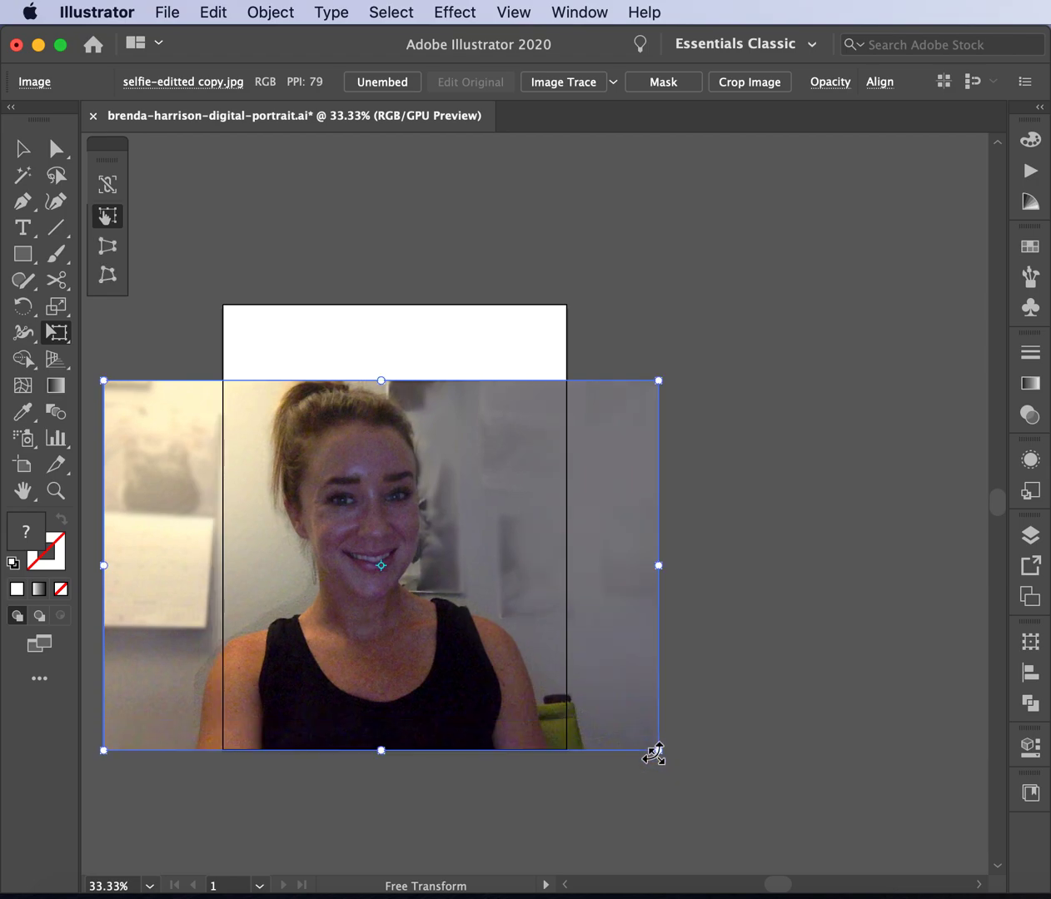
{"action": "left_click_drag", "start_coordinate": [104, 751], "coordinate": [172, 705]}
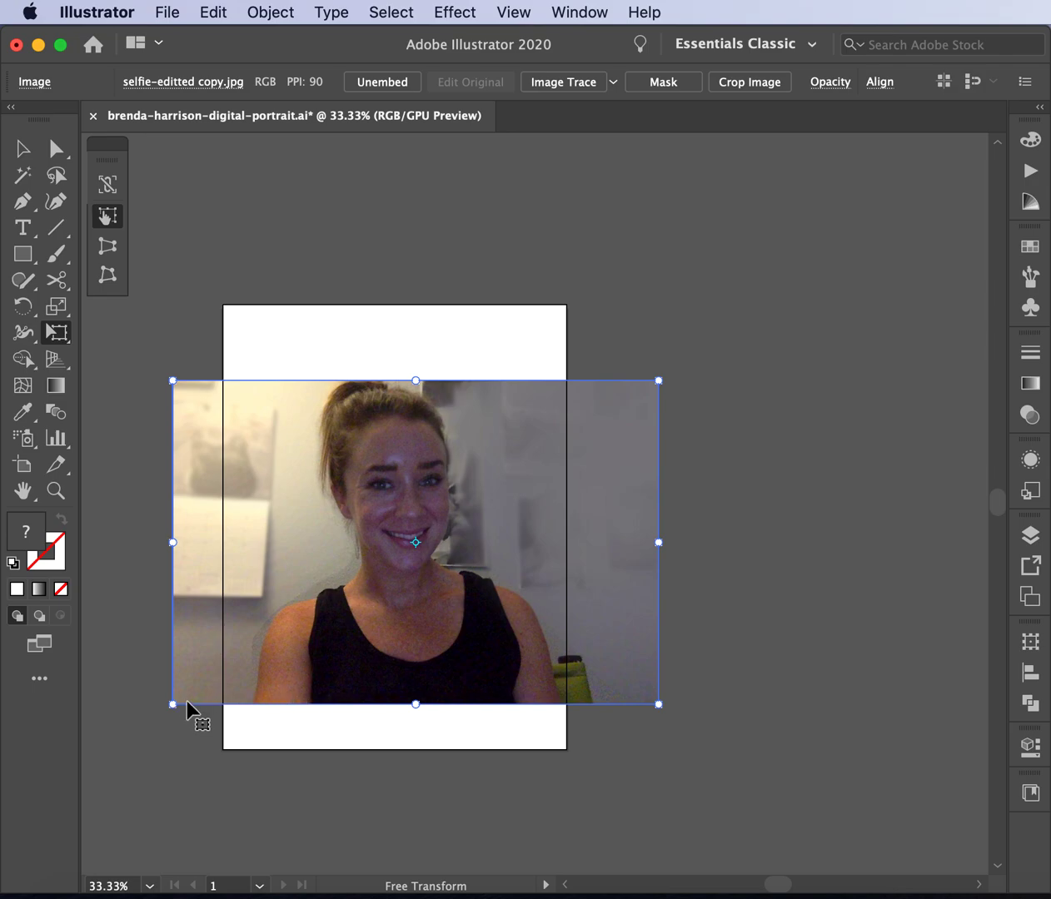
{"action": "left_click_drag", "start_coordinate": [172, 704], "coordinate": [145, 728]}
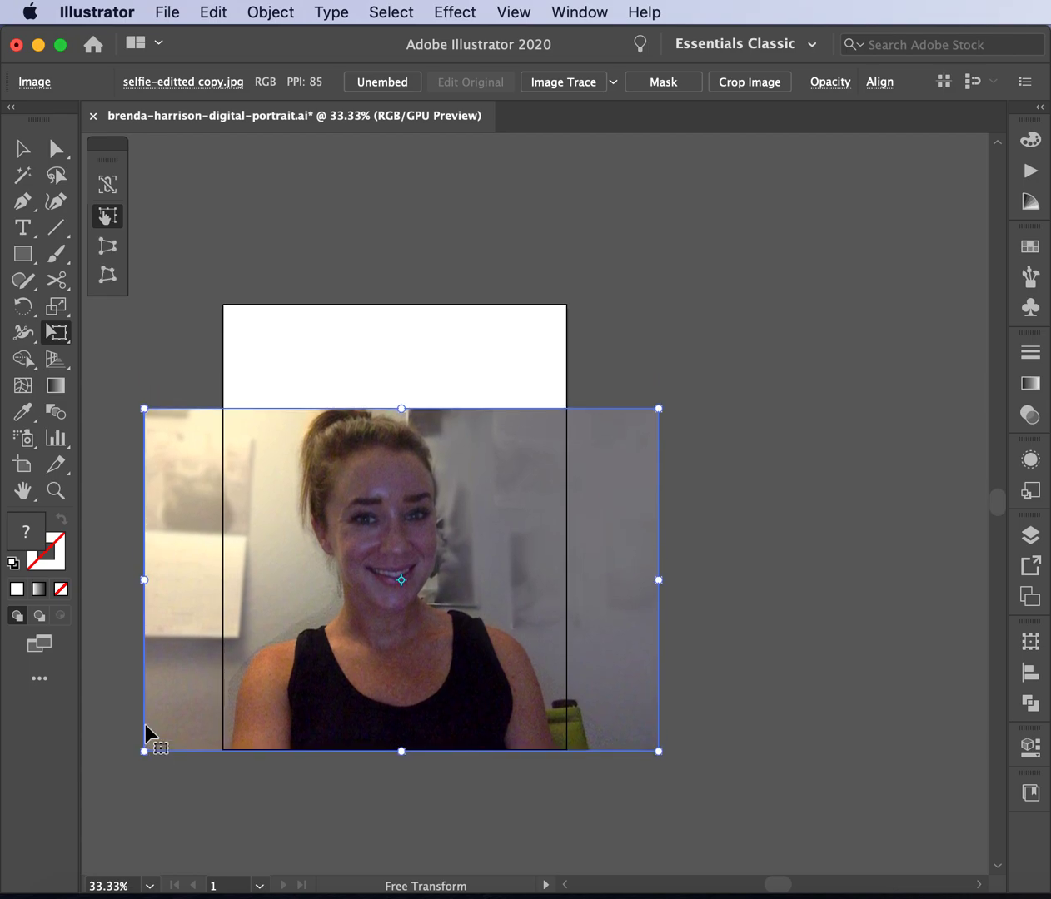
{"action": "left_click", "coordinate": [22, 148]}
{"action": "left_click", "coordinate": [346, 212]}
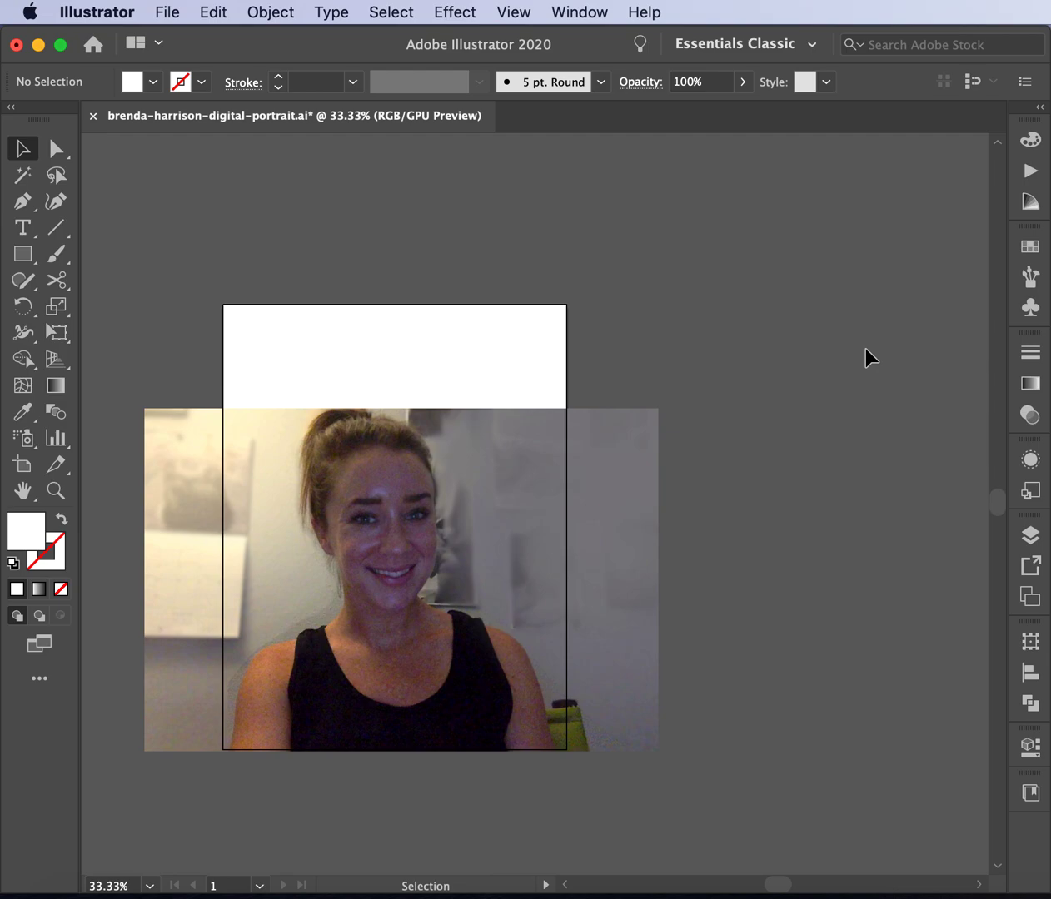
- Lock the photo's layer and rename it 'photo'
{"action": "left_click", "coordinate": [1030, 535]}
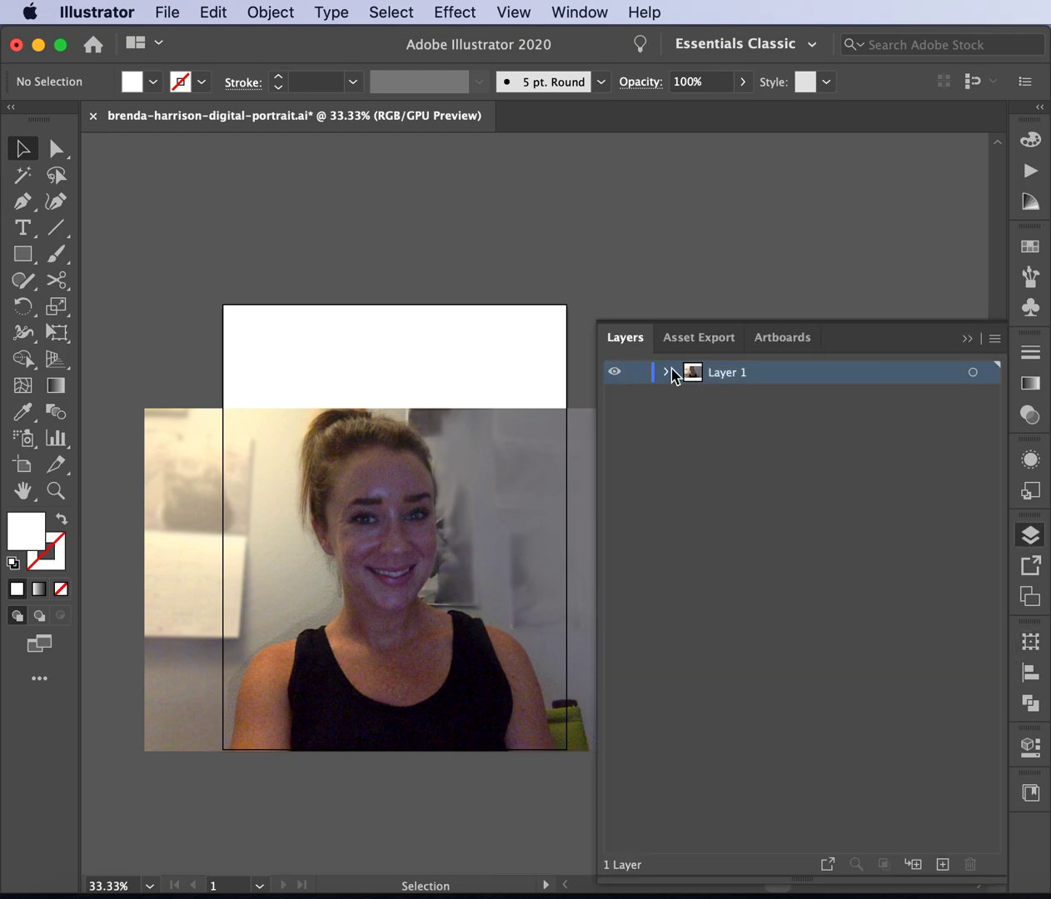
{"action": "left_click", "coordinate": [639, 375]}
{"action": "double_click", "coordinate": [736, 380]}
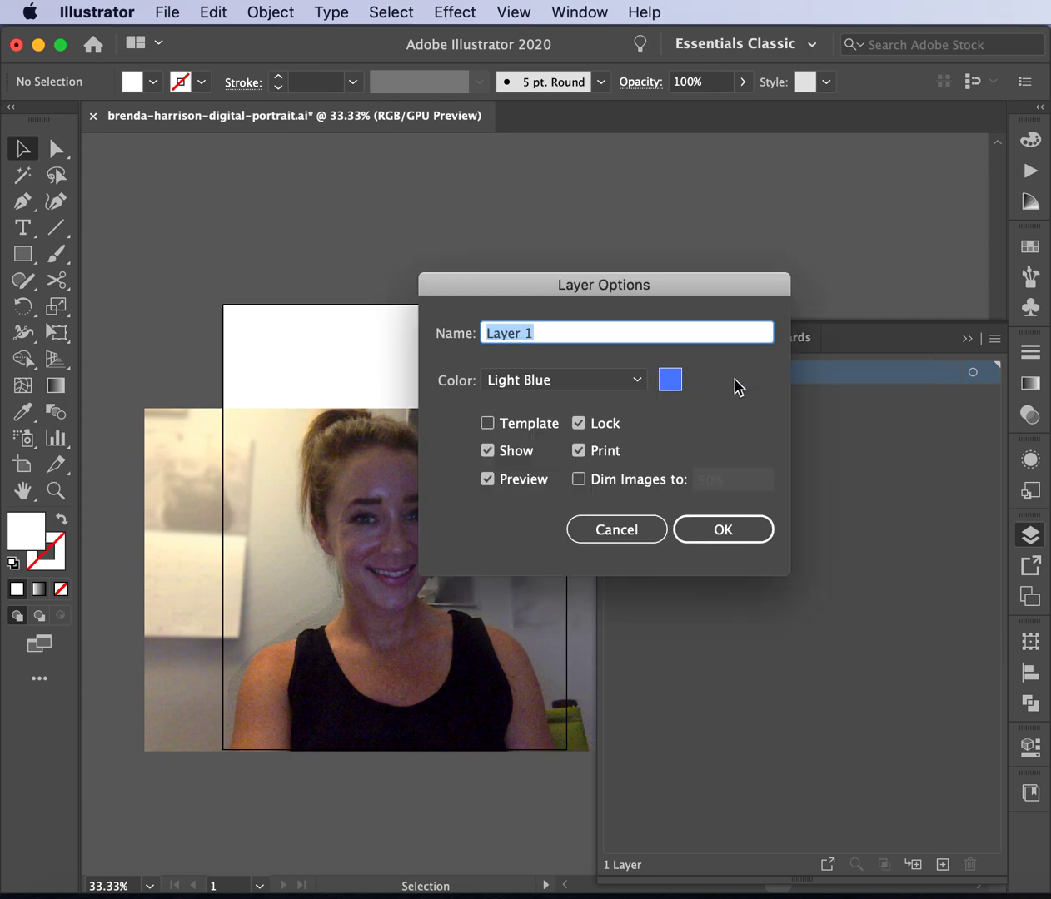
{"action": "type", "text": "photo"}
{"action": "key", "text": "Return"}
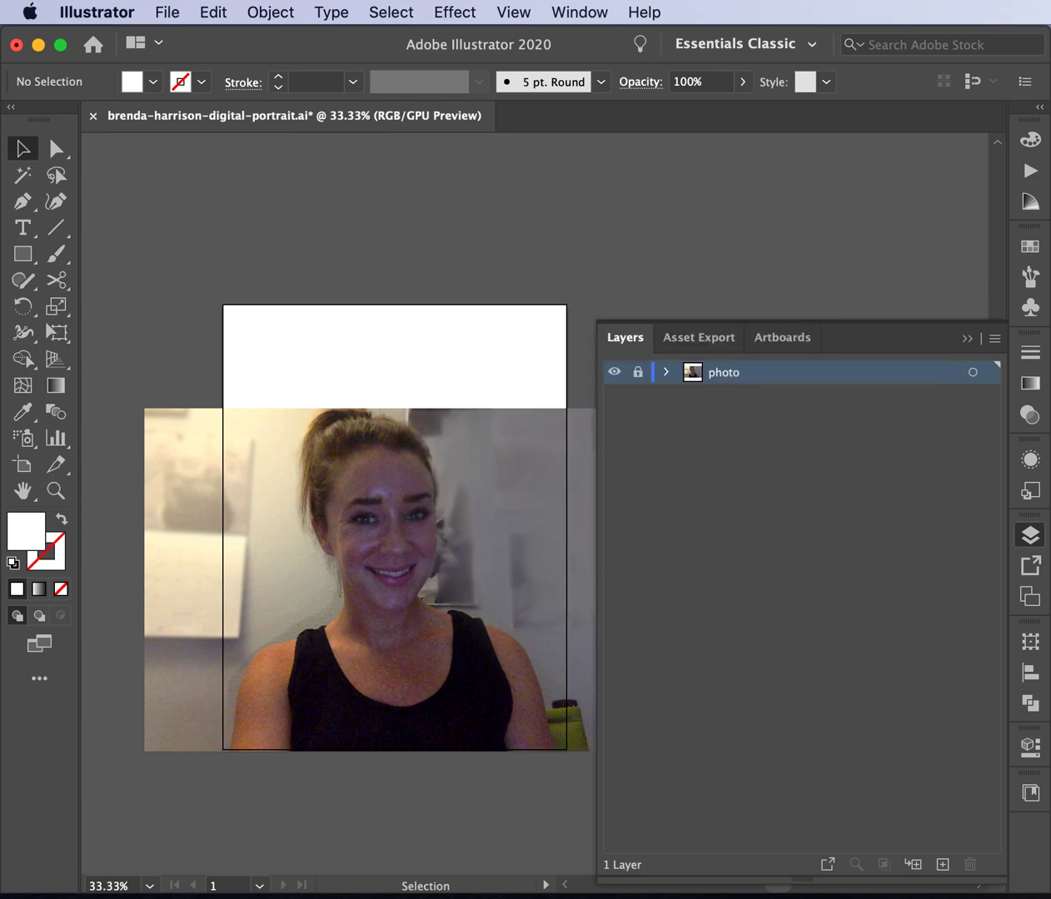
{"action": "left_click", "coordinate": [814, 481]}
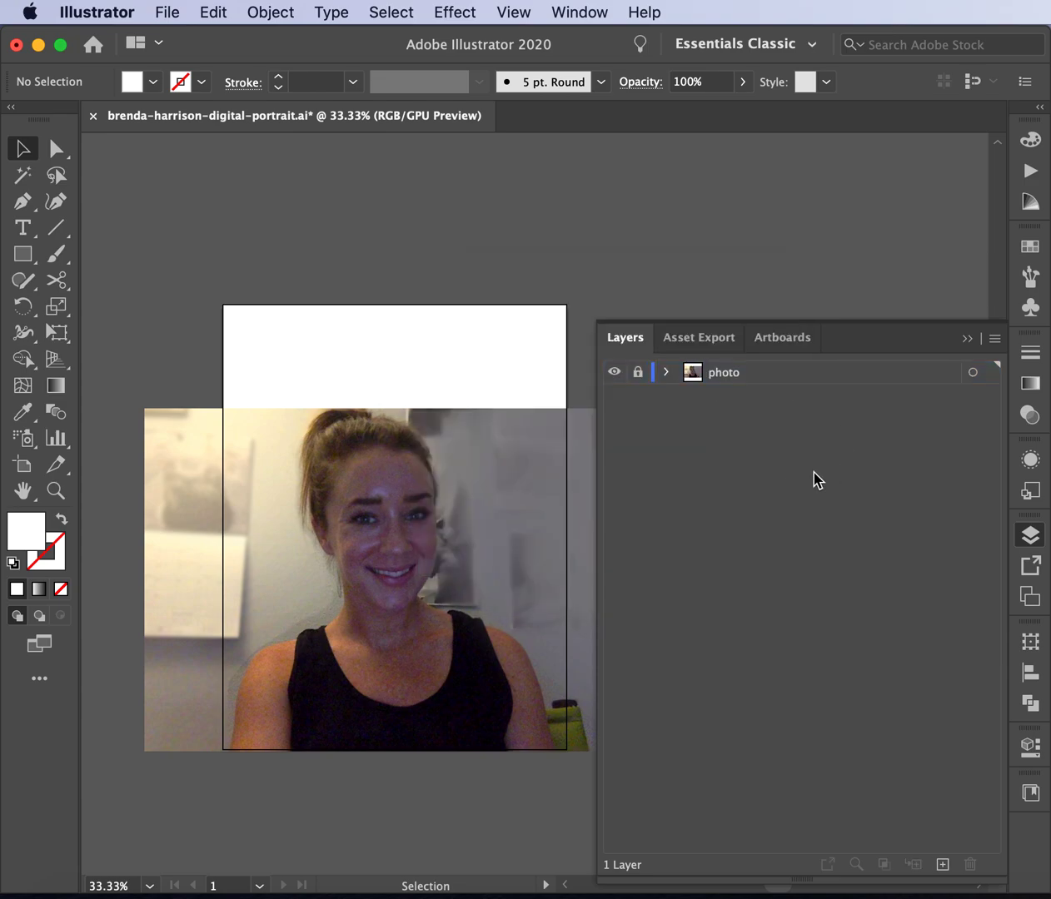
- Add a new layer above photo and name it 'head'
{"action": "left_click", "coordinate": [942, 864]}
{"action": "left_click", "coordinate": [964, 343]}
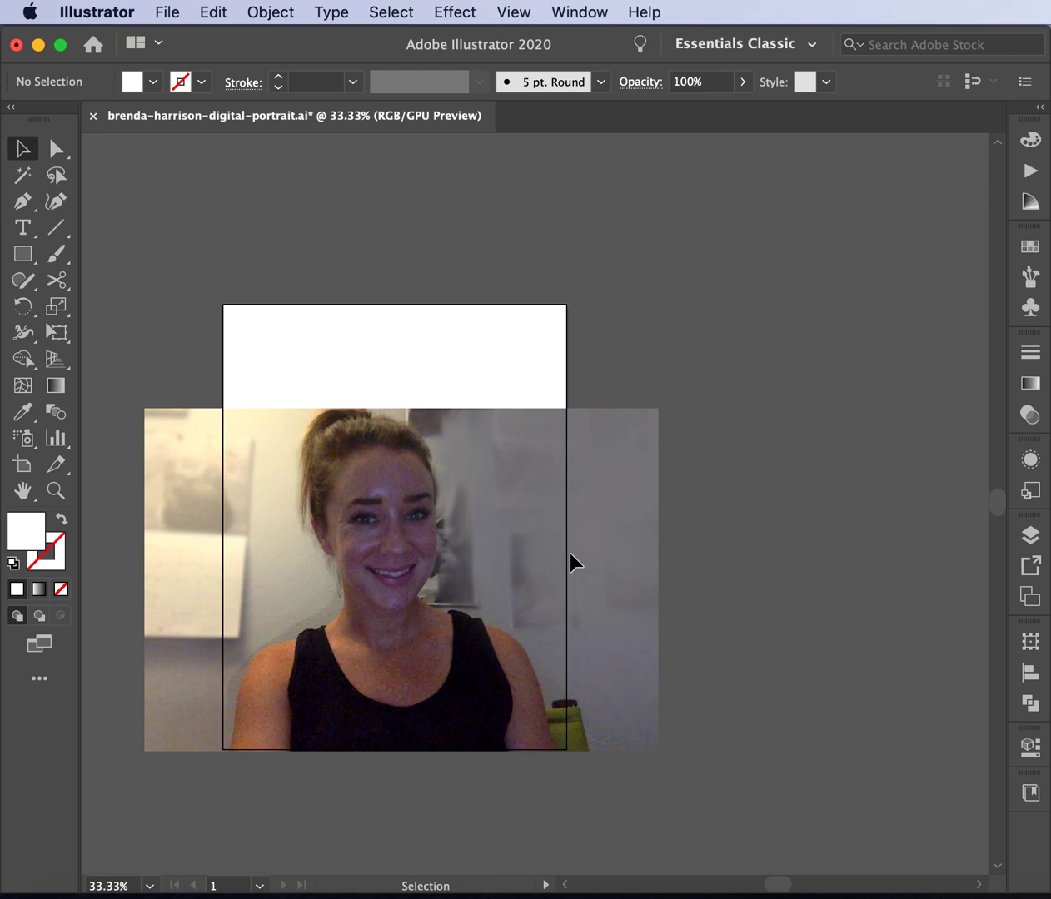
{"action": "left_click", "coordinate": [1030, 536]}
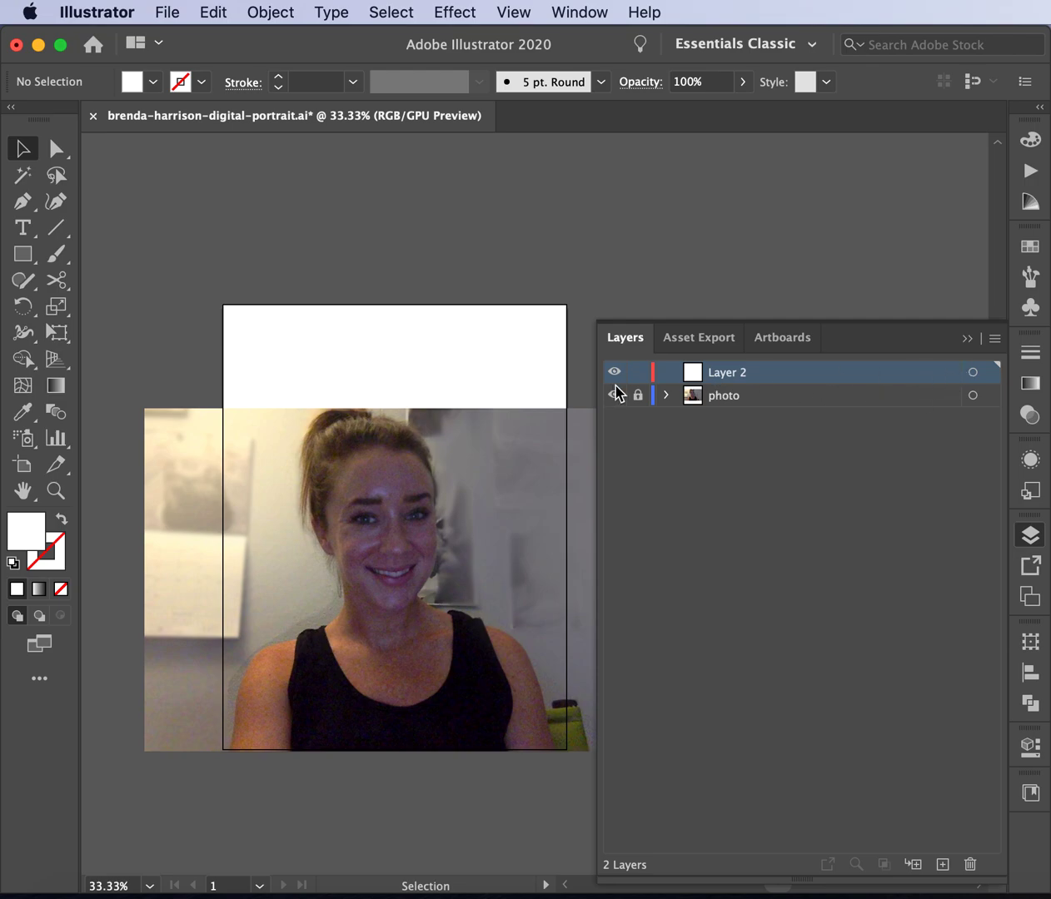
{"action": "double_click", "coordinate": [718, 375]}
{"action": "type", "text": "head"}
{"action": "key", "text": "Return"}
- Zoom in on the face and start a Pen outline at the chin, running up the left jaw
{"action": "scroll", "coordinate": [119, 244], "scroll_direction": "down", "scroll_amount": 2}
{"action": "scroll", "coordinate": [119, 244], "scroll_direction": "right", "scroll_amount": 1}
{"action": "key", "text": "super+equal"}
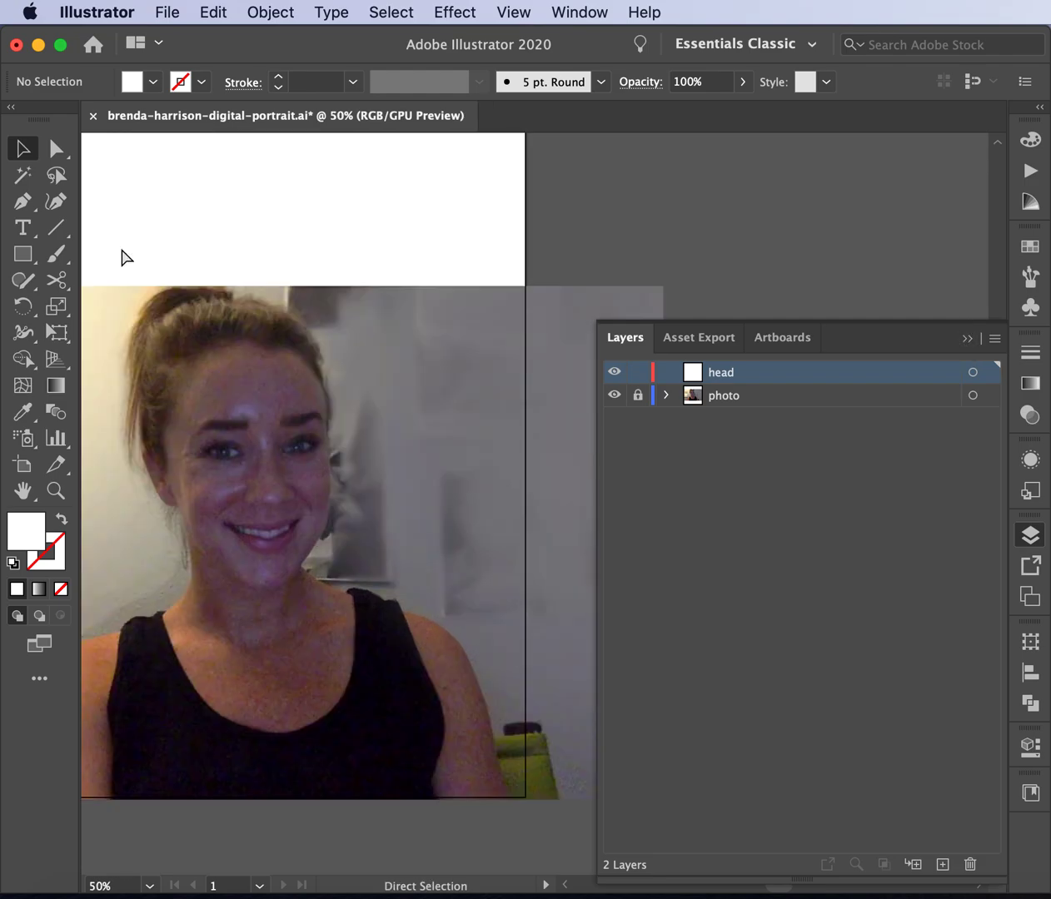
{"action": "scroll", "coordinate": [319, 456], "scroll_direction": "left", "scroll_amount": 2}
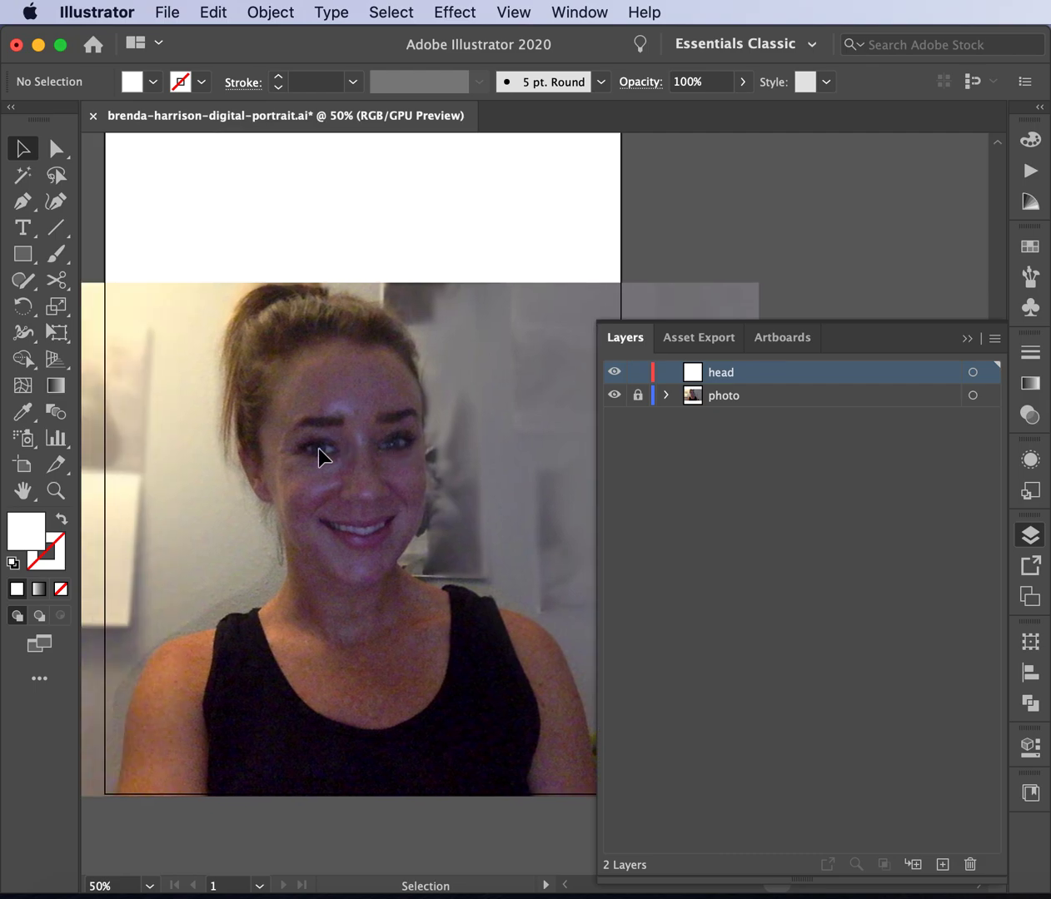
{"action": "left_click", "coordinate": [23, 201]}
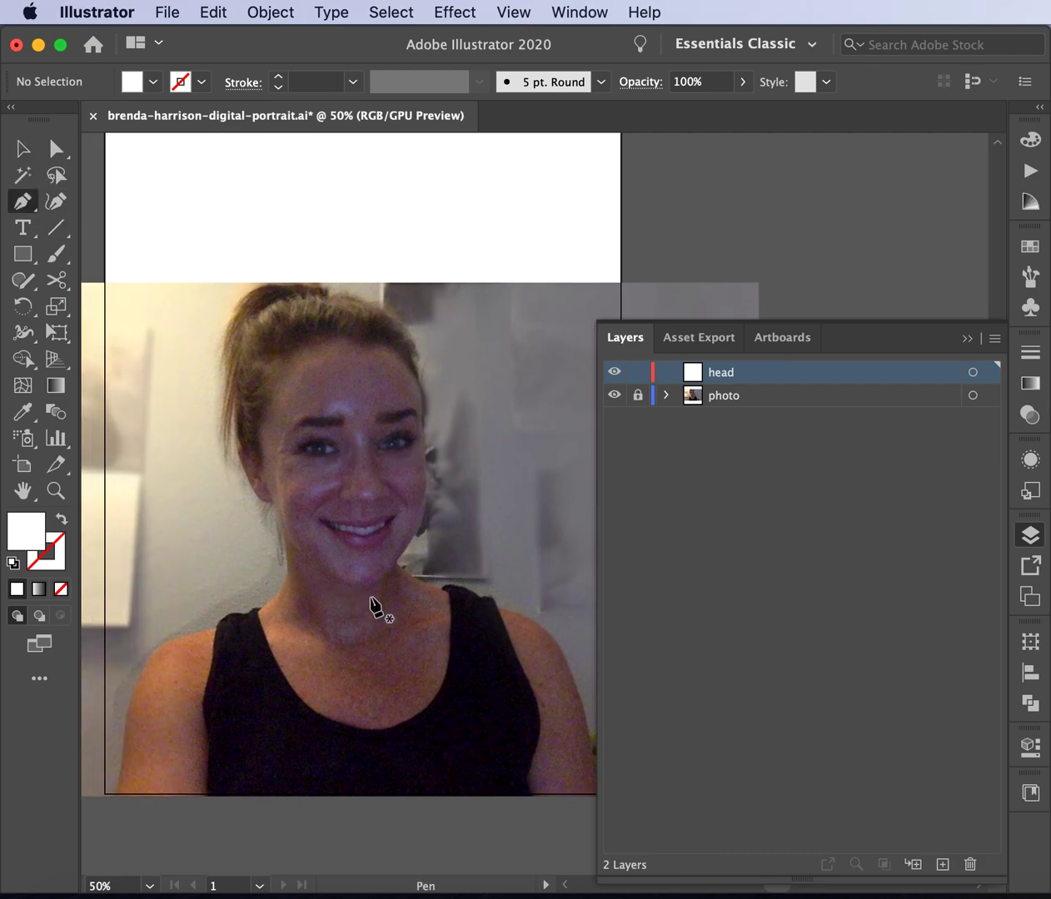
{"action": "key", "text": "super+equal"}
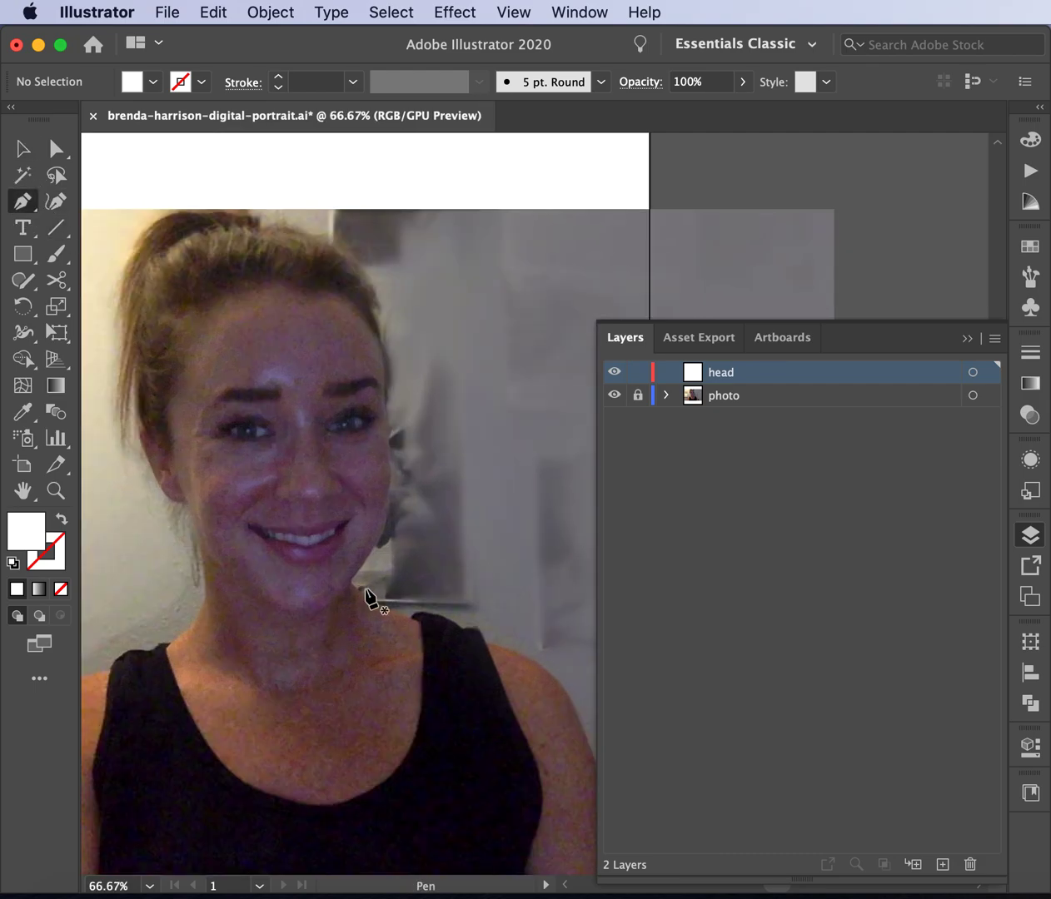
{"action": "scroll", "coordinate": [371, 598], "scroll_direction": "left", "scroll_amount": 2}
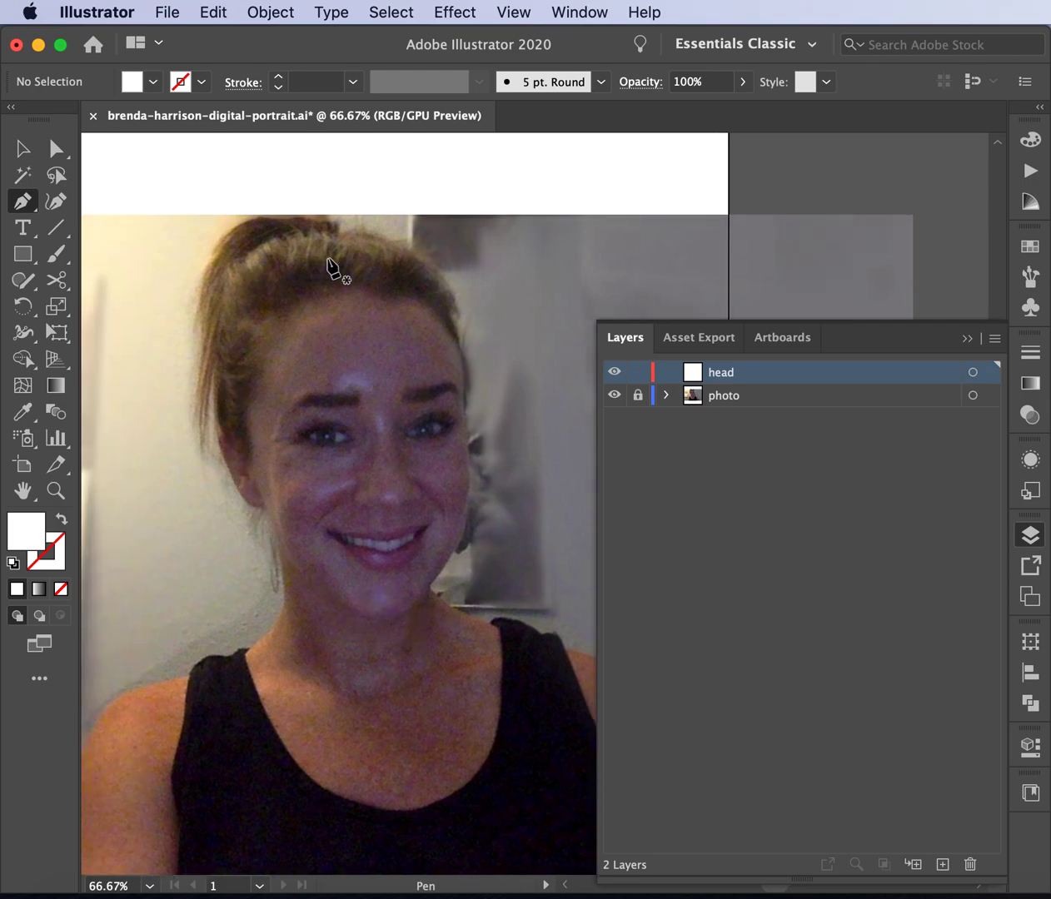
{"action": "left_click", "coordinate": [389, 617]}
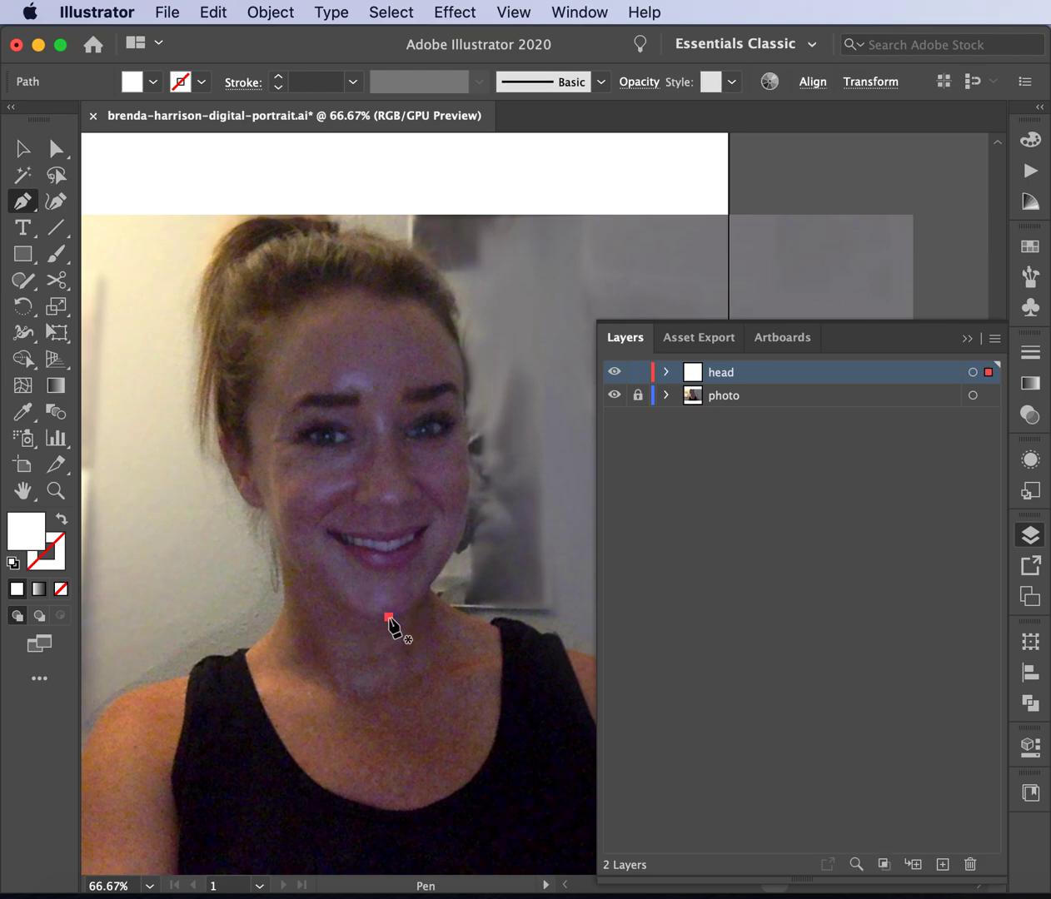
{"action": "left_click_drag", "start_coordinate": [357, 616], "coordinate": [268, 530]}
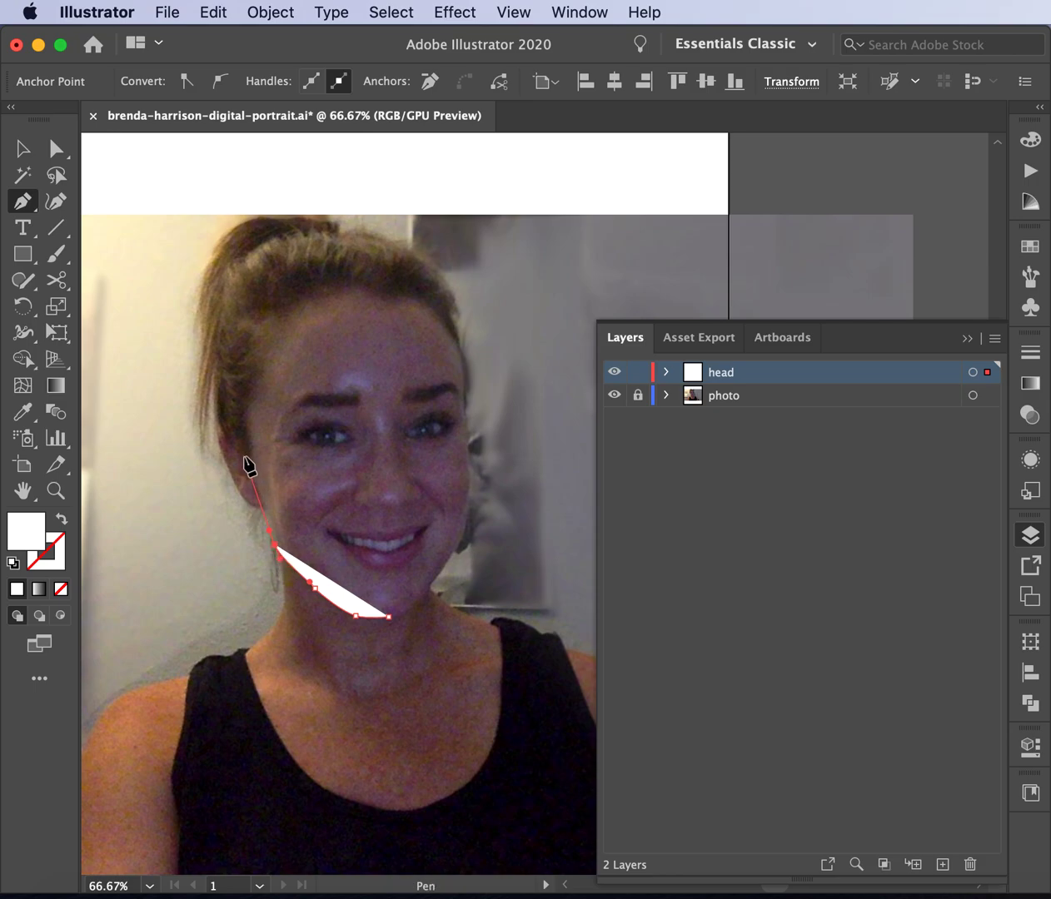
{"action": "left_click_drag", "start_coordinate": [243, 453], "coordinate": [239, 422]}
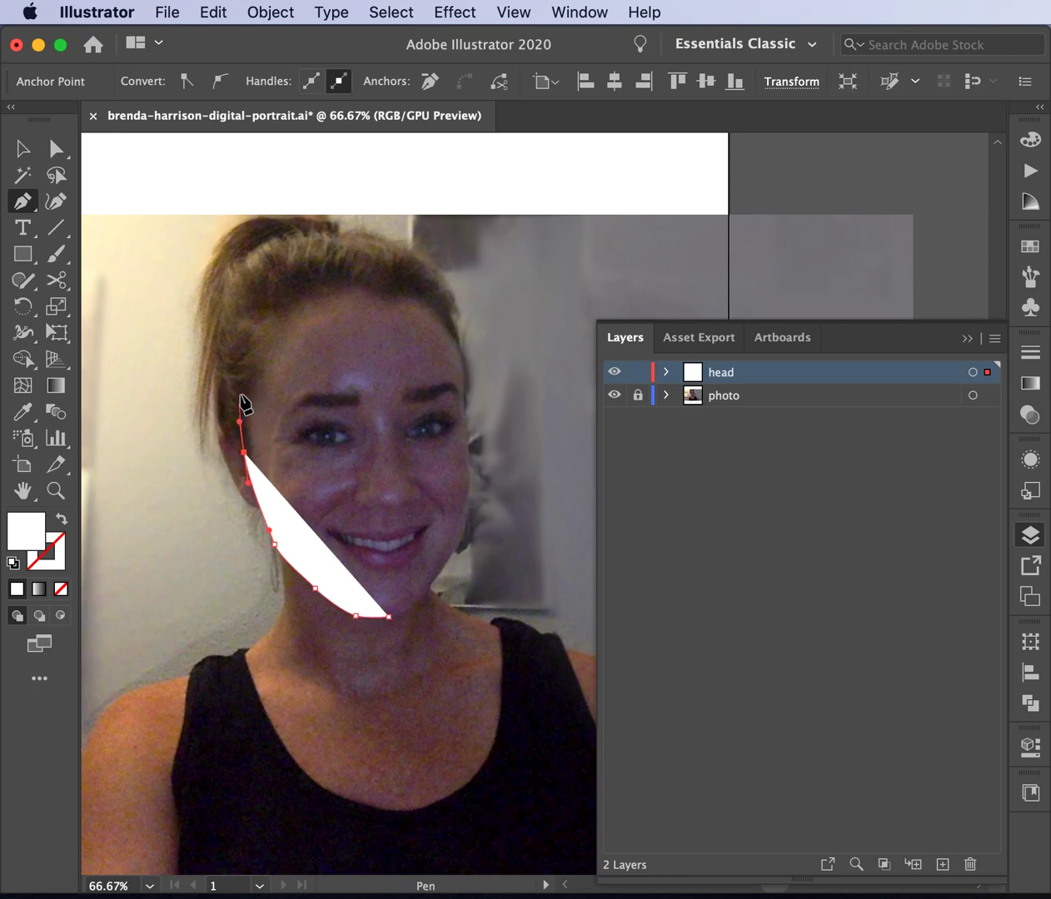
- Curve the unfilled outline over the head and down the right cheek, closing it at the chin
{"action": "left_click_drag", "start_coordinate": [277, 261], "coordinate": [359, 189]}
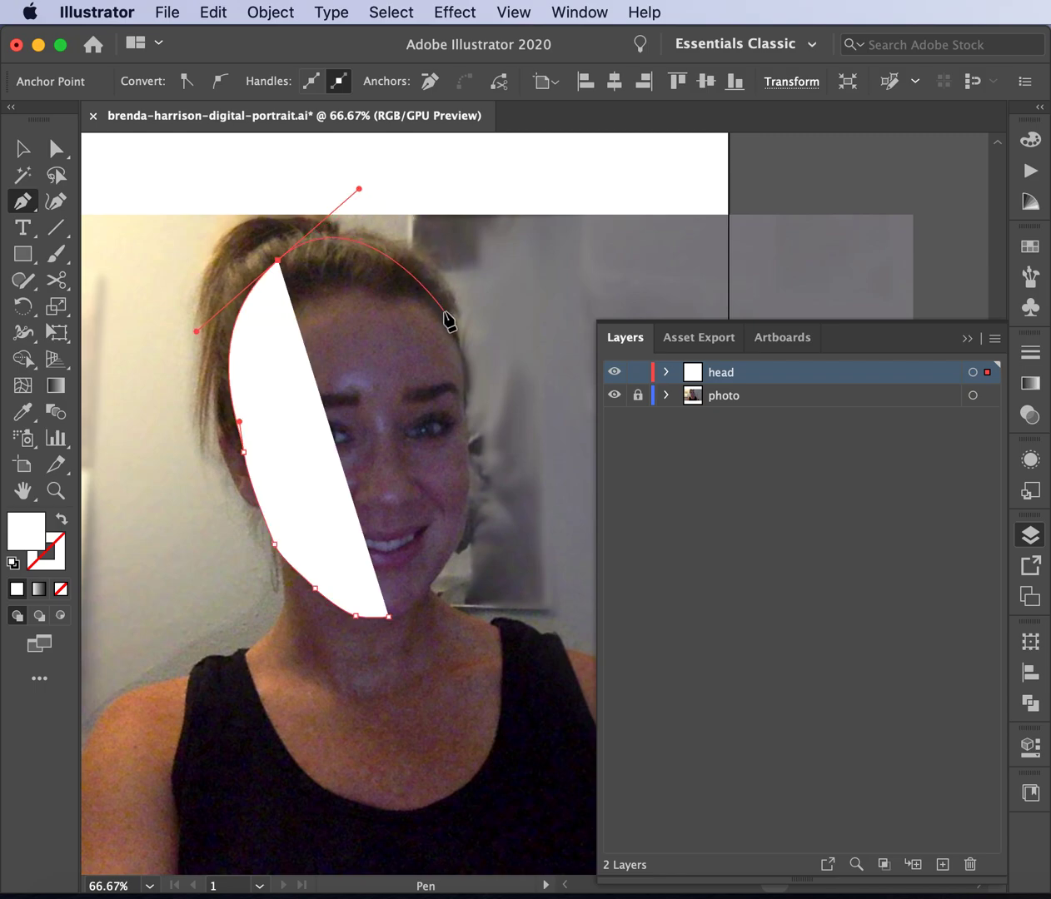
{"action": "left_click_drag", "start_coordinate": [452, 328], "coordinate": [458, 360]}
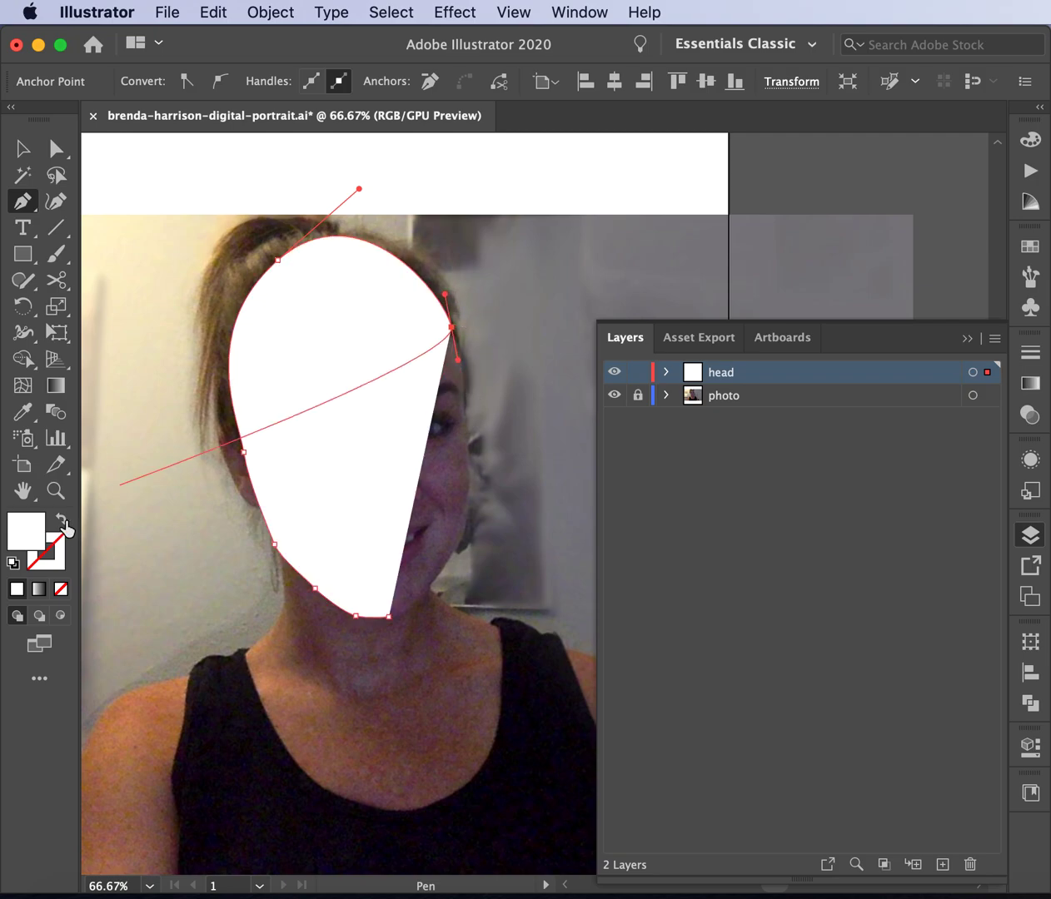
{"action": "left_click", "coordinate": [62, 521]}
{"action": "left_click_drag", "start_coordinate": [462, 376], "coordinate": [463, 383]}
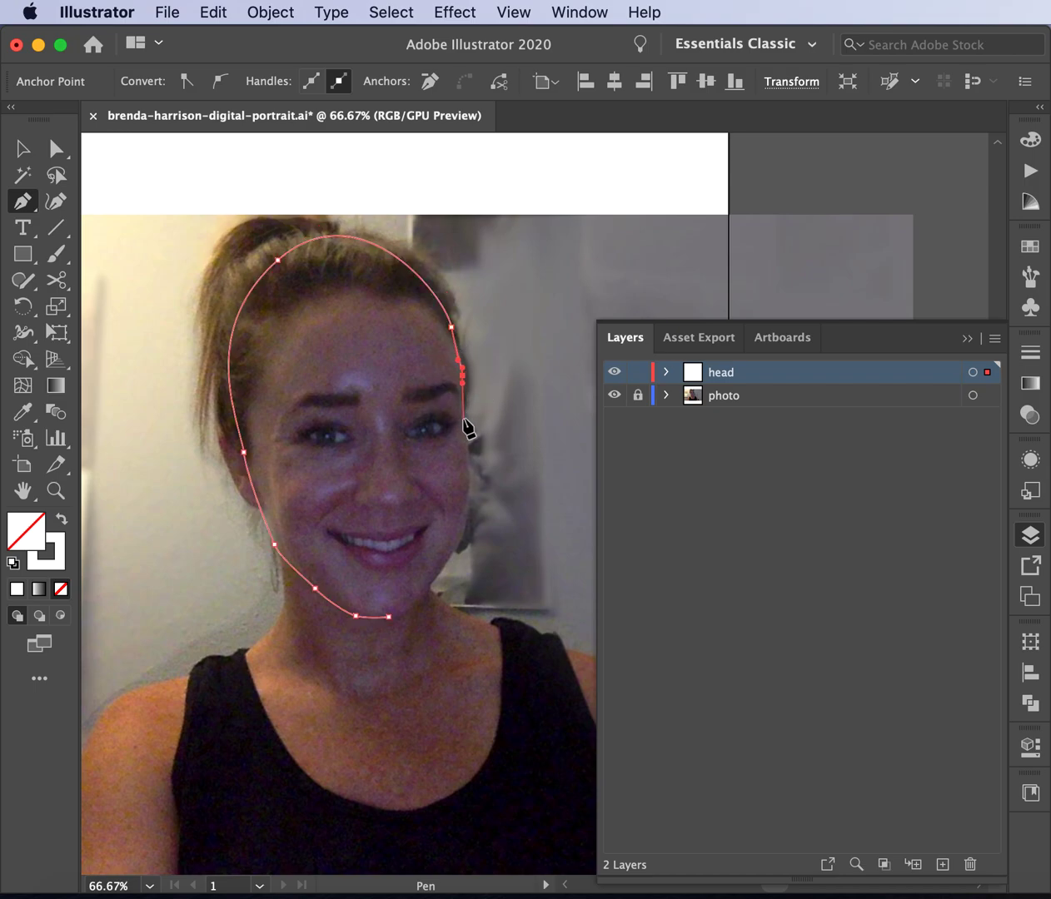
{"action": "left_click_drag", "start_coordinate": [464, 418], "coordinate": [463, 540]}
{"action": "left_click_drag", "start_coordinate": [427, 590], "coordinate": [424, 600]}
{"action": "left_click", "coordinate": [388, 617]}
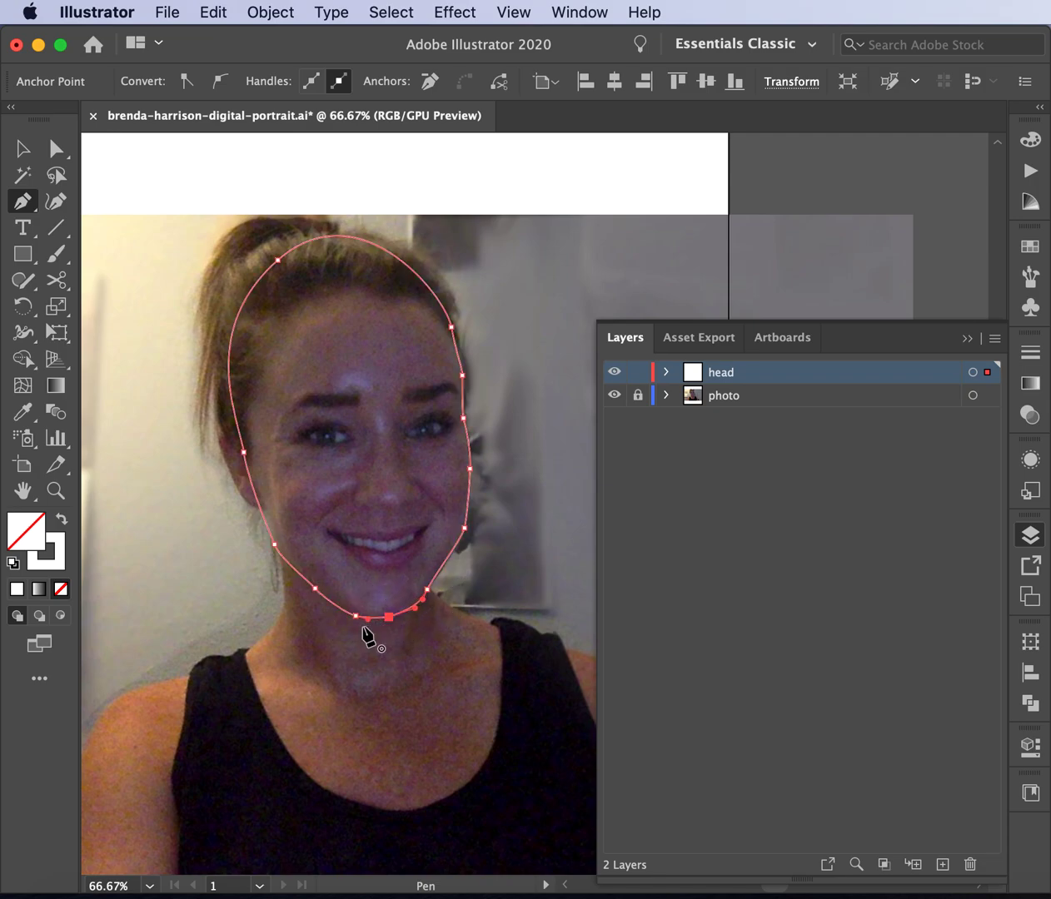
- At 100% zoom, adjust the top-left anchor's handles on the head outline, undoing the overshoot
{"action": "left_click", "coordinate": [62, 153]}
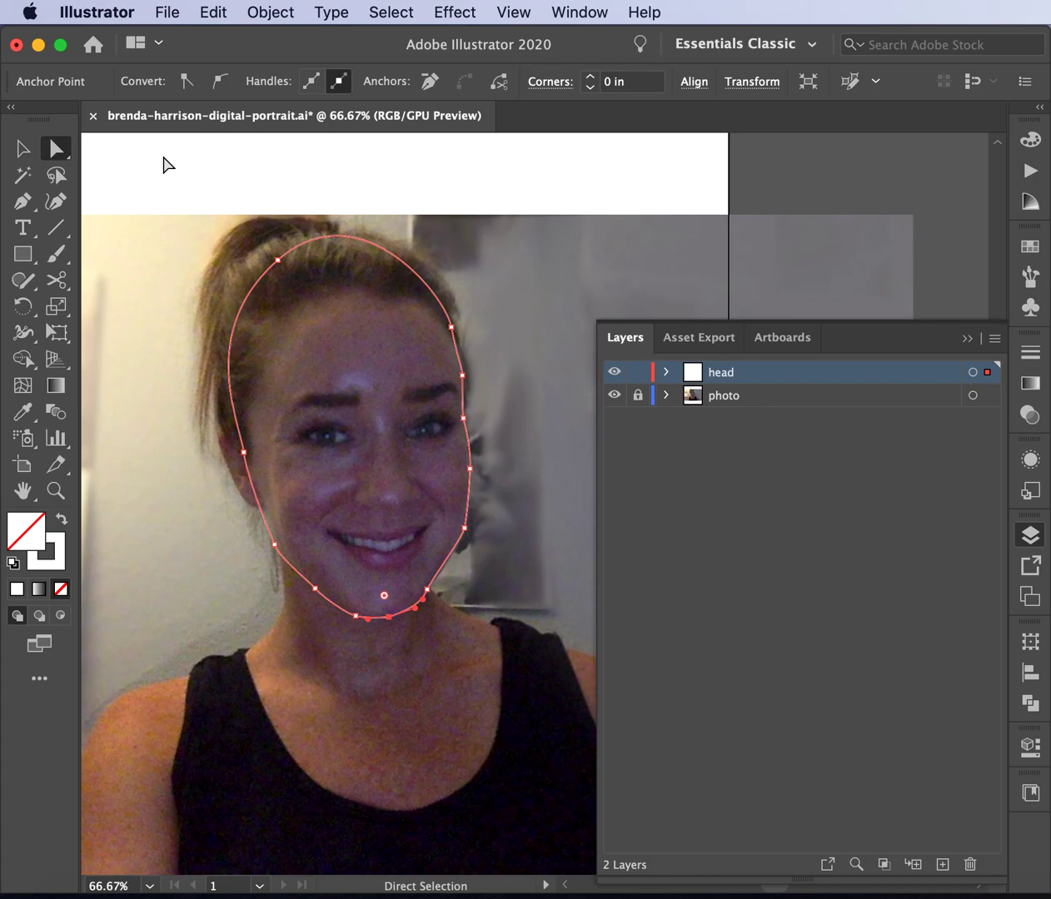
{"action": "key", "text": "super+1"}
{"action": "scroll", "coordinate": [364, 408], "scroll_direction": "up", "scroll_amount": 7}
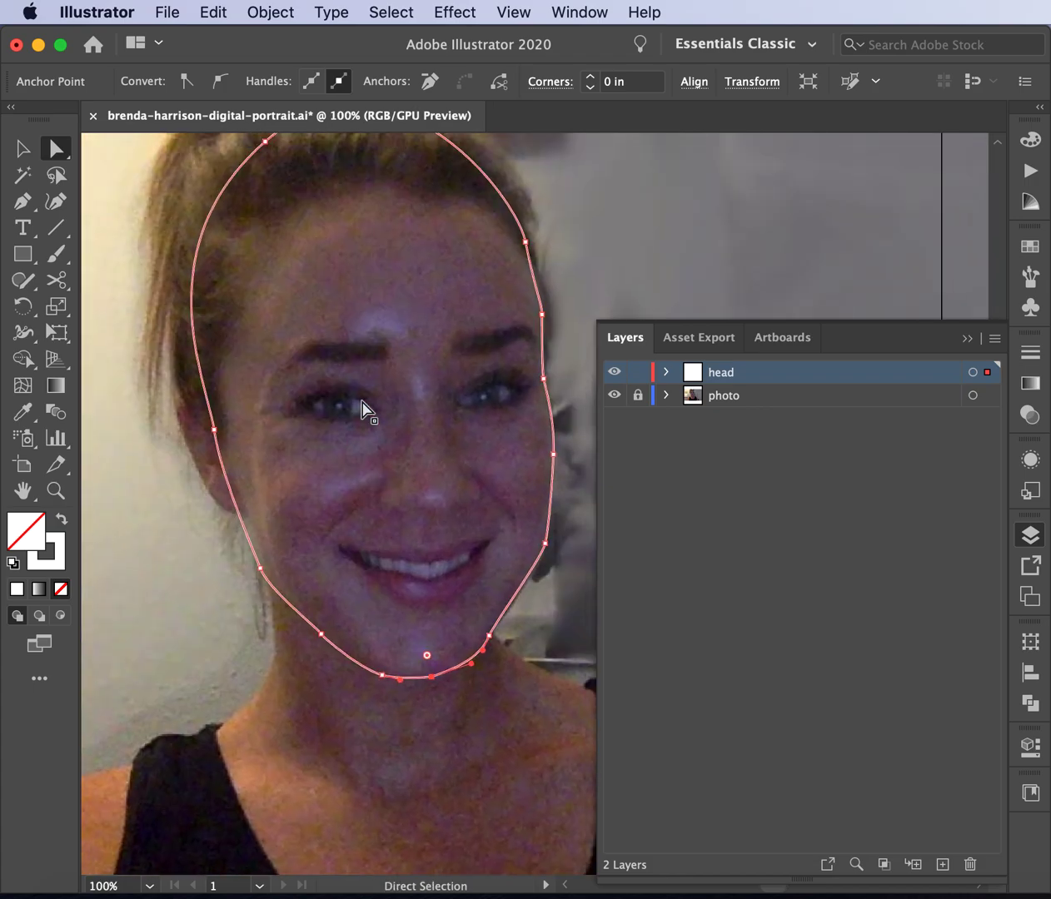
{"action": "left_click", "coordinate": [244, 247]}
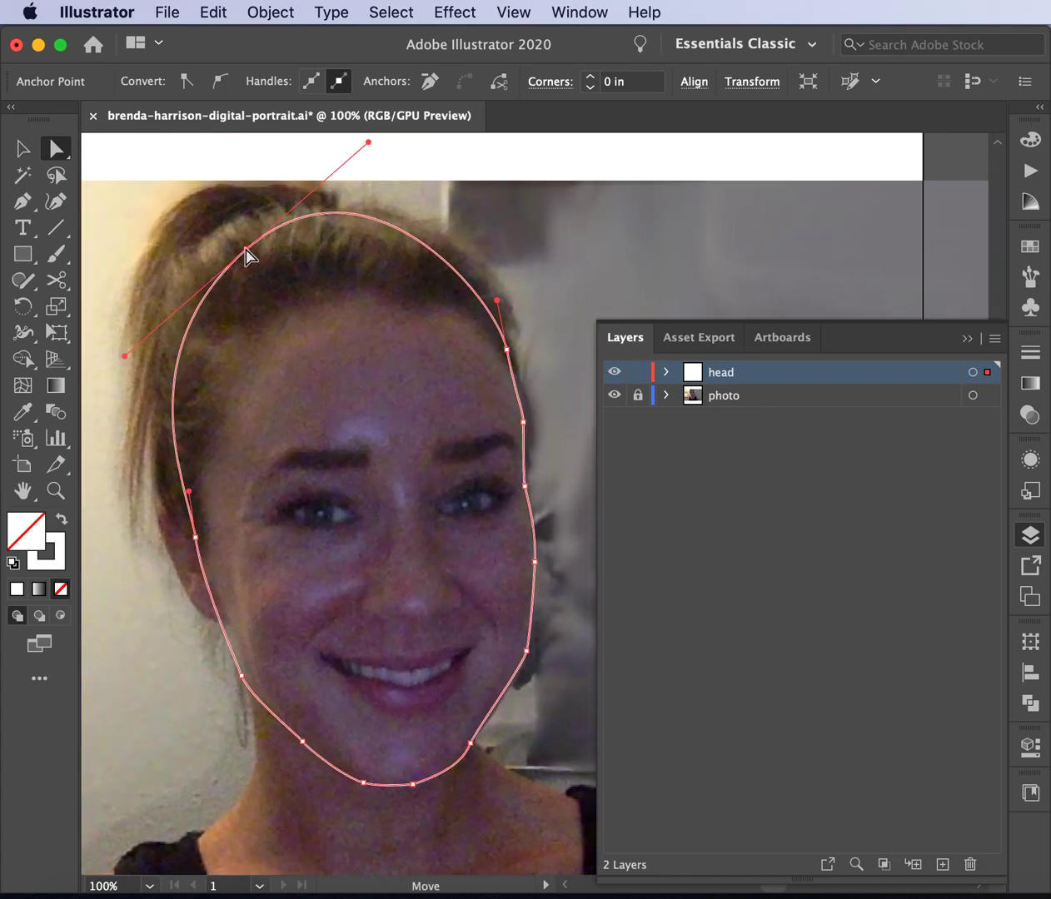
{"action": "left_click_drag", "start_coordinate": [368, 139], "coordinate": [386, 174]}
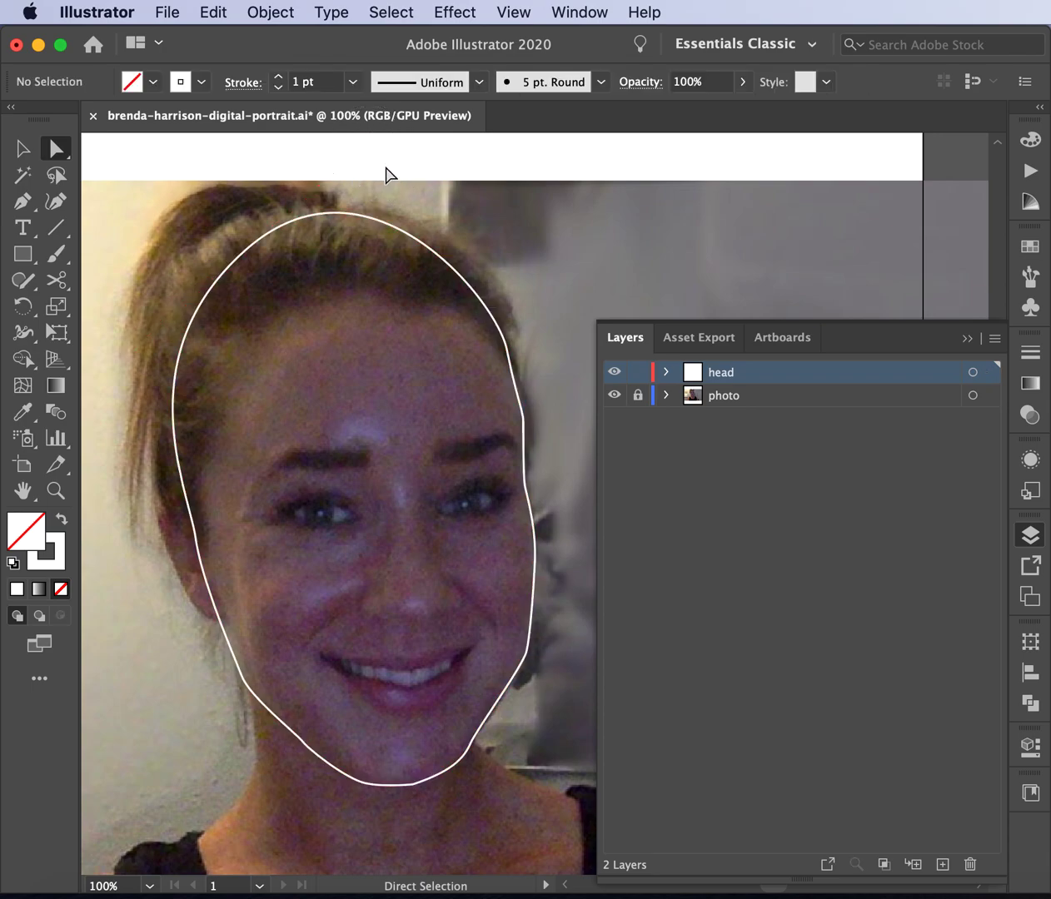
{"action": "left_click", "coordinate": [283, 240]}
{"action": "left_click", "coordinate": [248, 249]}
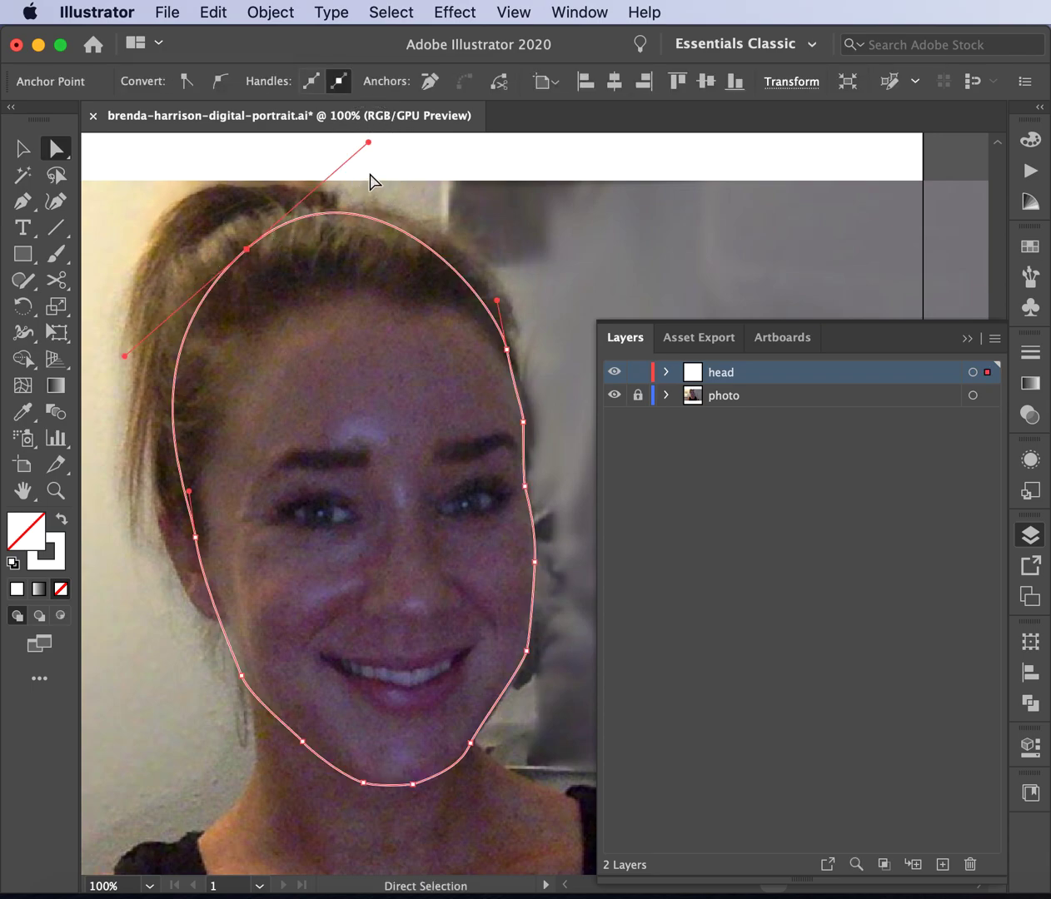
{"action": "left_click_drag", "start_coordinate": [369, 143], "coordinate": [382, 159]}
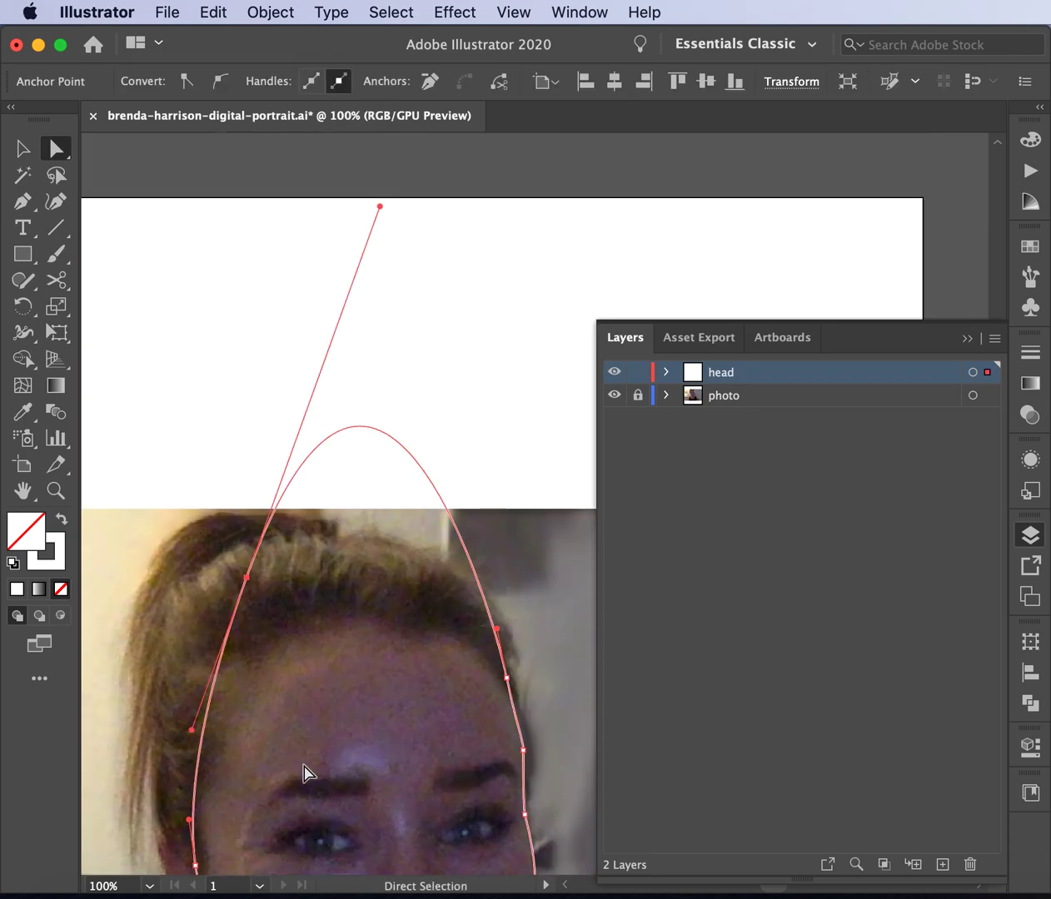
{"action": "key", "text": "super+z"}
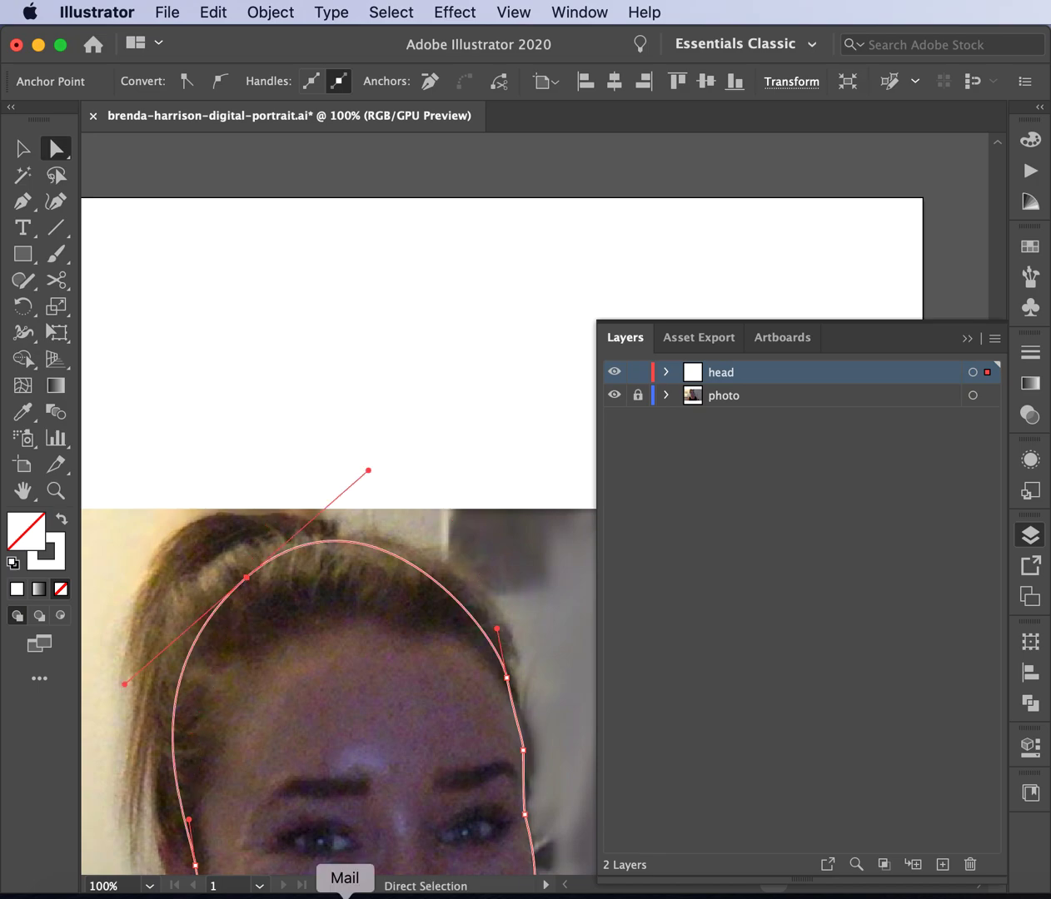
- Reshape the top curve and move the lower-left jaw anchor up and outward
{"action": "scroll", "coordinate": [446, 706], "scroll_direction": "down", "scroll_amount": 4}
{"action": "left_click_drag", "start_coordinate": [396, 305], "coordinate": [447, 323]}
{"action": "left_click_drag", "start_coordinate": [222, 699], "coordinate": [210, 685]}
{"action": "scroll", "coordinate": [268, 843], "scroll_direction": "down", "scroll_amount": 3}
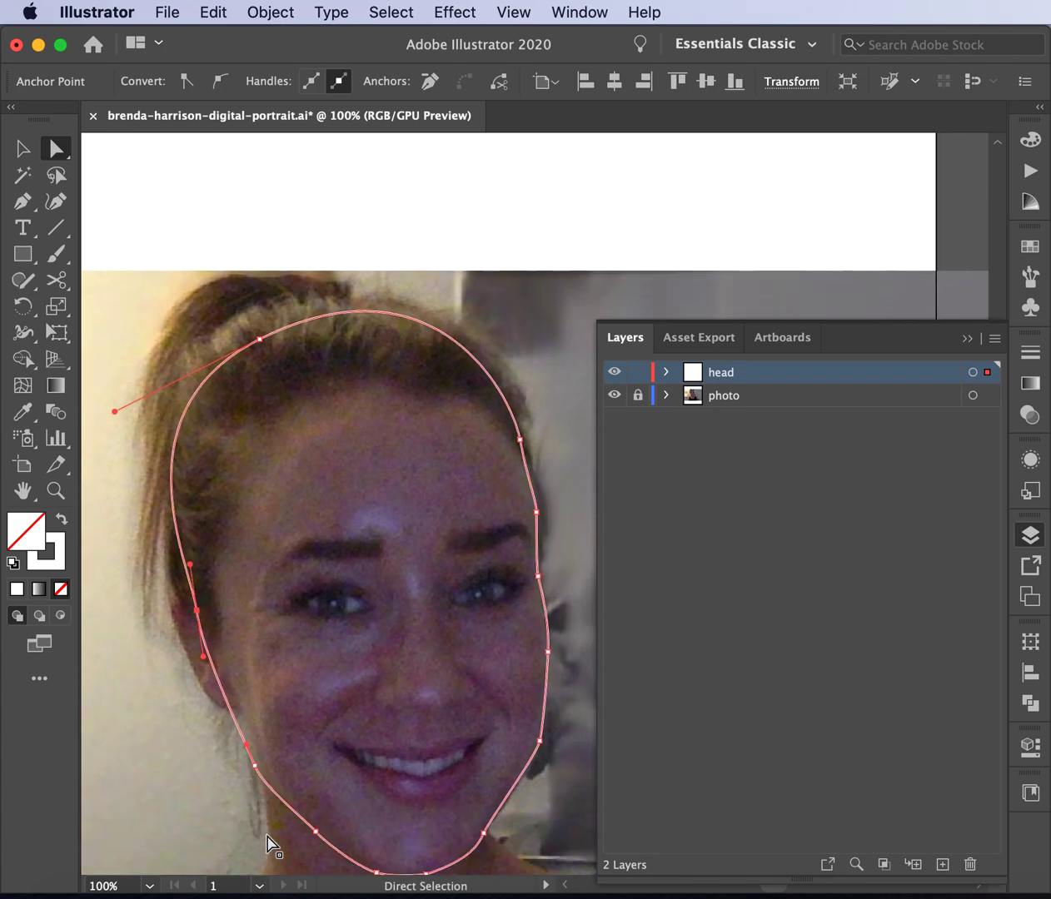
{"action": "left_click", "coordinate": [21, 200]}
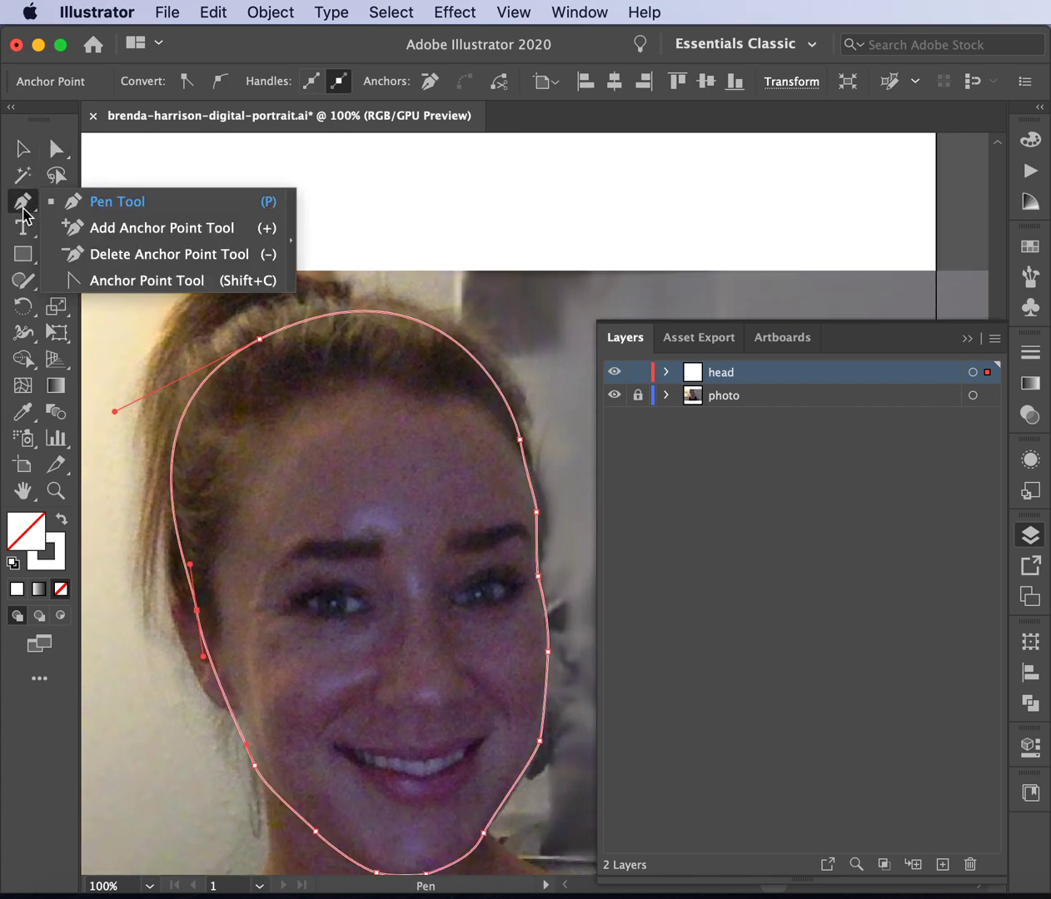
- Add an anchor on the left jaw edge and drag it to follow the face
{"action": "left_click", "coordinate": [88, 233]}
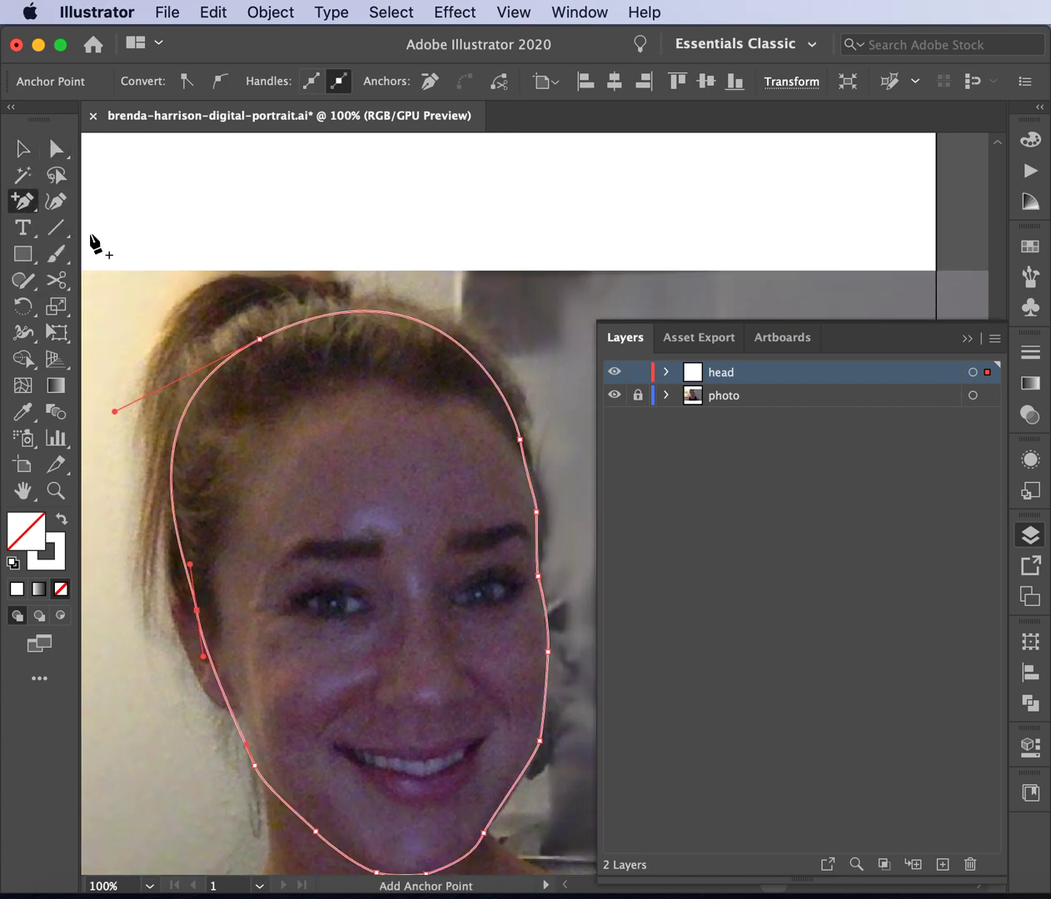
{"action": "left_click", "coordinate": [232, 713]}
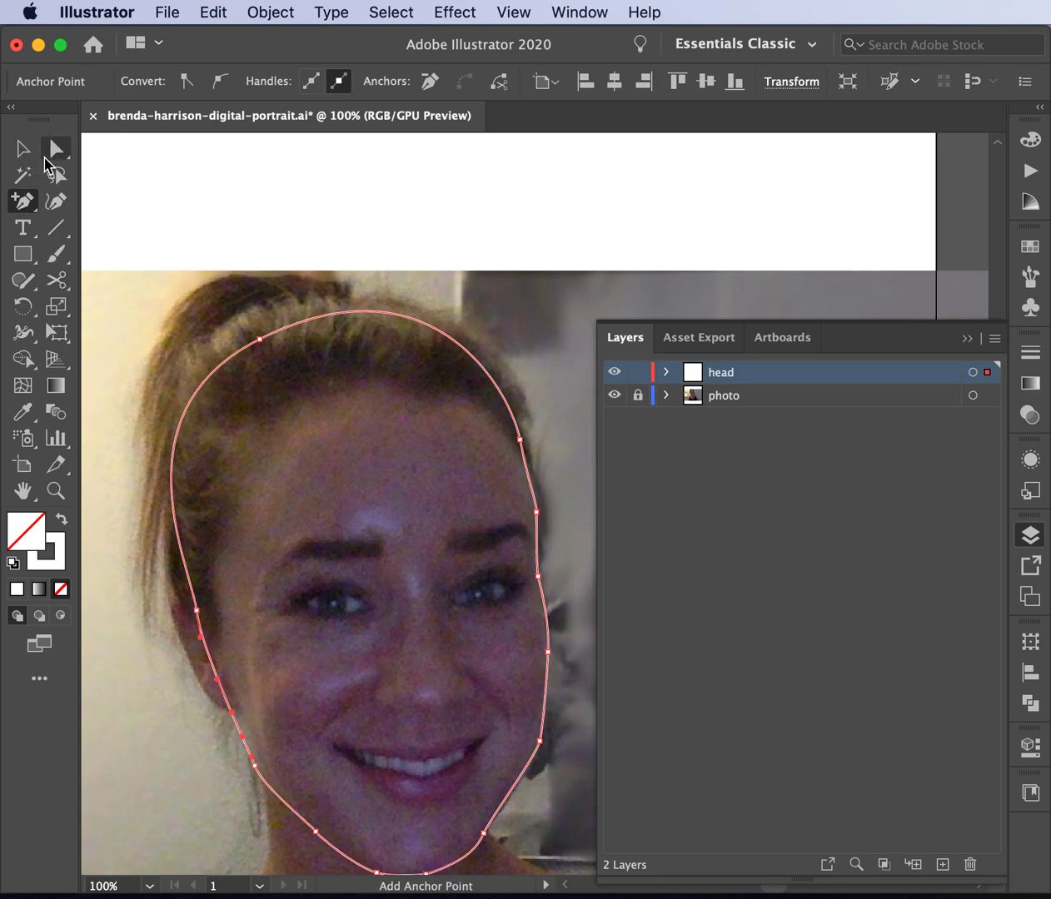
{"action": "left_click", "coordinate": [56, 149]}
{"action": "left_click_drag", "start_coordinate": [236, 712], "coordinate": [236, 702]}
{"action": "left_click_drag", "start_coordinate": [196, 611], "coordinate": [204, 642]}
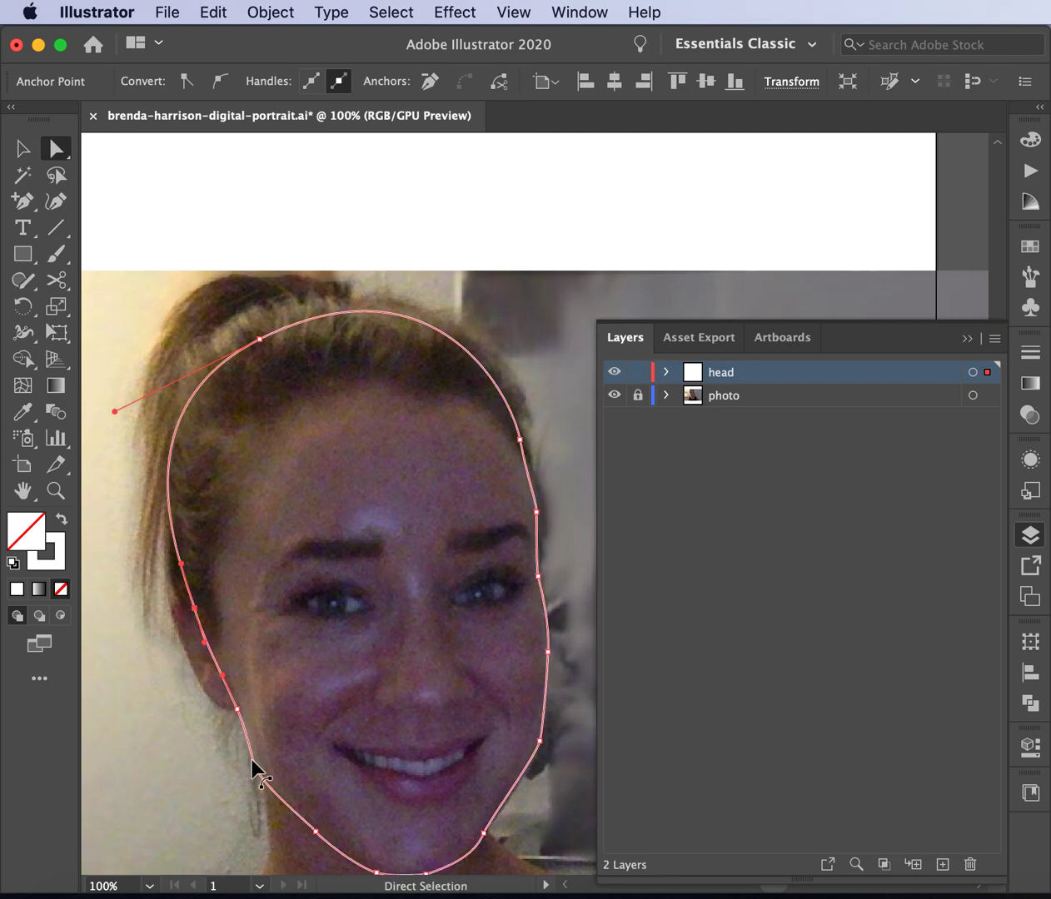
- Fine-tune the jaw points near the chin and check the outline's shape
{"action": "mouse_move", "coordinate": [255, 769]}
{"action": "left_mouse_down"}
{"action": "mouse_move", "coordinate": [249, 745]}
{"action": "mouse_move", "coordinate": [269, 779]}
{"action": "left_mouse_up"}
{"action": "scroll", "coordinate": [371, 801], "scroll_direction": "down", "scroll_amount": 5}
{"action": "scroll", "coordinate": [372, 801], "scroll_direction": "right", "scroll_amount": 3}
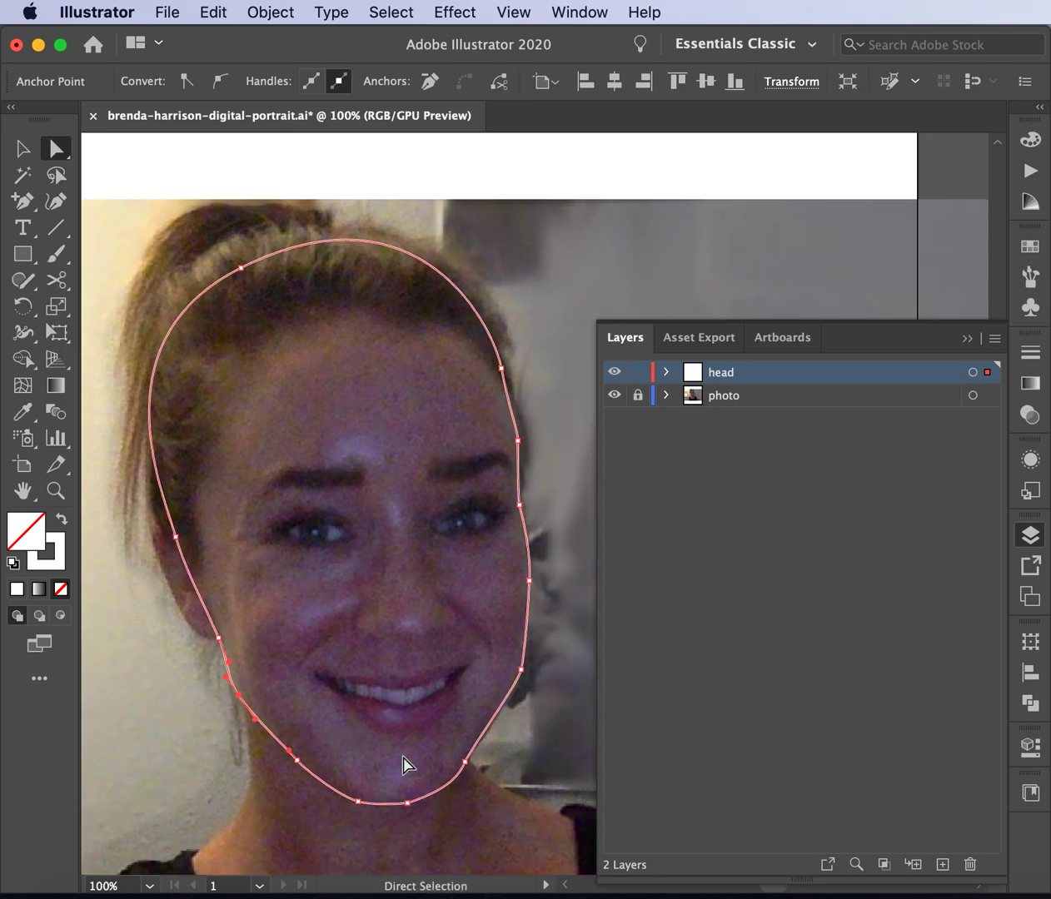
{"action": "left_click_drag", "start_coordinate": [245, 700], "coordinate": [252, 704]}
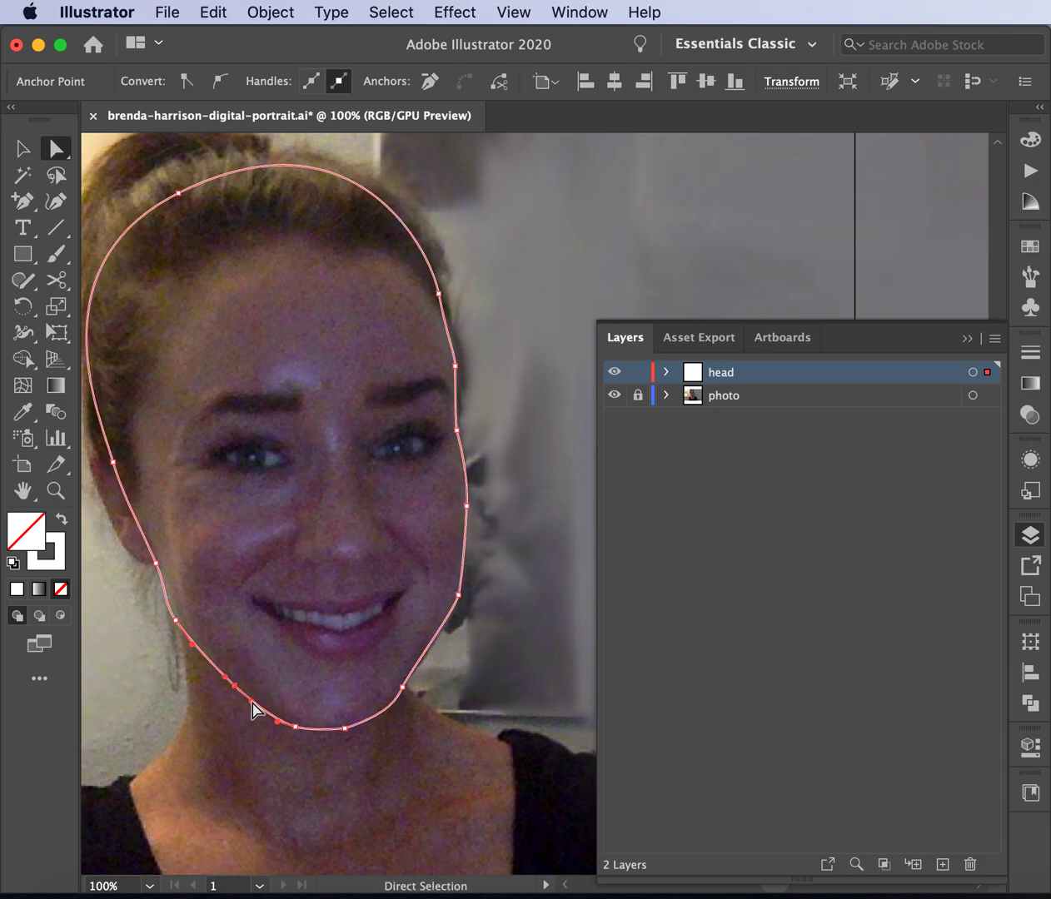
{"action": "left_click", "coordinate": [227, 790]}
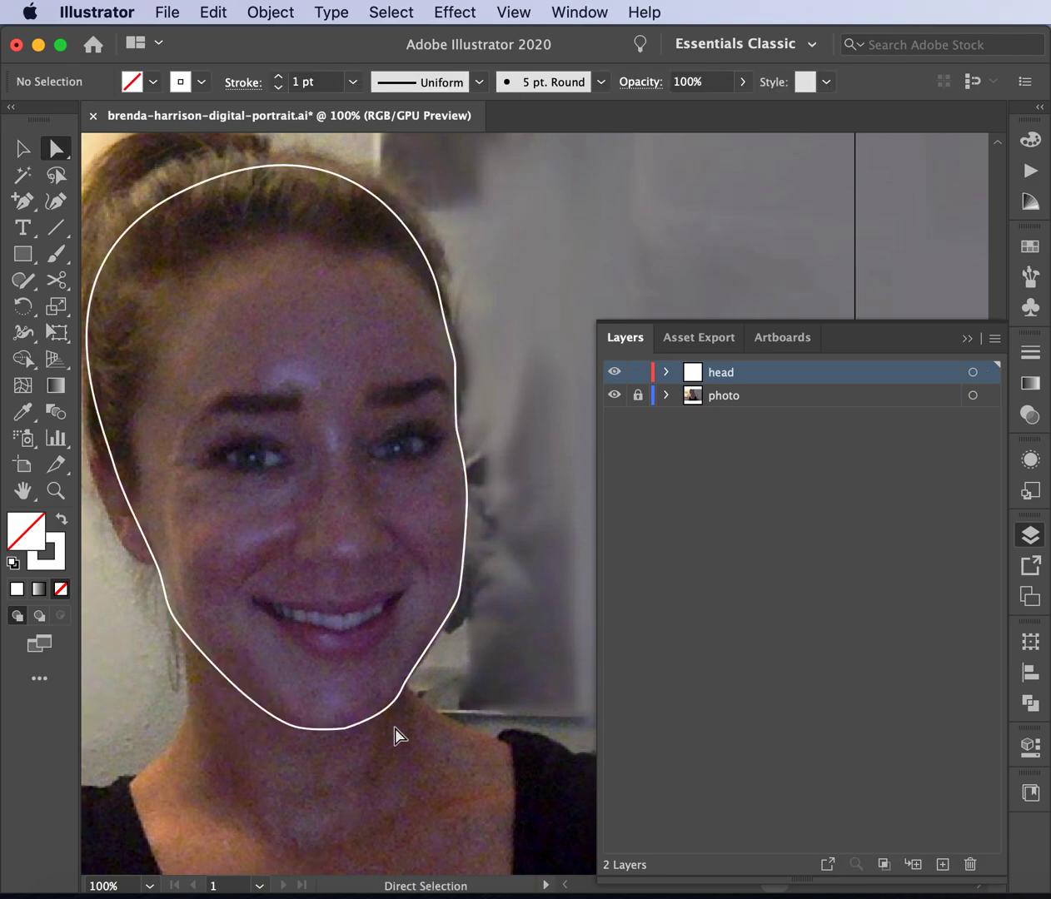
{"action": "left_click", "coordinate": [376, 715]}
- Pull smooth curve handles out of the chin anchor with the Anchor Point tool
{"action": "key", "text": "super+equal"}
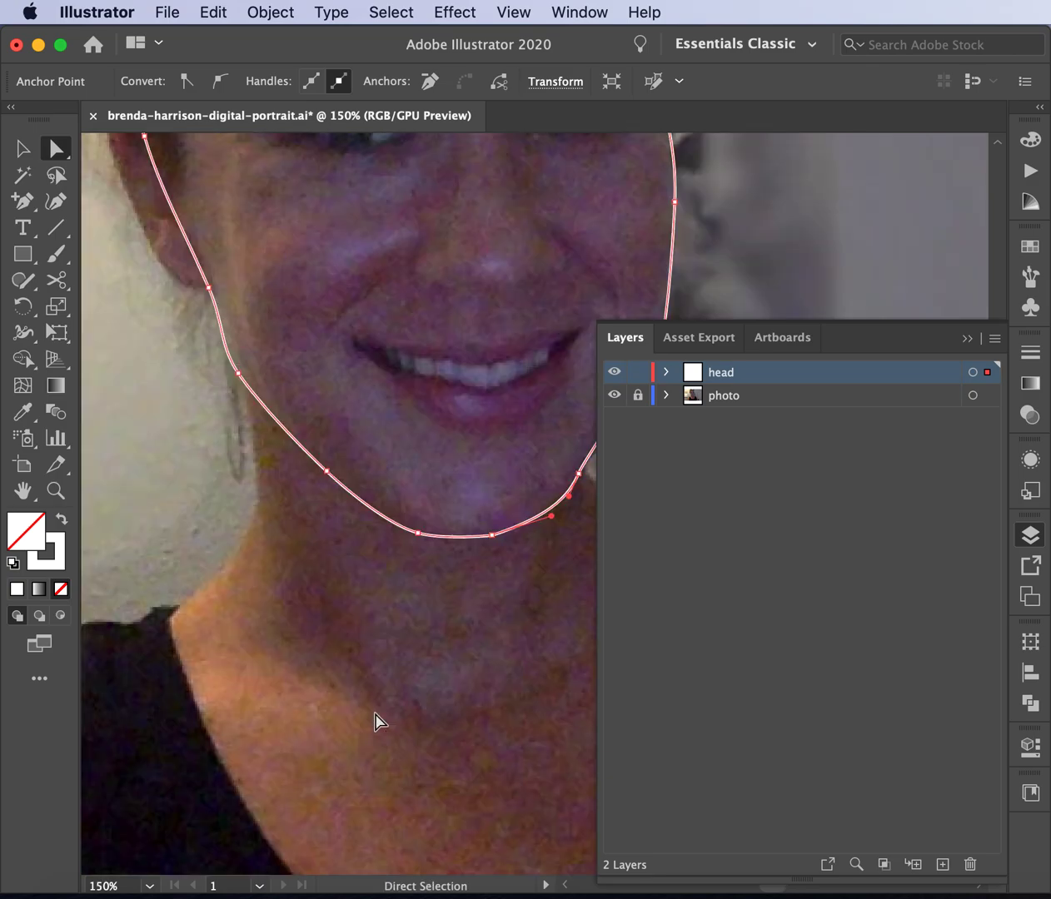
{"action": "left_click", "coordinate": [492, 536]}
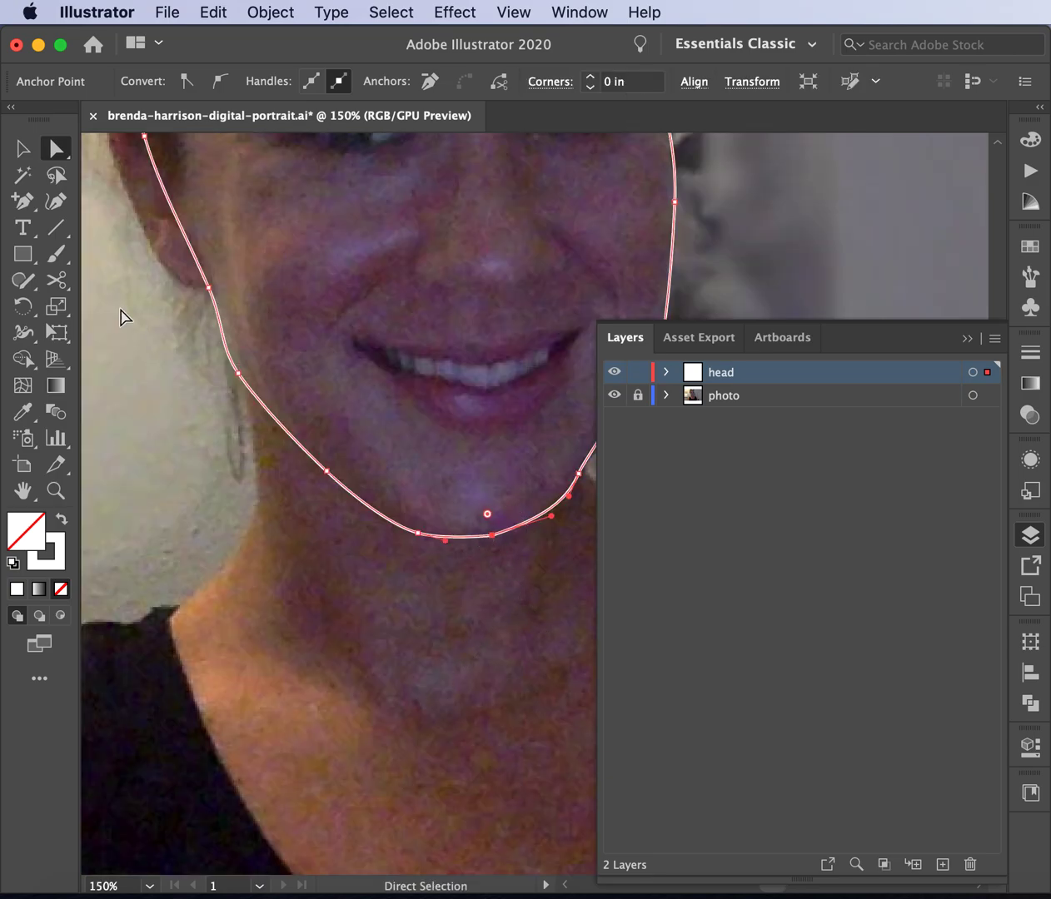
{"action": "left_click_drag", "start_coordinate": [22, 202], "coordinate": [92, 285]}
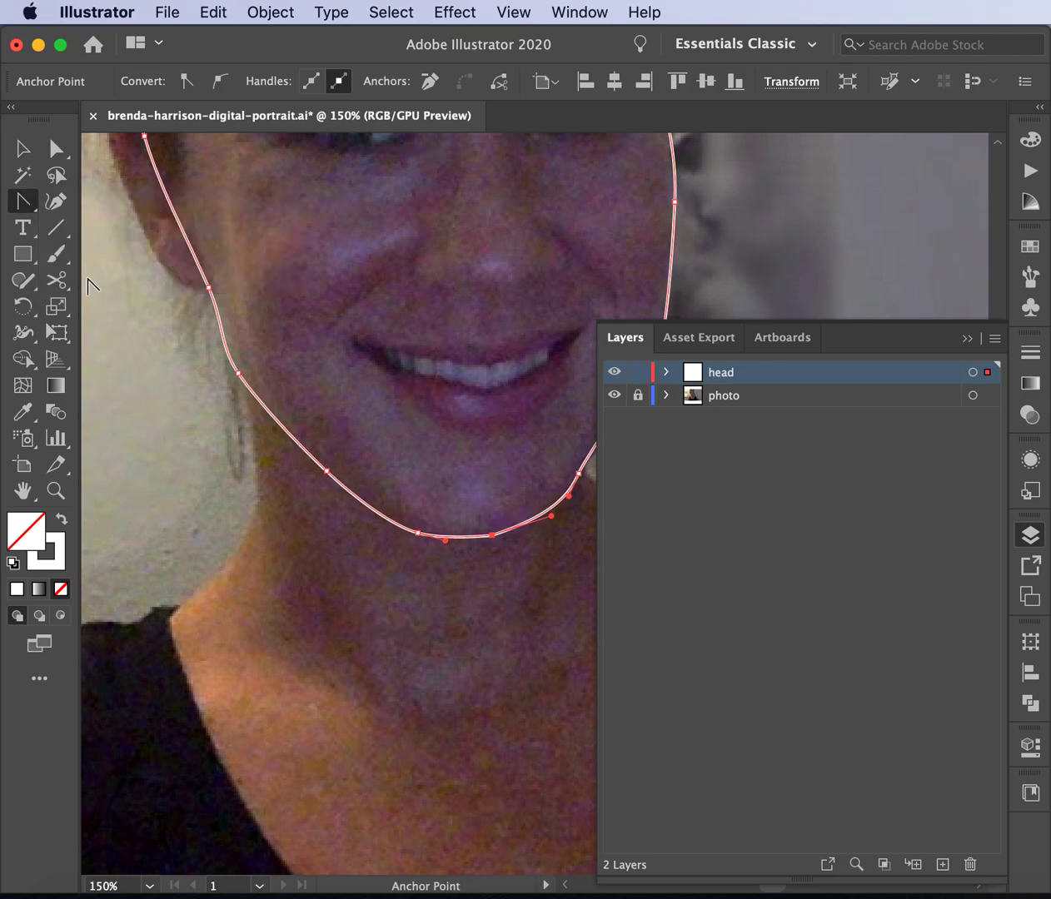
{"action": "left_click_drag", "start_coordinate": [492, 535], "coordinate": [464, 541]}
- Nudge the chin anchor slightly left with Direct Selection
{"action": "left_click", "coordinate": [27, 150]}
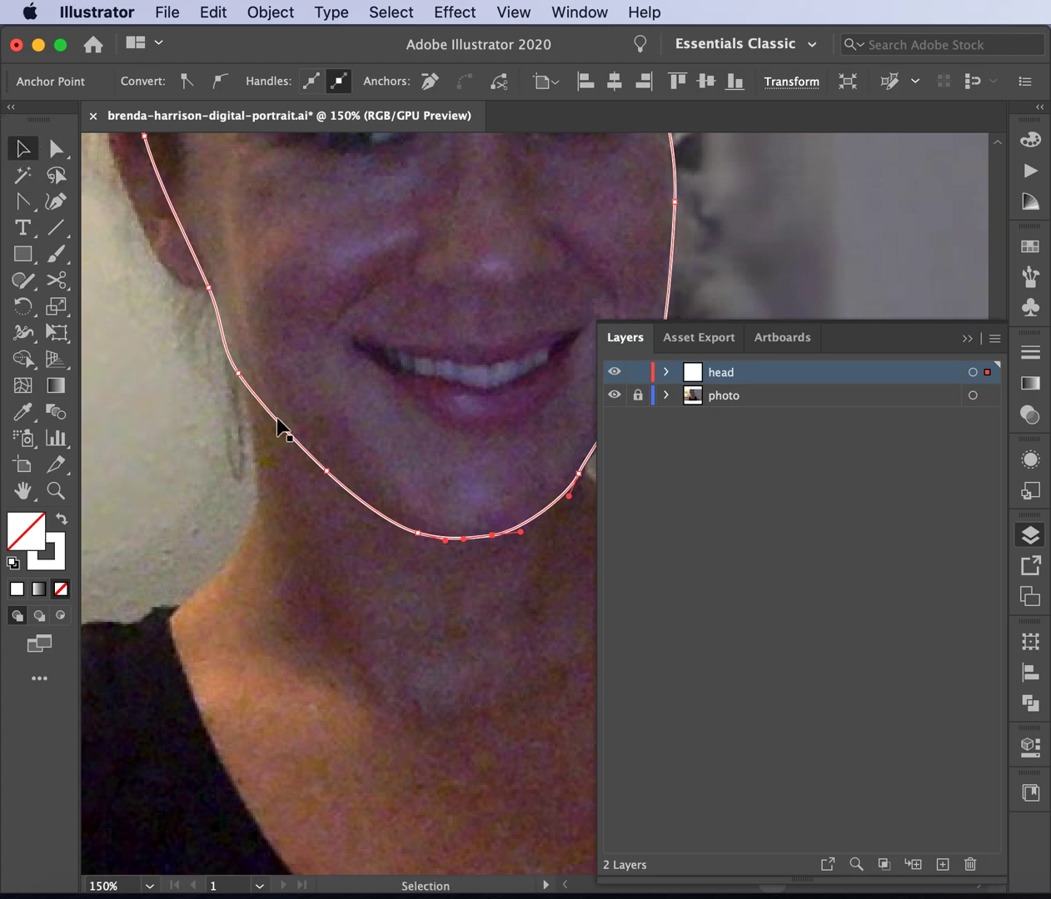
{"action": "scroll", "coordinate": [277, 419], "scroll_direction": "right", "scroll_amount": 5}
{"action": "left_click", "coordinate": [303, 552]}
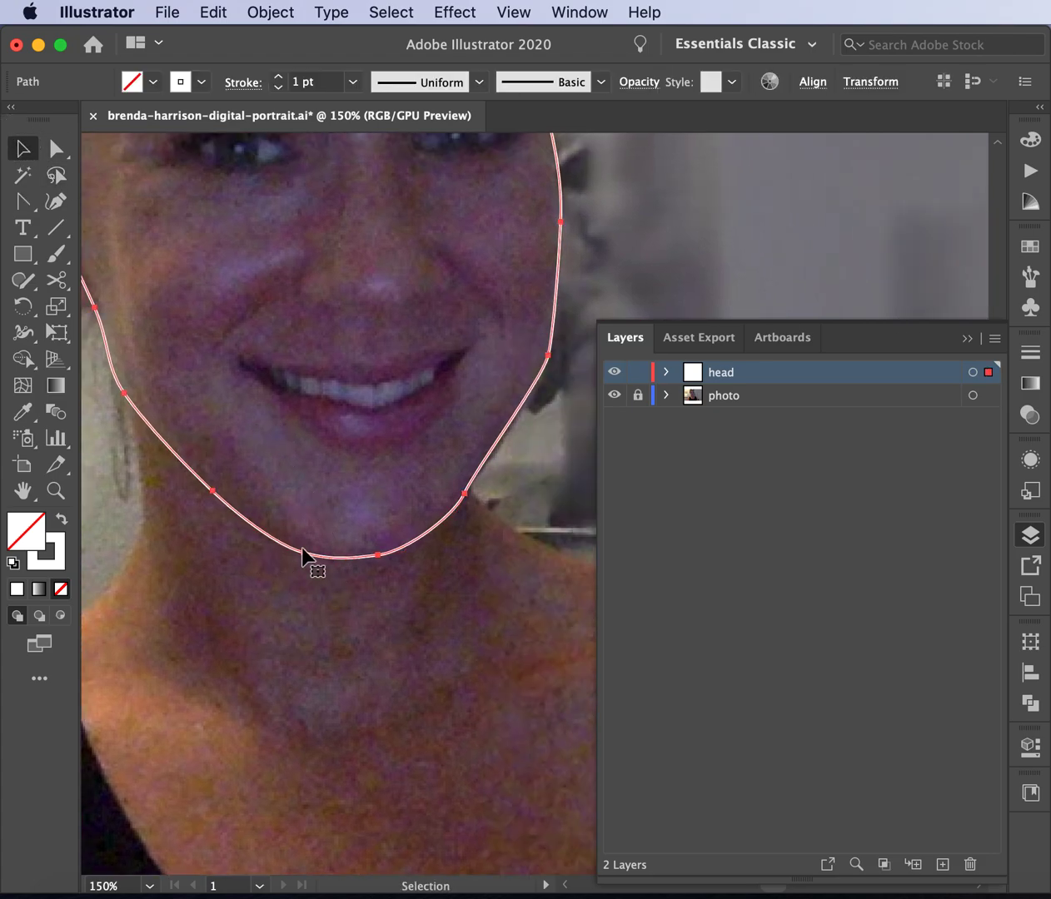
{"action": "key", "text": "a"}
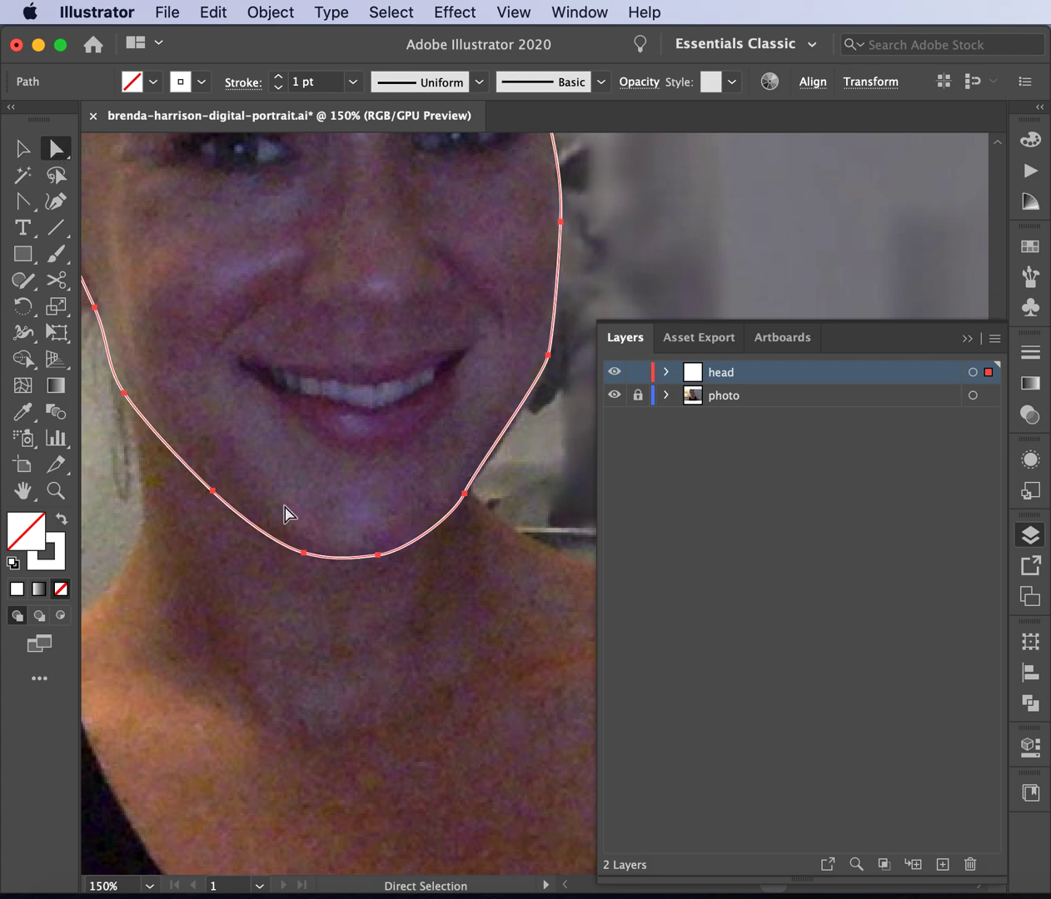
{"action": "left_click", "coordinate": [304, 554]}
{"action": "left_click_drag", "start_coordinate": [305, 555], "coordinate": [265, 541]}
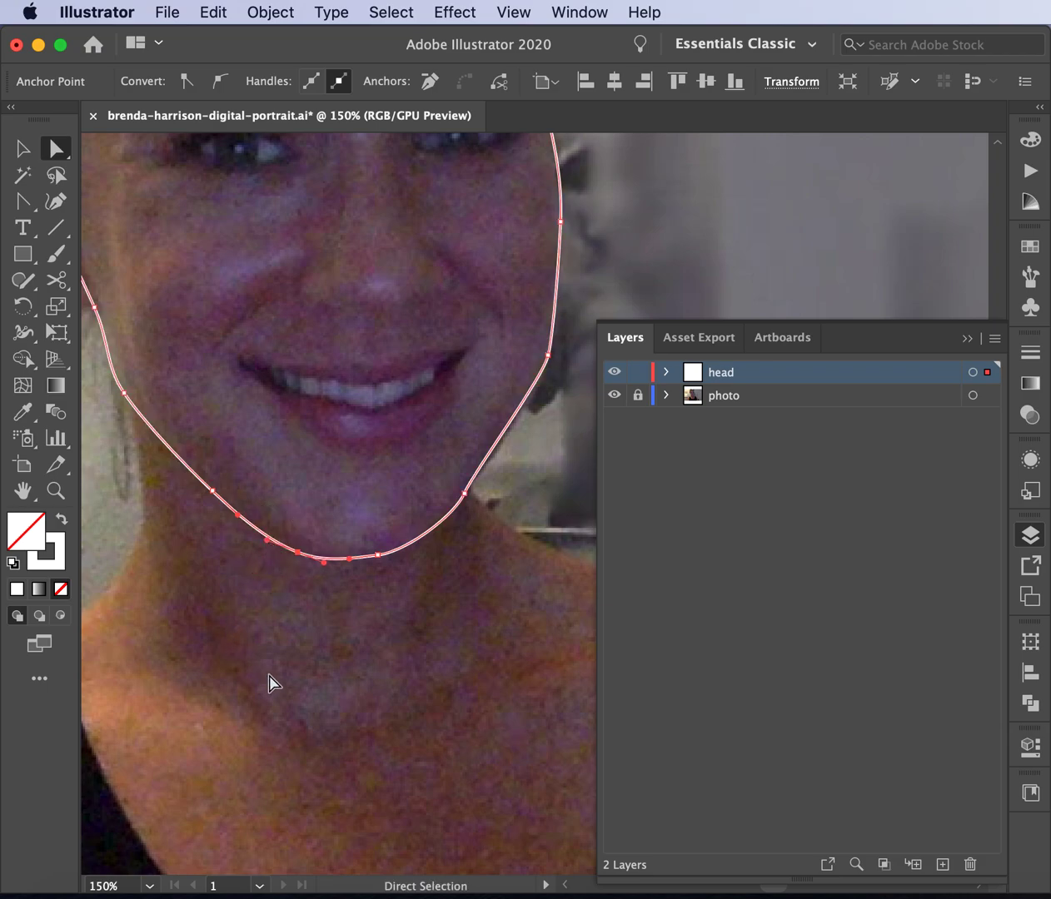
- Bend the right jaw curve outward by lengthening the jaw anchor's upper handle
{"action": "left_click", "coordinate": [547, 358]}
{"action": "mouse_move", "coordinate": [476, 472]}
{"action": "left_mouse_down"}
{"action": "mouse_move", "coordinate": [485, 459]}
{"action": "mouse_move", "coordinate": [490, 468]}
{"action": "left_mouse_up"}
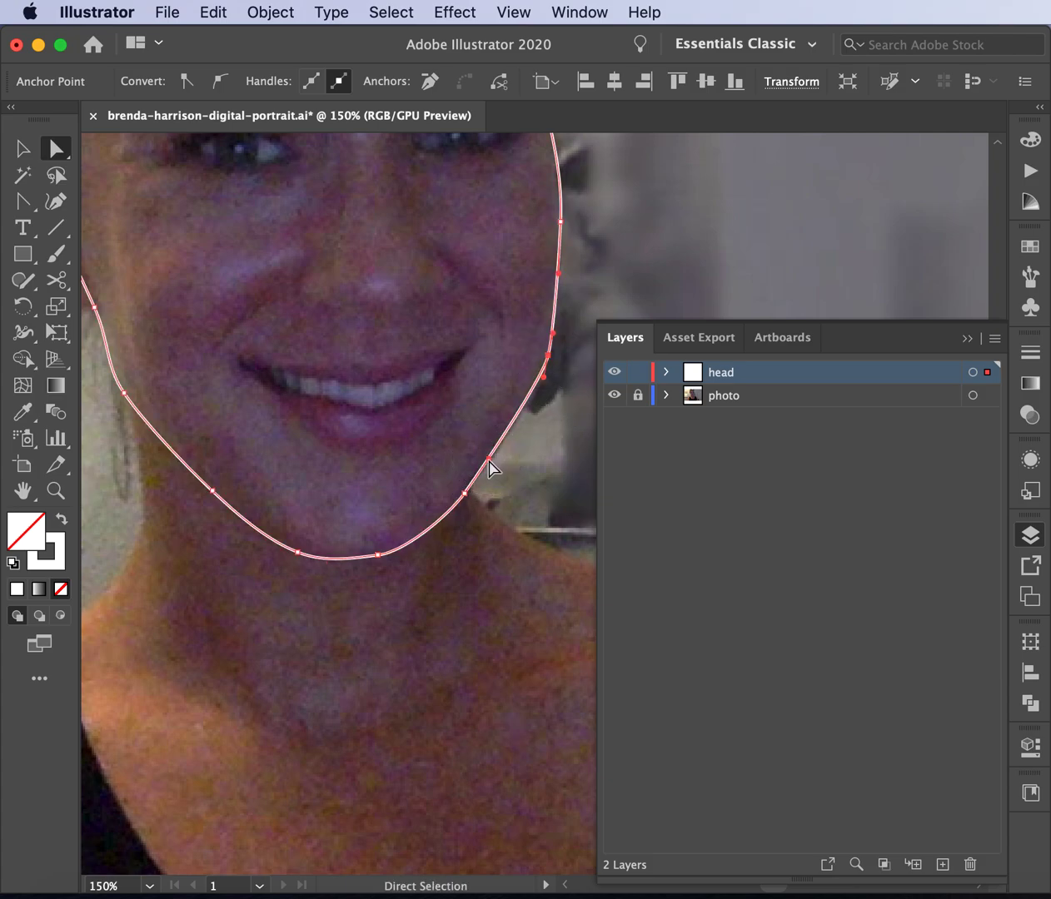
{"action": "scroll", "coordinate": [489, 468], "scroll_direction": "up", "scroll_amount": 4}
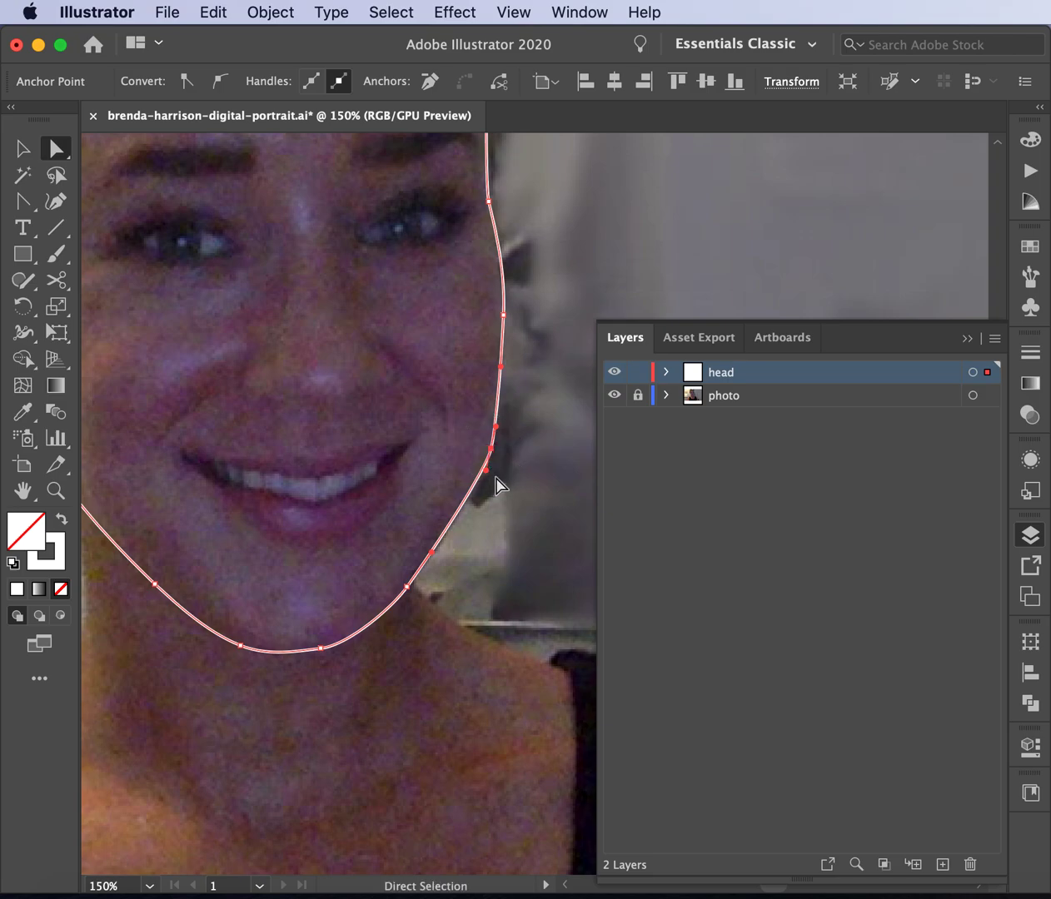
{"action": "left_click_drag", "start_coordinate": [486, 470], "coordinate": [479, 498]}
{"action": "key", "text": "super+z"}
{"action": "left_click", "coordinate": [489, 450]}
{"action": "left_click_drag", "start_coordinate": [498, 426], "coordinate": [499, 313]}
- Move the right cheek and jaw anchors onto the face edge, then zoom out and deselect
{"action": "scroll", "coordinate": [504, 418], "scroll_direction": "up", "scroll_amount": 2}
{"action": "scroll", "coordinate": [491, 257], "scroll_direction": "up", "scroll_amount": 2}
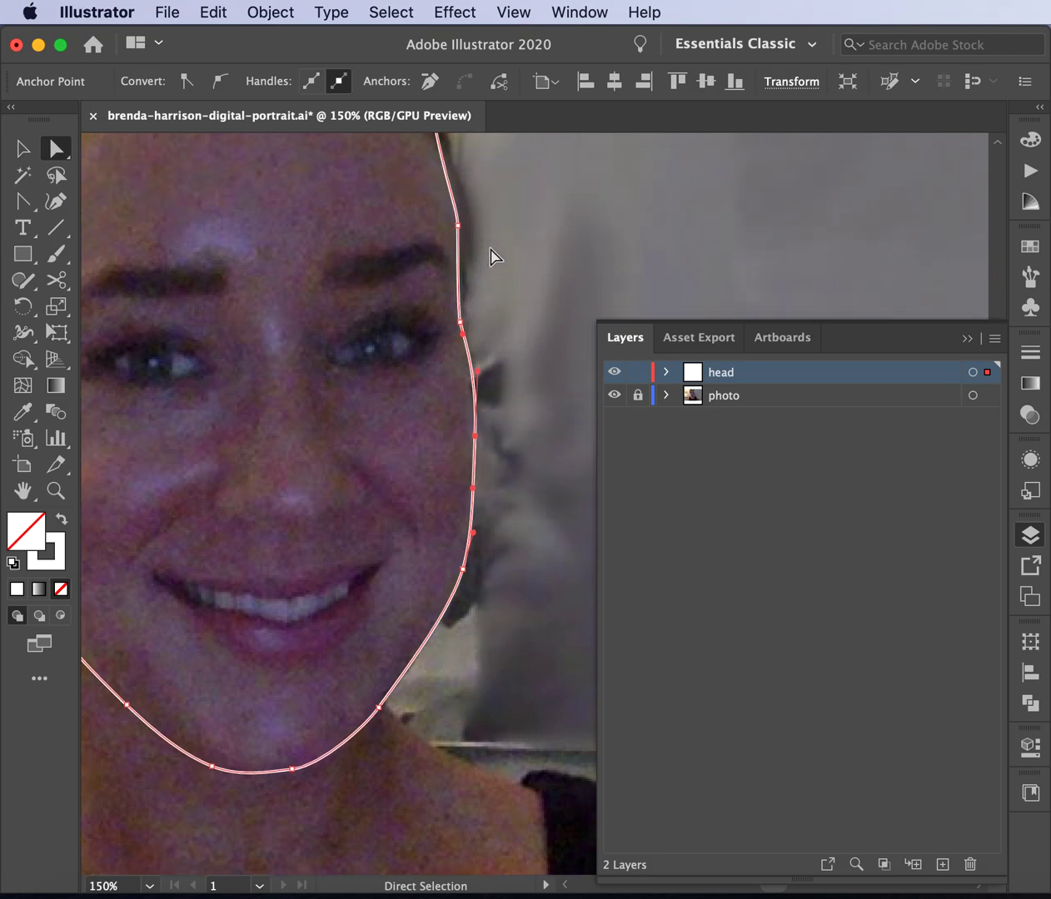
{"action": "left_click_drag", "start_coordinate": [462, 321], "coordinate": [475, 373]}
{"action": "left_click_drag", "start_coordinate": [466, 574], "coordinate": [463, 573]}
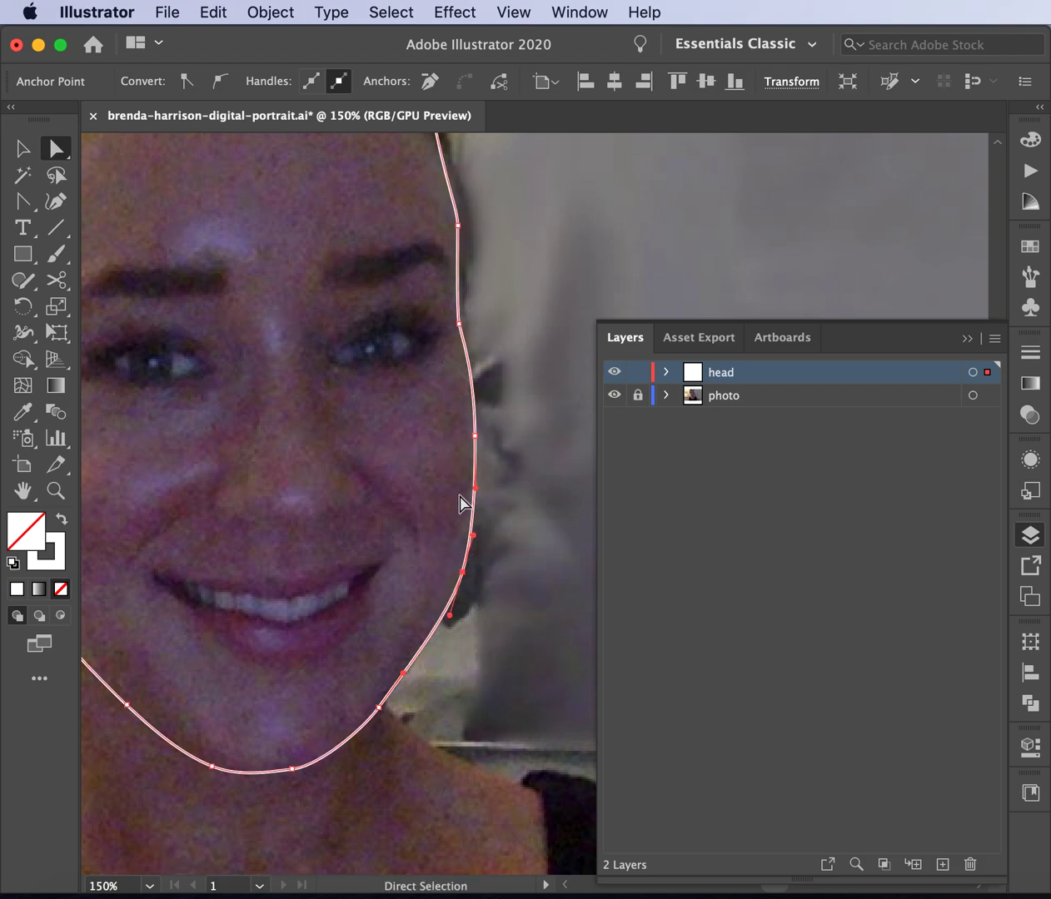
{"action": "scroll", "coordinate": [493, 389], "scroll_direction": "up", "scroll_amount": 3}
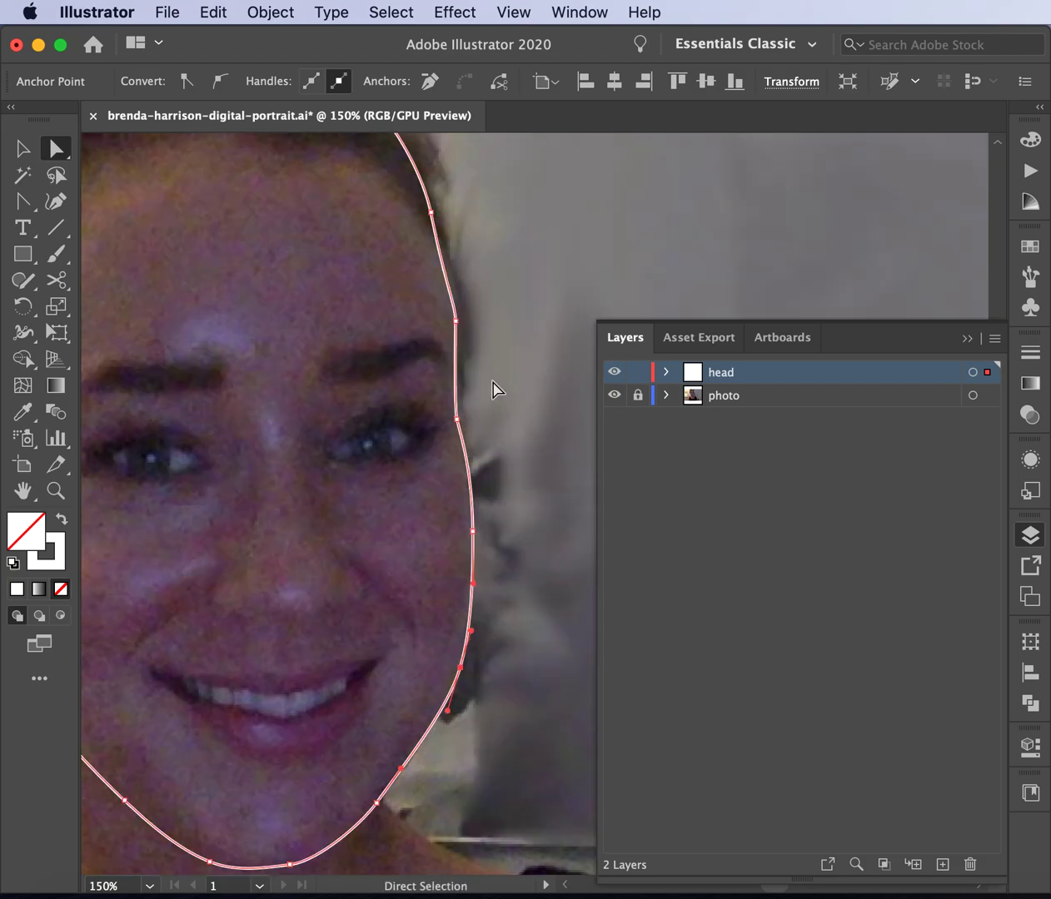
{"action": "left_click_drag", "start_coordinate": [457, 323], "coordinate": [453, 287]}
{"action": "scroll", "coordinate": [494, 205], "scroll_direction": "up", "scroll_amount": 4}
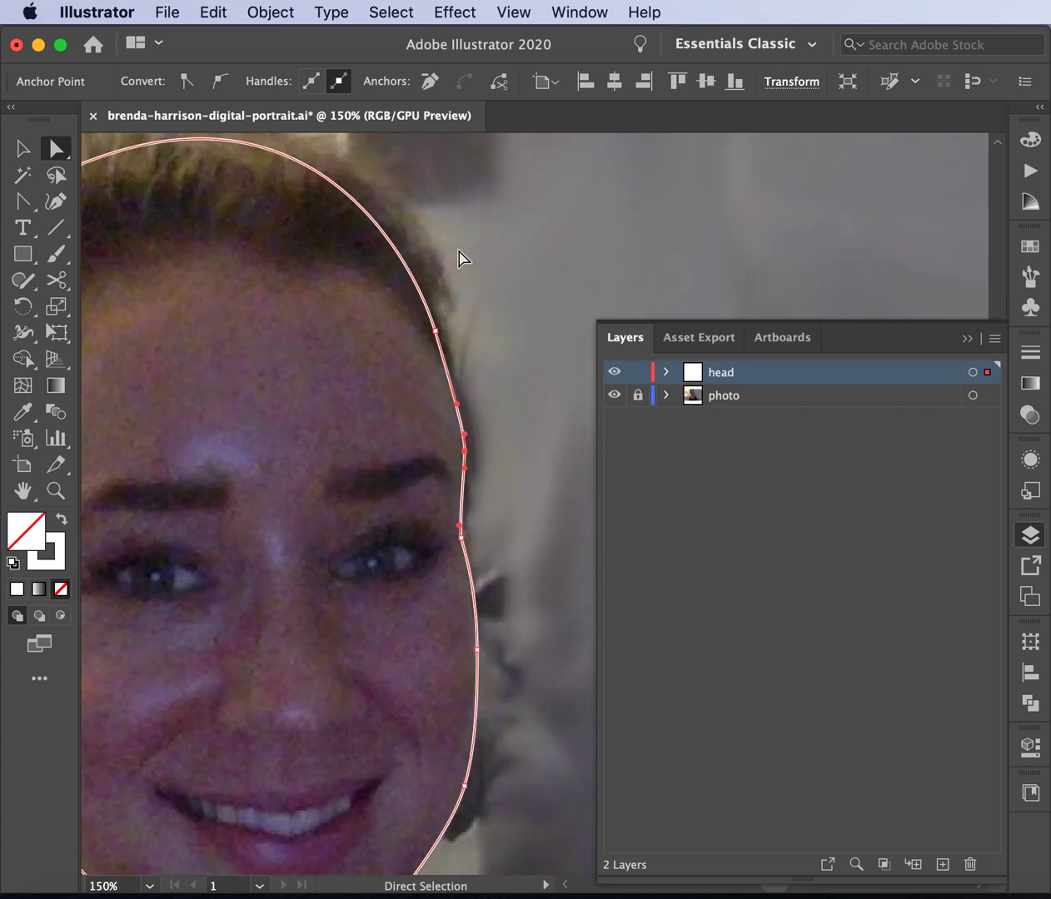
{"action": "left_click", "coordinate": [434, 331]}
{"action": "key", "text": "super+minus"}
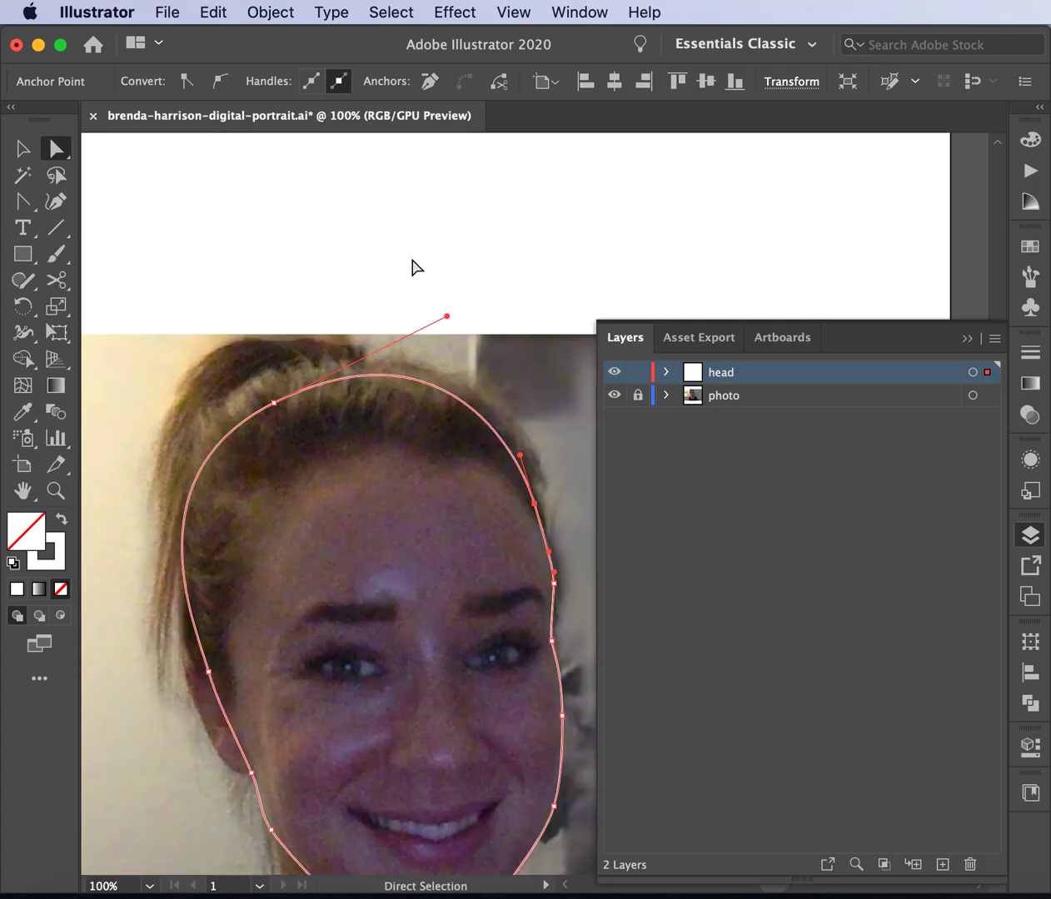
{"action": "left_click", "coordinate": [483, 276]}
- Slightly reshape the left and lower-left segments of the head outline
{"action": "scroll", "coordinate": [484, 277], "scroll_direction": "down", "scroll_amount": 6}
{"action": "scroll", "coordinate": [484, 278], "scroll_direction": "right", "scroll_amount": 2}
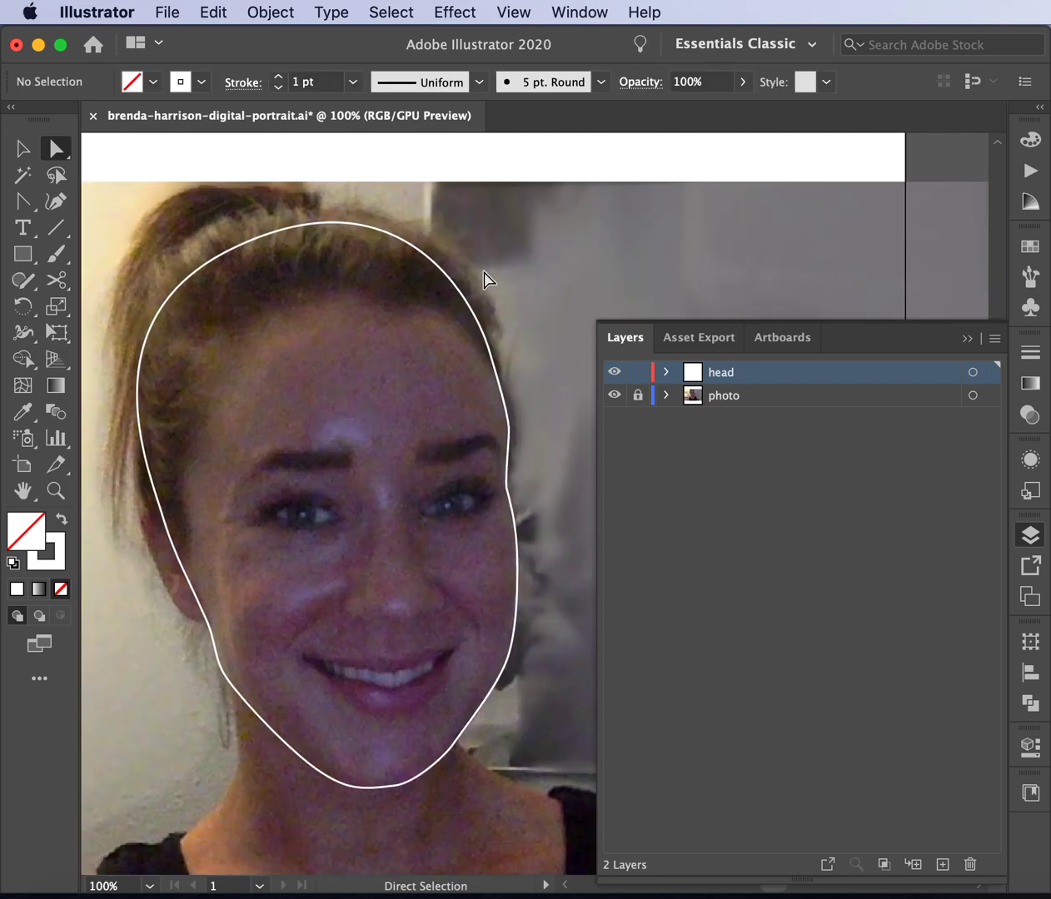
{"action": "scroll", "coordinate": [485, 279], "scroll_direction": "down", "scroll_amount": 1}
{"action": "scroll", "coordinate": [485, 279], "scroll_direction": "left", "scroll_amount": 1}
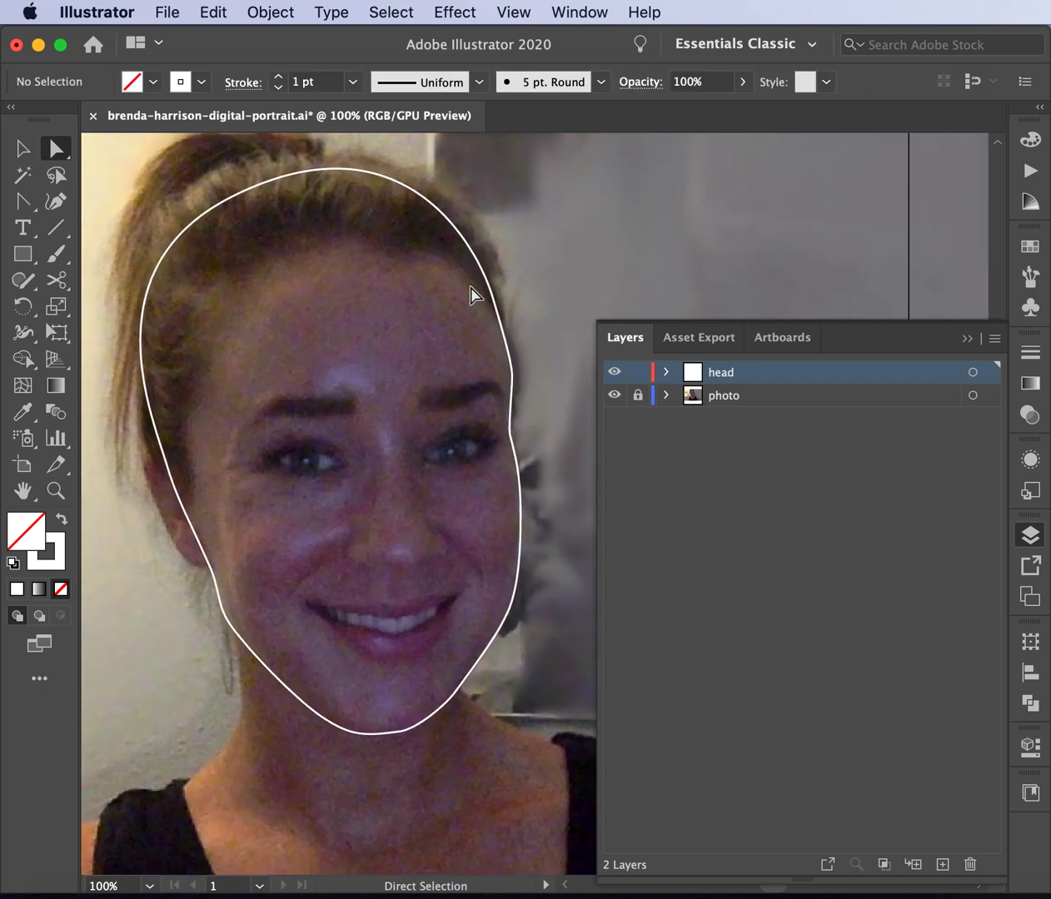
{"action": "left_click", "coordinate": [221, 616]}
{"action": "left_click_drag", "start_coordinate": [209, 563], "coordinate": [209, 562]}
{"action": "left_click_drag", "start_coordinate": [230, 626], "coordinate": [234, 626]}
{"action": "left_click", "coordinate": [157, 643]}
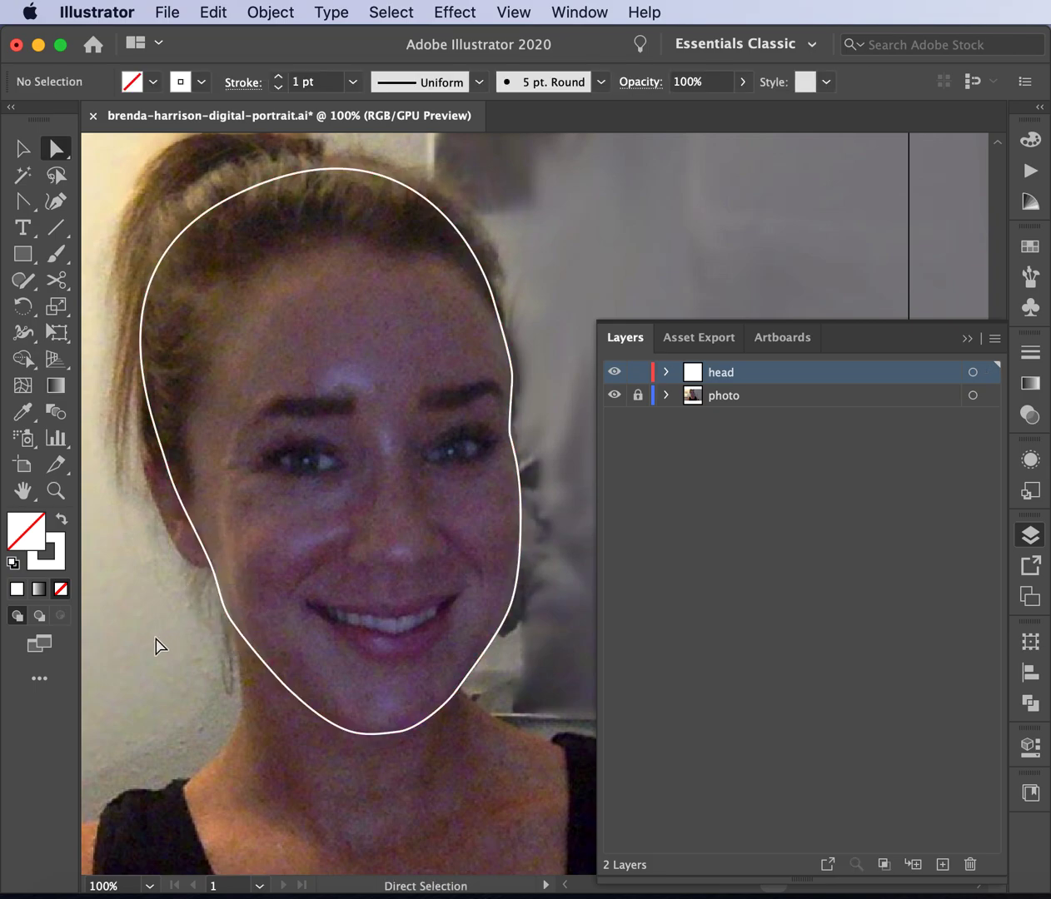
- Zoom in on the chin and delete the extra chin anchor
{"action": "key", "text": "super+equal"}
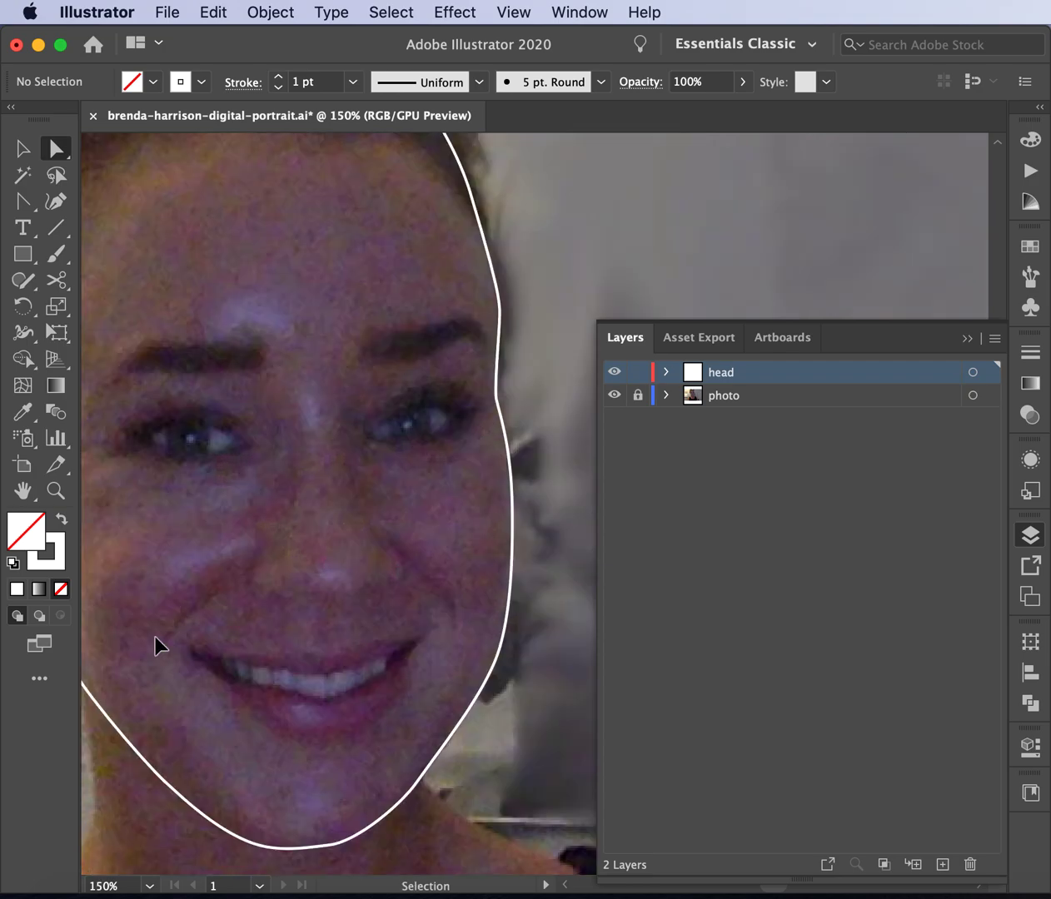
{"action": "left_click", "coordinate": [352, 843]}
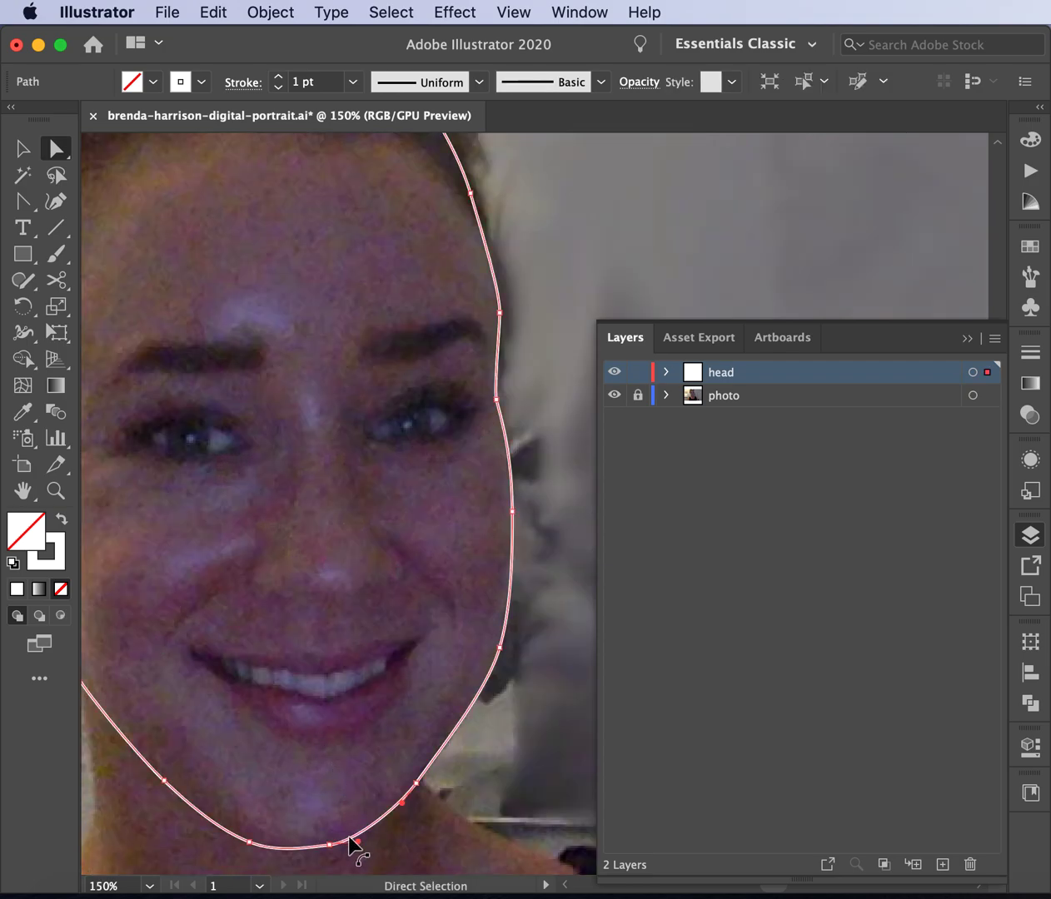
{"action": "left_click", "coordinate": [361, 843]}
{"action": "scroll", "coordinate": [349, 846], "scroll_direction": "down", "scroll_amount": 3}
{"action": "scroll", "coordinate": [350, 846], "scroll_direction": "left", "scroll_amount": 2}
{"action": "scroll", "coordinate": [349, 837], "scroll_direction": "down", "scroll_amount": 1}
{"action": "key", "text": "super+equal"}
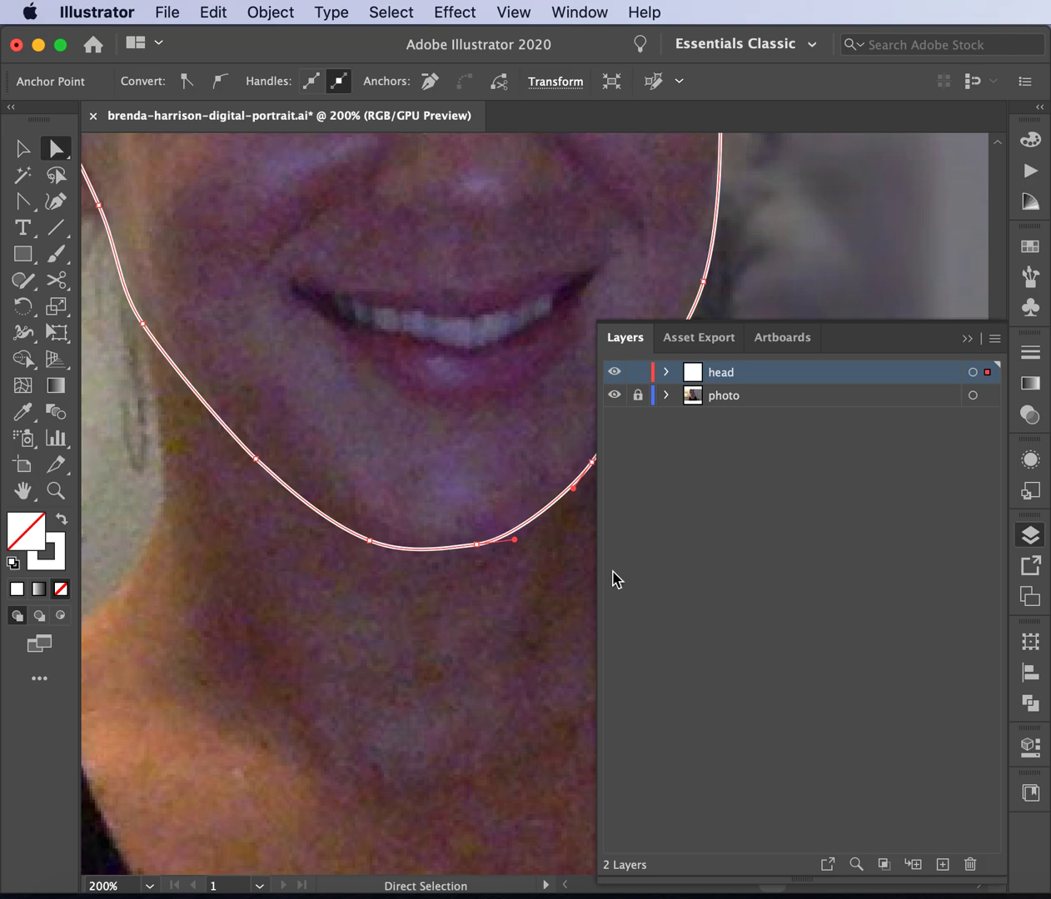
{"action": "left_click", "coordinate": [477, 547]}
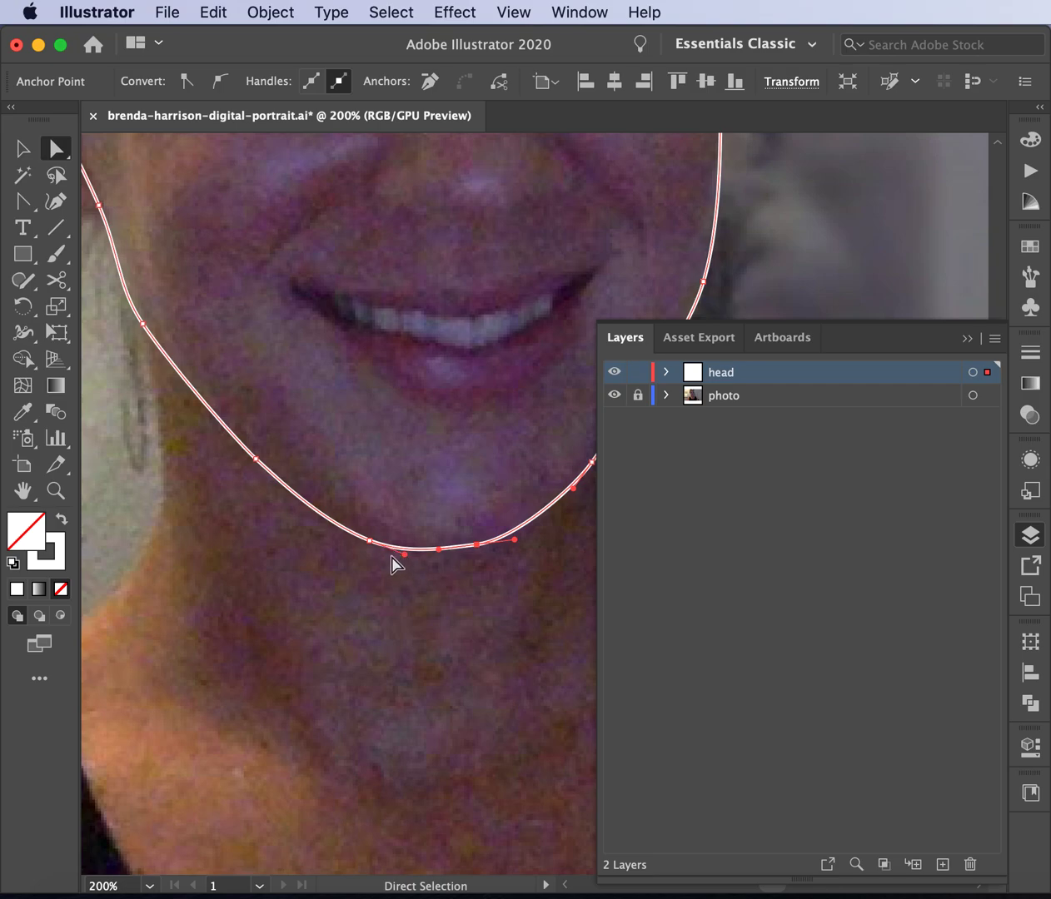
{"action": "left_click_drag", "start_coordinate": [21, 203], "coordinate": [75, 253]}
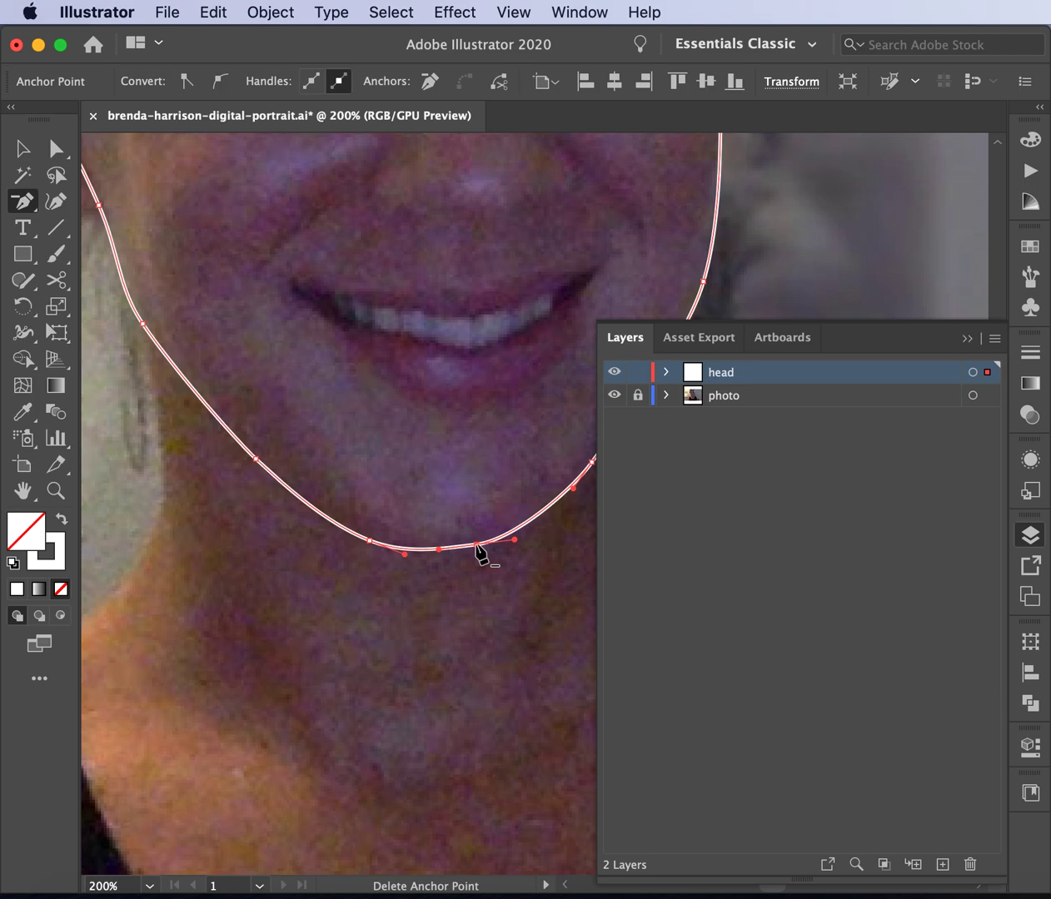
{"action": "left_click", "coordinate": [476, 547]}
{"action": "left_click", "coordinate": [57, 149]}
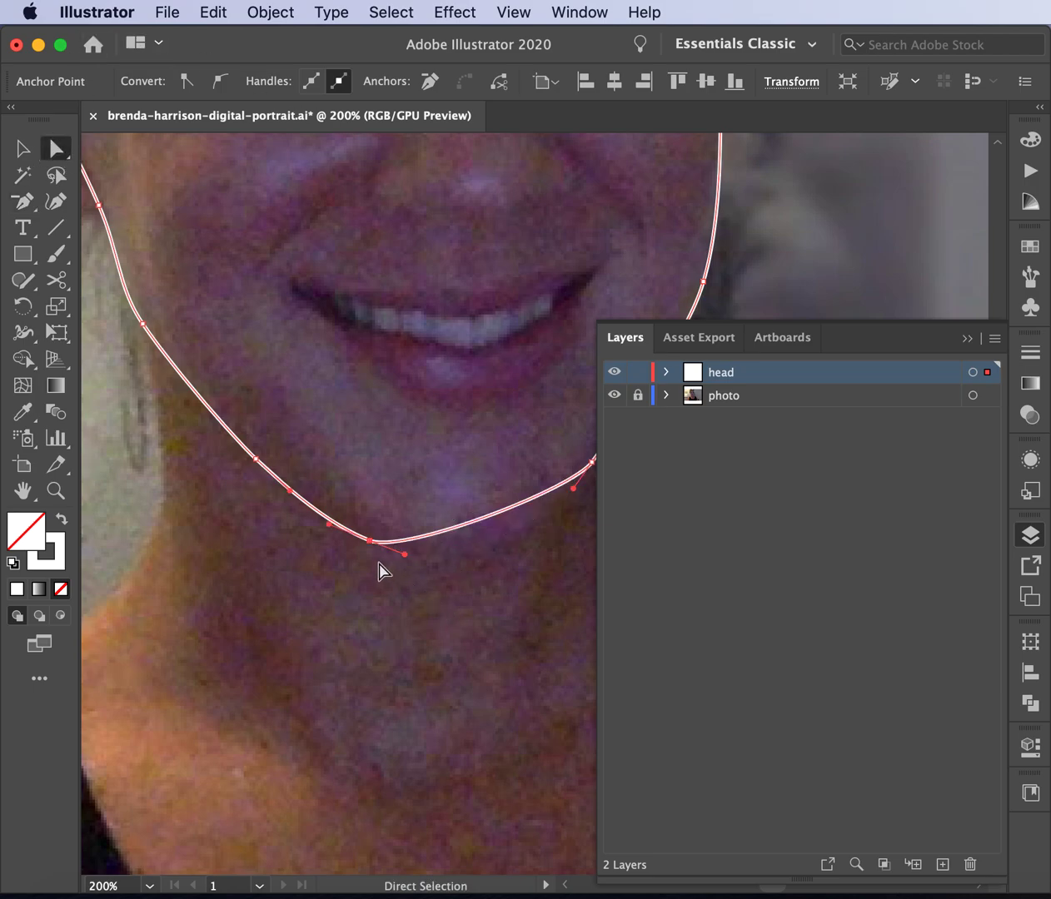
- Centre the chin anchor and lengthen its handles into a rounded curve, then deselect
{"action": "scroll", "coordinate": [491, 556], "scroll_direction": "right", "scroll_amount": 3}
{"action": "scroll", "coordinate": [491, 557], "scroll_direction": "down", "scroll_amount": 1}
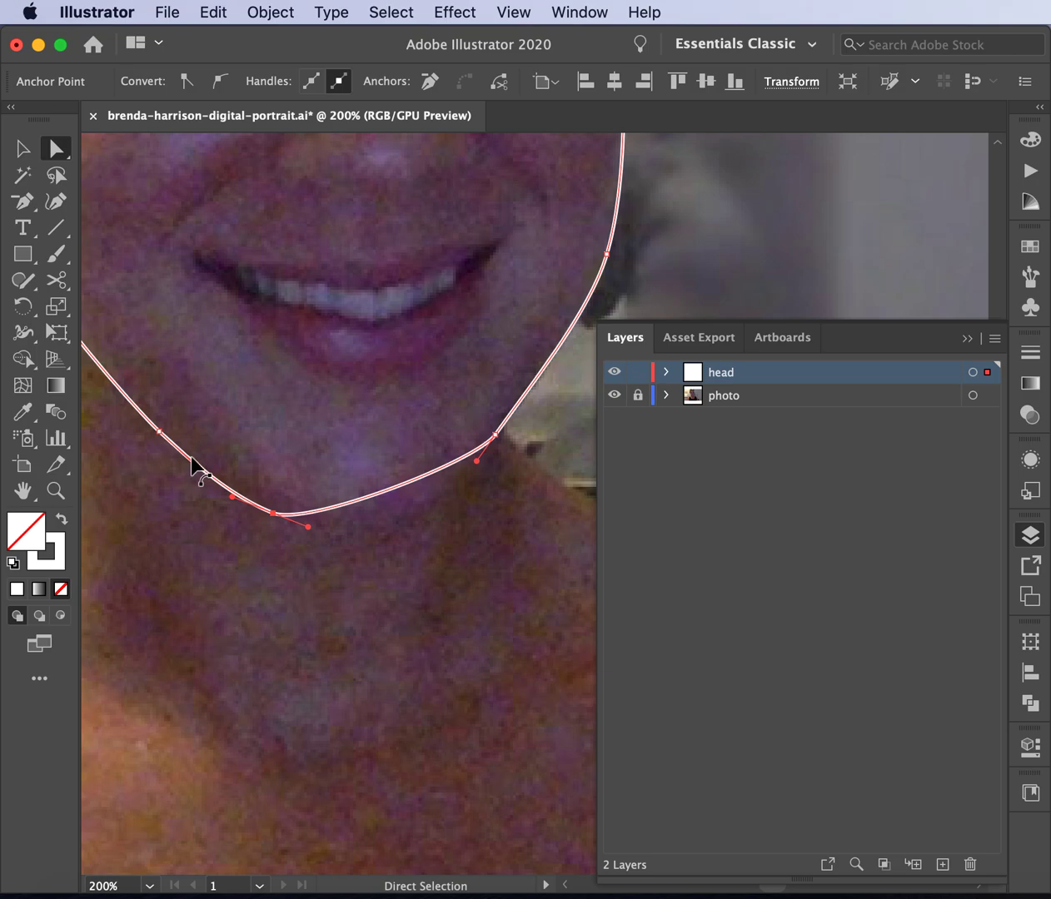
{"action": "left_click", "coordinate": [159, 433]}
{"action": "left_click", "coordinate": [494, 436]}
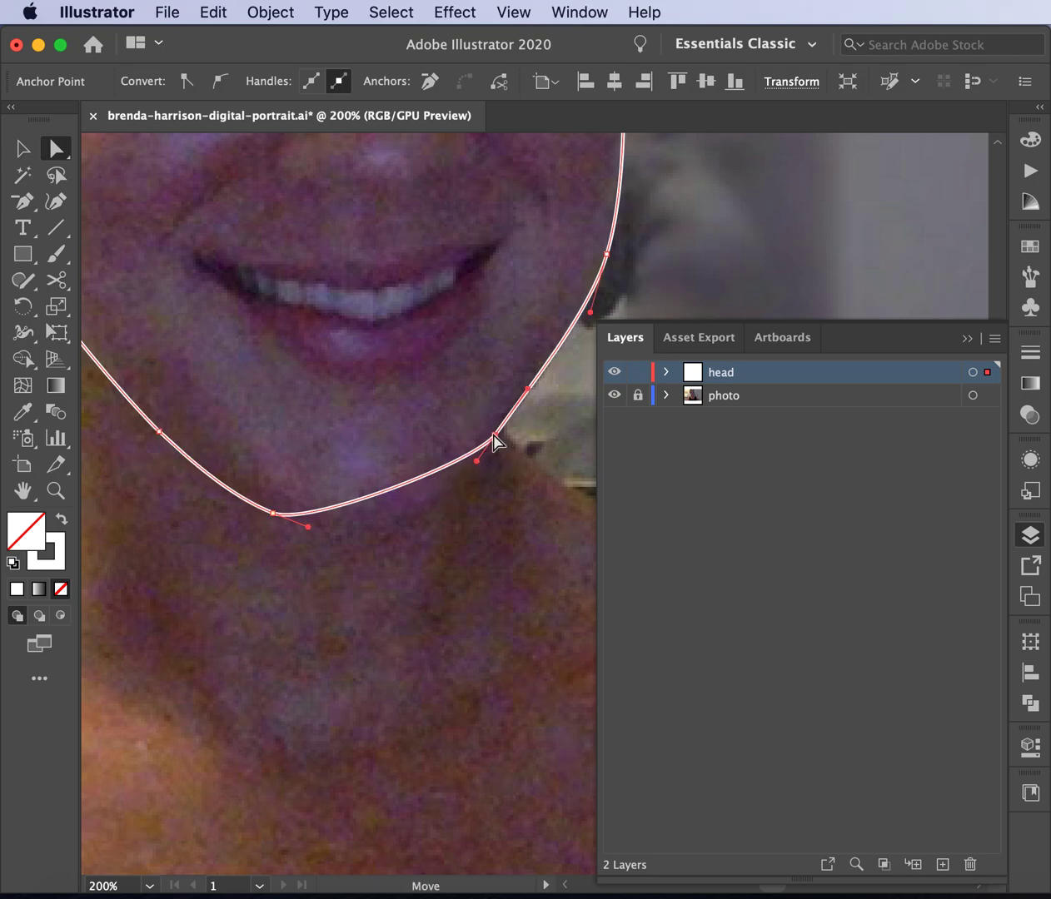
{"action": "left_click_drag", "start_coordinate": [274, 515], "coordinate": [434, 517]}
{"action": "left_click_drag", "start_coordinate": [295, 508], "coordinate": [268, 515]}
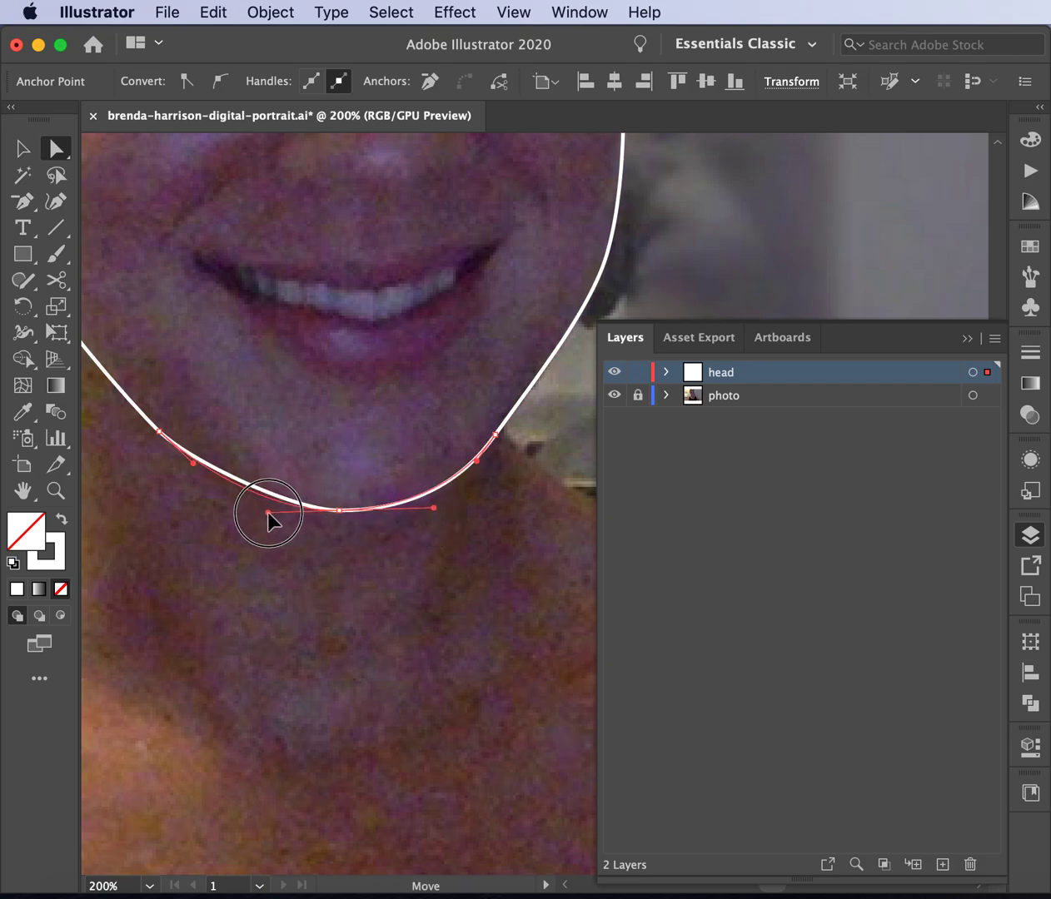
{"action": "left_click", "coordinate": [341, 511]}
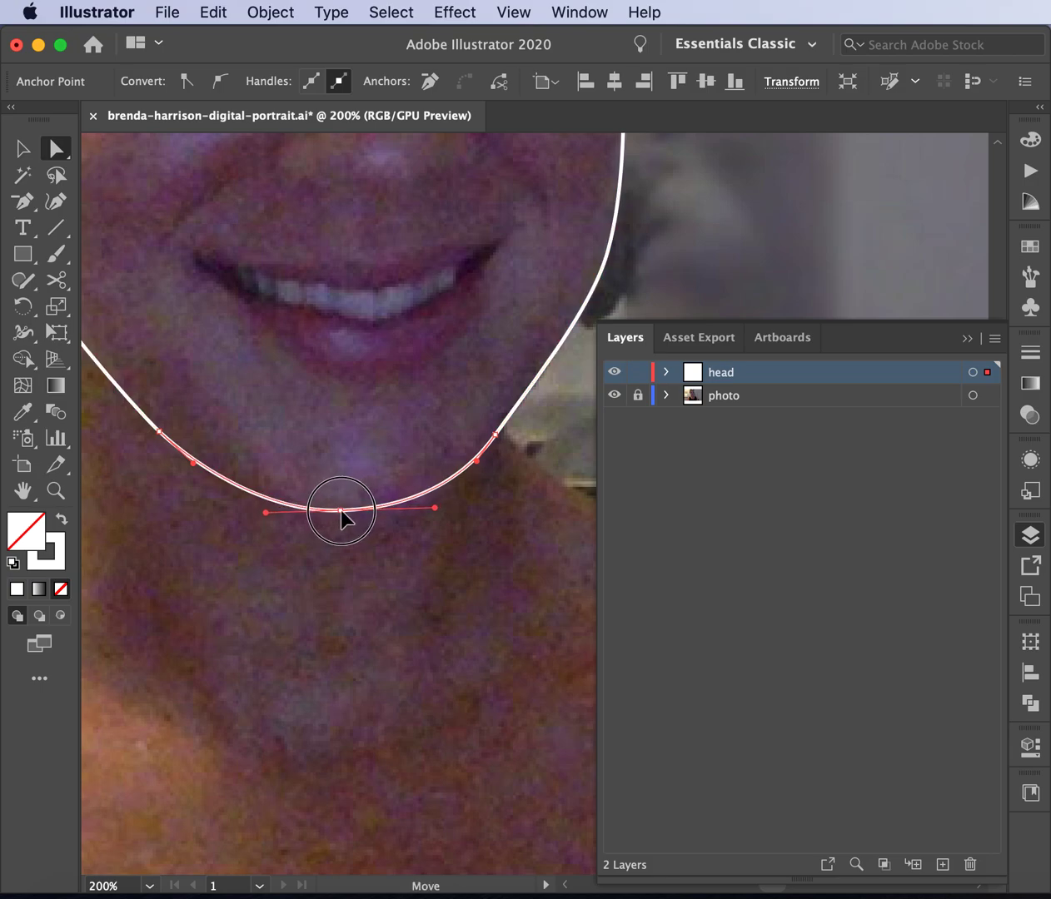
{"action": "left_click", "coordinate": [491, 581]}
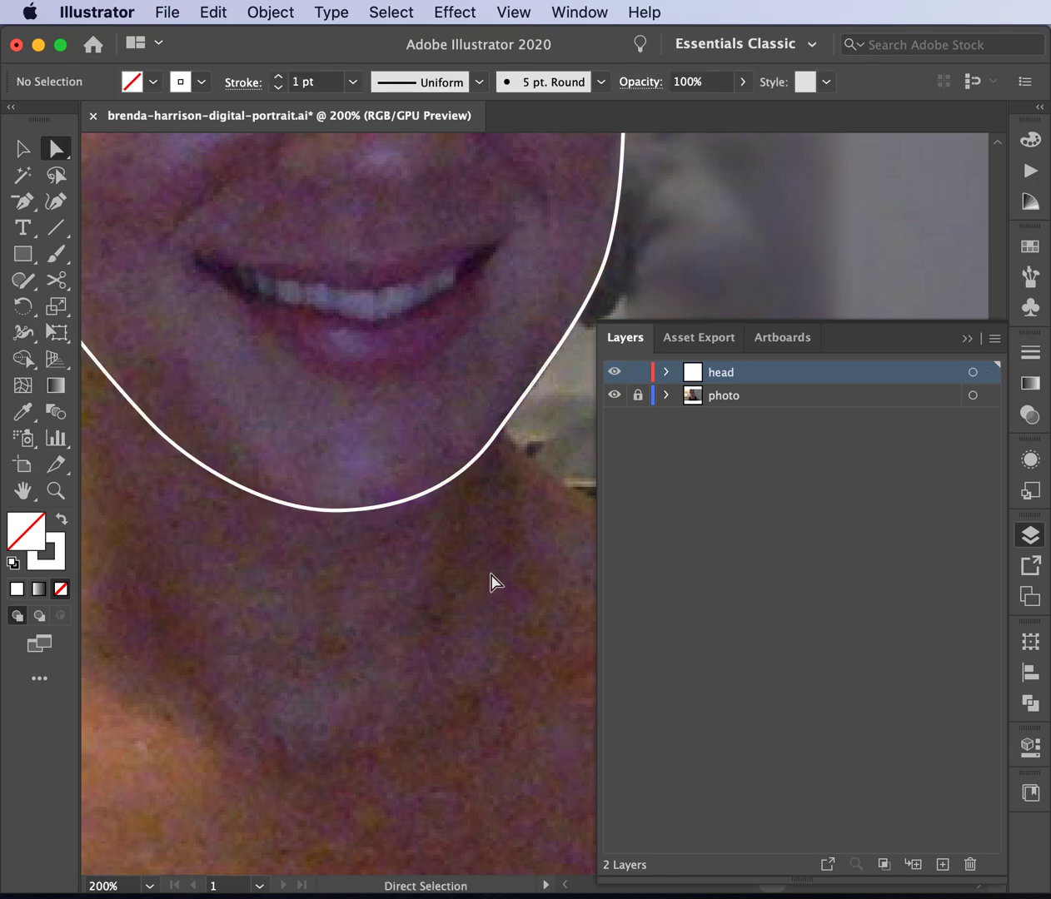
- Add a new layer between the head and photo layers and name it 'neck/shoulders'
{"action": "key", "text": "super+minus"}
{"action": "key", "text": "super+minus"}
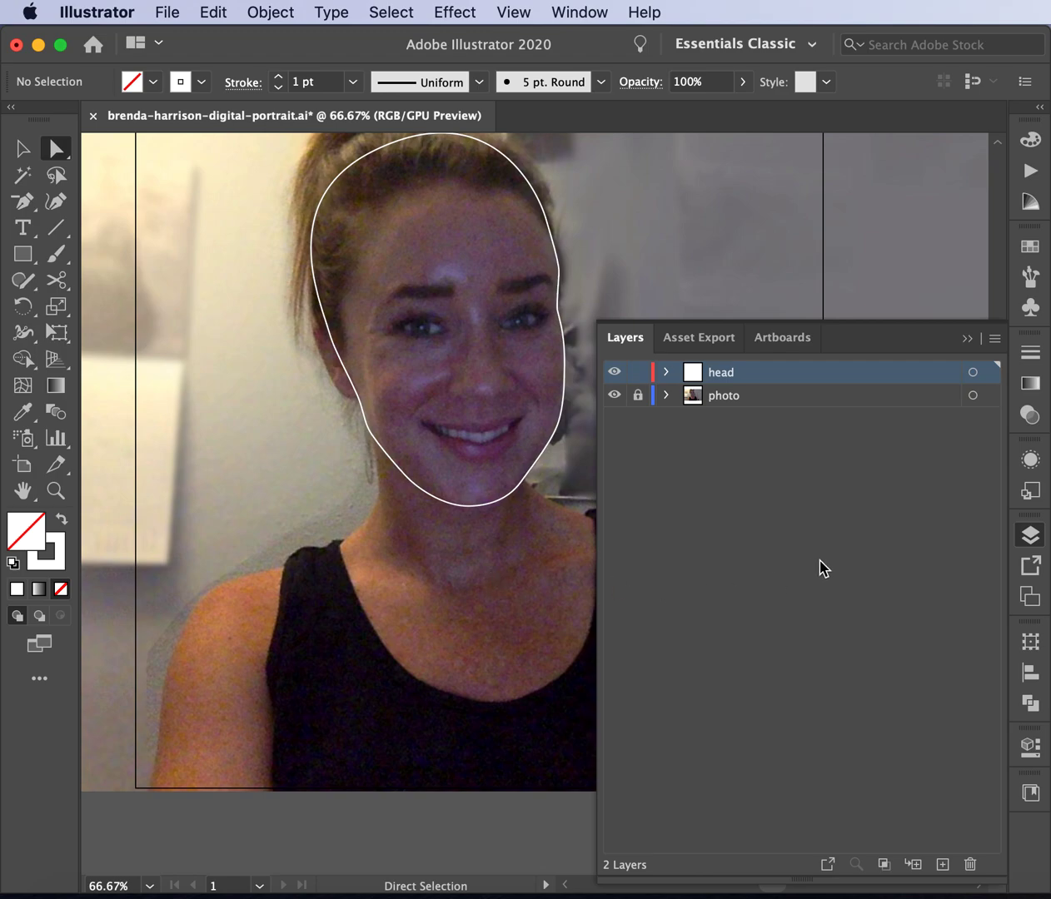
{"action": "scroll", "coordinate": [423, 525], "scroll_direction": "down", "scroll_amount": 5}
{"action": "scroll", "coordinate": [423, 525], "scroll_direction": "right", "scroll_amount": 5}
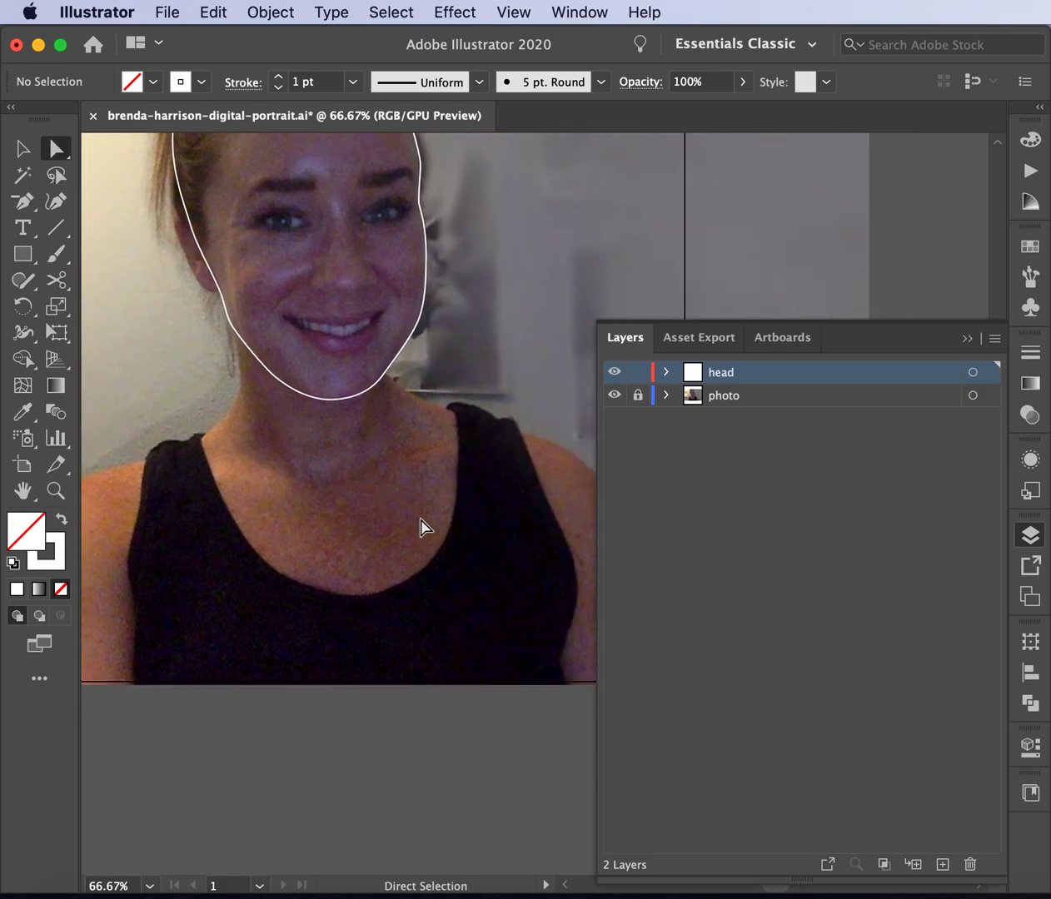
{"action": "left_click", "coordinate": [941, 865]}
{"action": "left_click_drag", "start_coordinate": [745, 375], "coordinate": [725, 405]}
{"action": "double_click", "coordinate": [723, 401]}
{"action": "type", "text": "neck/shoulders"}
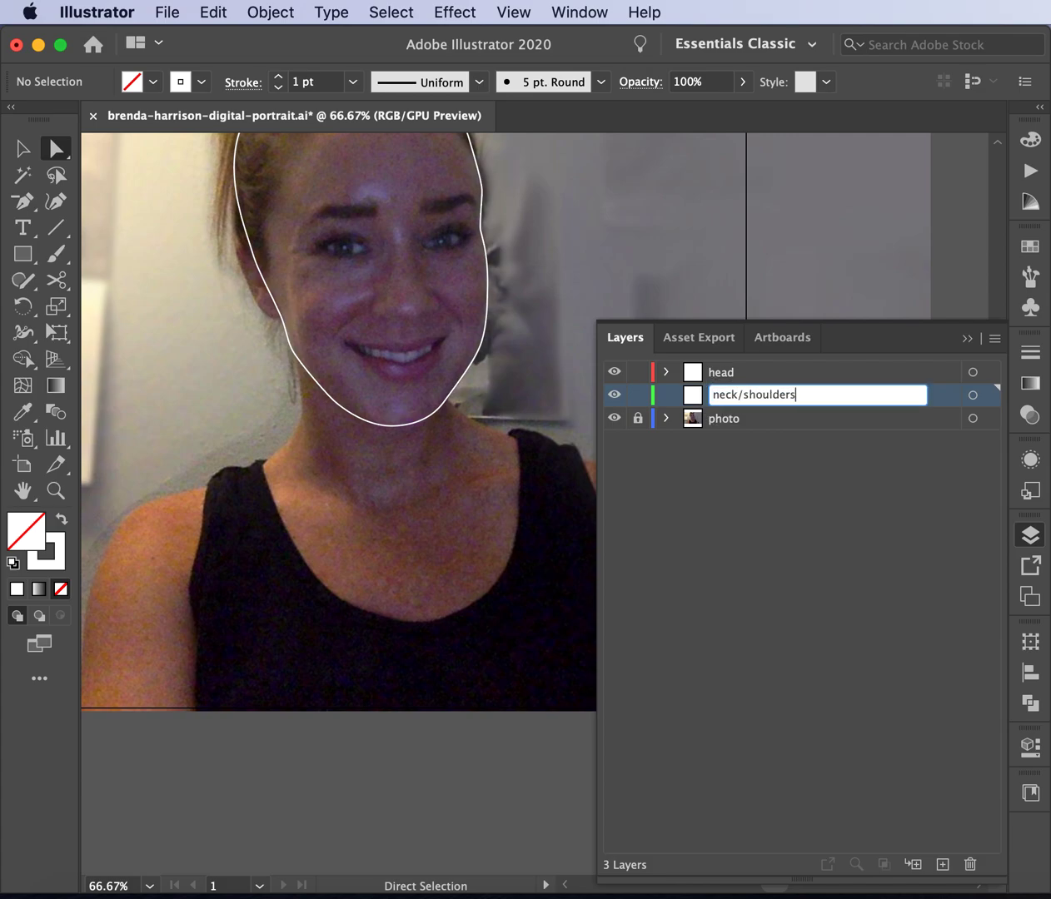
{"action": "key", "text": "Return"}
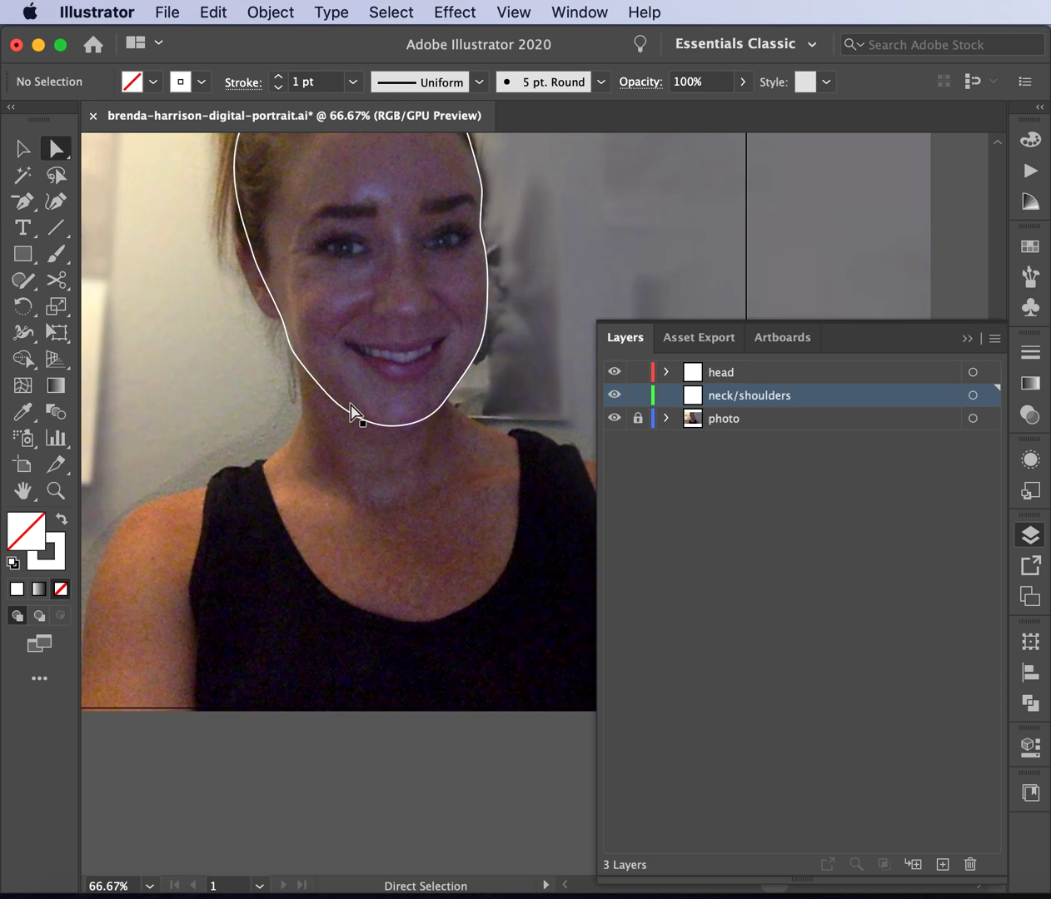
{"action": "left_click", "coordinate": [21, 207]}
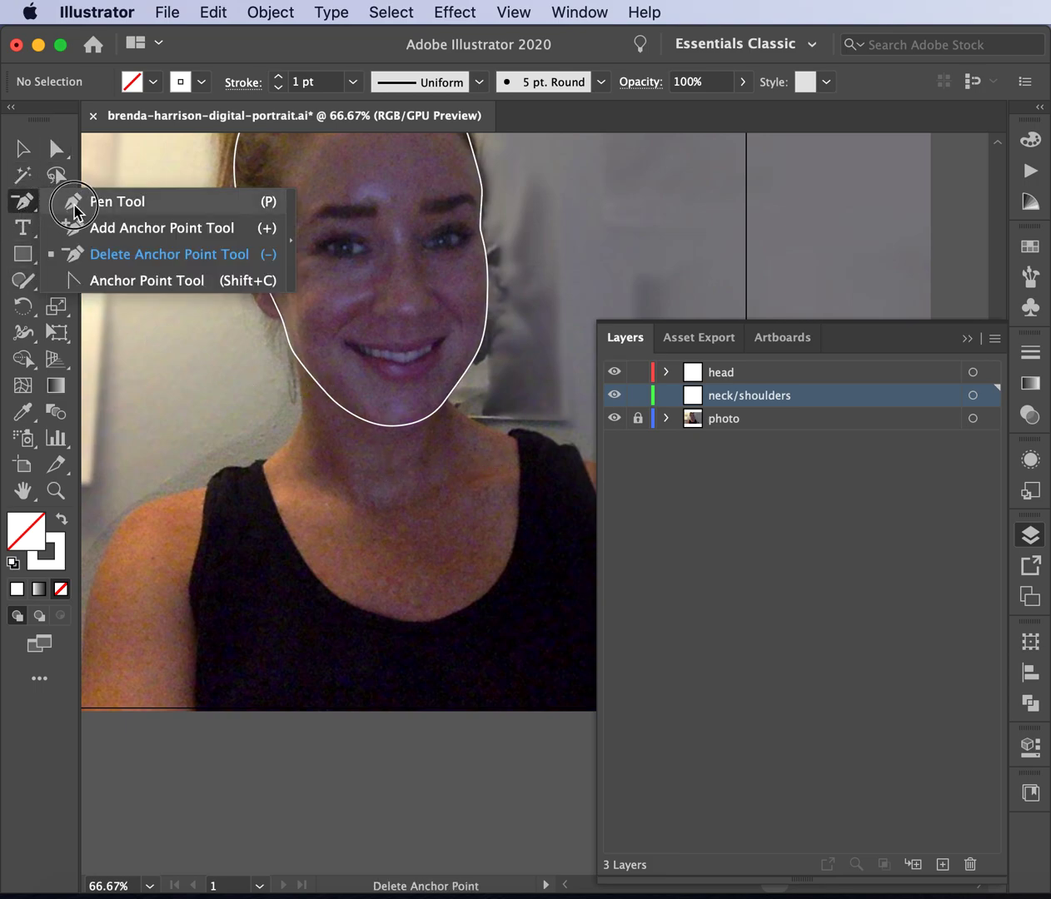
- Lock the head layer and start a Pen outline down the left neck edge and over the shoulder
{"action": "left_click", "coordinate": [69, 201]}
{"action": "left_click", "coordinate": [638, 372]}
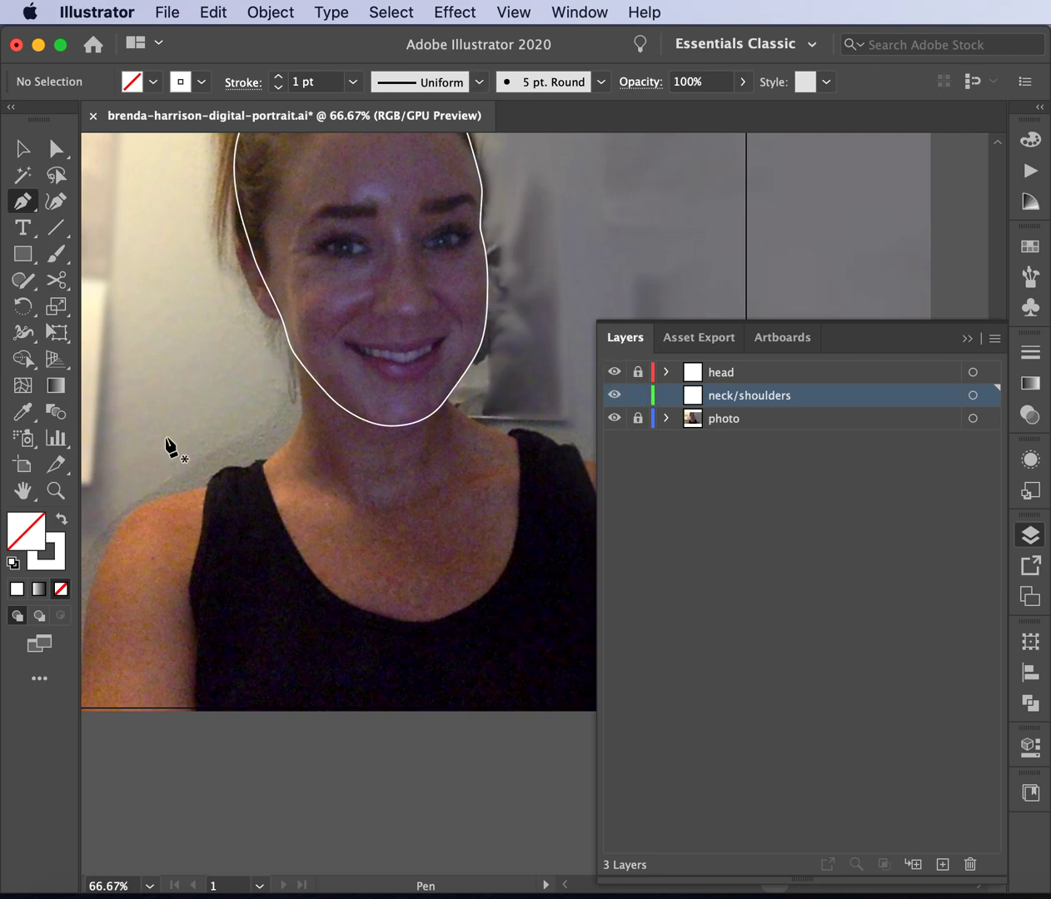
{"action": "left_click", "coordinate": [296, 355]}
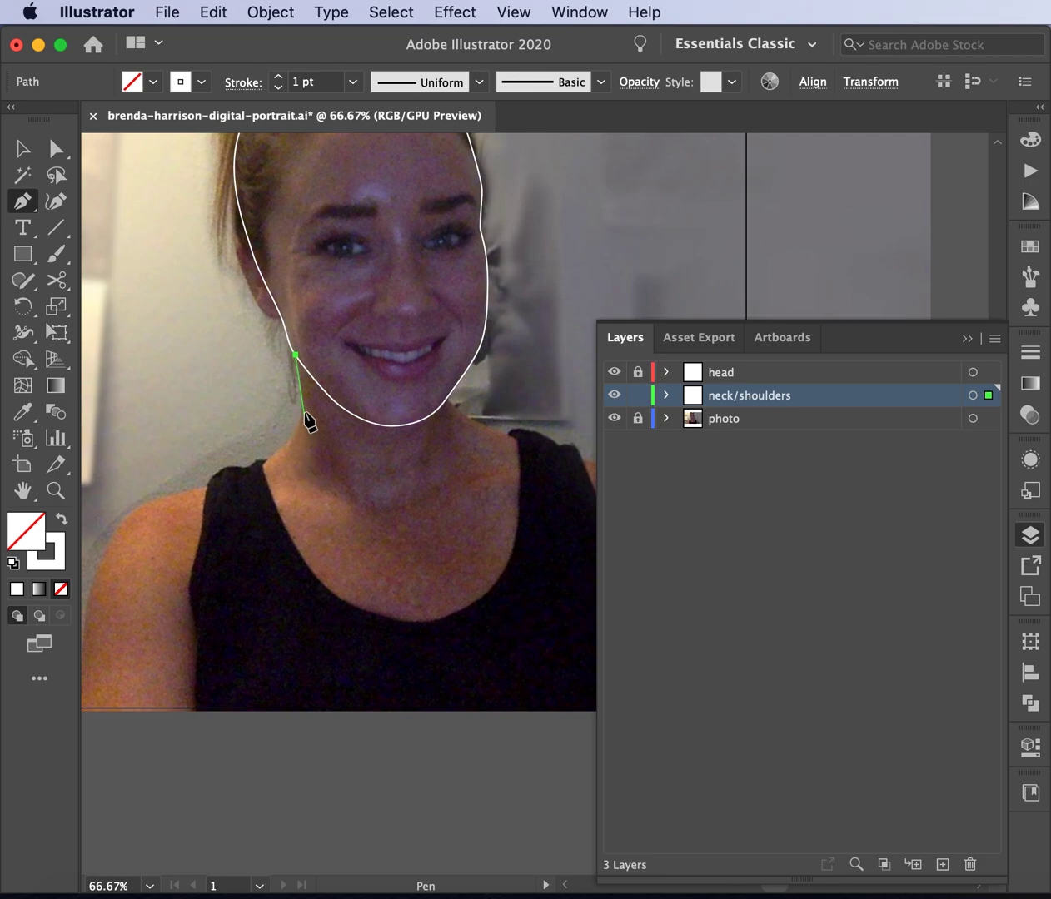
{"action": "left_click_drag", "start_coordinate": [302, 415], "coordinate": [299, 430]}
{"action": "left_click_drag", "start_coordinate": [231, 483], "coordinate": [191, 494]}
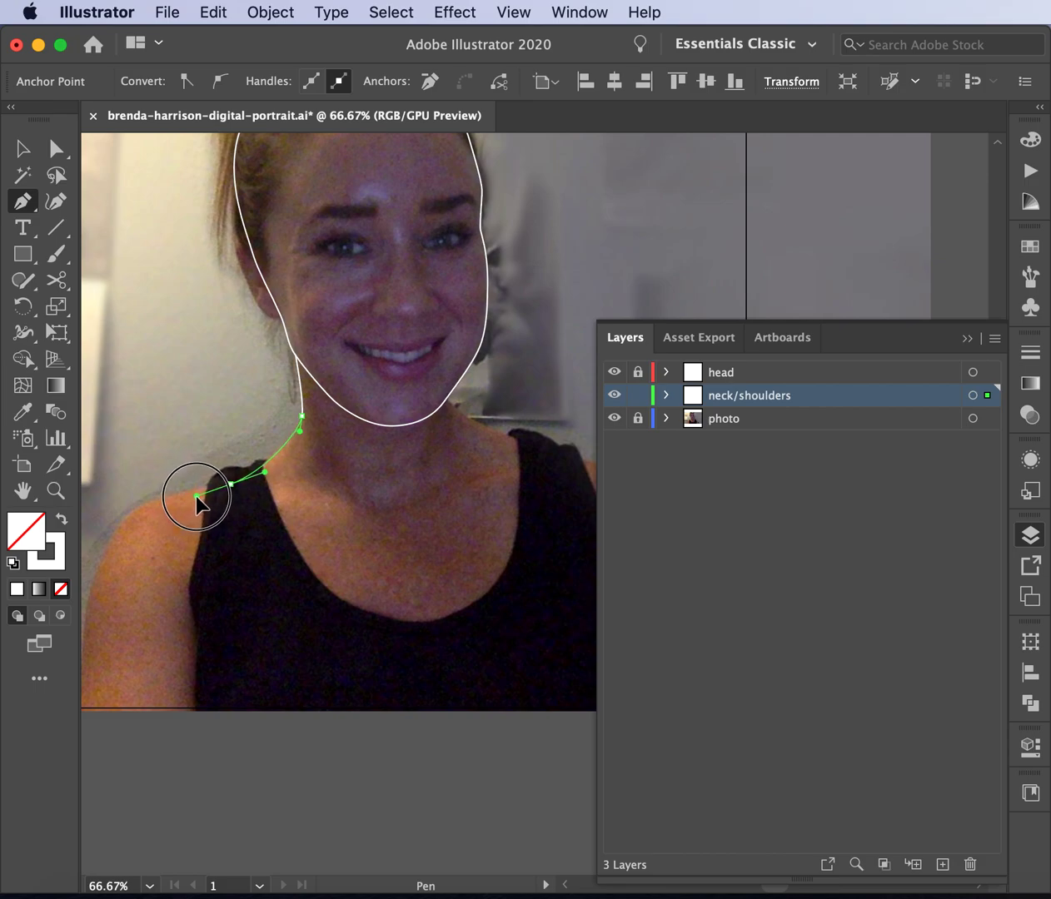
{"action": "left_click", "coordinate": [135, 506], "text": "super"}
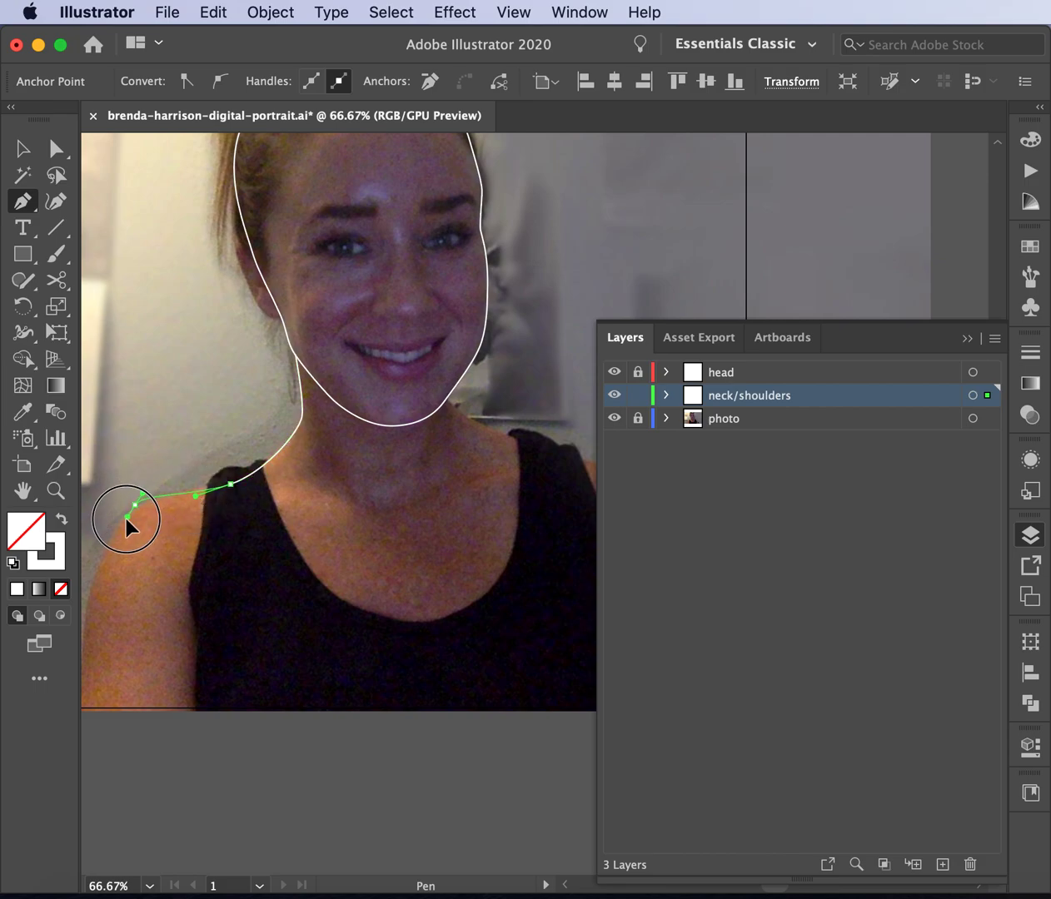
{"action": "left_click", "coordinate": [108, 528]}
{"action": "left_click_drag", "start_coordinate": [108, 527], "coordinate": [109, 532]}
- Continue the outline down the left arm, along the bottom, up the right side, and close it
{"action": "scroll", "coordinate": [109, 532], "scroll_direction": "down", "scroll_amount": 3}
{"action": "scroll", "coordinate": [109, 532], "scroll_direction": "left", "scroll_amount": 2}
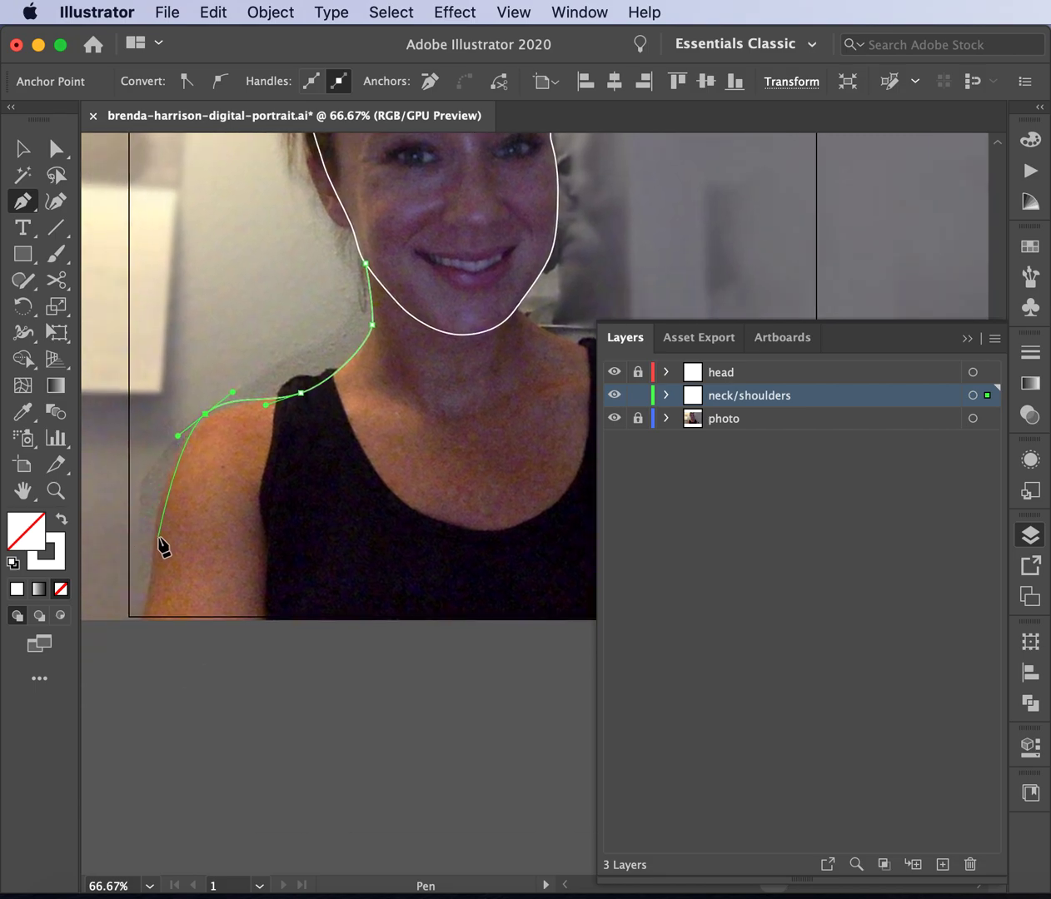
{"action": "left_click_drag", "start_coordinate": [152, 568], "coordinate": [155, 658]}
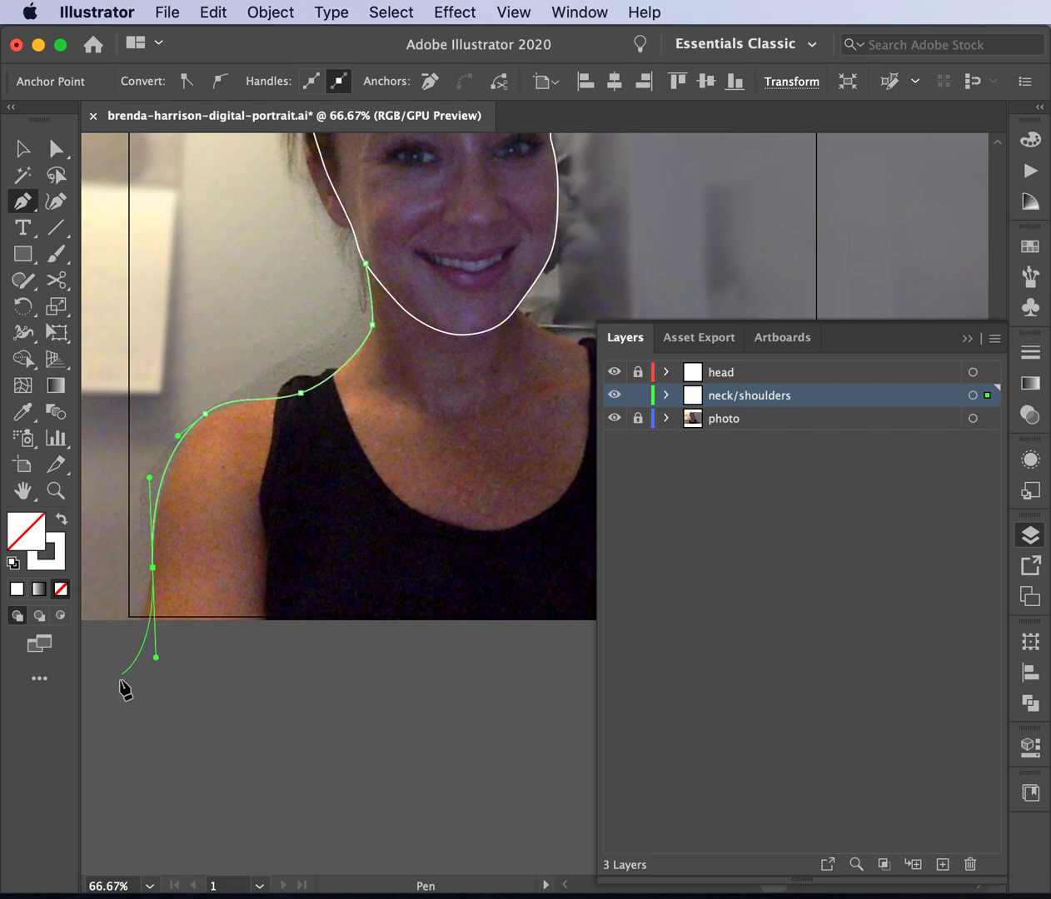
{"action": "left_click", "coordinate": [125, 635]}
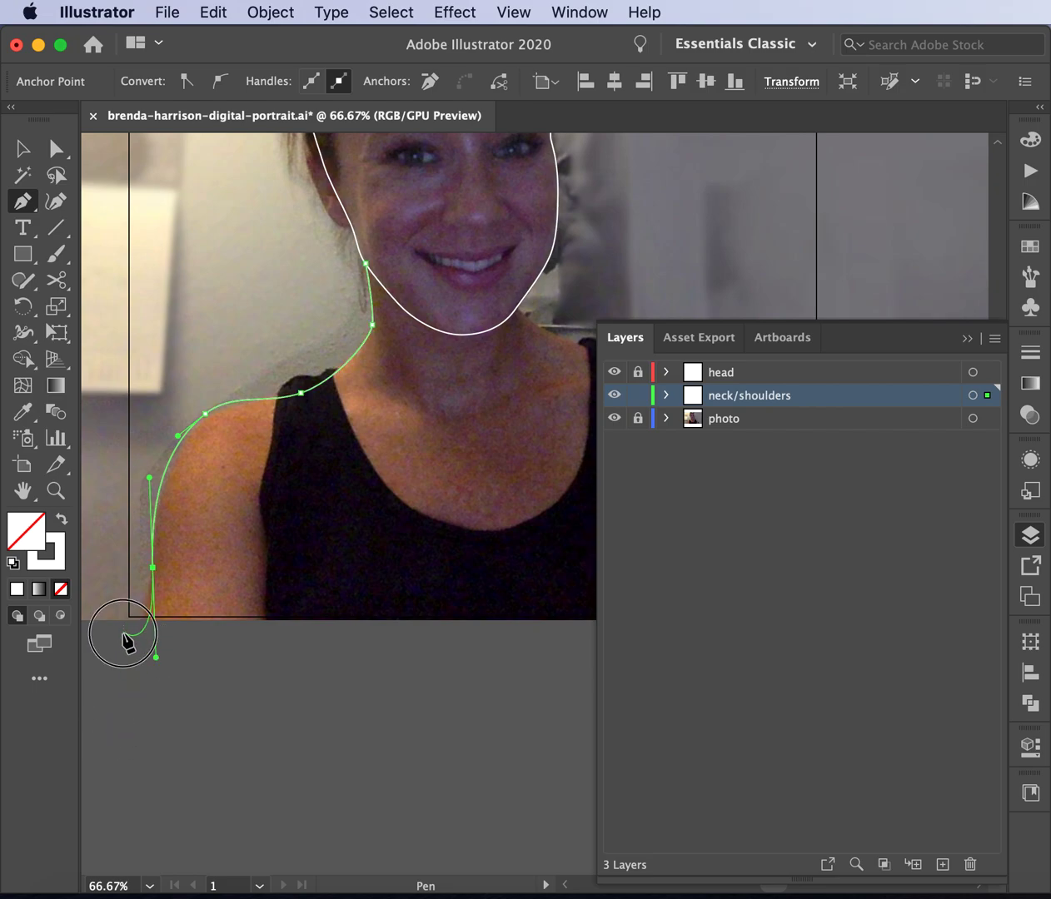
{"action": "scroll", "coordinate": [382, 739], "scroll_direction": "right", "scroll_amount": 10}
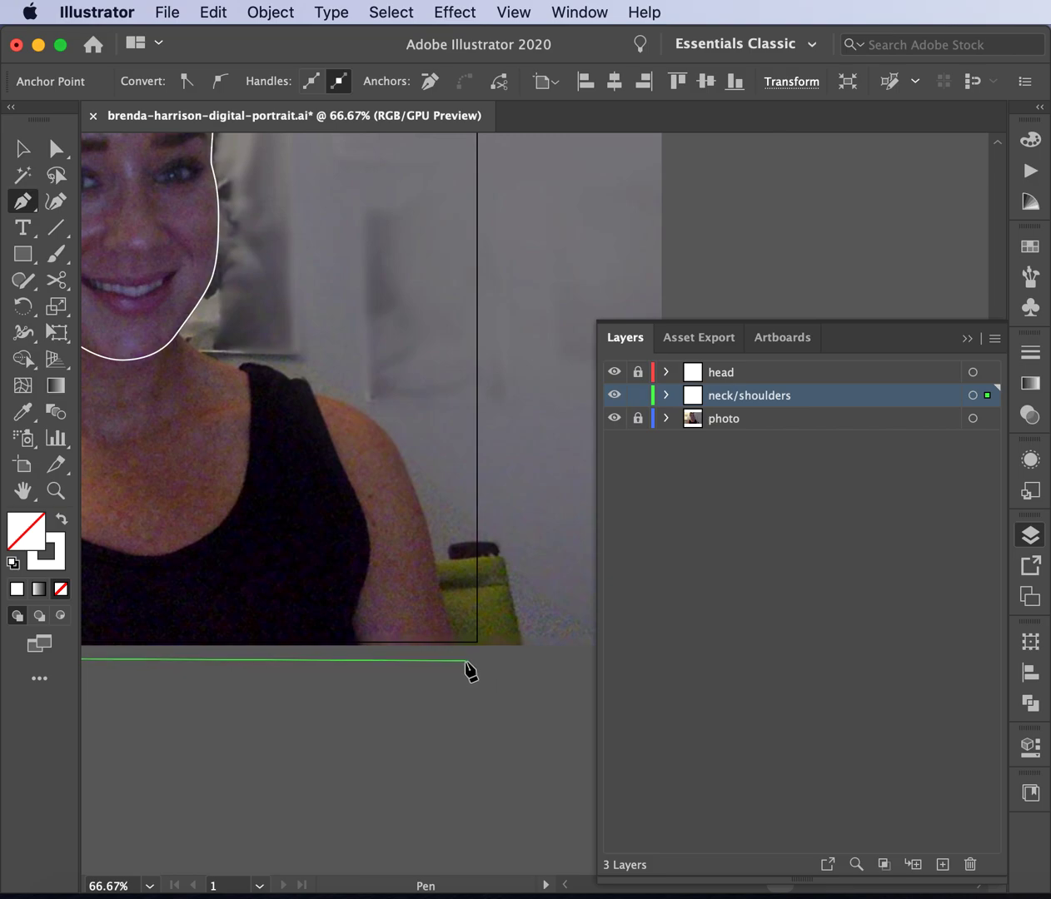
{"action": "left_click", "coordinate": [462, 660]}
{"action": "left_click_drag", "start_coordinate": [439, 589], "coordinate": [432, 564]}
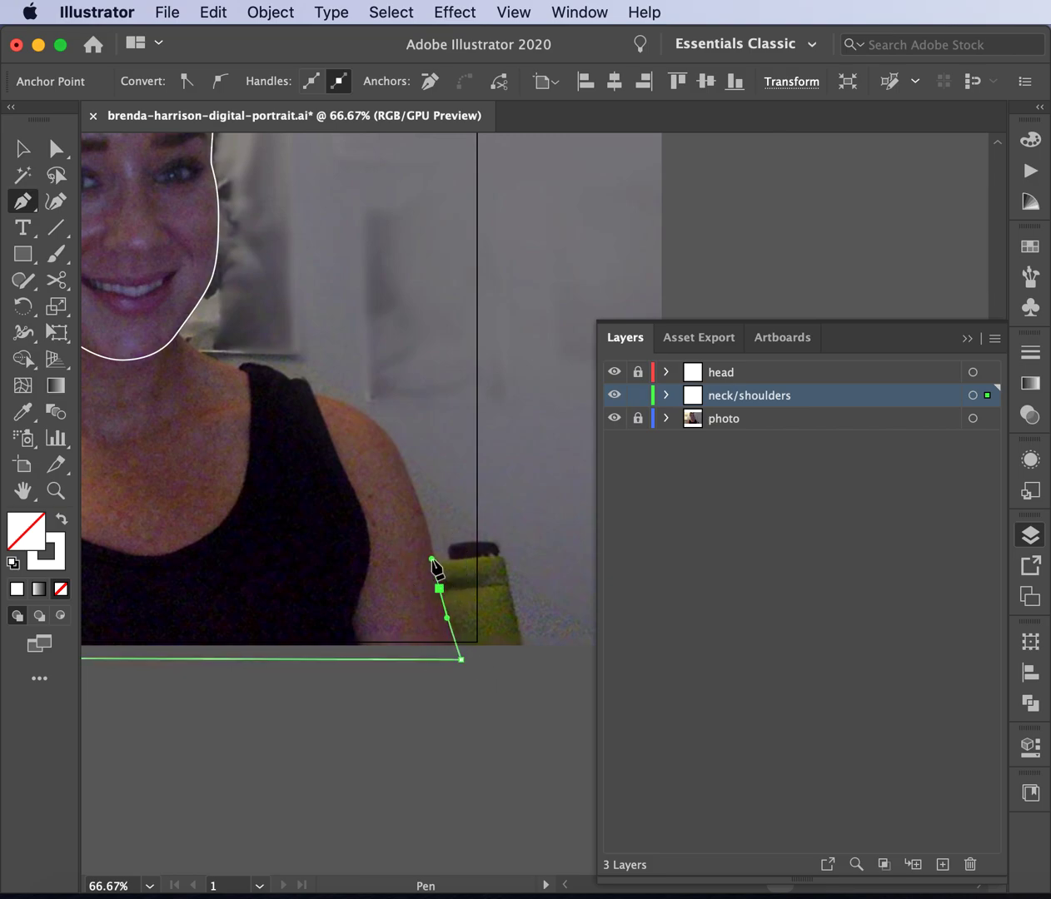
{"action": "left_click_drag", "start_coordinate": [387, 431], "coordinate": [343, 382]}
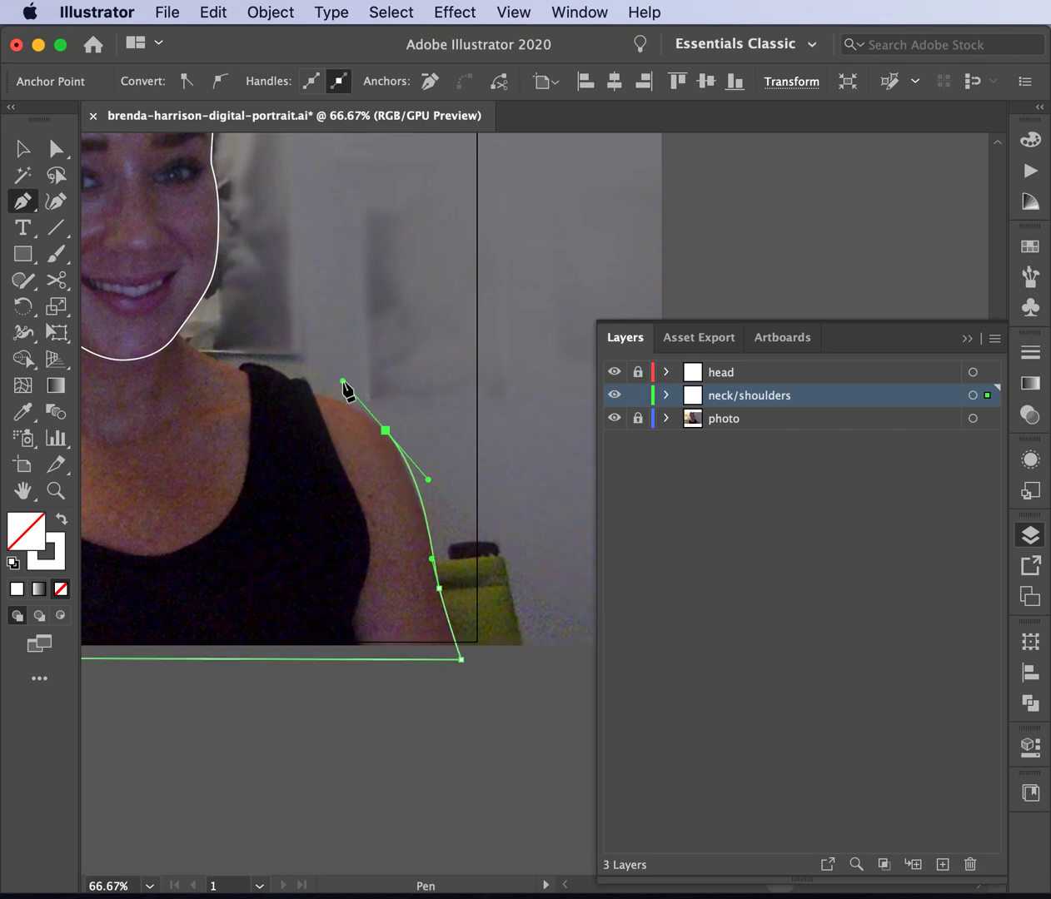
{"action": "left_click", "coordinate": [248, 374]}
{"action": "left_click_drag", "start_coordinate": [247, 377], "coordinate": [236, 366]}
{"action": "left_click_drag", "start_coordinate": [176, 336], "coordinate": [163, 309]}
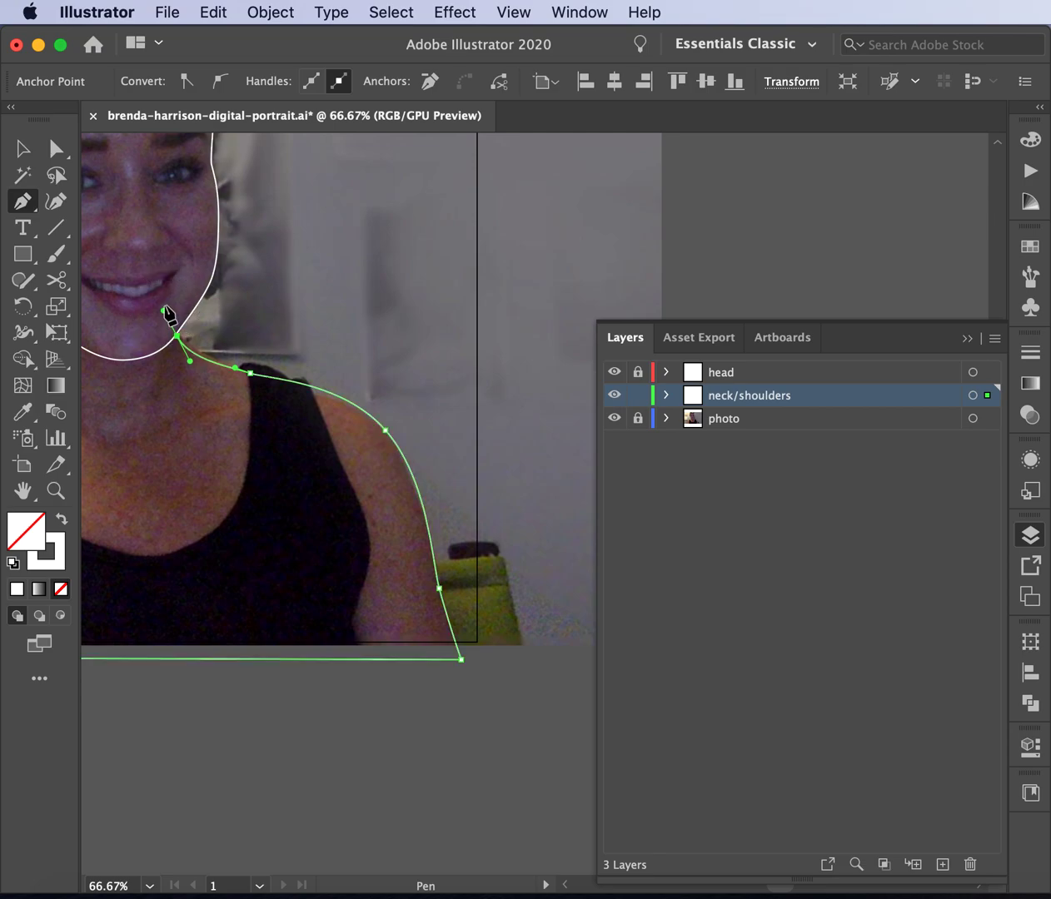
{"action": "left_click", "coordinate": [171, 307]}
{"action": "scroll", "coordinate": [172, 309], "scroll_direction": "left", "scroll_amount": 5}
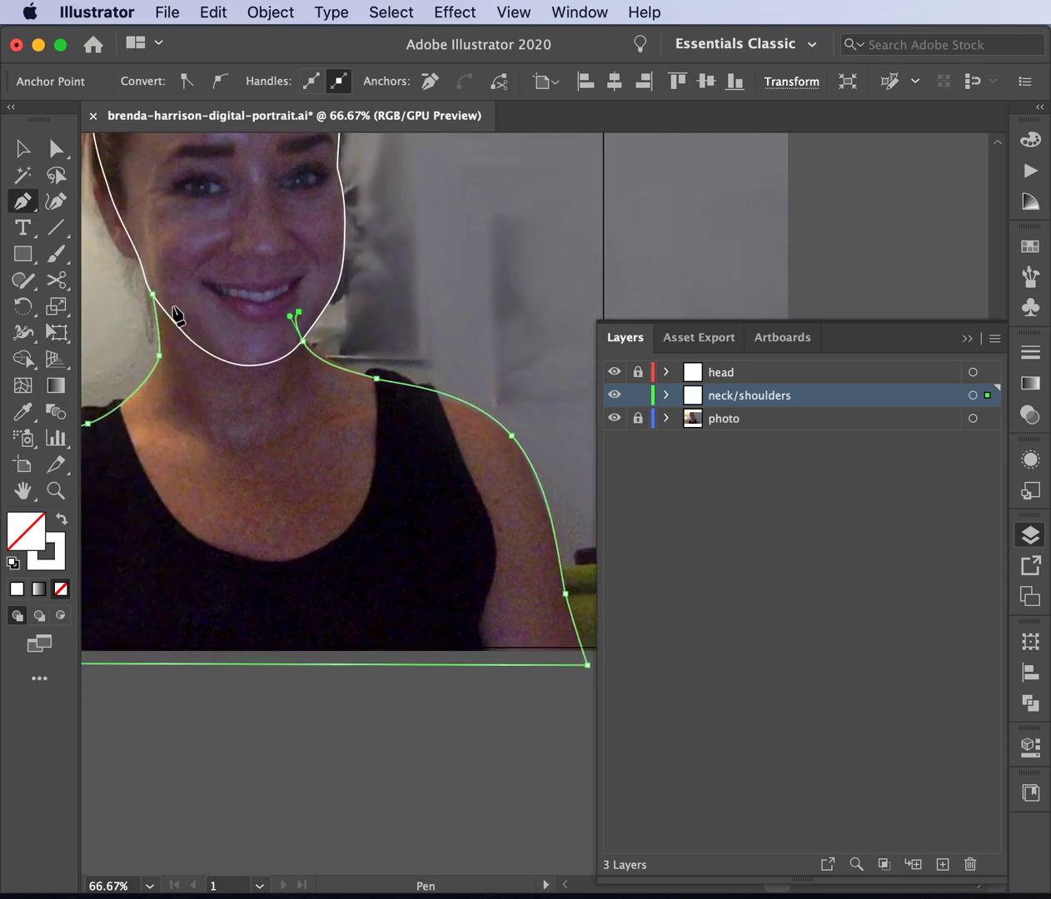
{"action": "left_click", "coordinate": [152, 295]}
{"action": "left_click", "coordinate": [22, 148]}
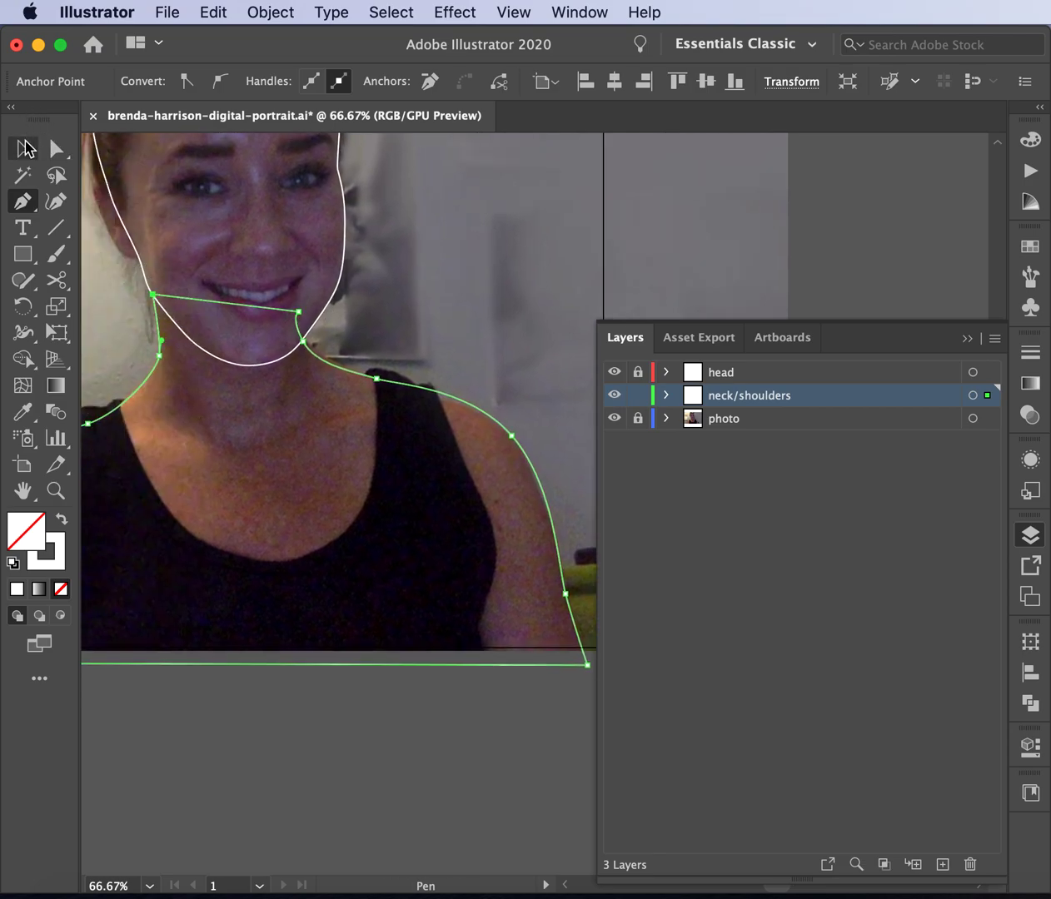
- Drag the shoulder and left-arm anchors with Direct Selection so the outline fits the photo
{"action": "left_click", "coordinate": [332, 831]}
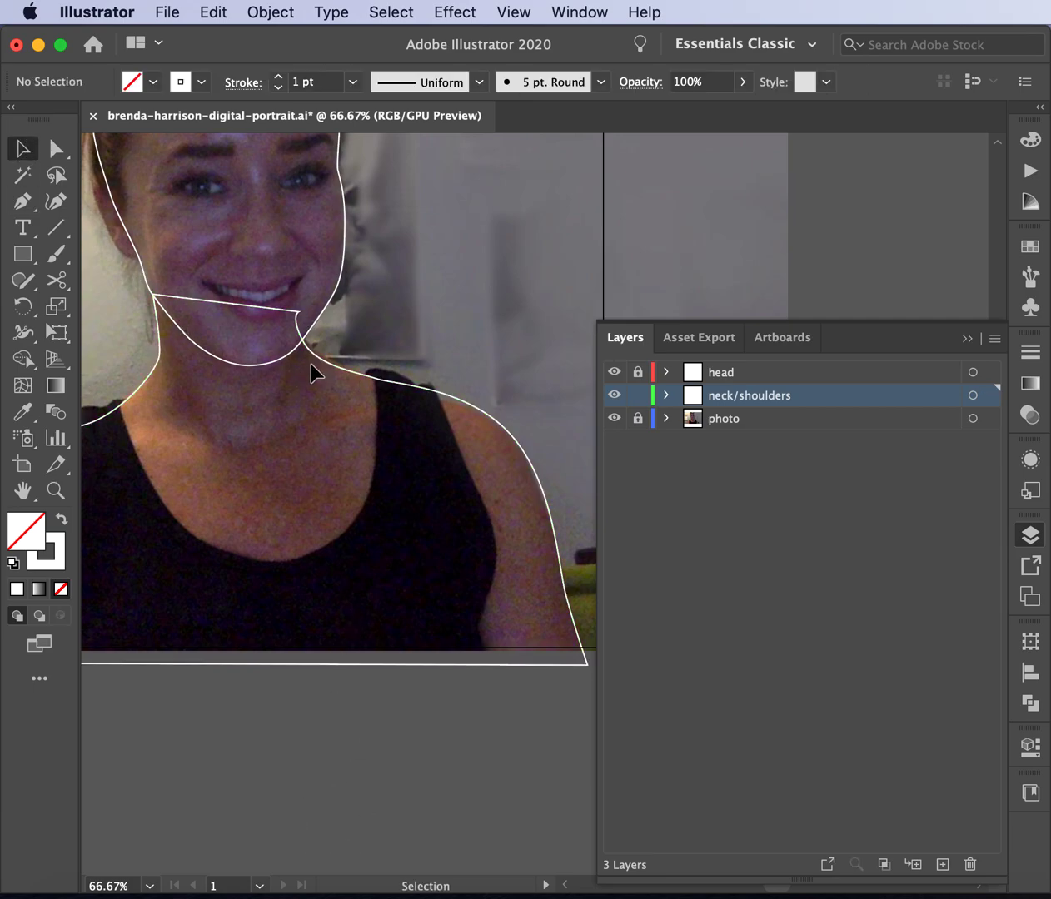
{"action": "scroll", "coordinate": [375, 709], "scroll_direction": "left", "scroll_amount": 5}
{"action": "scroll", "coordinate": [375, 710], "scroll_direction": "down", "scroll_amount": 2}
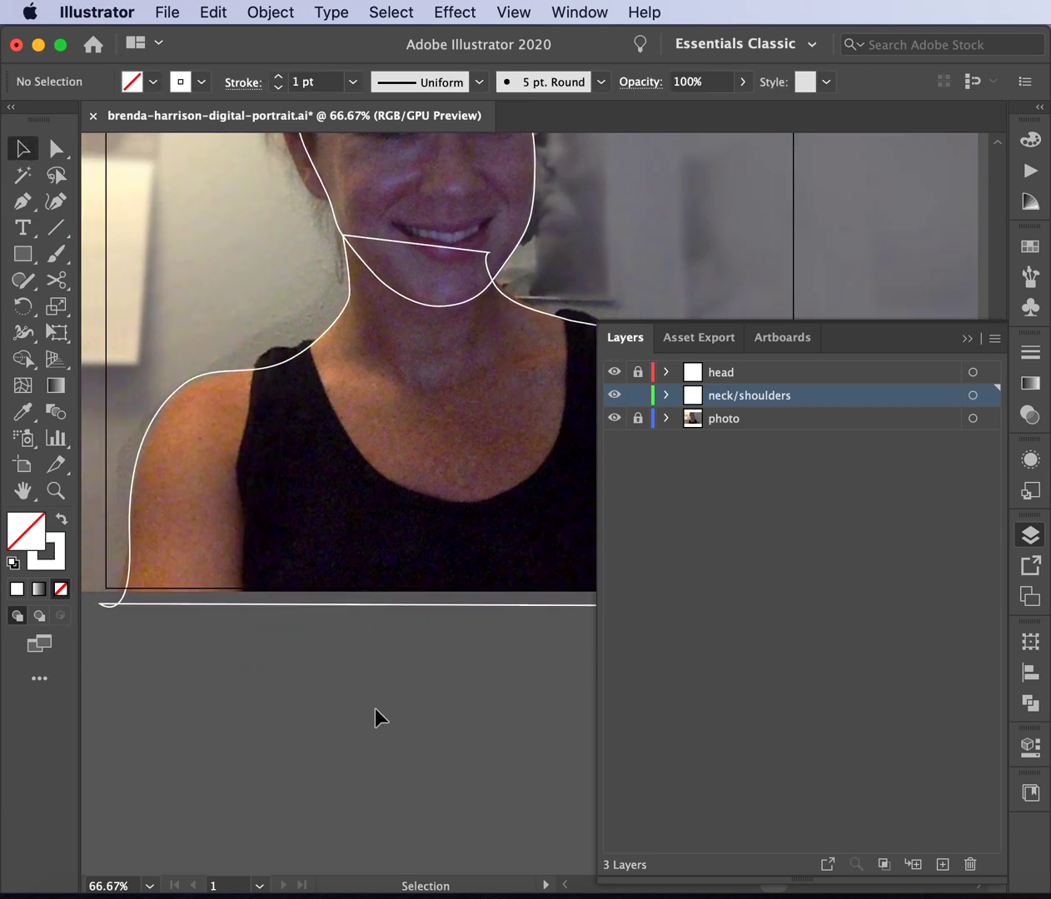
{"action": "left_click", "coordinate": [56, 148]}
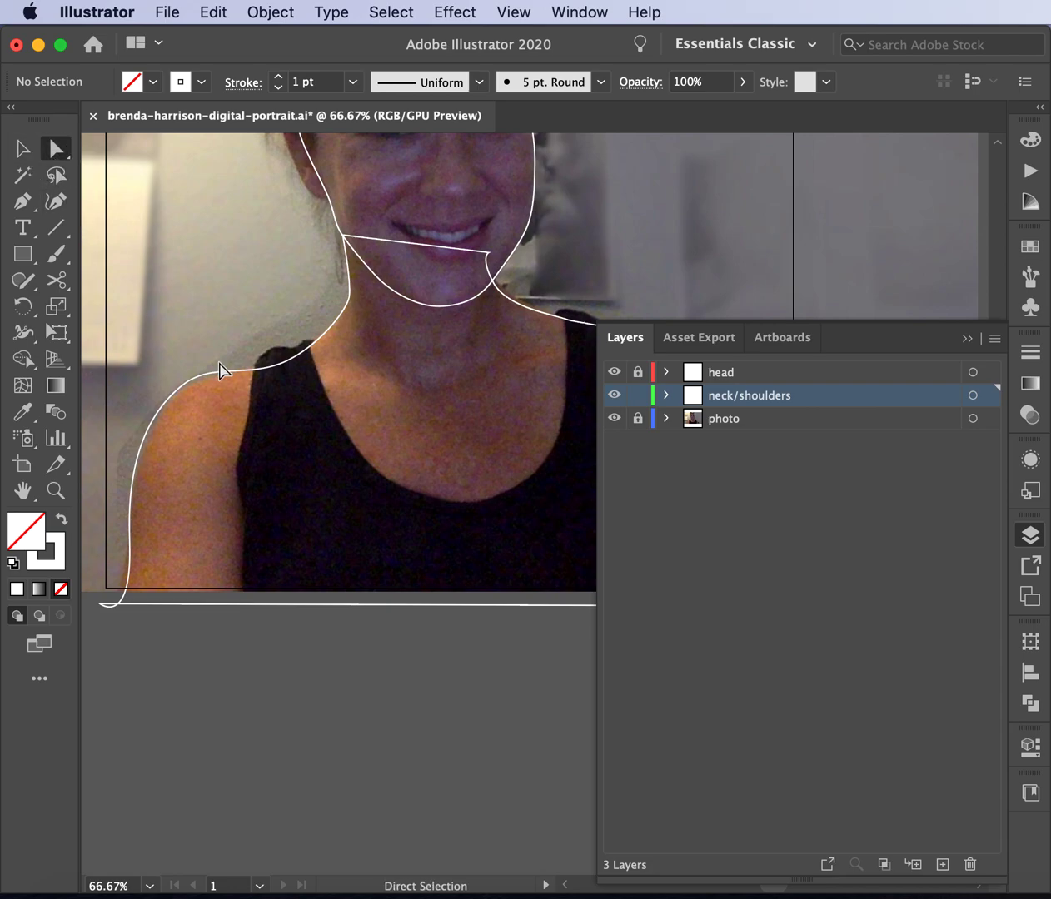
{"action": "left_click", "coordinate": [208, 381]}
{"action": "left_click_drag", "start_coordinate": [185, 386], "coordinate": [179, 396]}
{"action": "left_click_drag", "start_coordinate": [126, 450], "coordinate": [123, 472]}
{"action": "left_click_drag", "start_coordinate": [113, 576], "coordinate": [143, 600]}
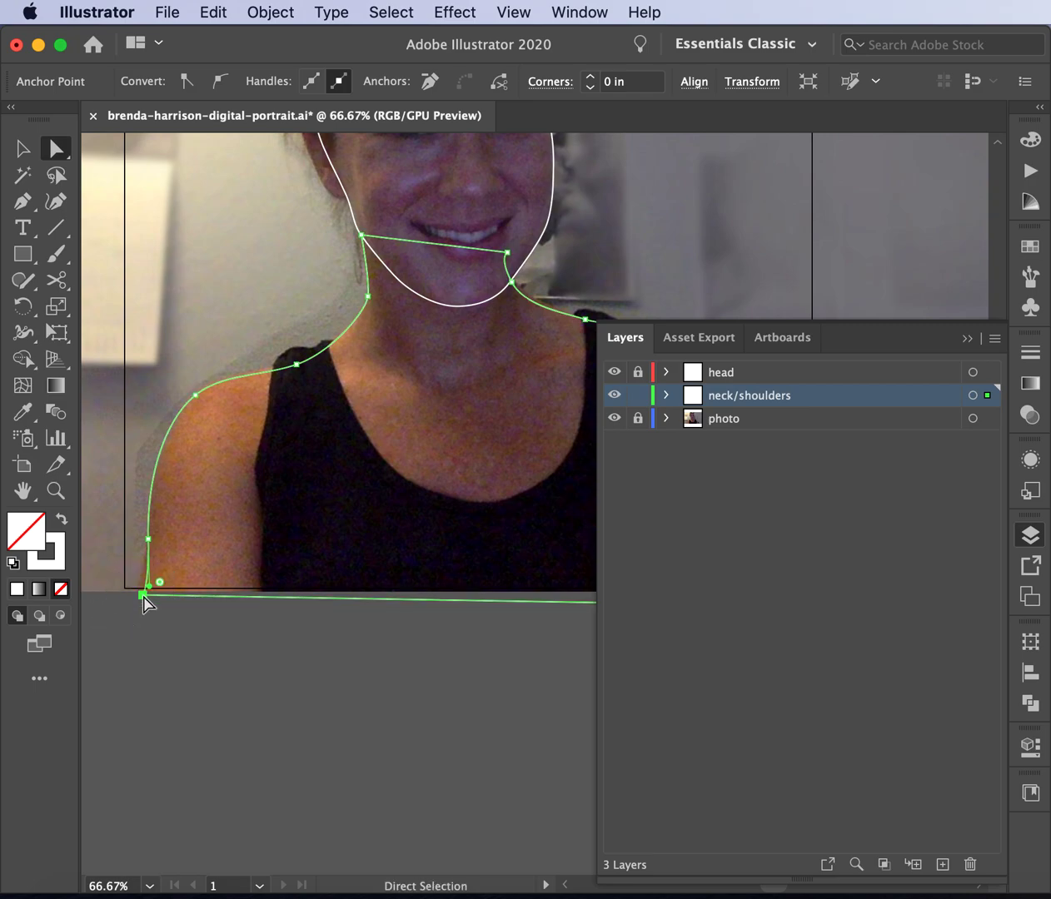
{"action": "left_click_drag", "start_coordinate": [148, 540], "coordinate": [146, 539]}
{"action": "left_click_drag", "start_coordinate": [147, 478], "coordinate": [147, 473]}
- Review the reshaped outline, then lock the neck/shoulders layer
{"action": "left_click", "coordinate": [253, 692]}
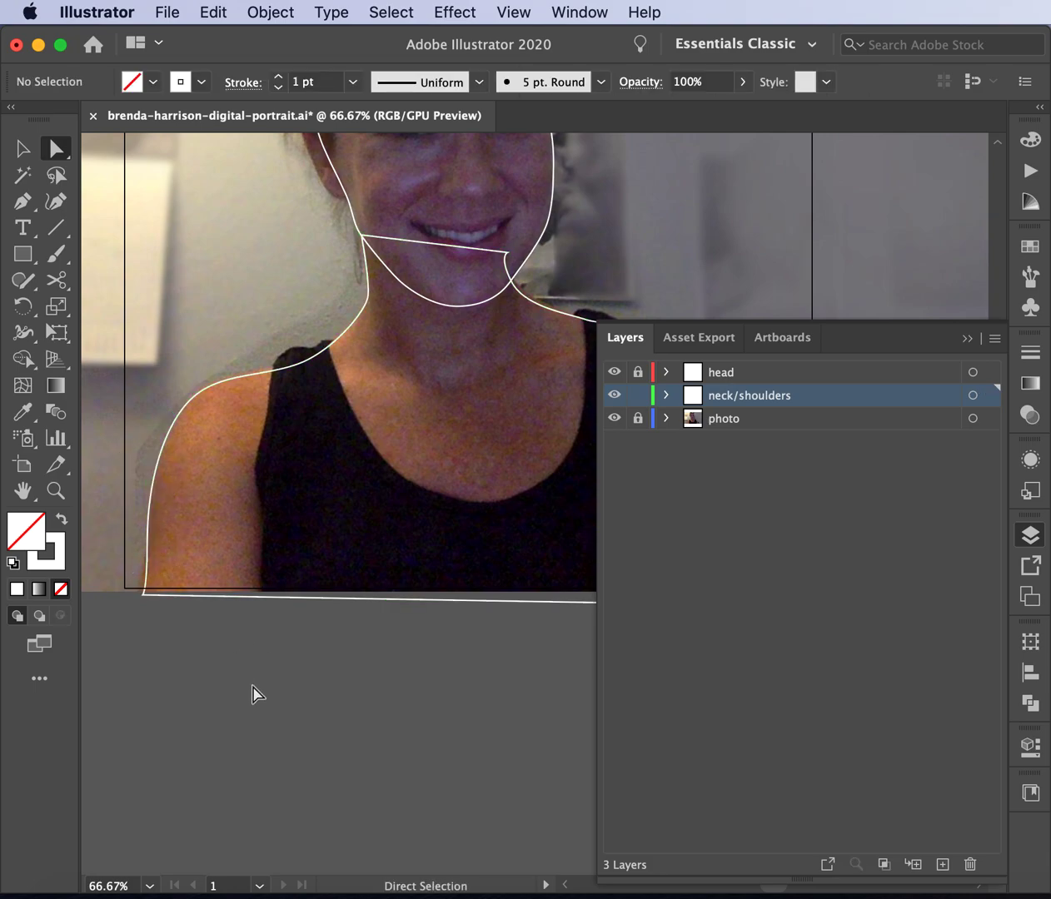
{"action": "scroll", "coordinate": [253, 692], "scroll_direction": "up", "scroll_amount": 5}
{"action": "left_click", "coordinate": [264, 477]}
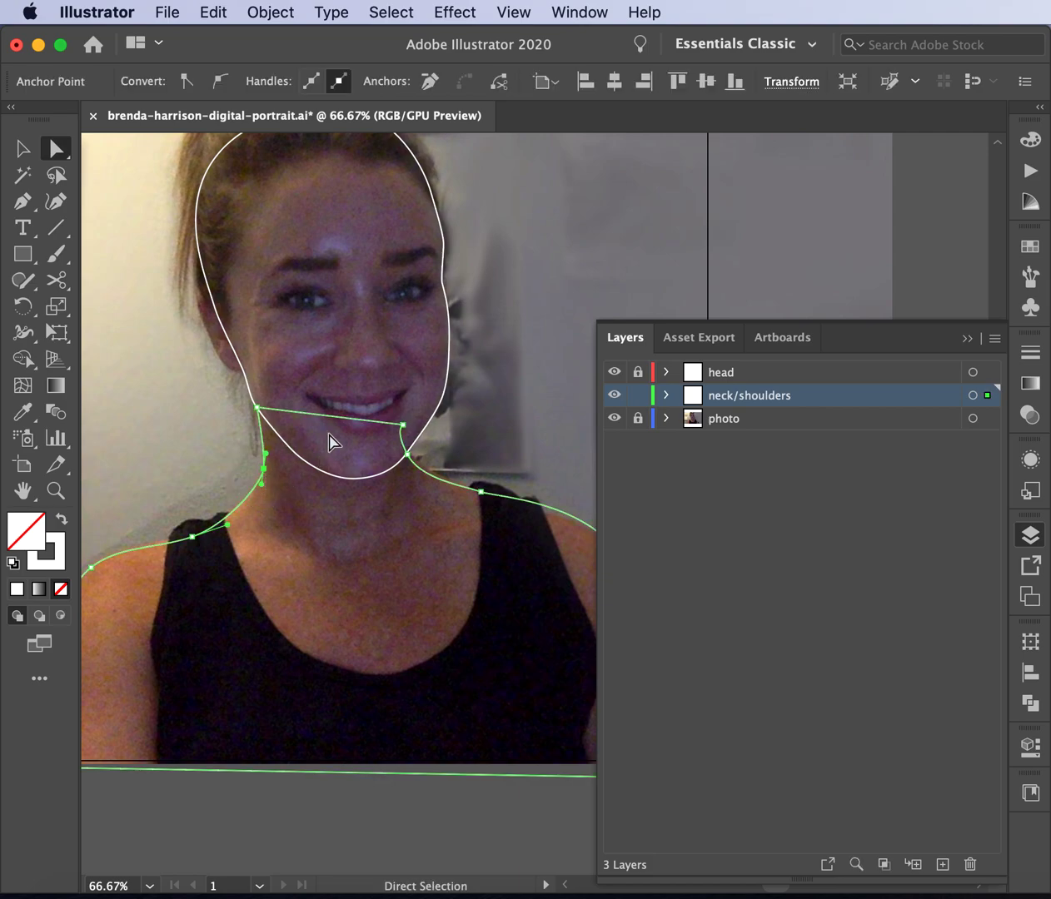
{"action": "left_click", "coordinate": [297, 837]}
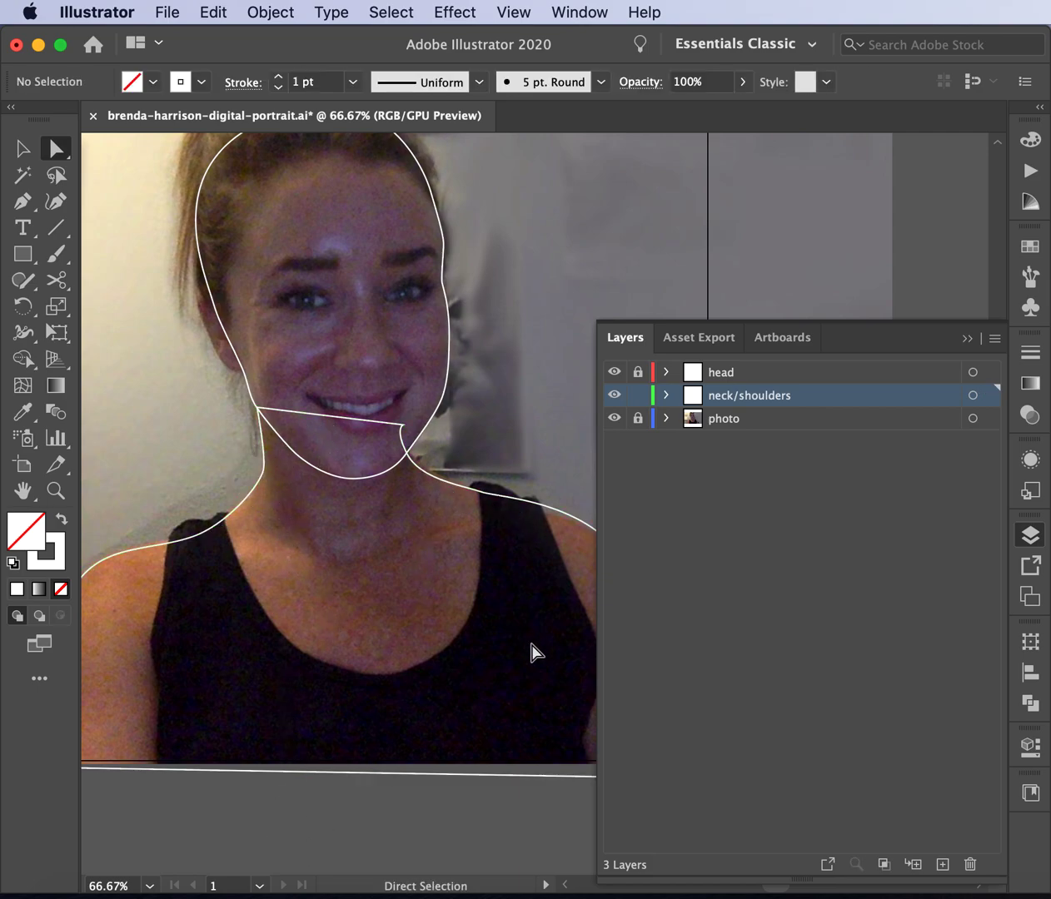
{"action": "left_click", "coordinate": [638, 397]}
{"action": "scroll", "coordinate": [446, 425], "scroll_direction": "left", "scroll_amount": 10}
{"action": "scroll", "coordinate": [446, 425], "scroll_direction": "up", "scroll_amount": 4}
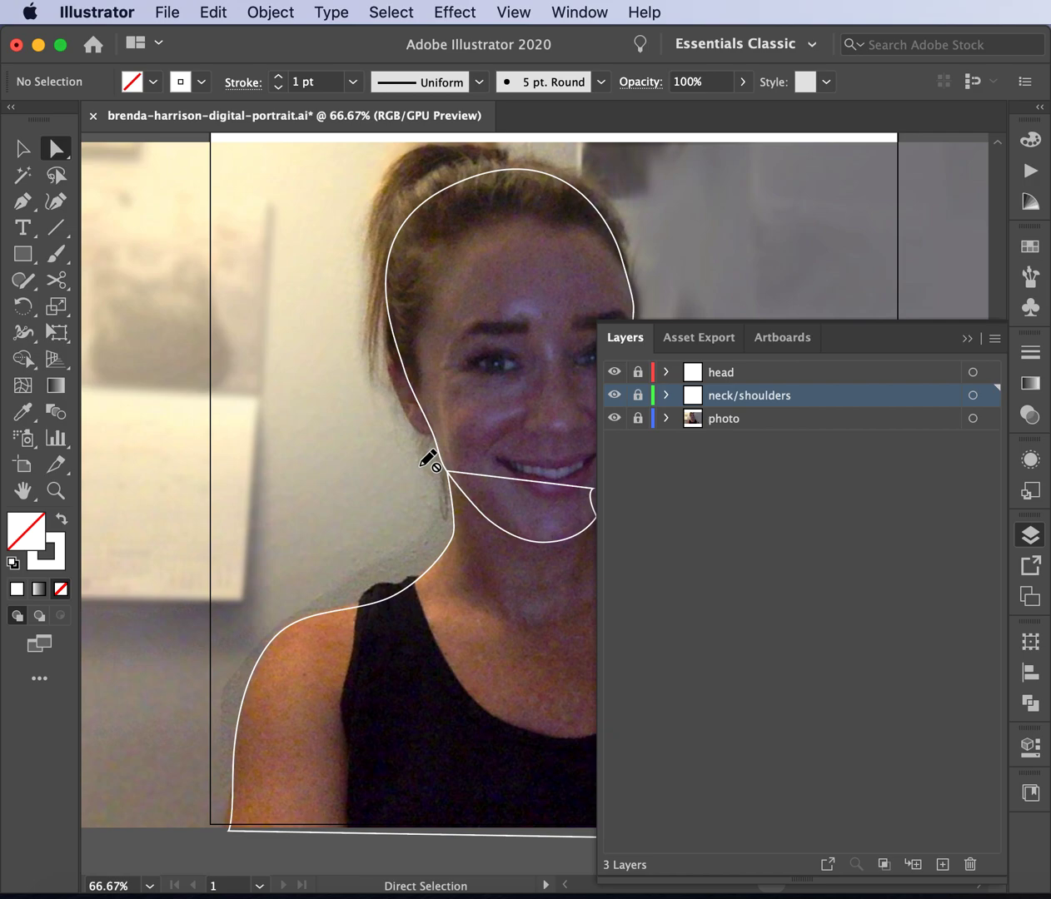
- Create a new layer named 'ear' above the neck/shoulders layer
{"action": "left_click", "coordinate": [740, 376]}
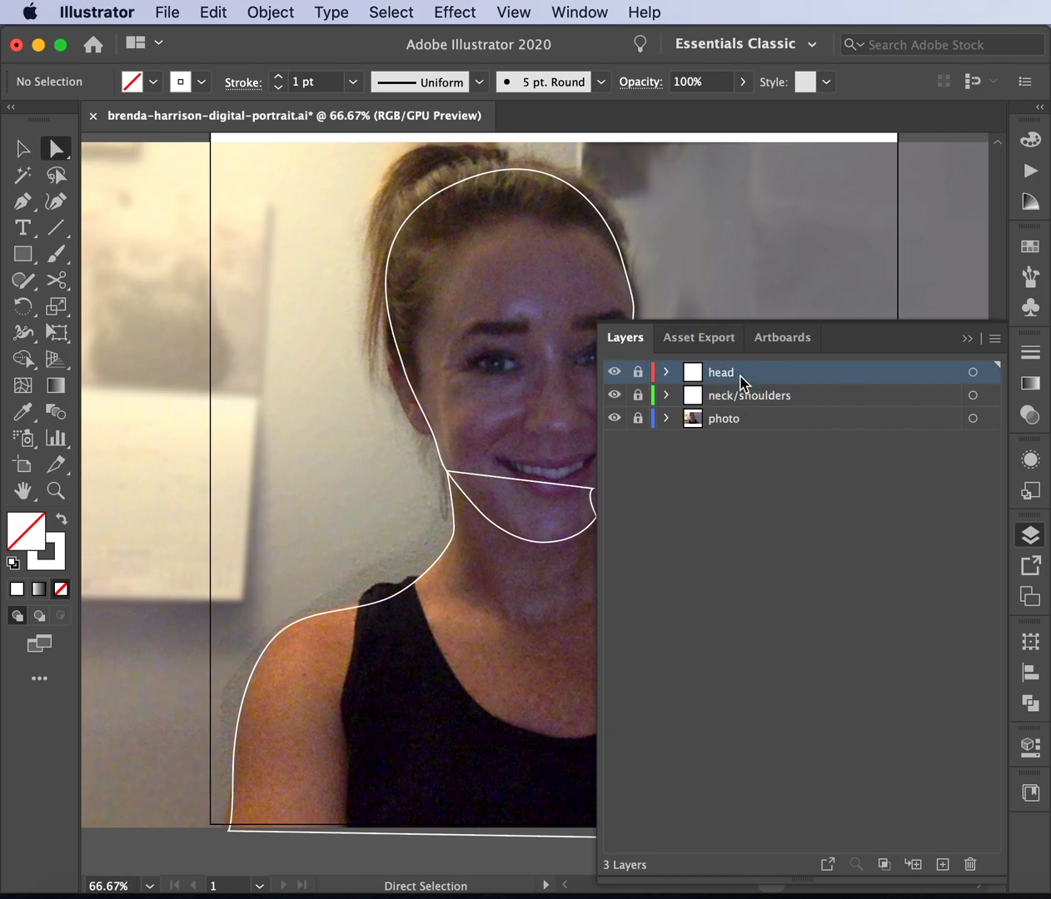
{"action": "left_click", "coordinate": [774, 404]}
{"action": "left_click", "coordinate": [942, 864]}
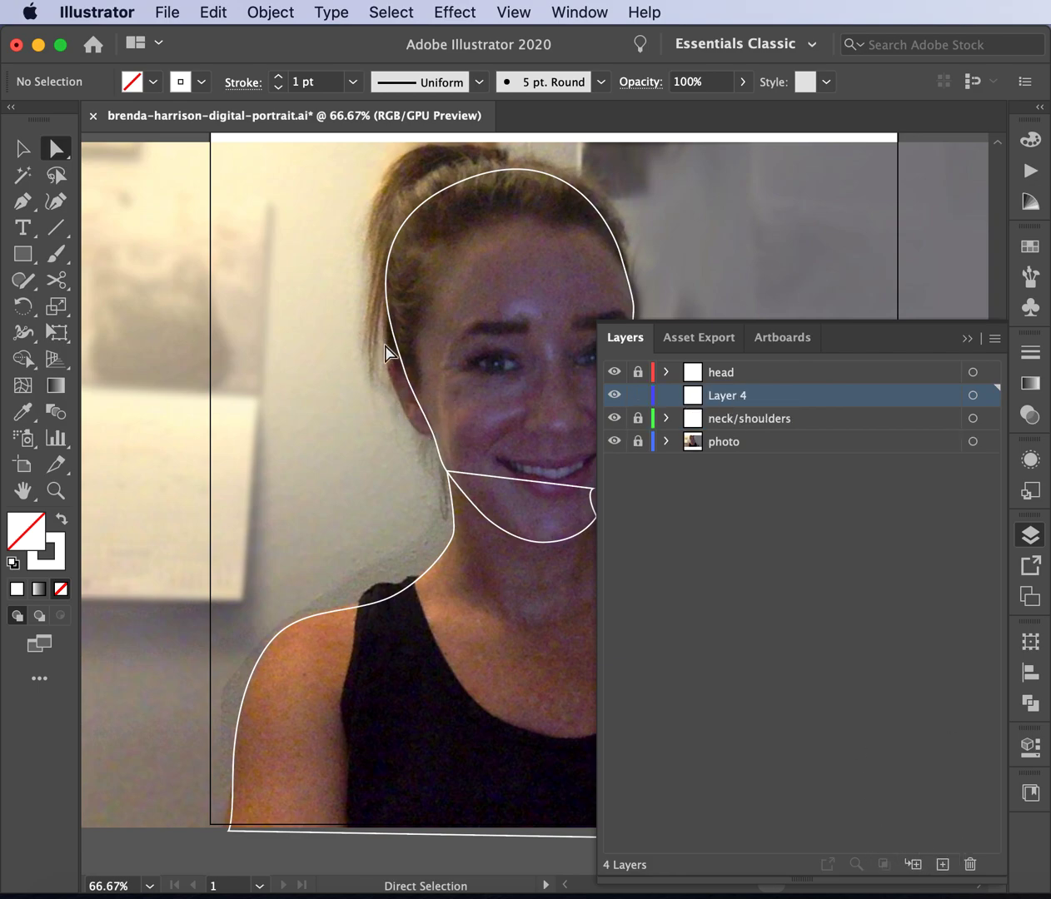
{"action": "double_click", "coordinate": [739, 392]}
{"action": "type", "text": "ear"}
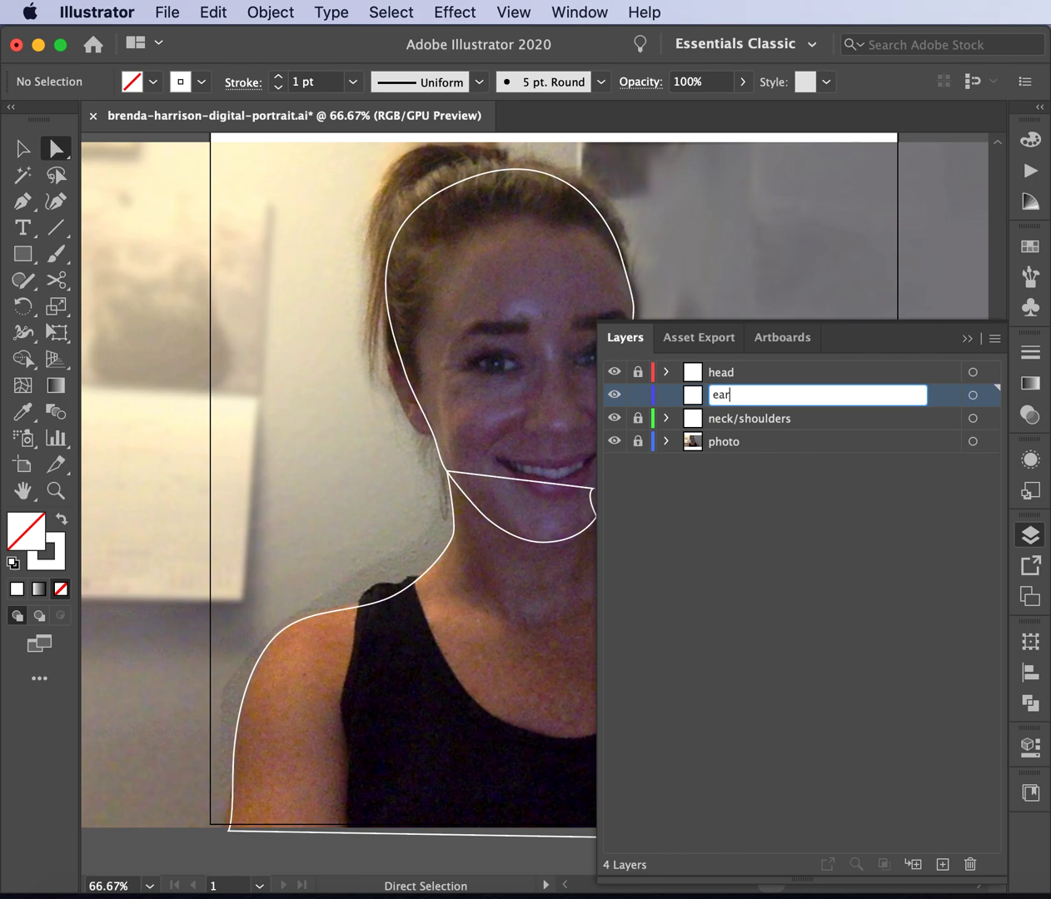
{"action": "key", "text": "Return"}
- Draw curved Pen anchors along the ear's edge down to its lower end
{"action": "left_click", "coordinate": [22, 200]}
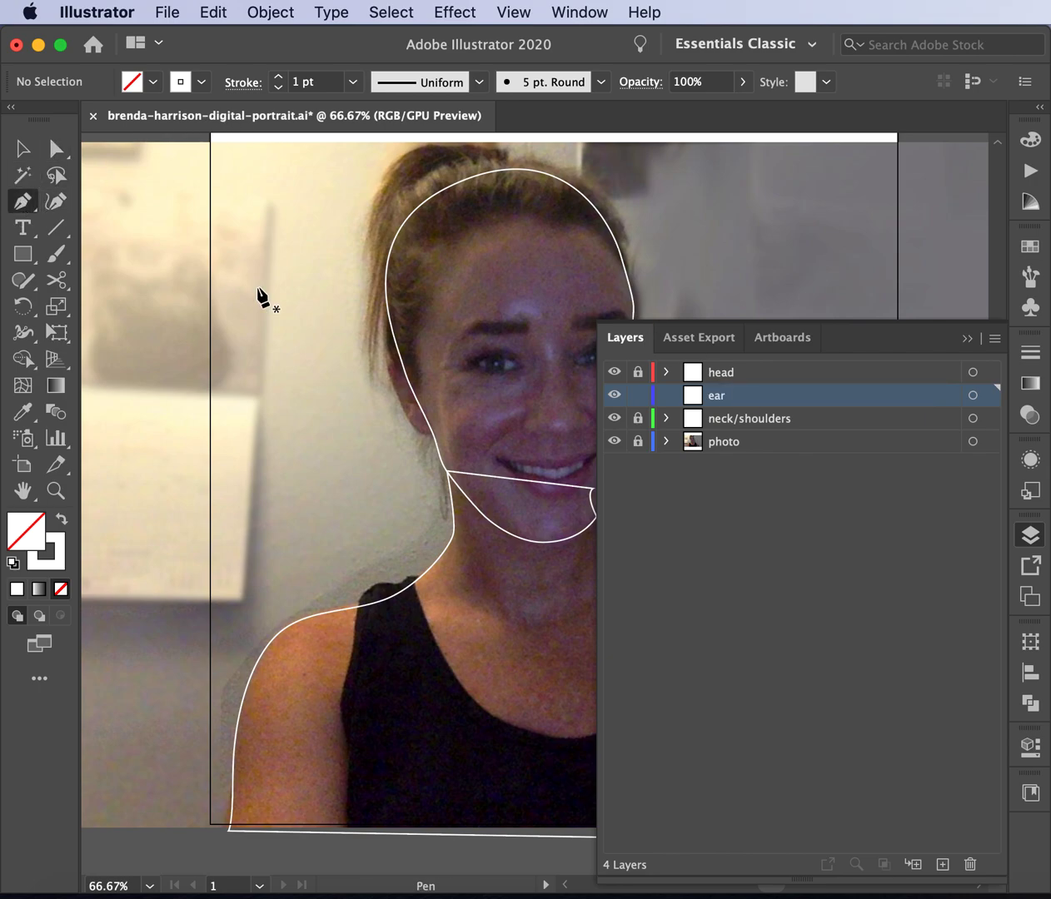
{"action": "left_click", "coordinate": [408, 378]}
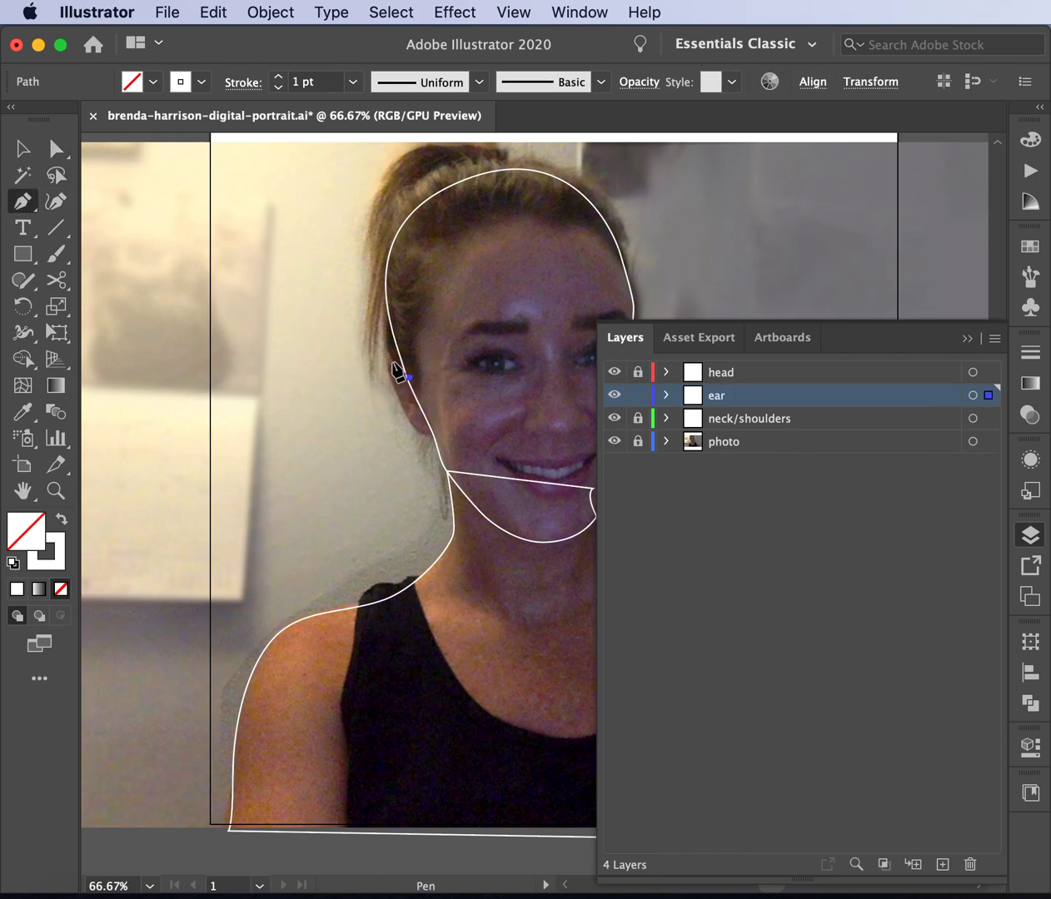
{"action": "key", "text": "super+equal"}
{"action": "key", "text": "super+equal"}
{"action": "left_click_drag", "start_coordinate": [526, 507], "coordinate": [502, 472]}
{"action": "left_click", "coordinate": [483, 479]}
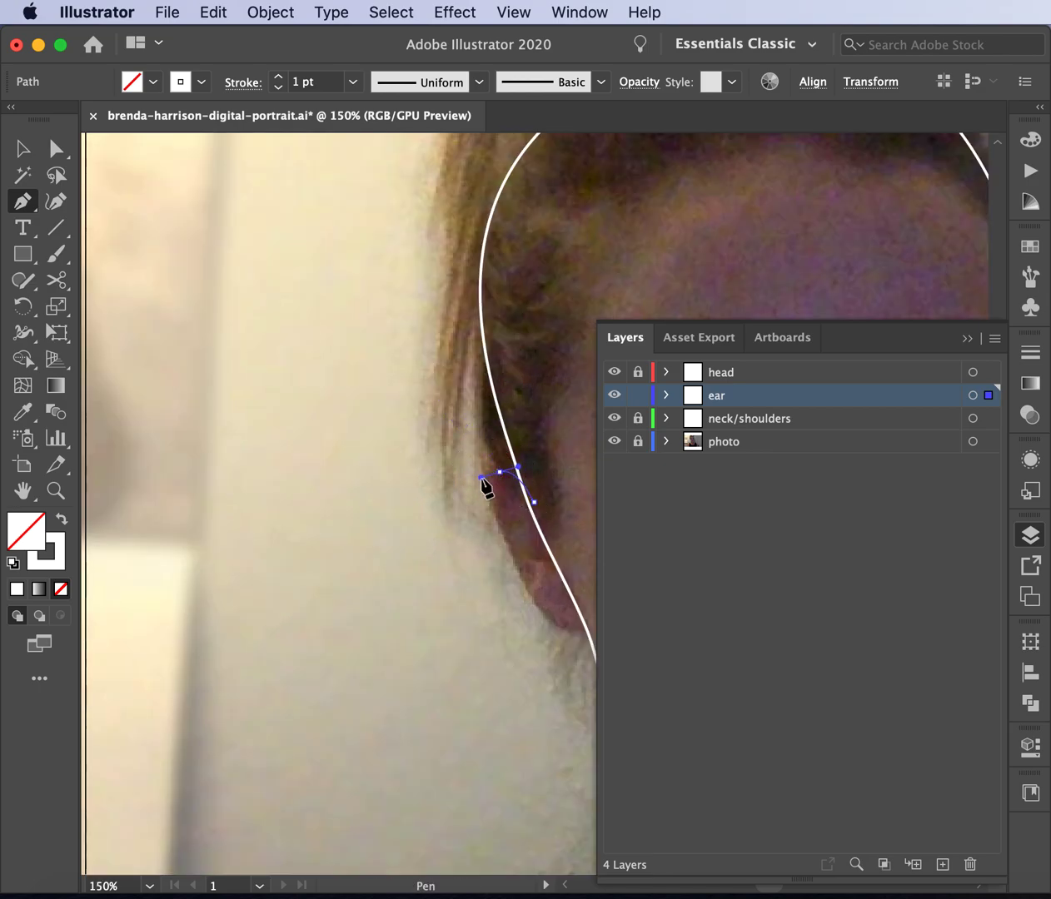
{"action": "left_click_drag", "start_coordinate": [482, 479], "coordinate": [545, 618]}
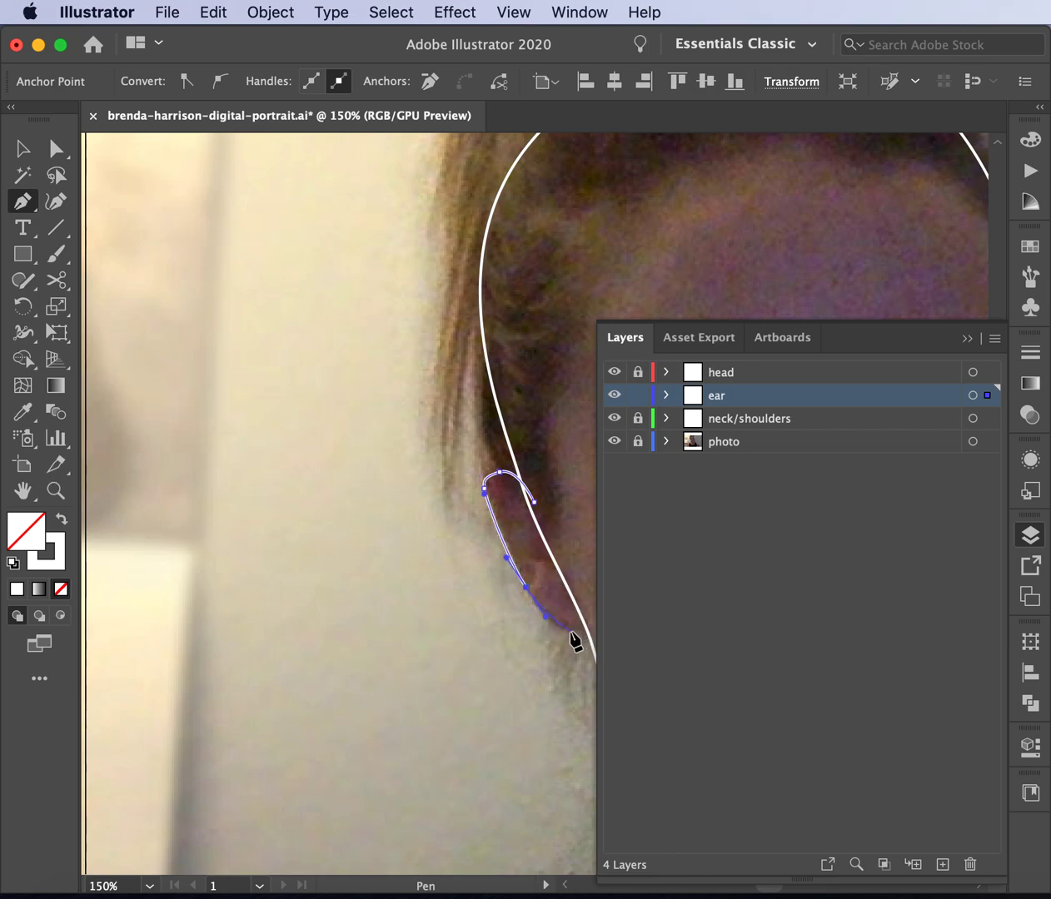
{"action": "scroll", "coordinate": [575, 636], "scroll_direction": "right", "scroll_amount": 5}
{"action": "left_click_drag", "start_coordinate": [453, 606], "coordinate": [474, 600]}
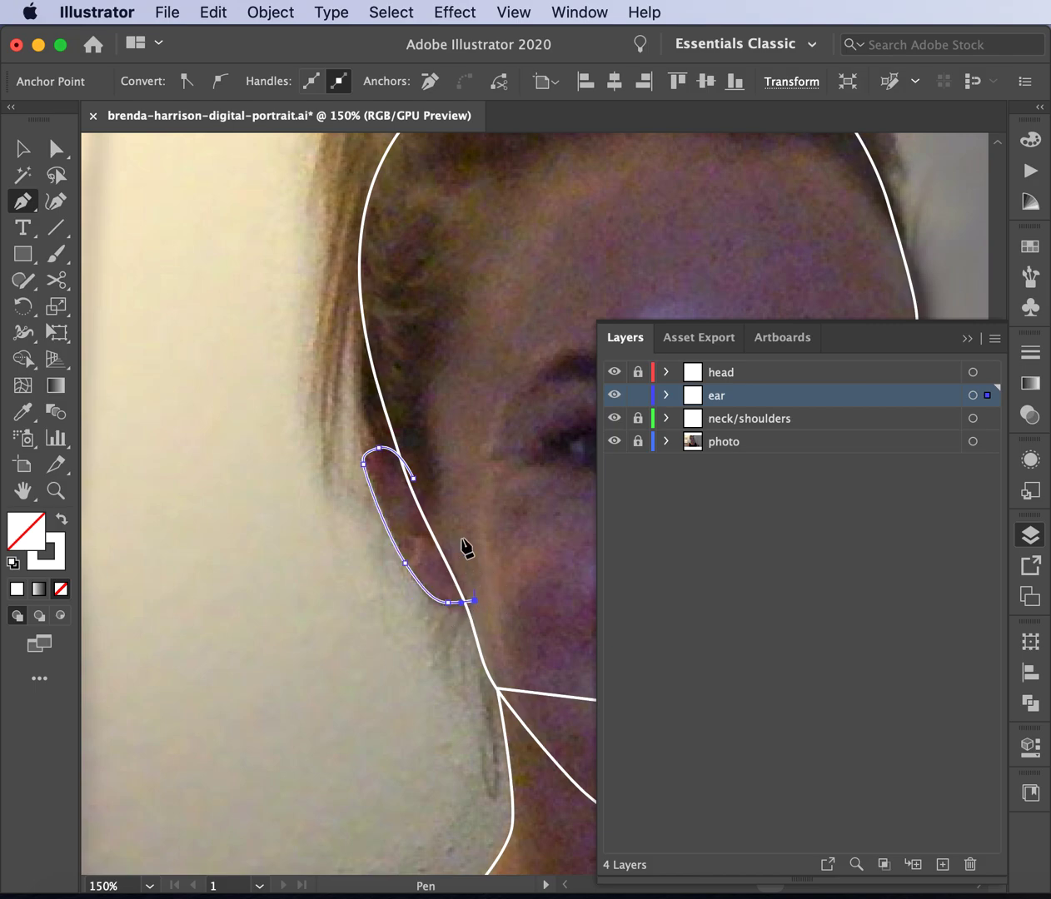
- Close the ear outline and move its upper-left anchor into place
{"action": "left_click", "coordinate": [412, 480]}
{"action": "left_click", "coordinate": [56, 150]}
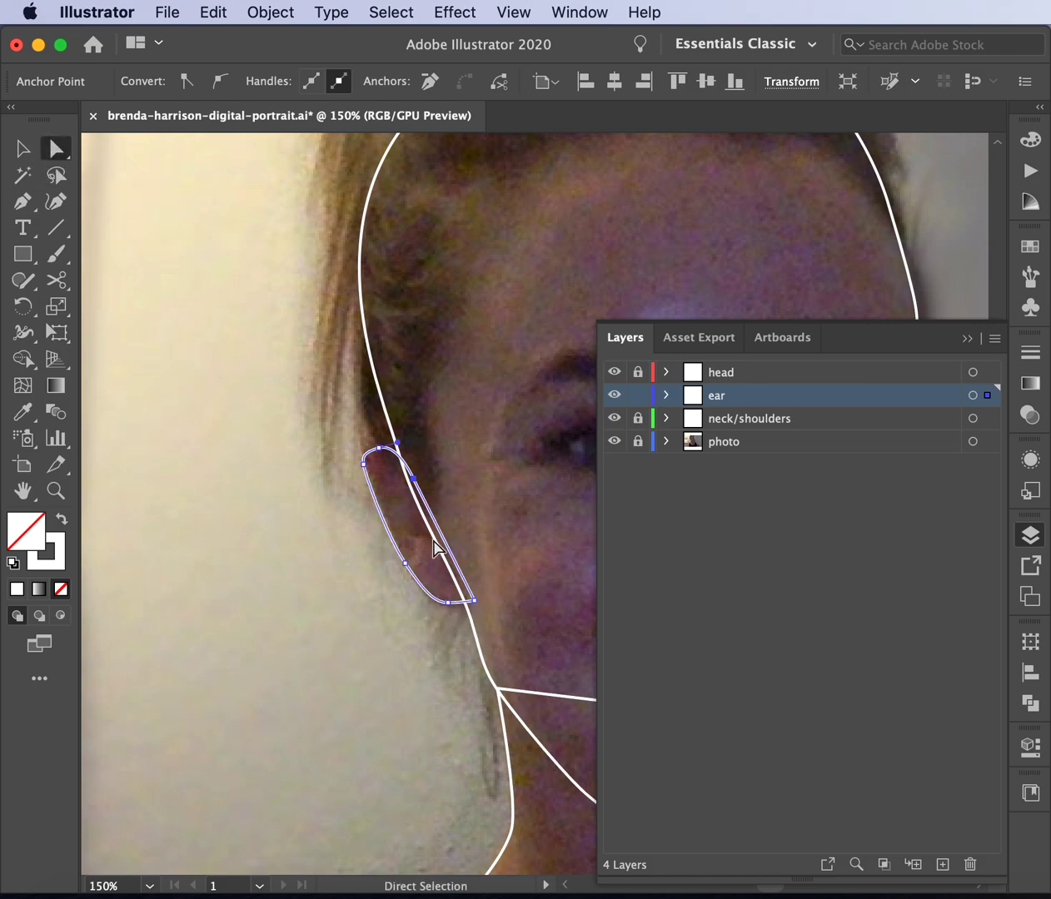
{"action": "left_click_drag", "start_coordinate": [363, 464], "coordinate": [384, 449]}
{"action": "left_click", "coordinate": [266, 443]}
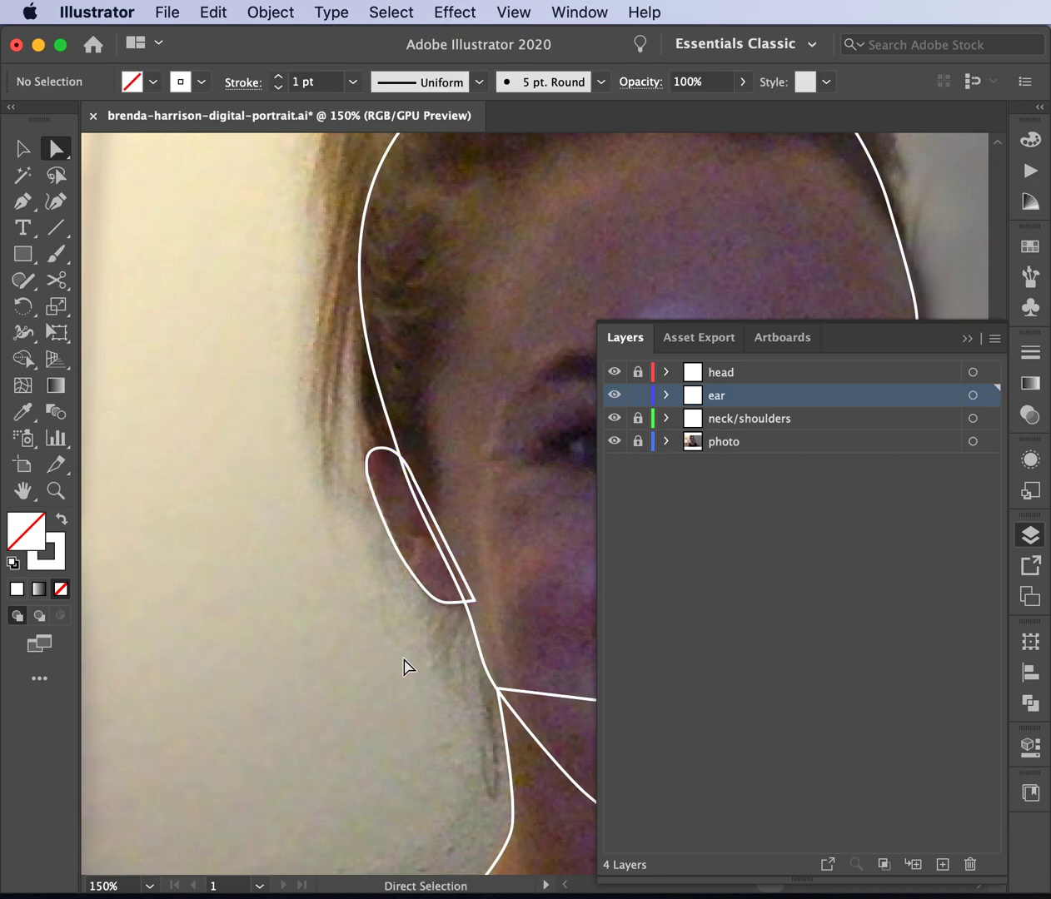
{"action": "left_click", "coordinate": [447, 602]}
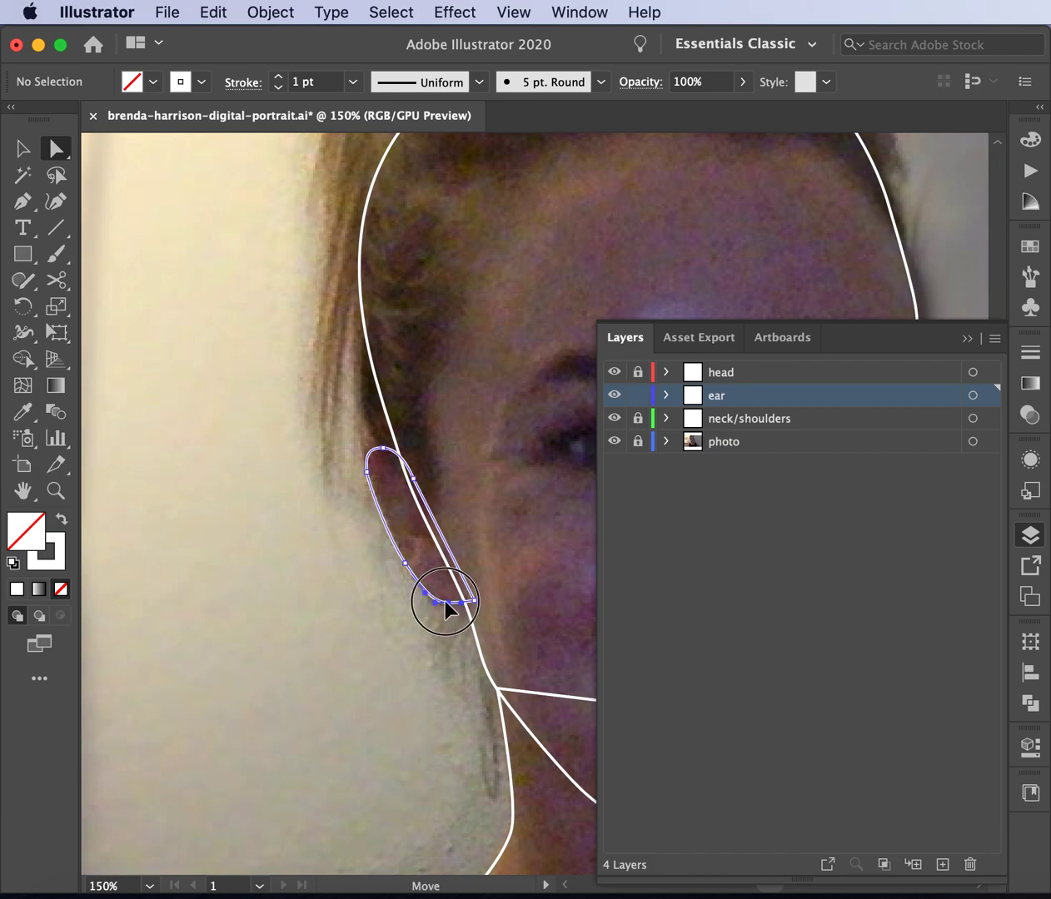
{"action": "left_click", "coordinate": [398, 658]}
- Compare against the photo, nudge the ear's top point, and bend its top curve with the Anchor Point tool
{"action": "scroll", "coordinate": [398, 658], "scroll_direction": "right", "scroll_amount": 3}
{"action": "scroll", "coordinate": [398, 658], "scroll_direction": "down", "scroll_amount": 1}
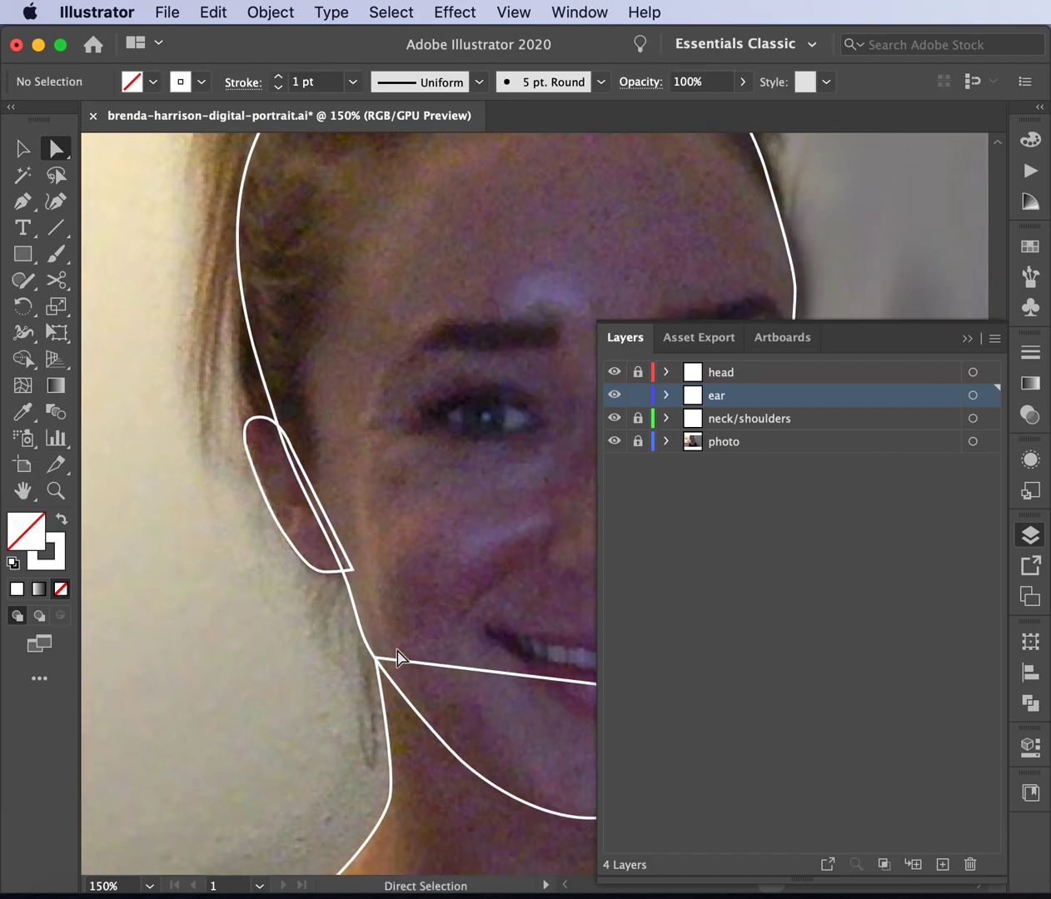
{"action": "left_click", "coordinate": [616, 395]}
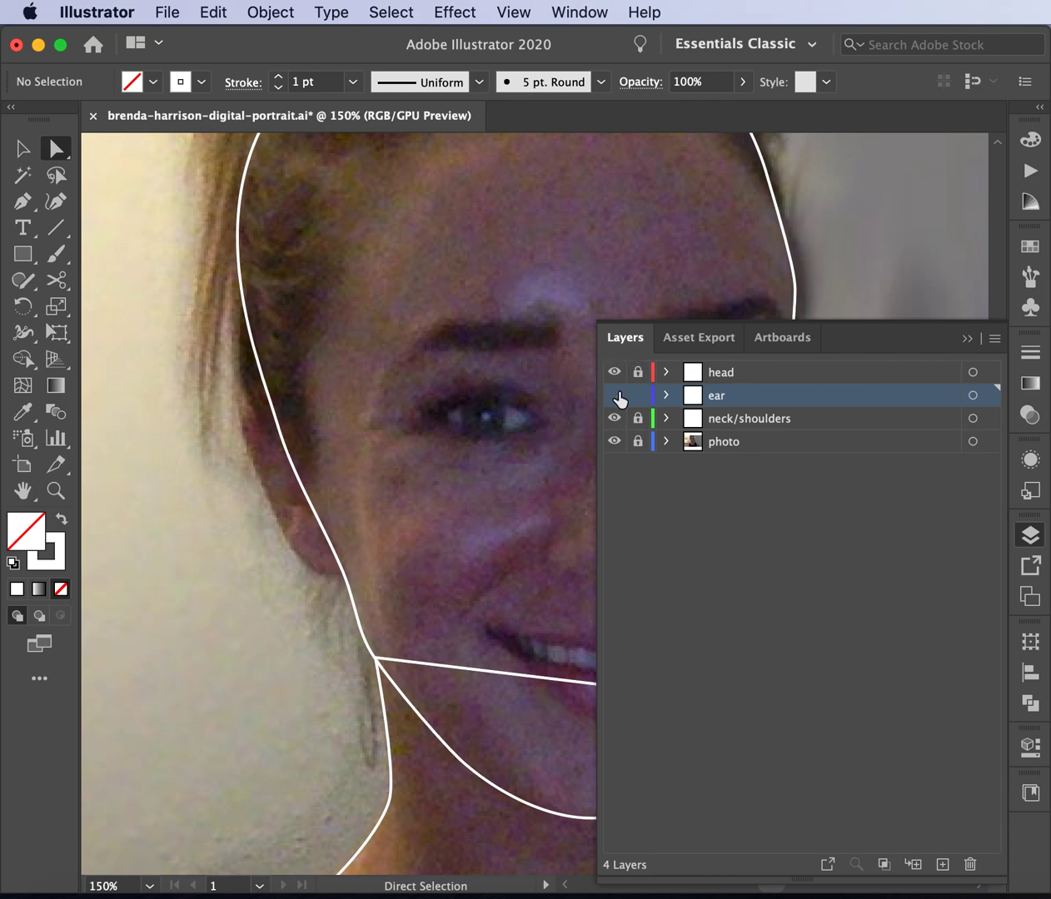
{"action": "left_click", "coordinate": [615, 395]}
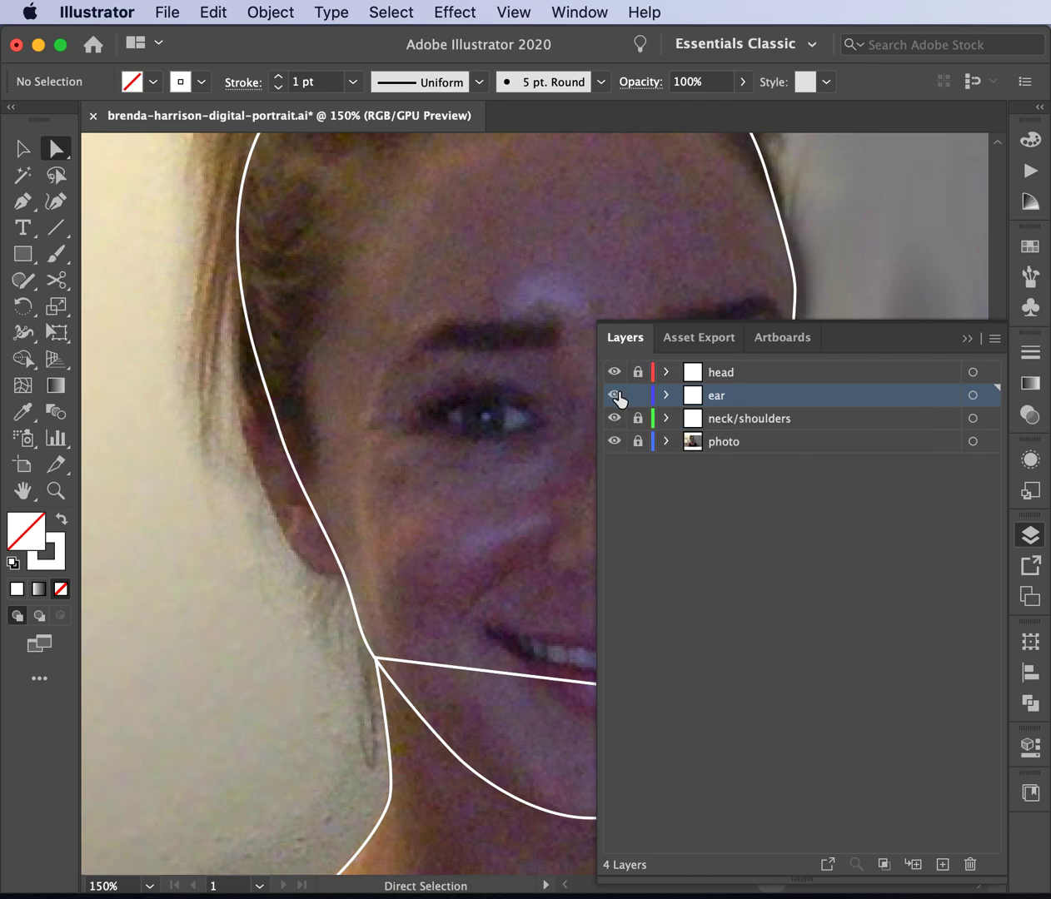
{"action": "left_click", "coordinate": [284, 436]}
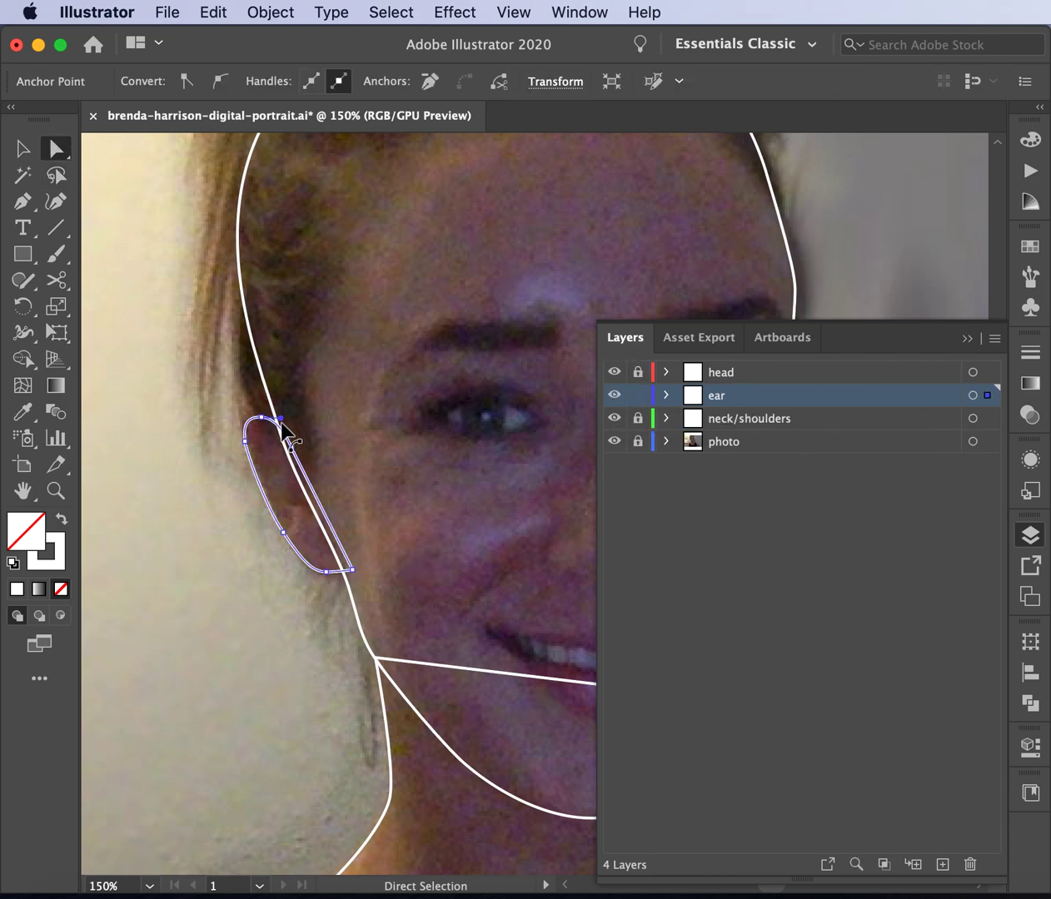
{"action": "left_click", "coordinate": [293, 450]}
{"action": "left_click_drag", "start_coordinate": [292, 450], "coordinate": [288, 461]}
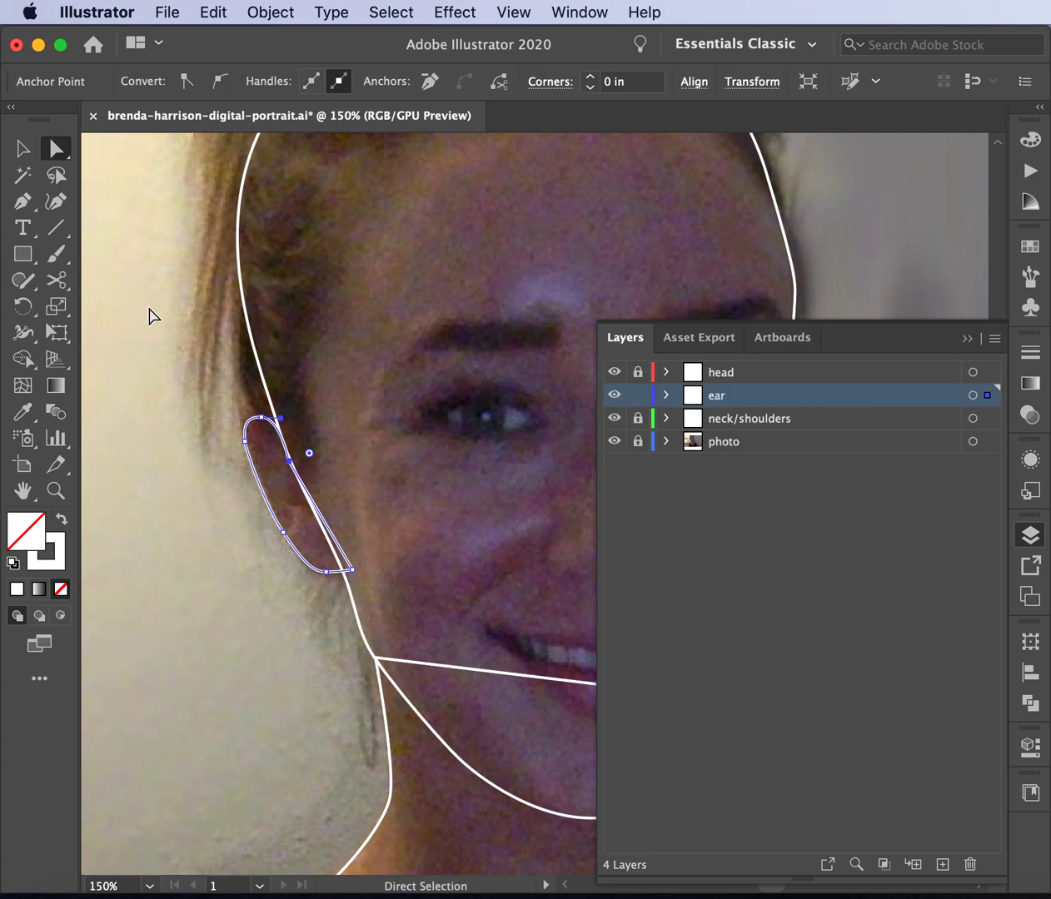
{"action": "left_click_drag", "start_coordinate": [22, 202], "coordinate": [105, 282]}
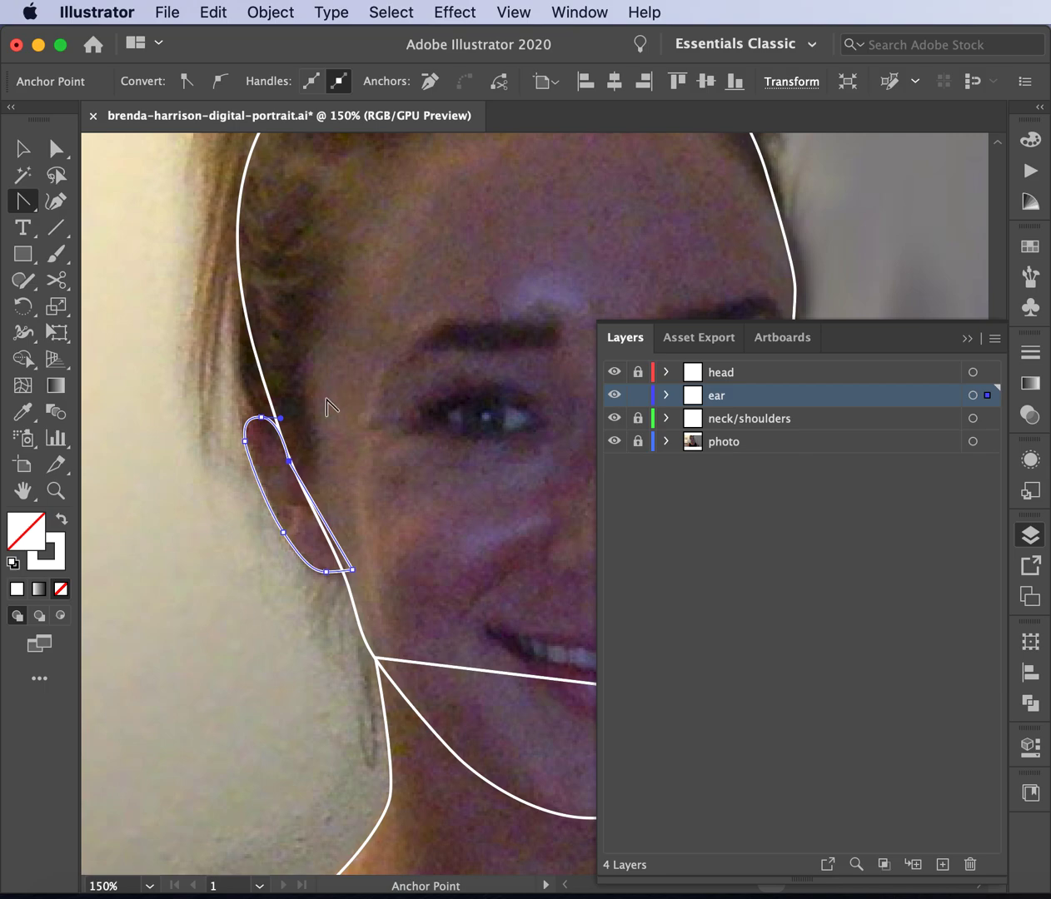
{"action": "left_click_drag", "start_coordinate": [274, 422], "coordinate": [319, 340]}
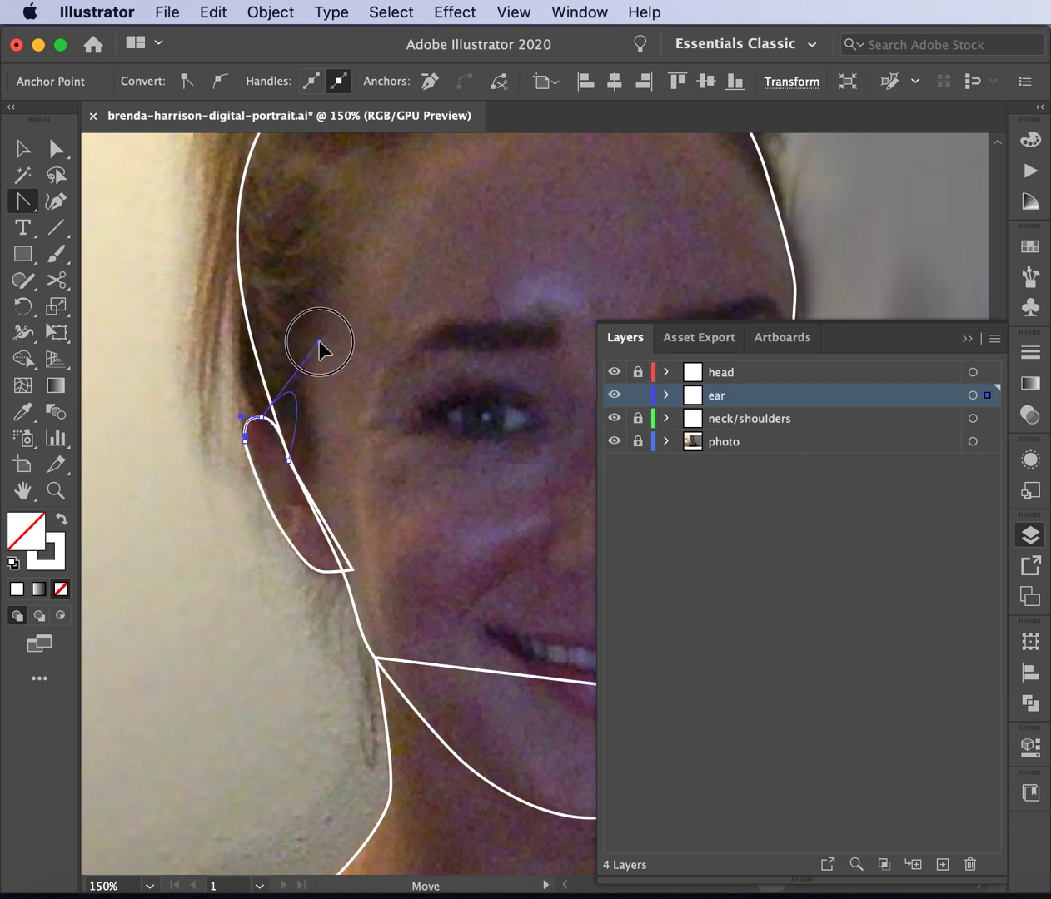
{"action": "left_click_drag", "start_coordinate": [319, 340], "coordinate": [276, 436]}
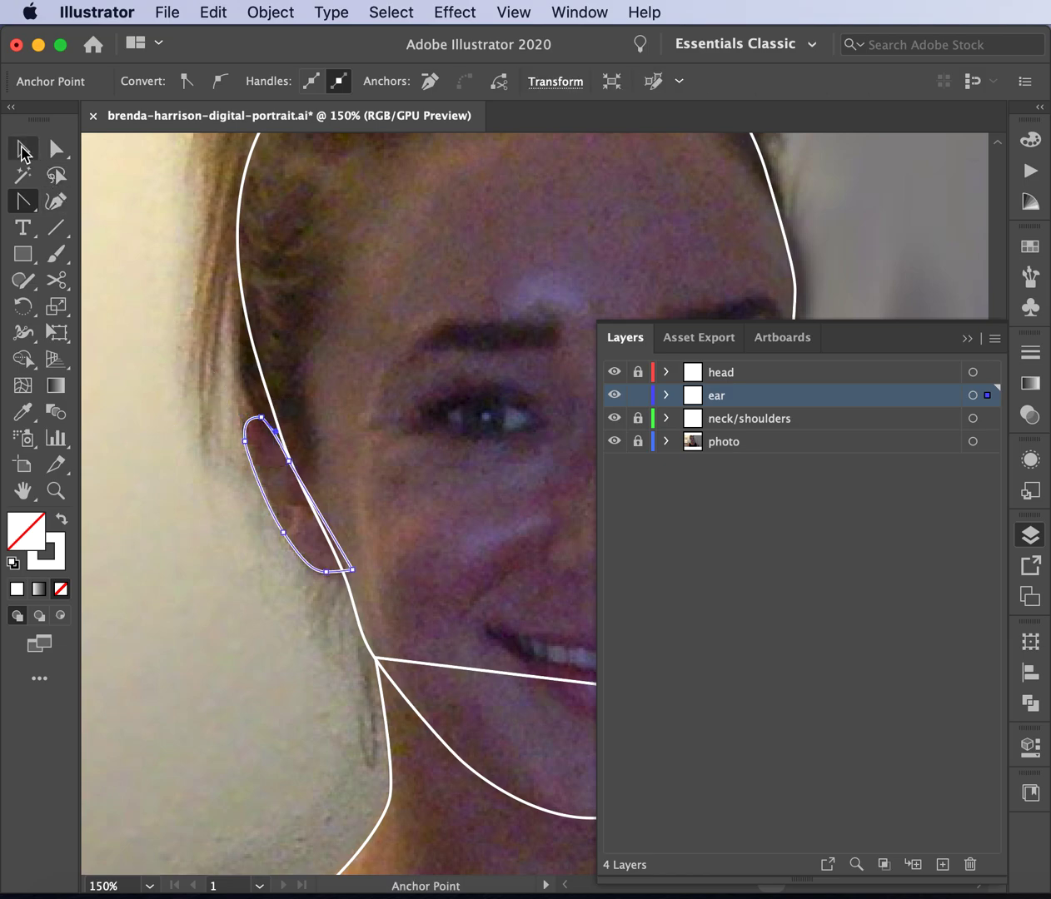
- Add an anchor point at the top of the ear outline and move it down-right
{"action": "key", "text": "v"}
{"action": "left_click", "coordinate": [142, 260]}
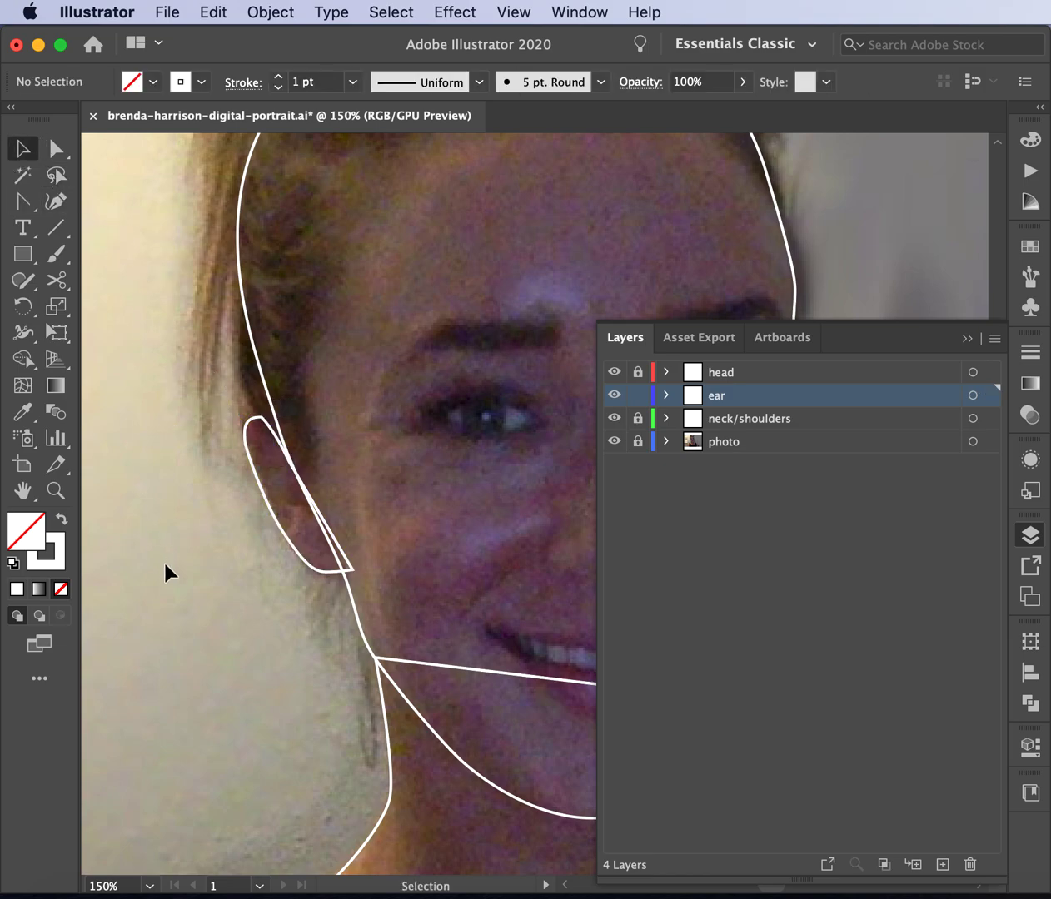
{"action": "key", "text": "super+equal"}
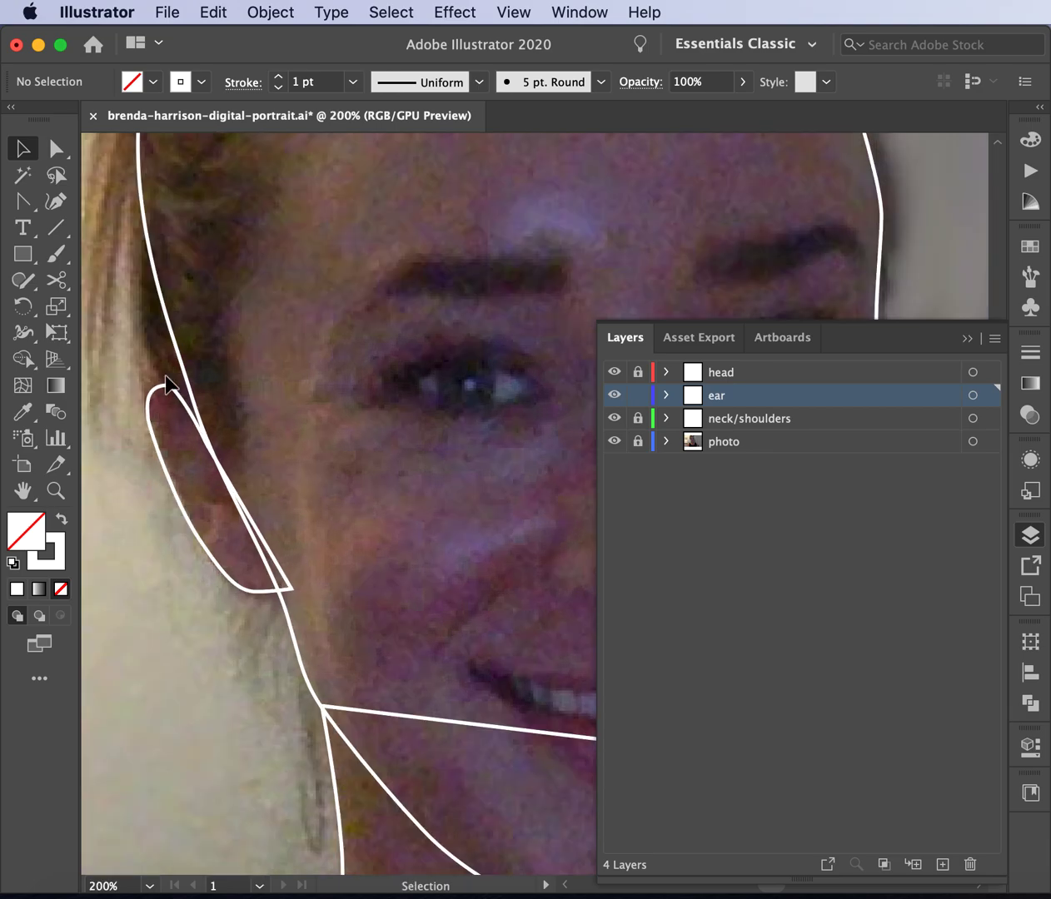
{"action": "left_click", "coordinate": [172, 391]}
{"action": "key", "text": "a"}
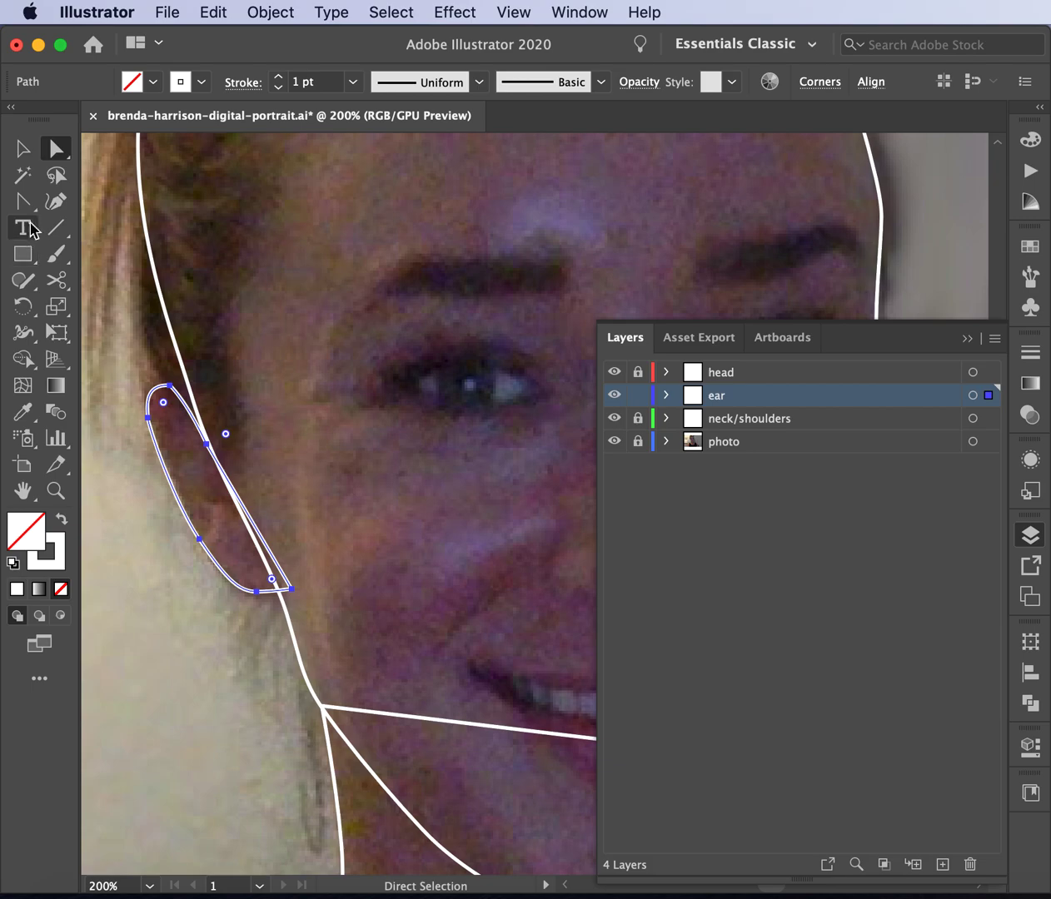
{"action": "left_click_drag", "start_coordinate": [25, 200], "coordinate": [52, 203]}
{"action": "left_click", "coordinate": [96, 231]}
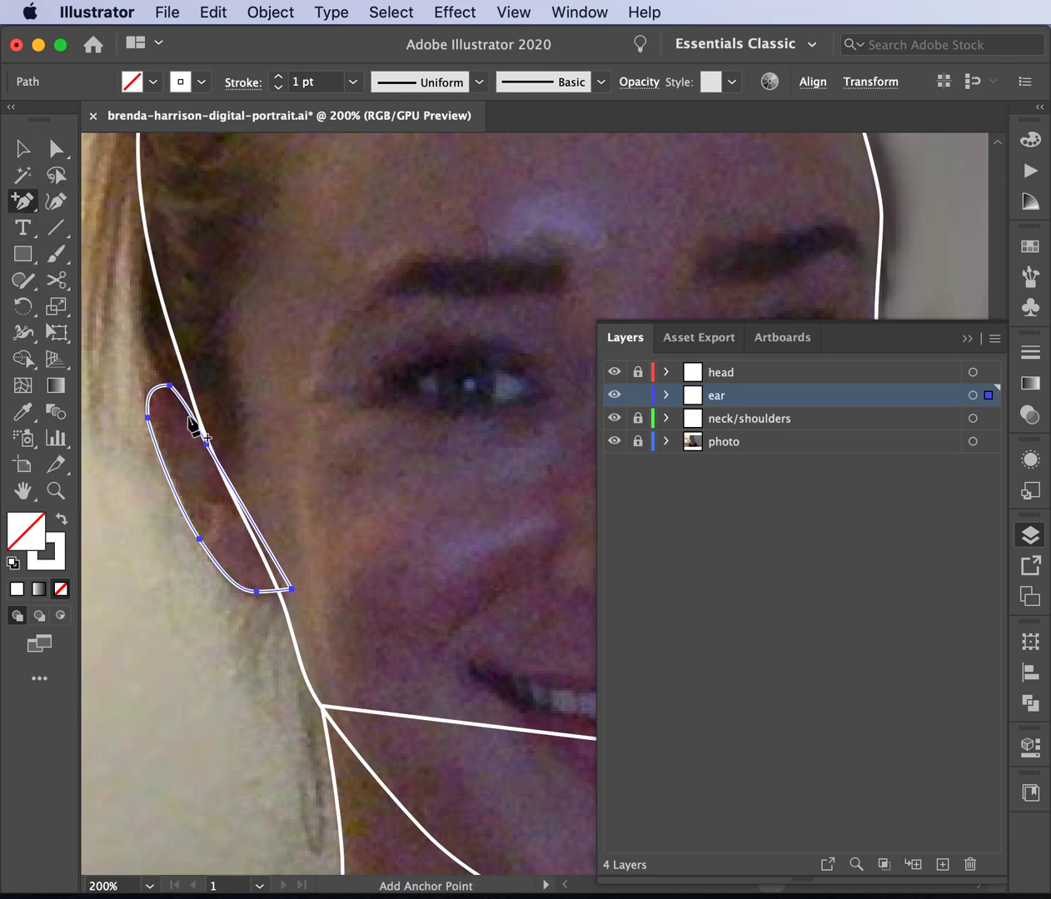
{"action": "left_click", "coordinate": [163, 388]}
{"action": "left_click", "coordinate": [56, 150]}
{"action": "left_click_drag", "start_coordinate": [171, 391], "coordinate": [195, 421]}
- Zoom in and fine-tune the position of the ear's top point
{"action": "left_click", "coordinate": [178, 397]}
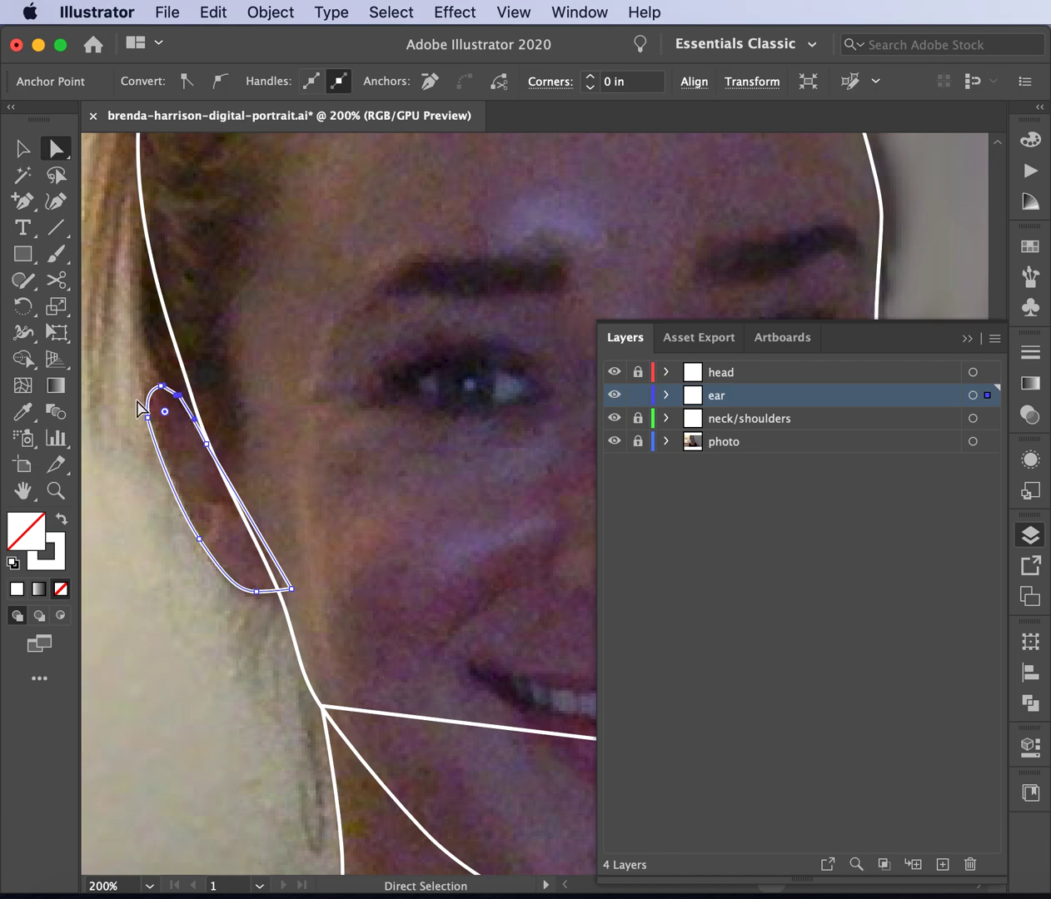
{"action": "key", "text": "super+equal"}
{"action": "left_click", "coordinate": [510, 493]}
{"action": "mouse_move", "coordinate": [509, 493]}
{"action": "left_mouse_down"}
{"action": "mouse_move", "coordinate": [524, 475]}
{"action": "mouse_move", "coordinate": [529, 502]}
{"action": "mouse_move", "coordinate": [513, 492]}
{"action": "left_mouse_up"}
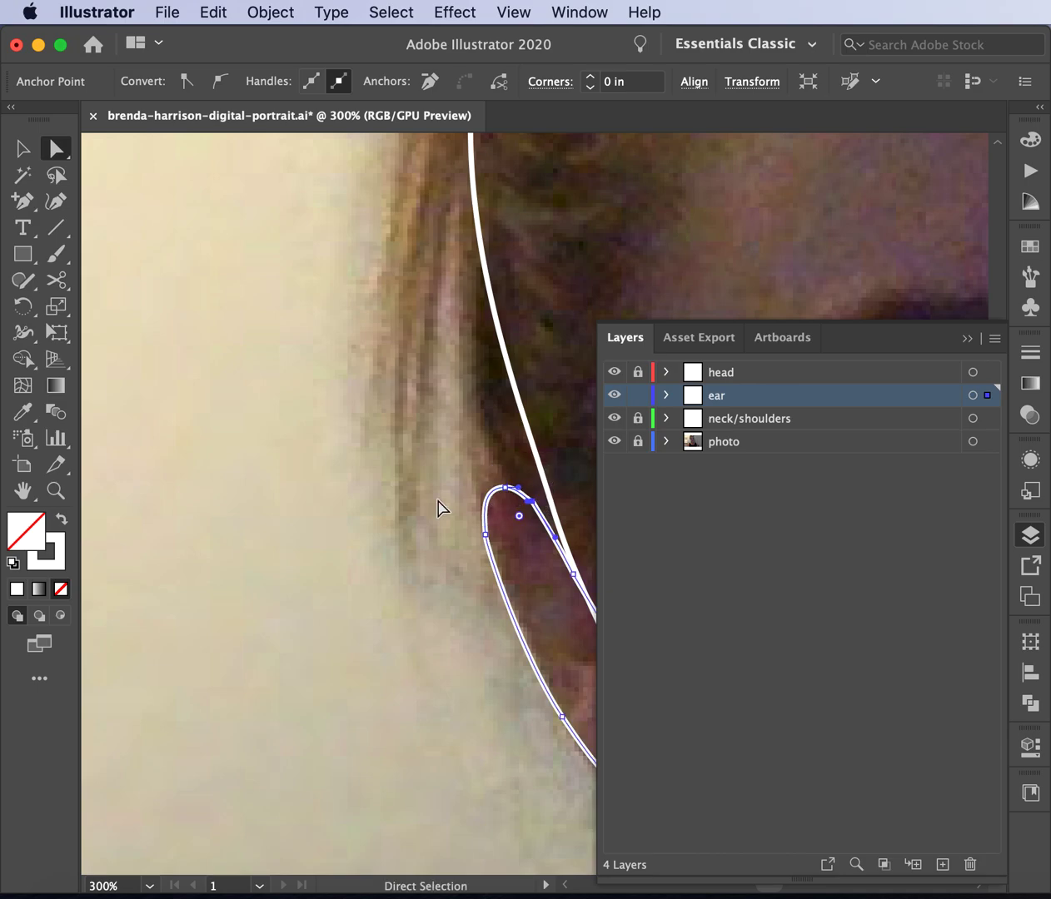
{"action": "left_click", "coordinate": [358, 530]}
{"action": "scroll", "coordinate": [359, 531], "scroll_direction": "right", "scroll_amount": 5}
{"action": "scroll", "coordinate": [359, 531], "scroll_direction": "down", "scroll_amount": 2}
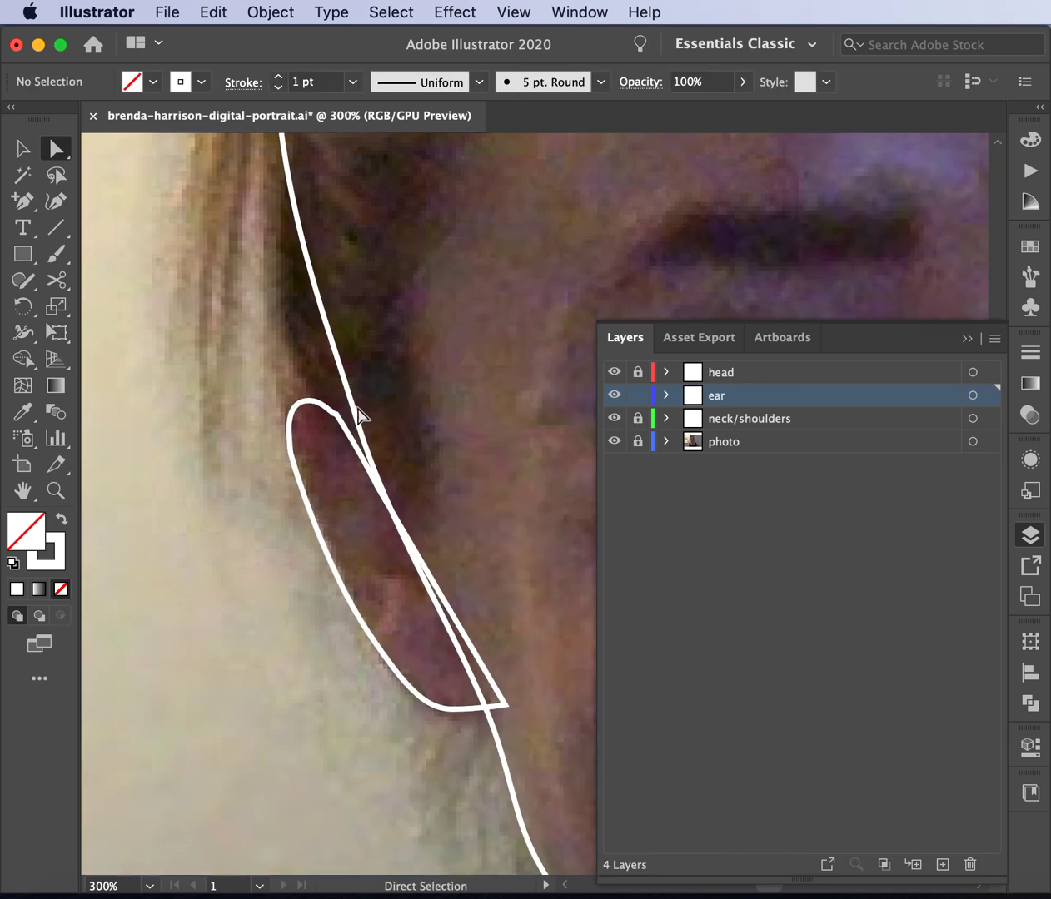
{"action": "left_click", "coordinate": [337, 424]}
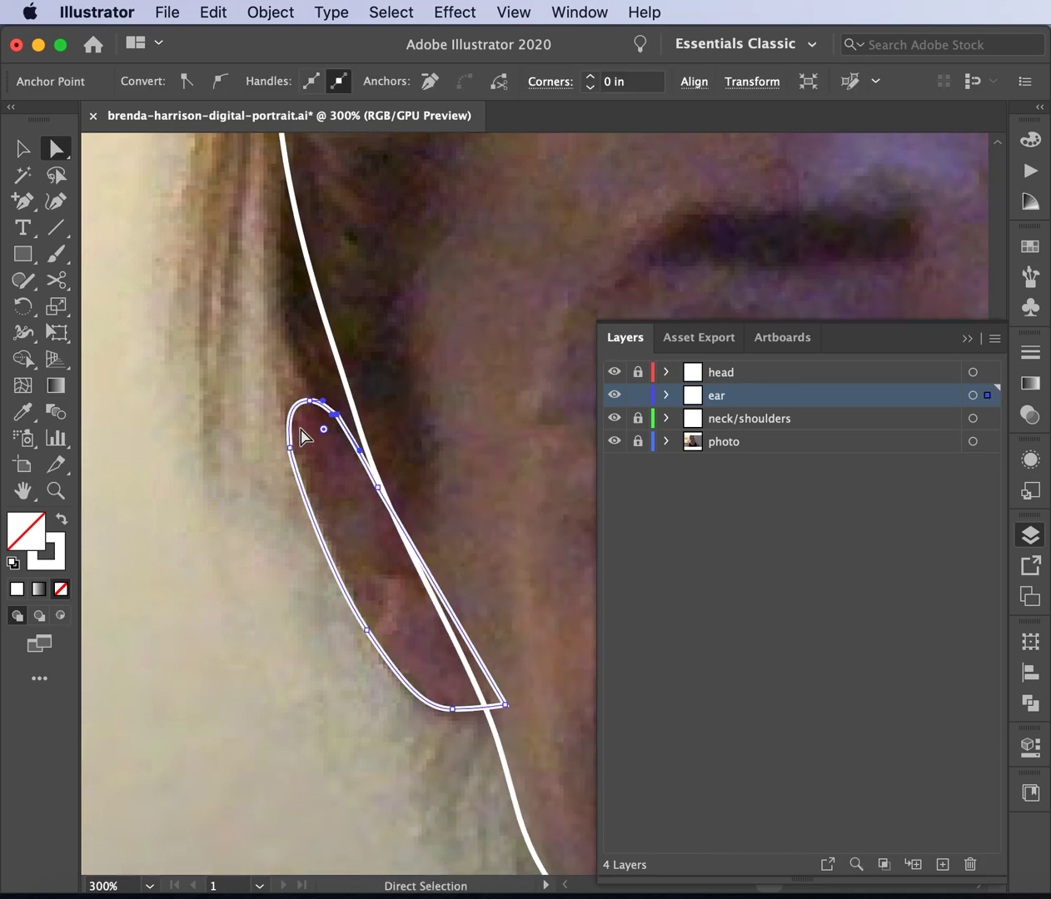
{"action": "key", "text": "super+equal"}
{"action": "scroll", "coordinate": [520, 528], "scroll_direction": "right", "scroll_amount": 5}
{"action": "scroll", "coordinate": [521, 528], "scroll_direction": "down", "scroll_amount": 2}
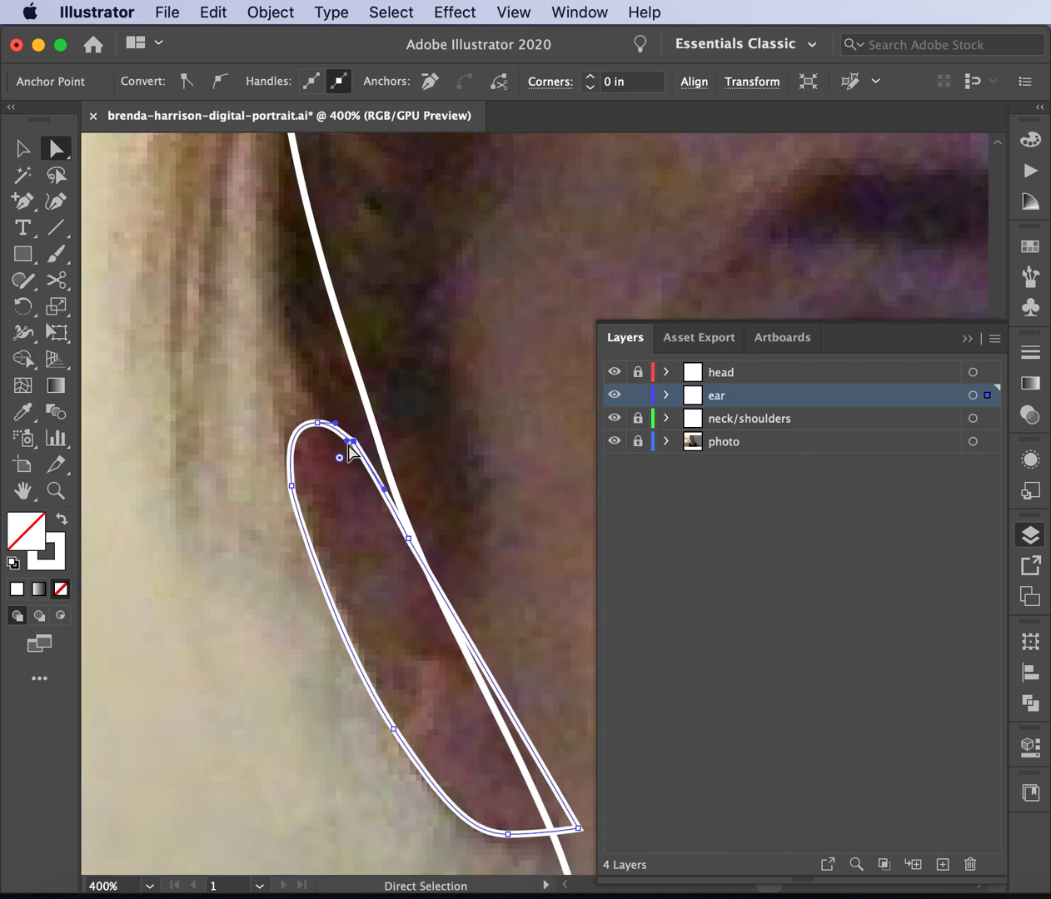
{"action": "mouse_move", "coordinate": [348, 443]}
{"action": "left_mouse_down"}
{"action": "mouse_move", "coordinate": [339, 433]}
{"action": "mouse_move", "coordinate": [338, 449]}
{"action": "left_mouse_up"}
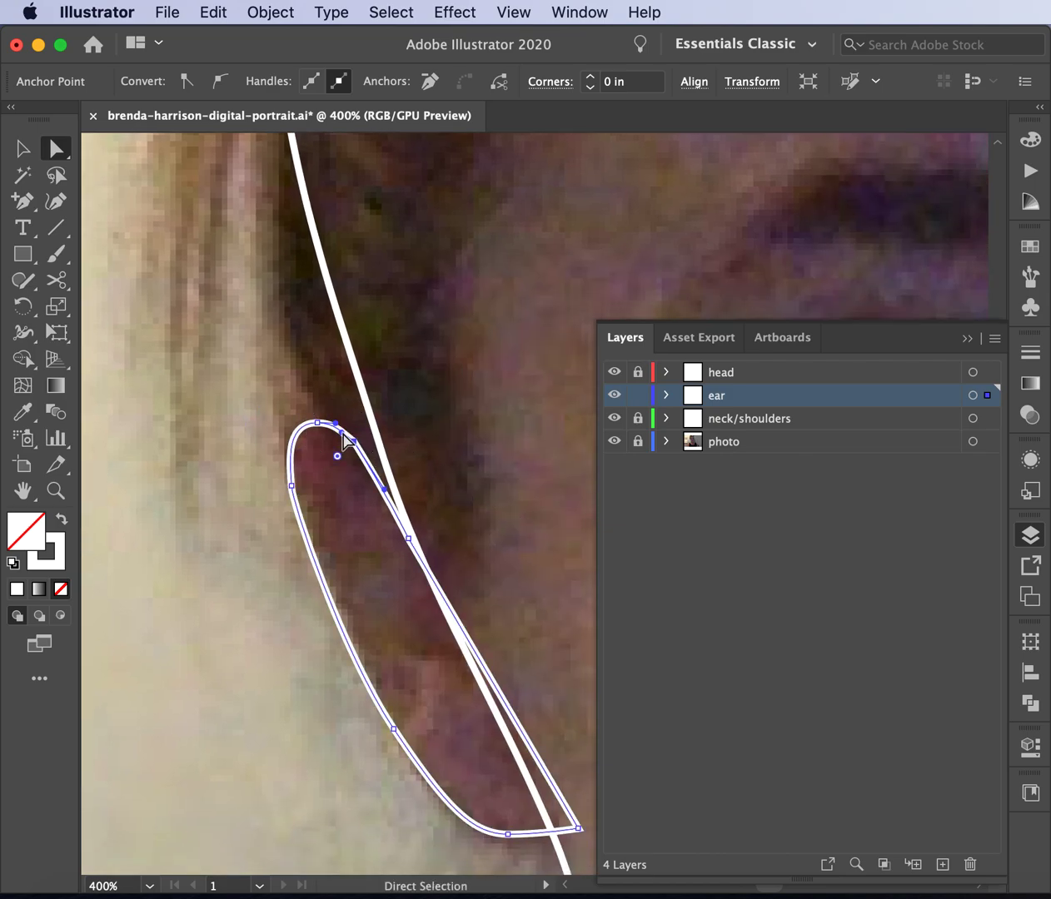
- Nudge the remaining ear points, smooth the lower-left curve, and zoom back out
{"action": "left_click", "coordinate": [180, 561]}
{"action": "left_click", "coordinate": [293, 487]}
{"action": "mouse_move", "coordinate": [293, 493]}
{"action": "left_mouse_down"}
{"action": "mouse_move", "coordinate": [281, 460]}
{"action": "mouse_move", "coordinate": [291, 469]}
{"action": "left_mouse_up"}
{"action": "left_click", "coordinate": [243, 535]}
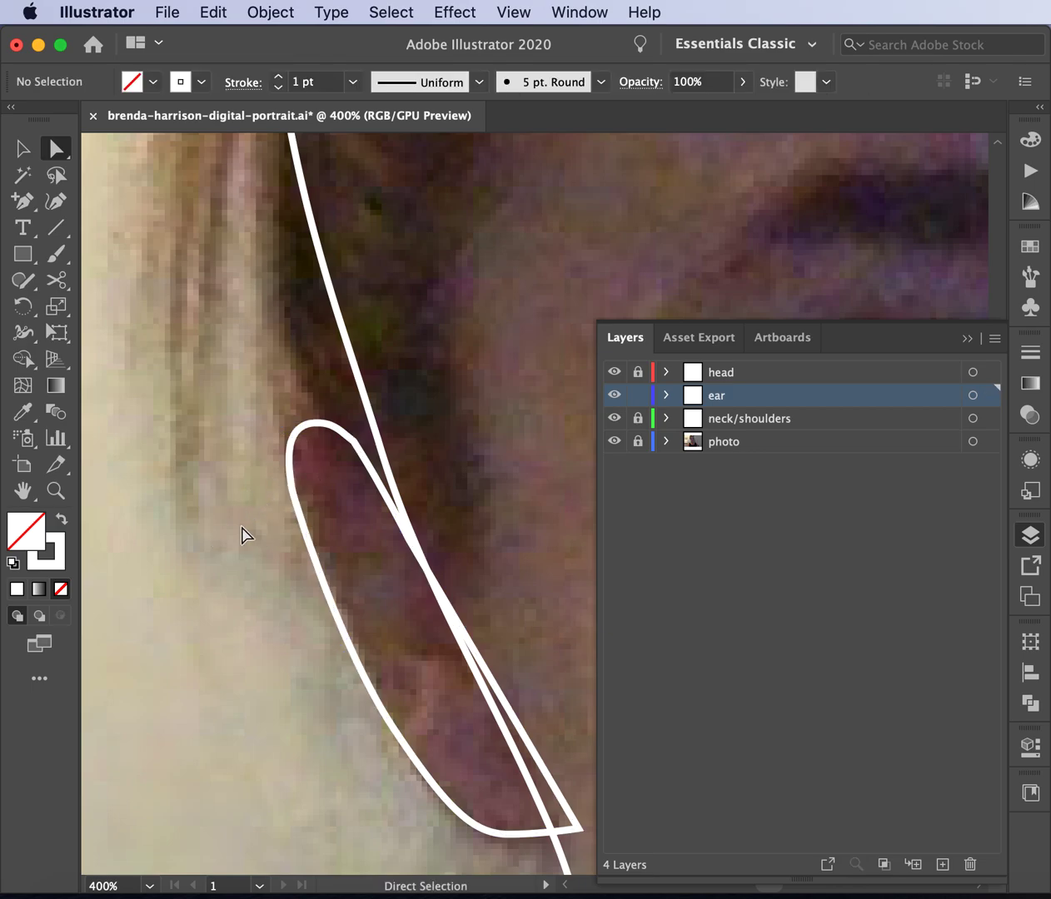
{"action": "left_click", "coordinate": [508, 831]}
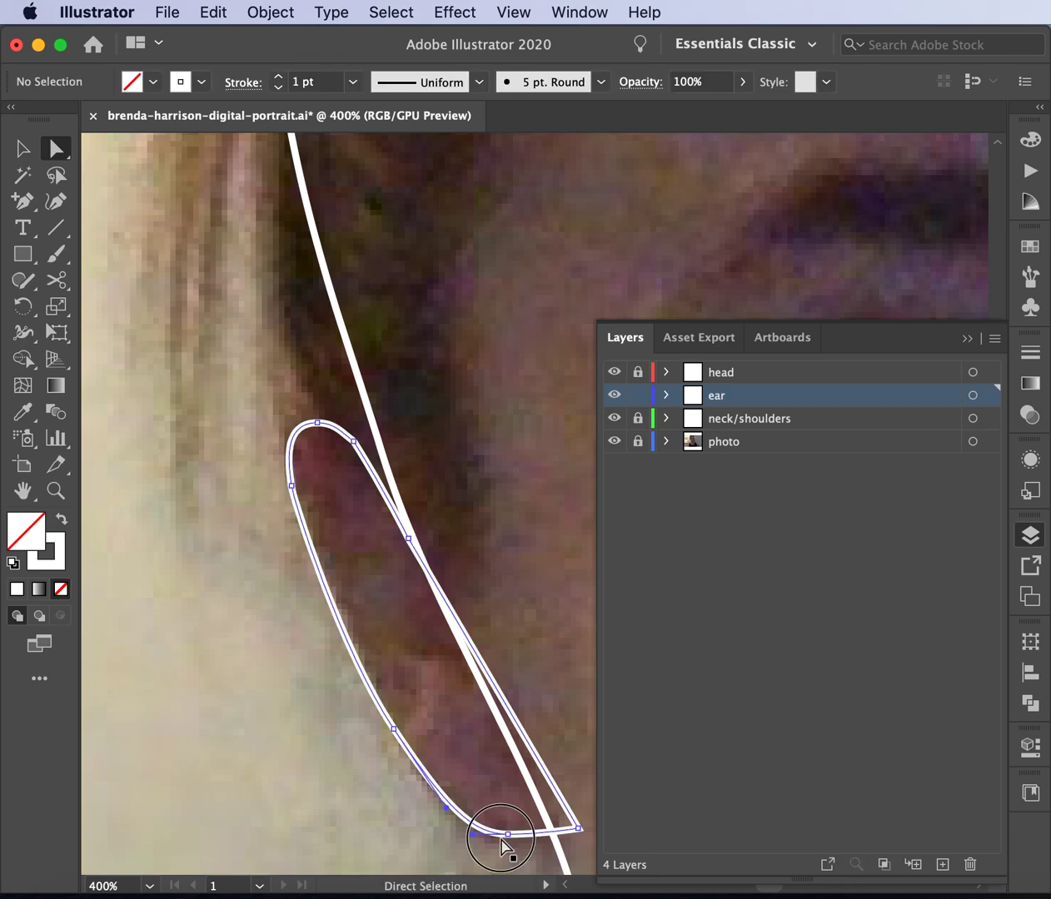
{"action": "mouse_move", "coordinate": [447, 810]}
{"action": "left_mouse_down"}
{"action": "mouse_move", "coordinate": [437, 796]}
{"action": "mouse_move", "coordinate": [443, 811]}
{"action": "left_mouse_up"}
{"action": "left_click", "coordinate": [385, 807]}
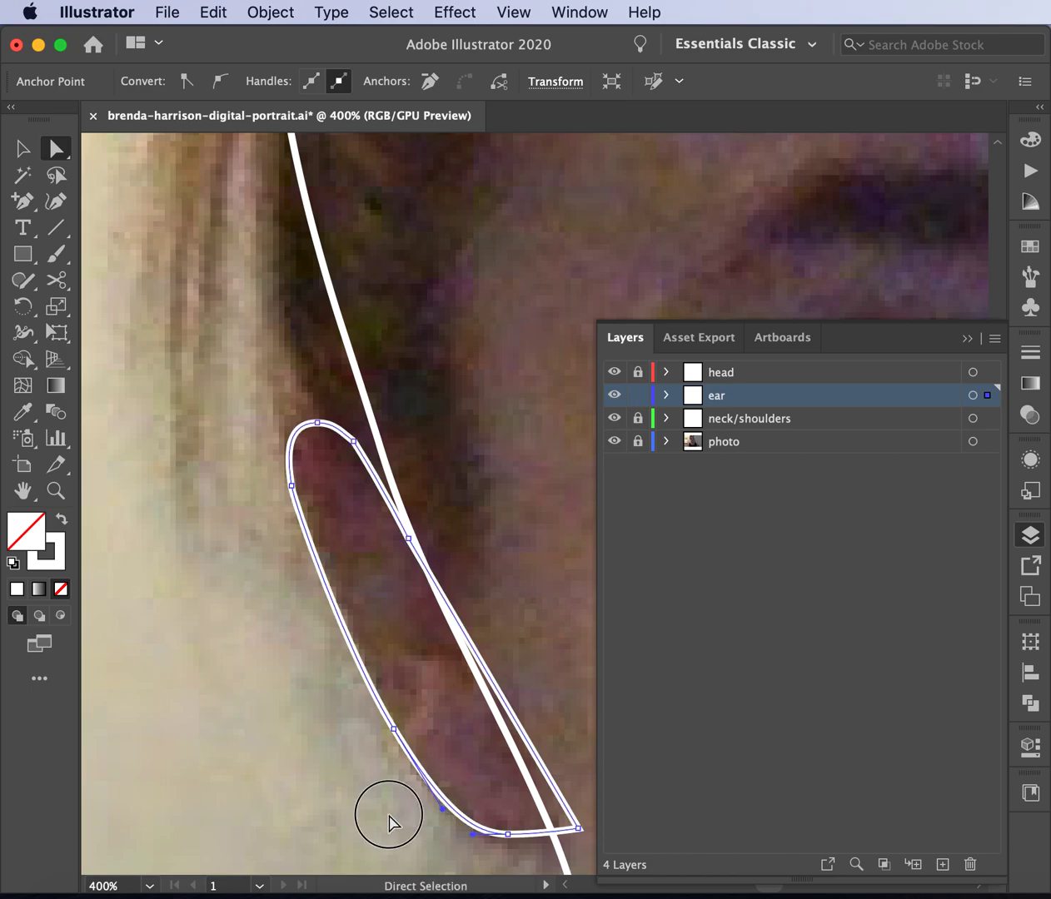
{"action": "key", "text": "super+minus"}
{"action": "key", "text": "super+minus"}
{"action": "key", "text": "super+minus"}
{"action": "key", "text": "super+minus"}
{"action": "scroll", "coordinate": [389, 823], "scroll_direction": "right", "scroll_amount": 5}
{"action": "scroll", "coordinate": [389, 822], "scroll_direction": "down", "scroll_amount": 2}
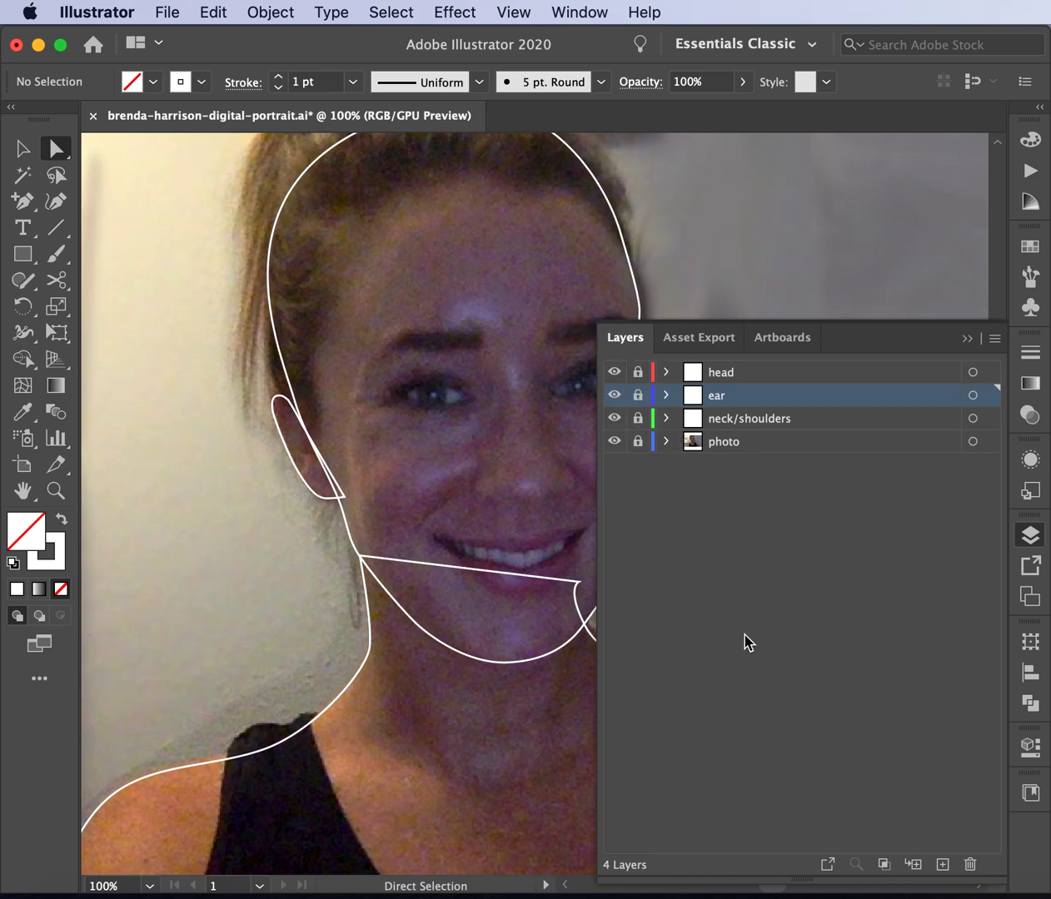
- Add a new layer named 'hair' at the top of the stack, above head
{"action": "scroll", "coordinate": [489, 607], "scroll_direction": "right", "scroll_amount": 3}
{"action": "scroll", "coordinate": [490, 607], "scroll_direction": "up", "scroll_amount": 2}
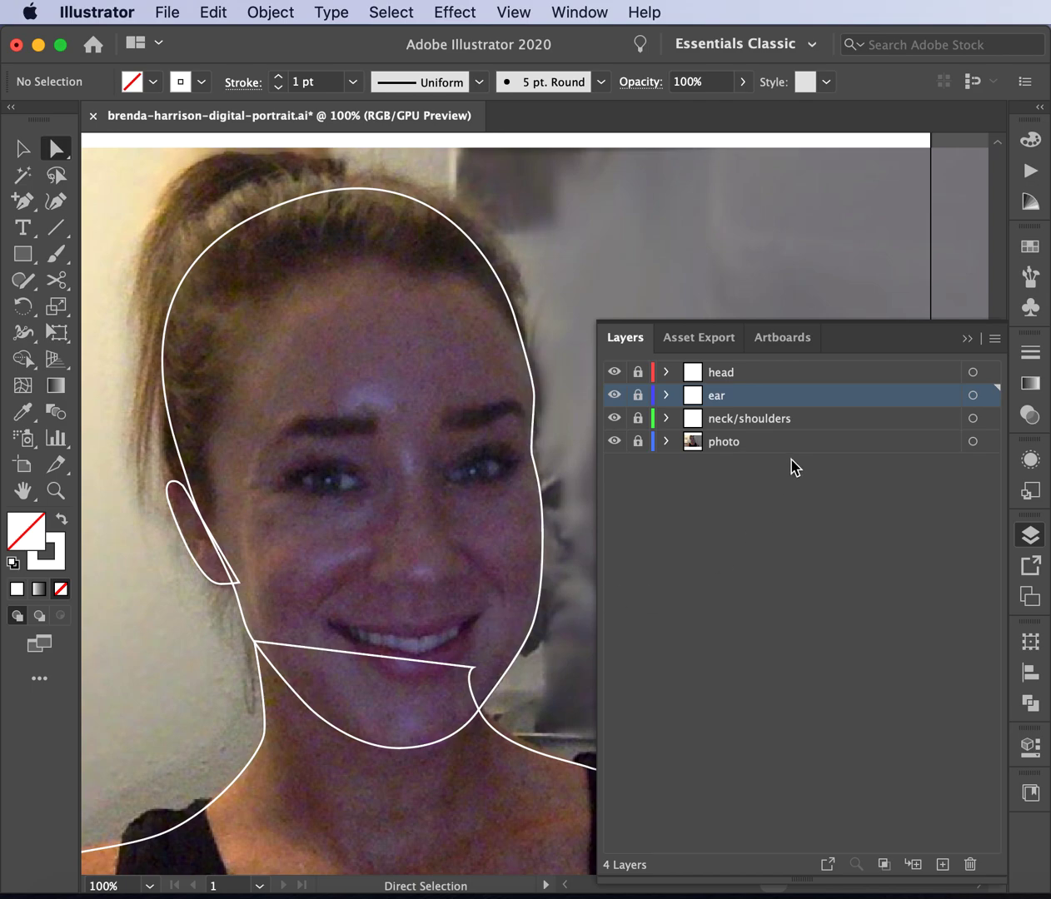
{"action": "left_click", "coordinate": [743, 376]}
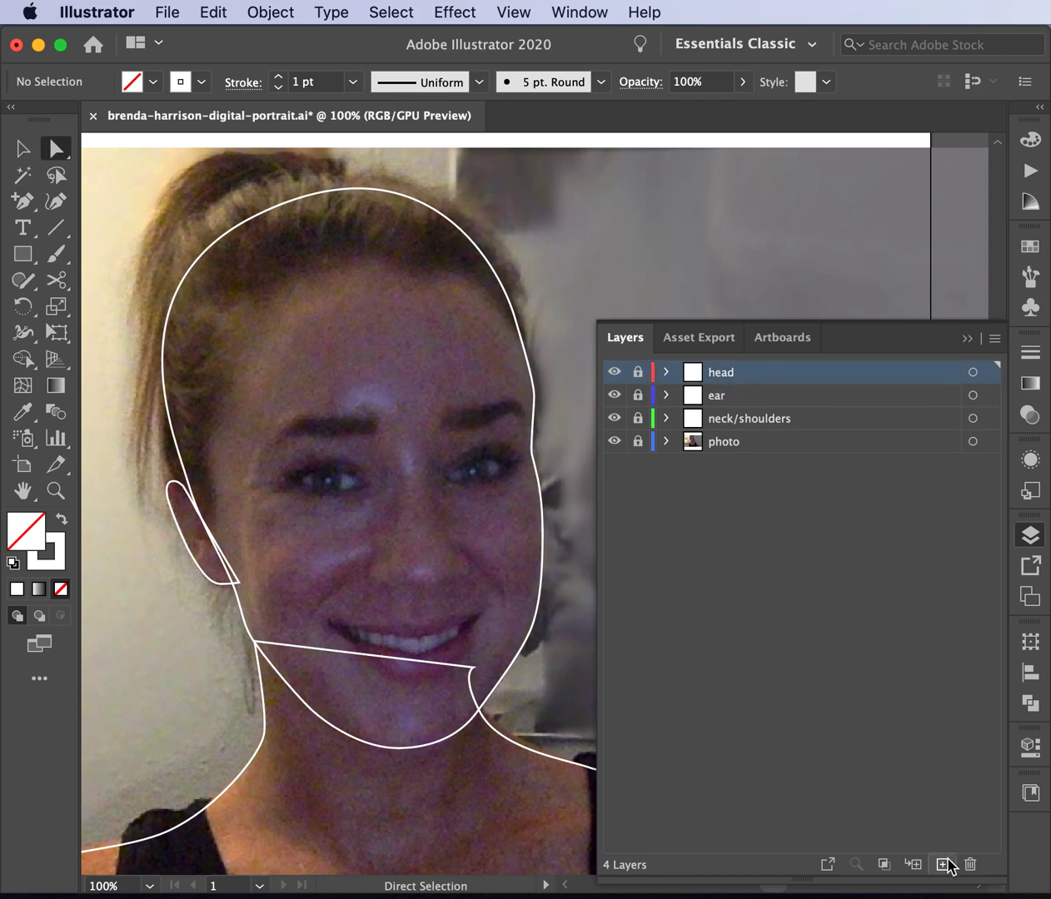
{"action": "left_click", "coordinate": [942, 864]}
{"action": "double_click", "coordinate": [716, 377]}
{"action": "type", "text": "he"}
{"action": "key", "text": "Return"}
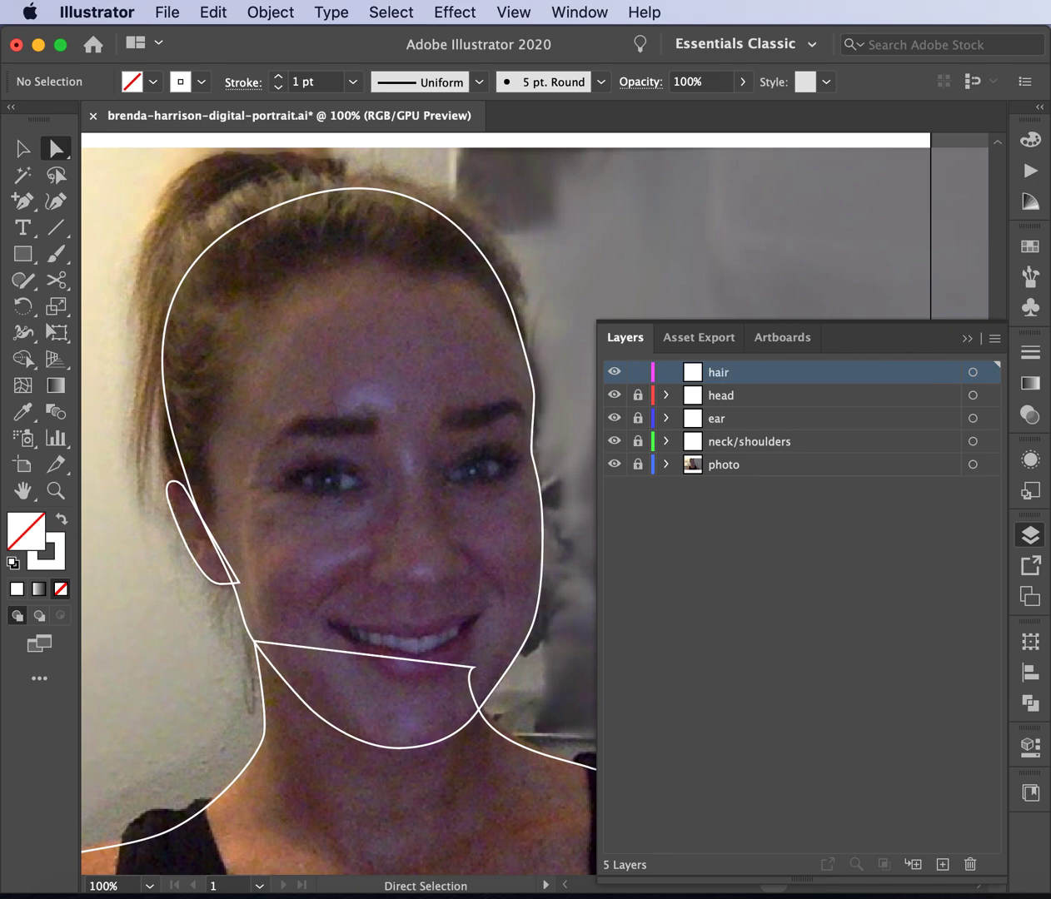
{"action": "left_click_drag", "start_coordinate": [23, 201], "coordinate": [84, 208]}
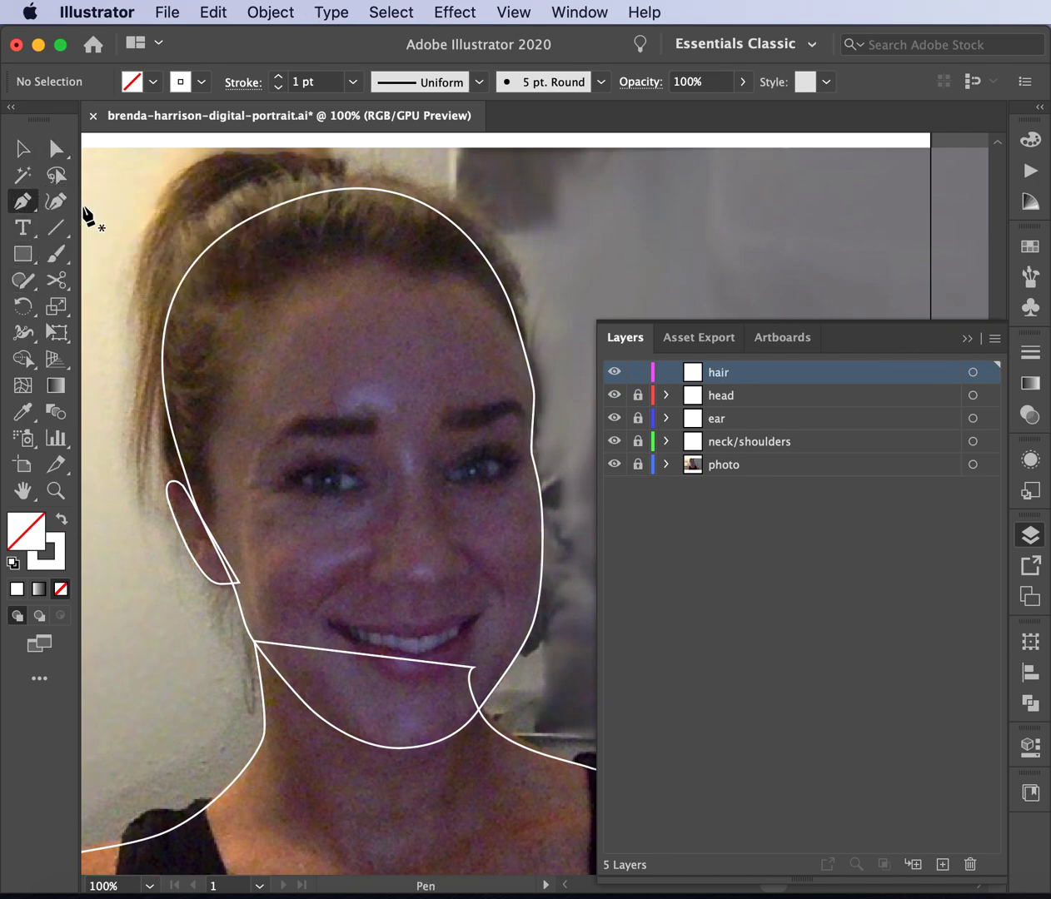
- Trace the hairline from the ear up the side, across the top, to the right temple
{"action": "left_click", "coordinate": [210, 532]}
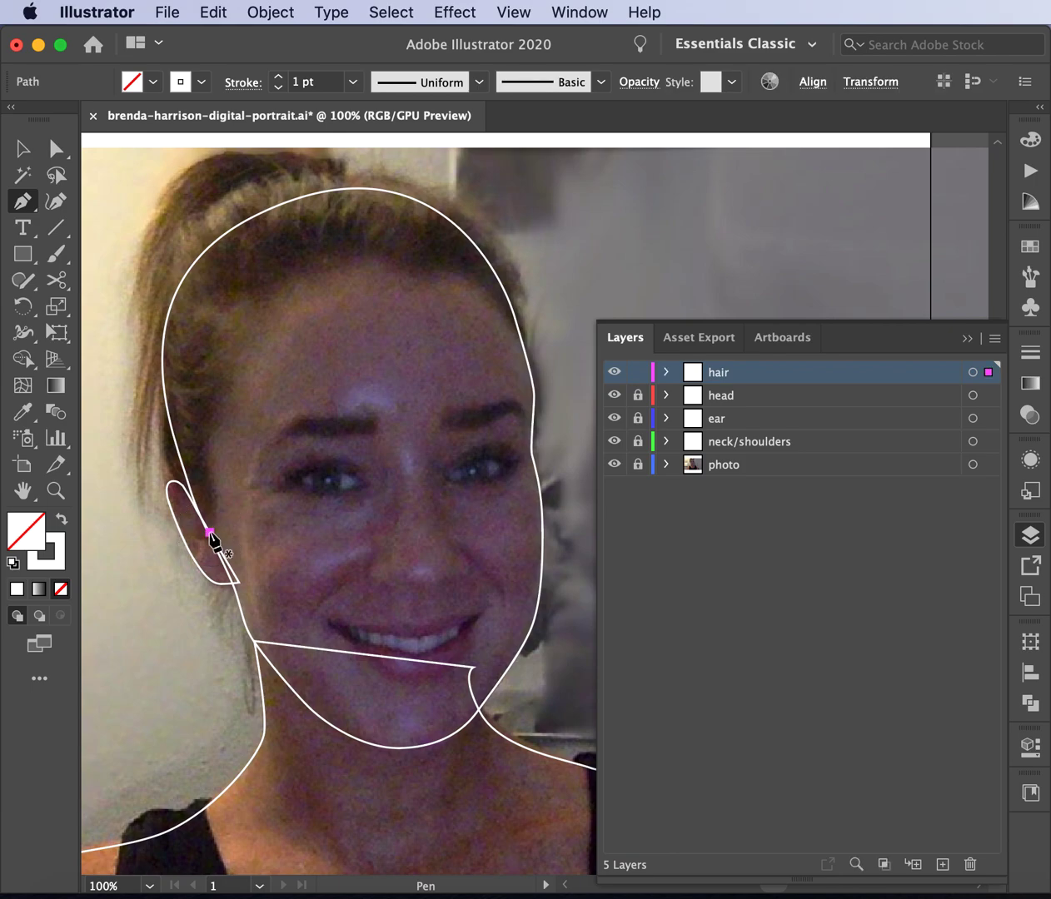
{"action": "left_click", "coordinate": [214, 512]}
{"action": "left_click", "coordinate": [216, 487]}
{"action": "left_click", "coordinate": [217, 463]}
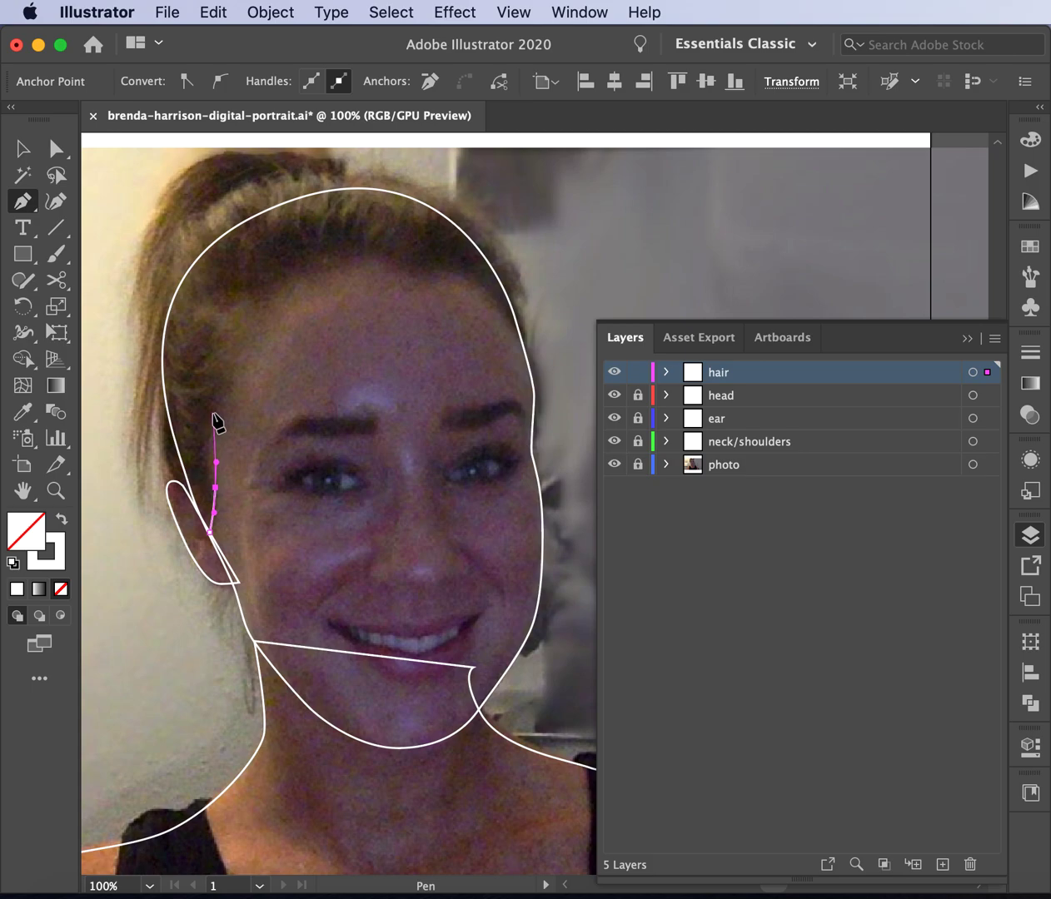
{"action": "left_click_drag", "start_coordinate": [214, 414], "coordinate": [216, 396]}
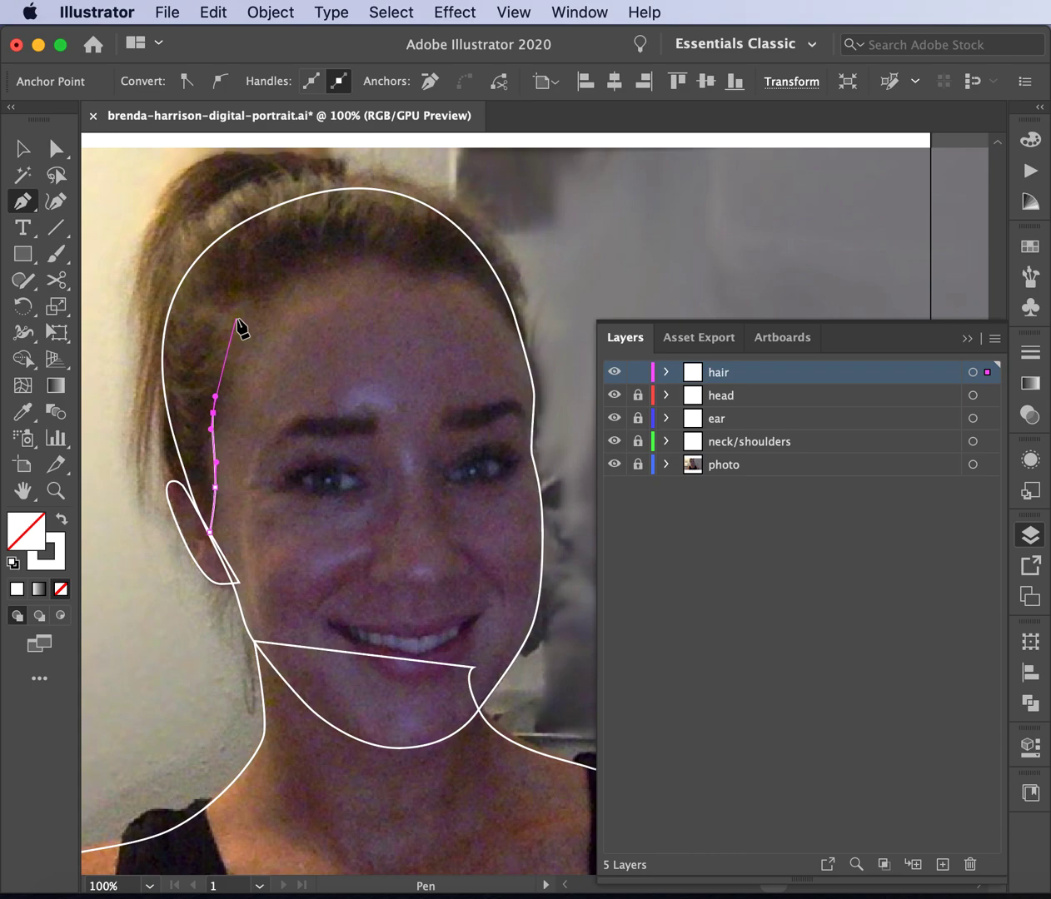
{"action": "left_click_drag", "start_coordinate": [238, 324], "coordinate": [260, 298]}
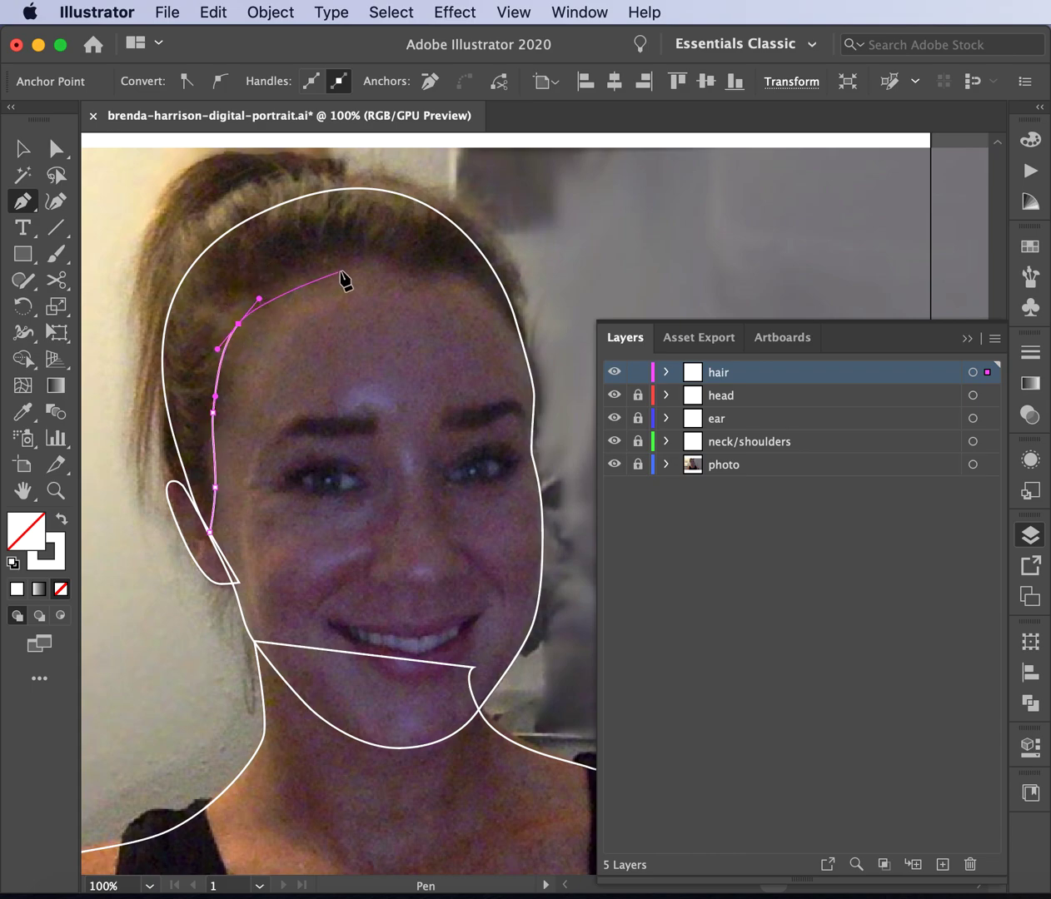
{"action": "left_click_drag", "start_coordinate": [333, 266], "coordinate": [481, 289]}
{"action": "left_click_drag", "start_coordinate": [521, 339], "coordinate": [531, 367]}
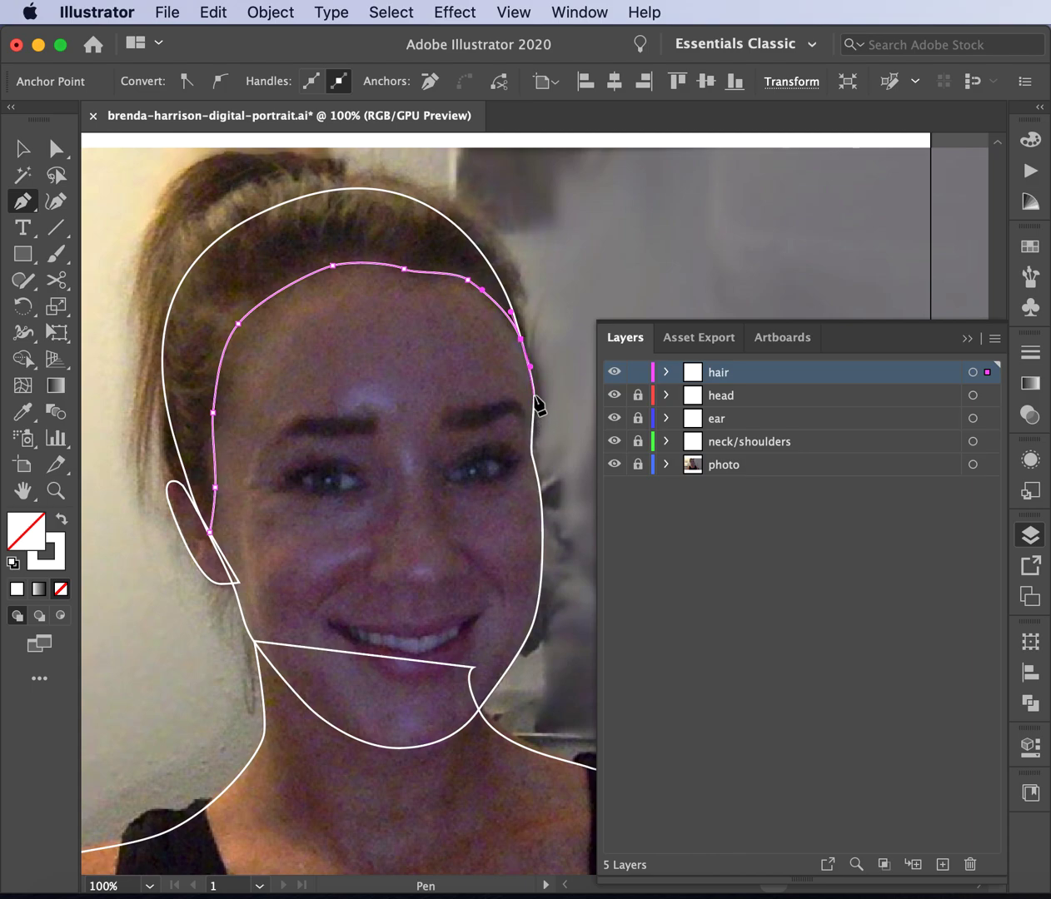
{"action": "left_click", "coordinate": [534, 398]}
- Curve the outline around the outer hair edge and back to the ear, closing the path
{"action": "left_click_drag", "start_coordinate": [491, 225], "coordinate": [439, 166]}
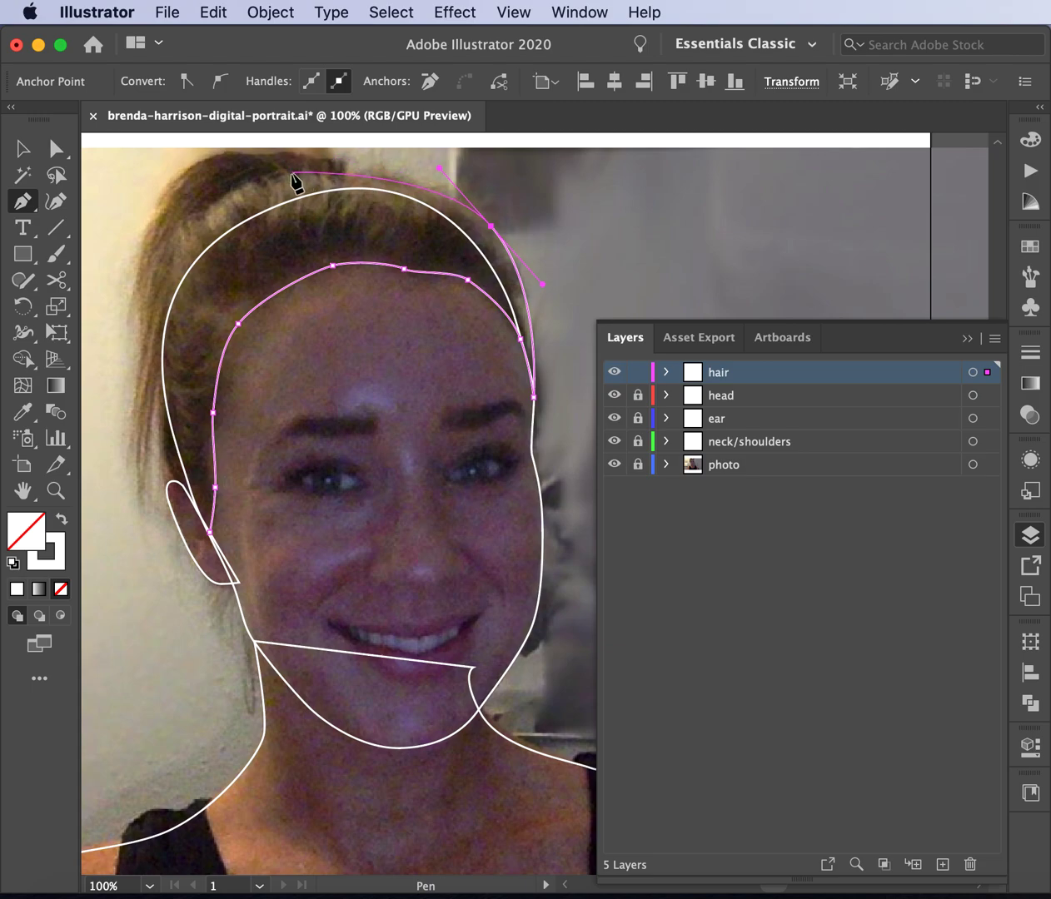
{"action": "left_click_drag", "start_coordinate": [288, 179], "coordinate": [223, 197]}
{"action": "left_click_drag", "start_coordinate": [149, 297], "coordinate": [143, 375]}
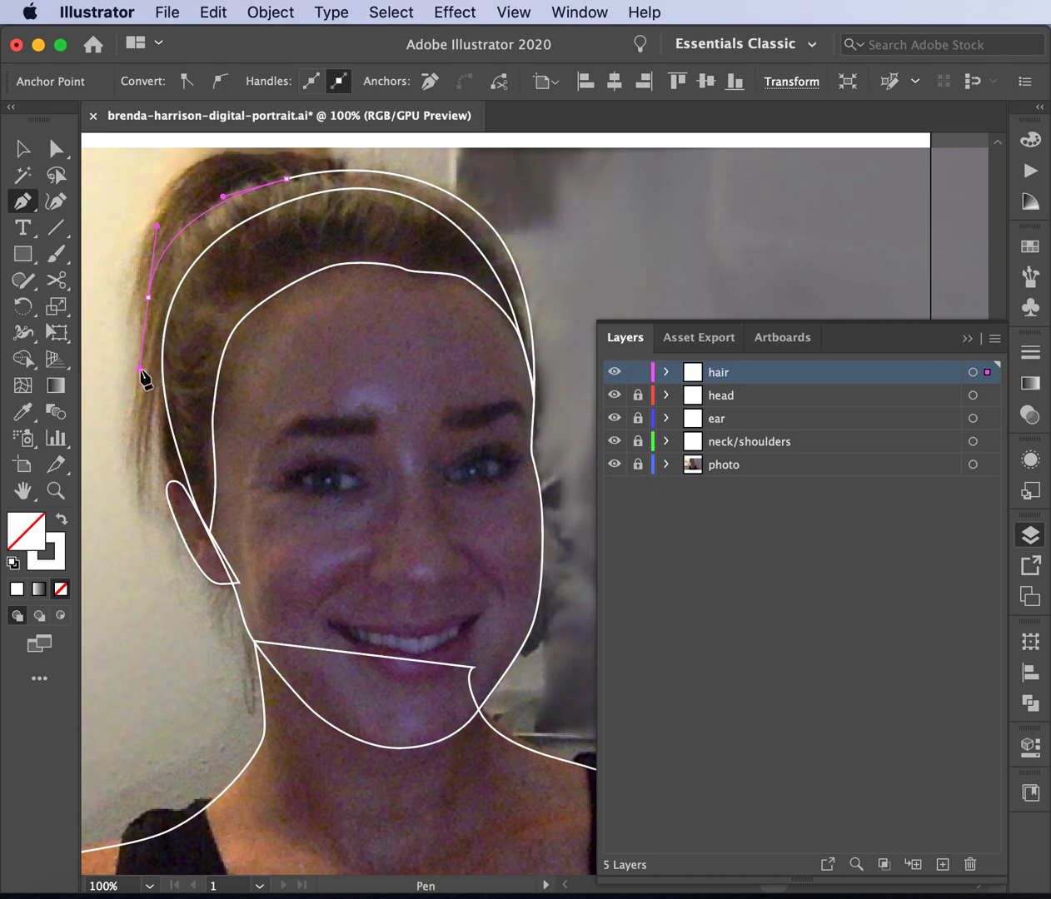
{"action": "left_click_drag", "start_coordinate": [170, 469], "coordinate": [180, 487]}
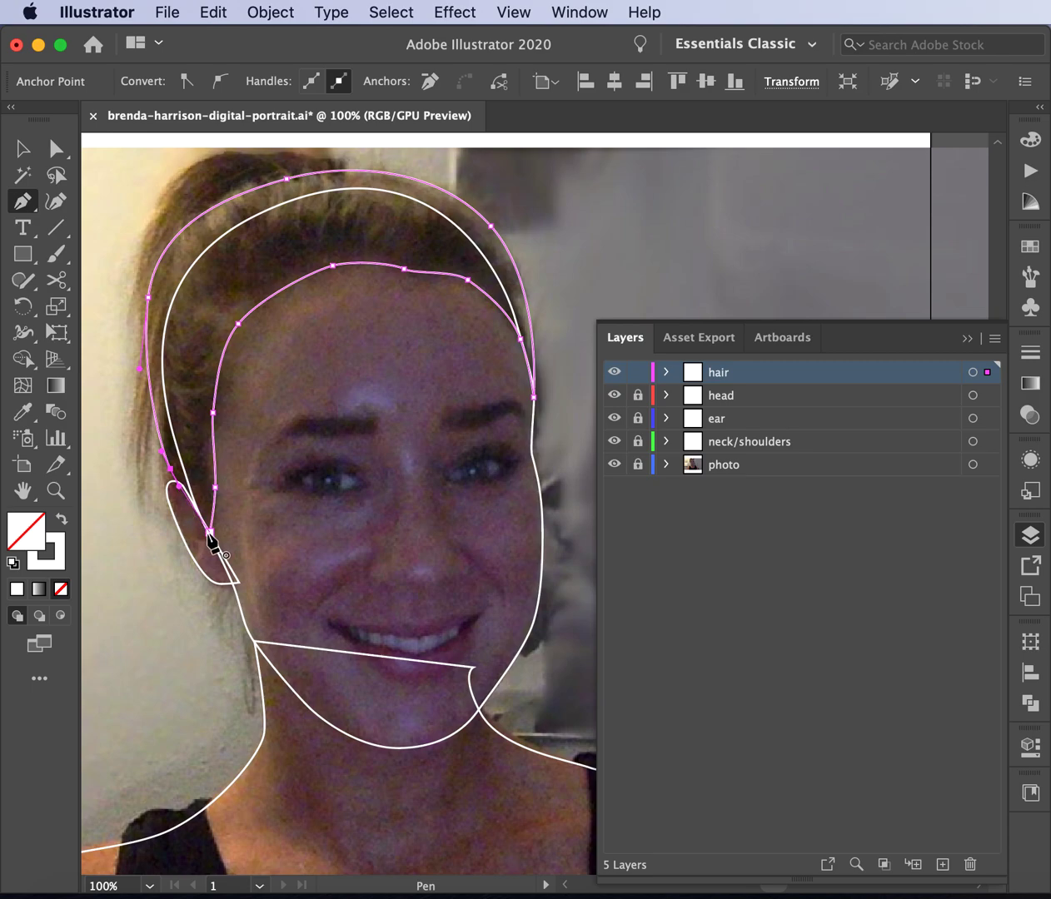
{"action": "left_click", "coordinate": [210, 533]}
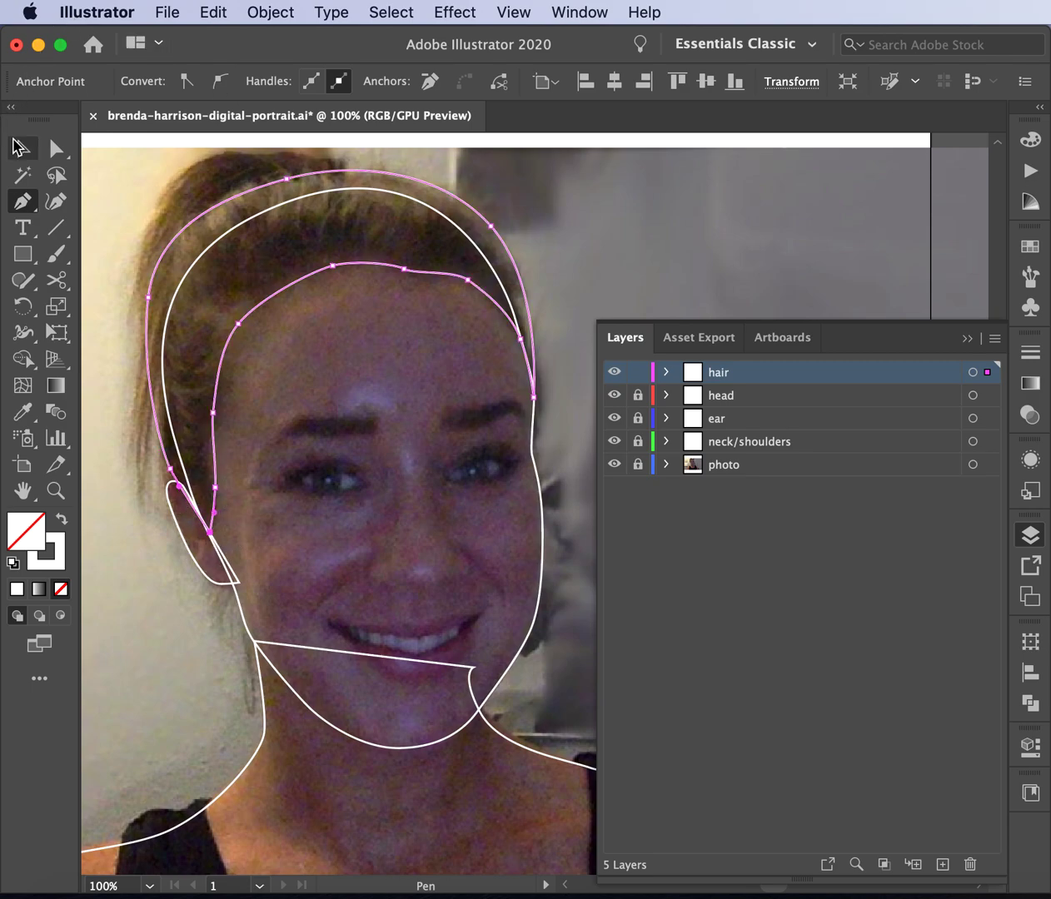
{"action": "left_click", "coordinate": [33, 151]}
- Start a new hair shape with curved anchors from the head top down the back of the head
{"action": "scroll", "coordinate": [216, 357], "scroll_direction": "up", "scroll_amount": 5}
{"action": "scroll", "coordinate": [216, 356], "scroll_direction": "left", "scroll_amount": 5}
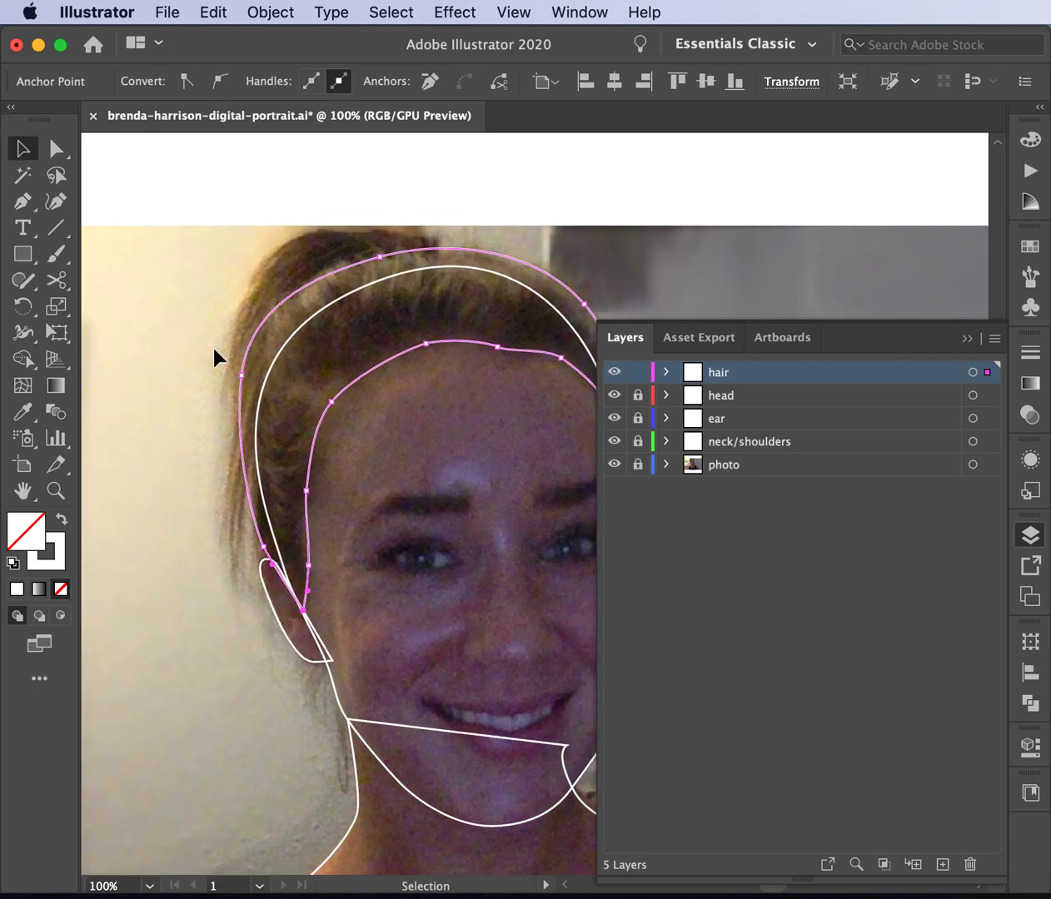
{"action": "left_click", "coordinate": [428, 216]}
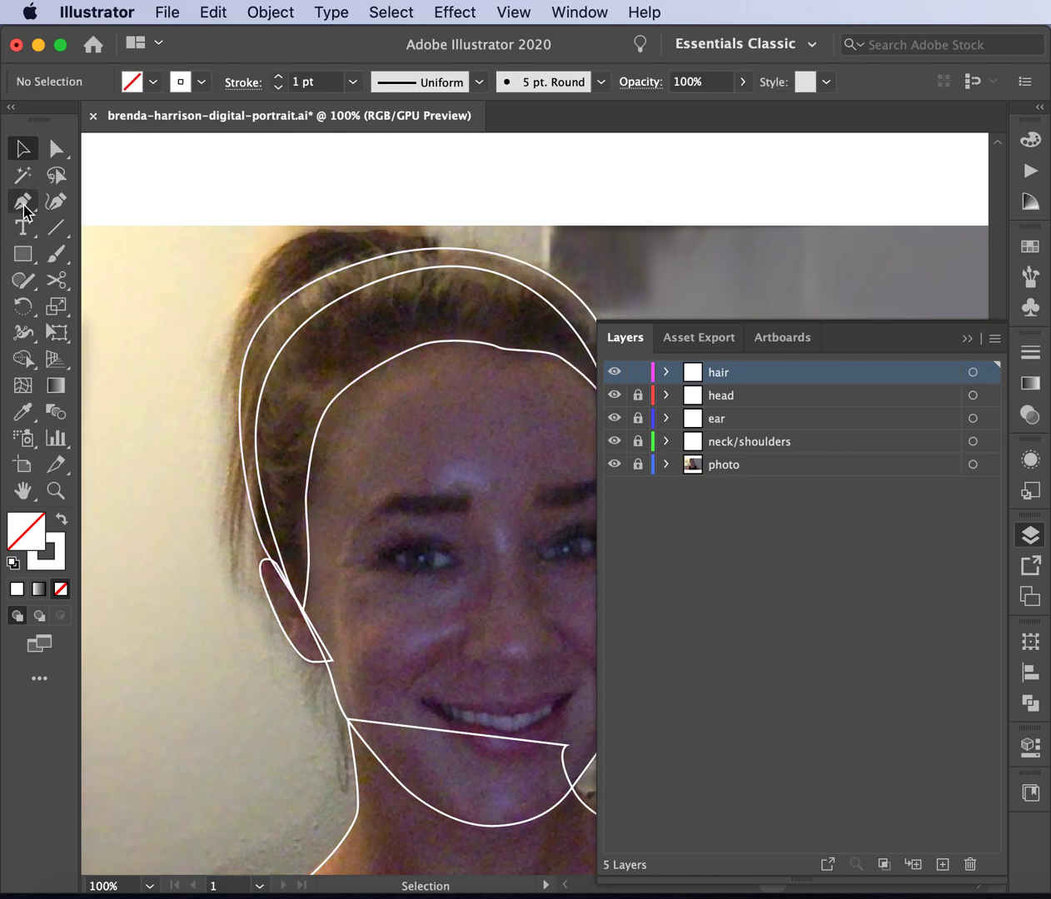
{"action": "scroll", "coordinate": [182, 163], "scroll_direction": "right", "scroll_amount": 3}
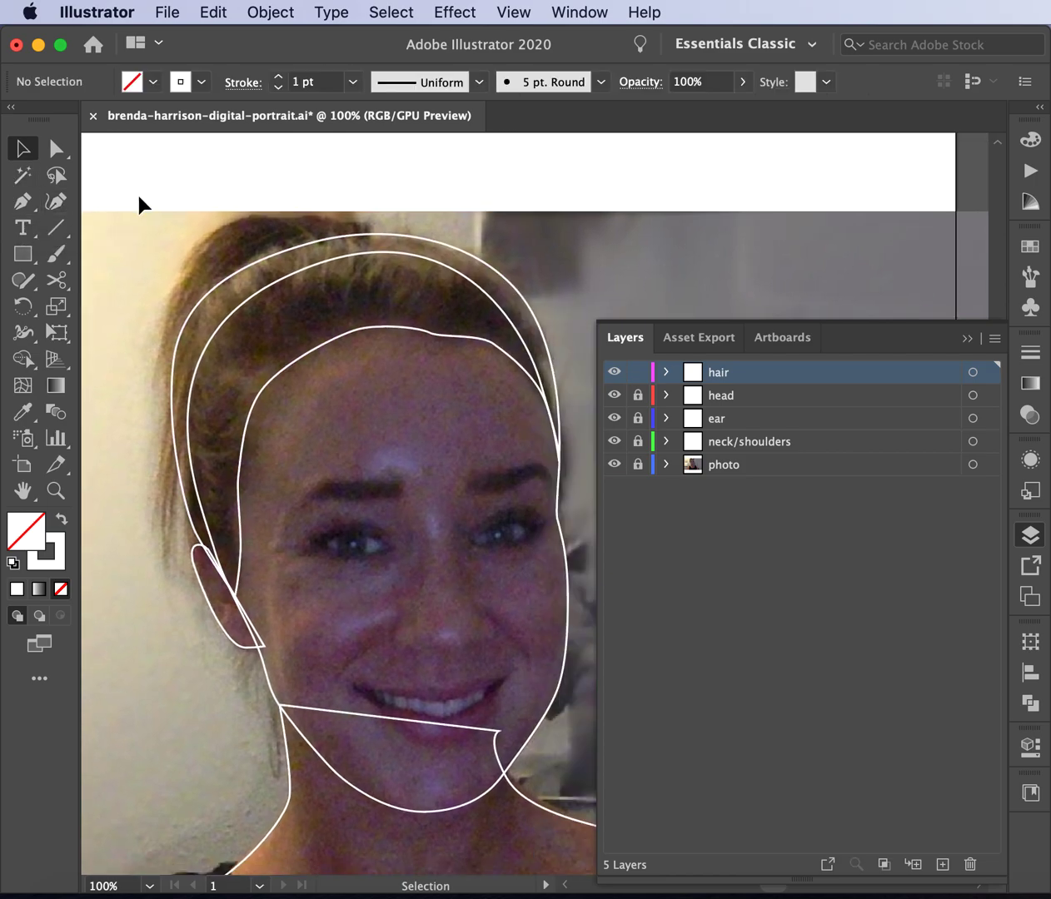
{"action": "left_click", "coordinate": [22, 201]}
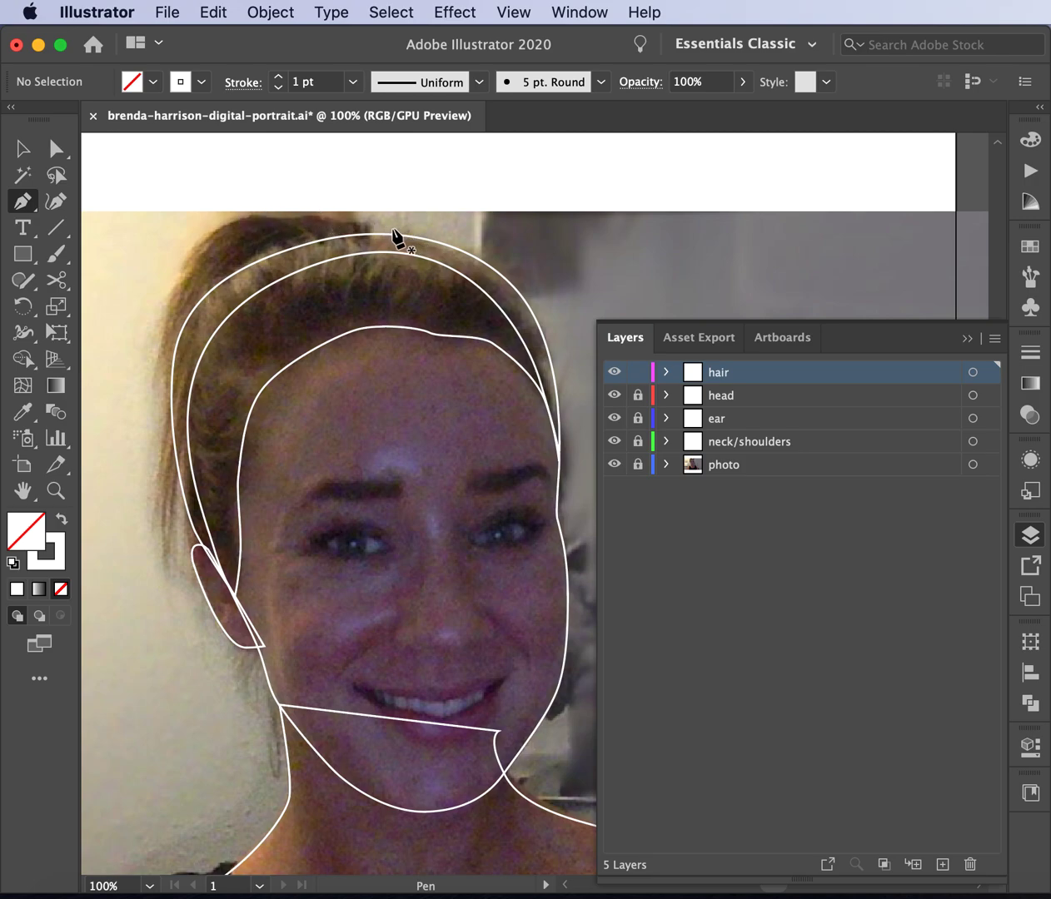
{"action": "left_click_drag", "start_coordinate": [387, 230], "coordinate": [229, 213]}
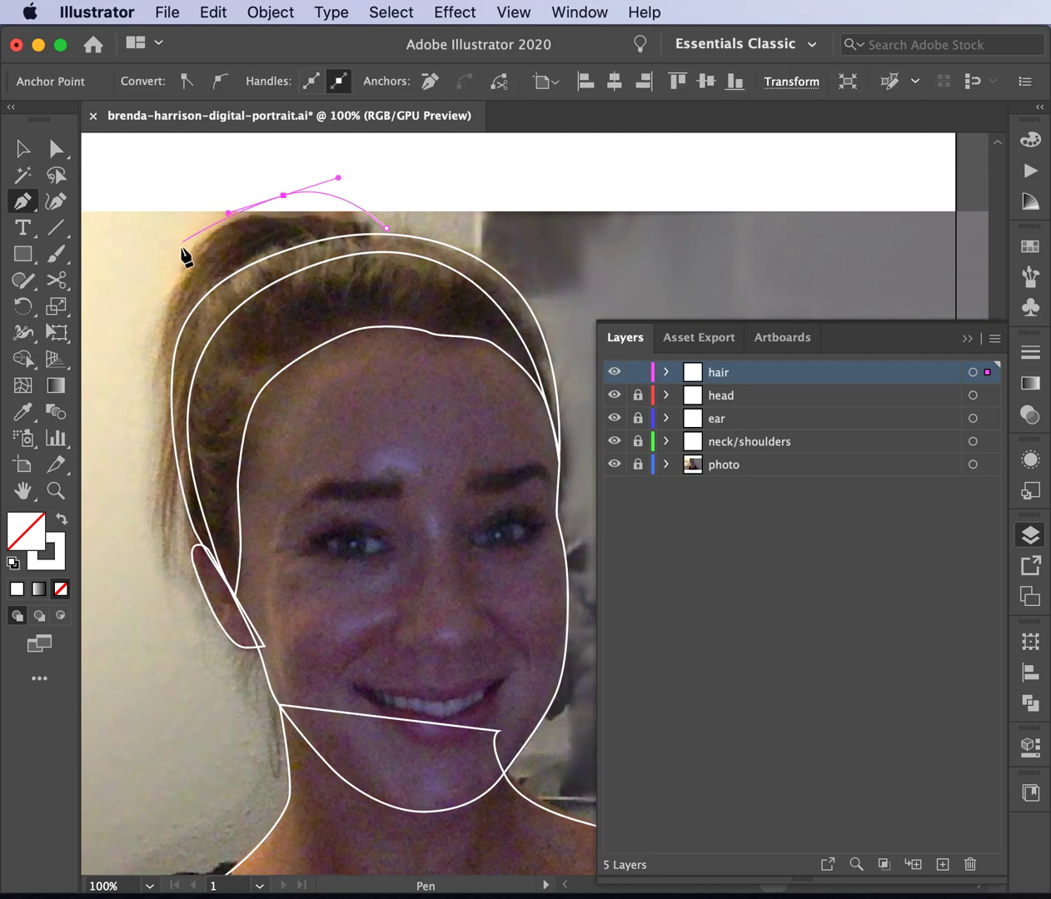
{"action": "left_click_drag", "start_coordinate": [164, 288], "coordinate": [139, 340]}
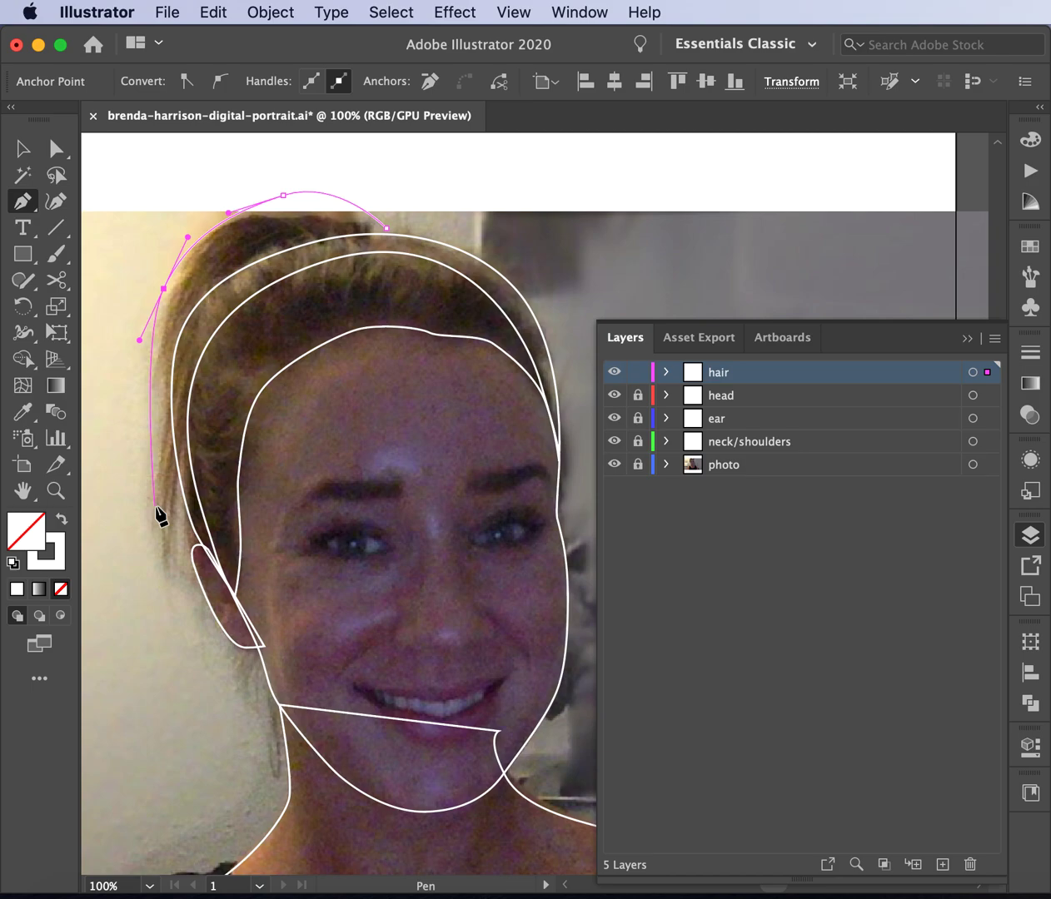
{"action": "left_click_drag", "start_coordinate": [155, 506], "coordinate": [150, 526]}
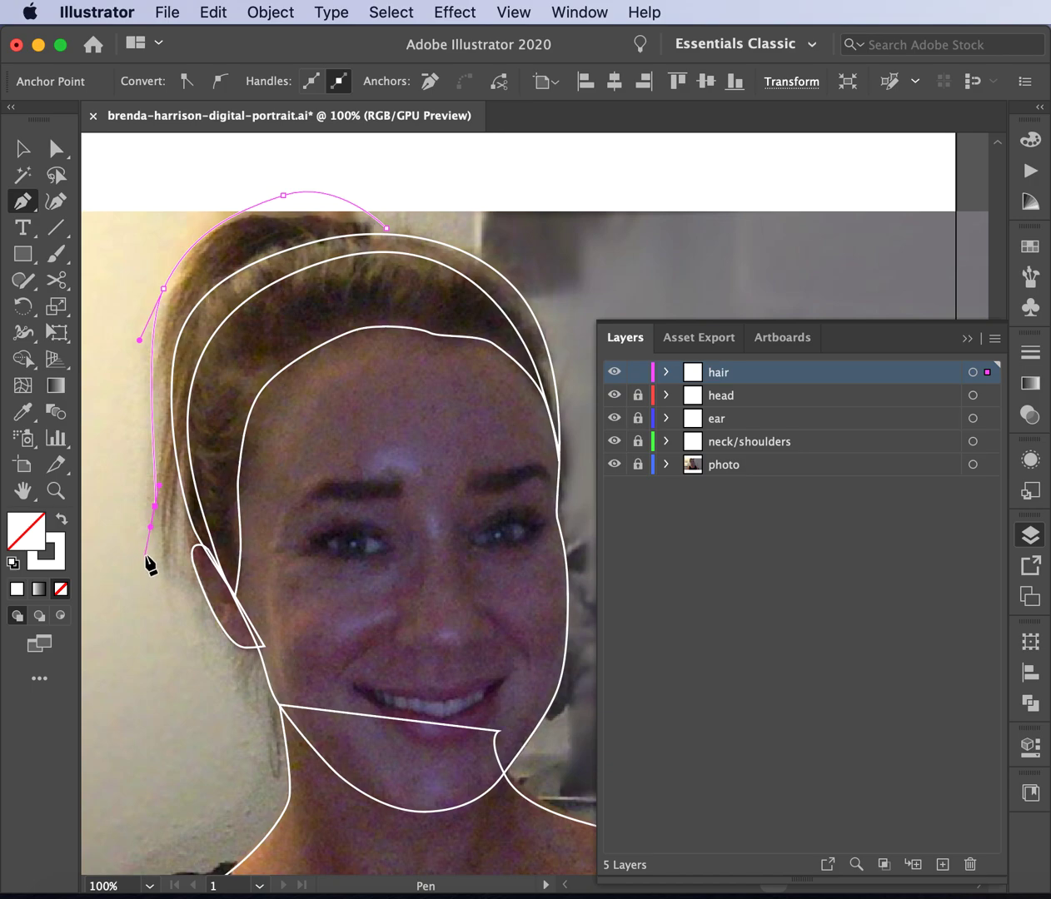
- Add jagged zig-zag strand tips near the ear and close the hair shape at its top point
{"action": "left_click", "coordinate": [158, 564]}
{"action": "key", "text": "alt"}
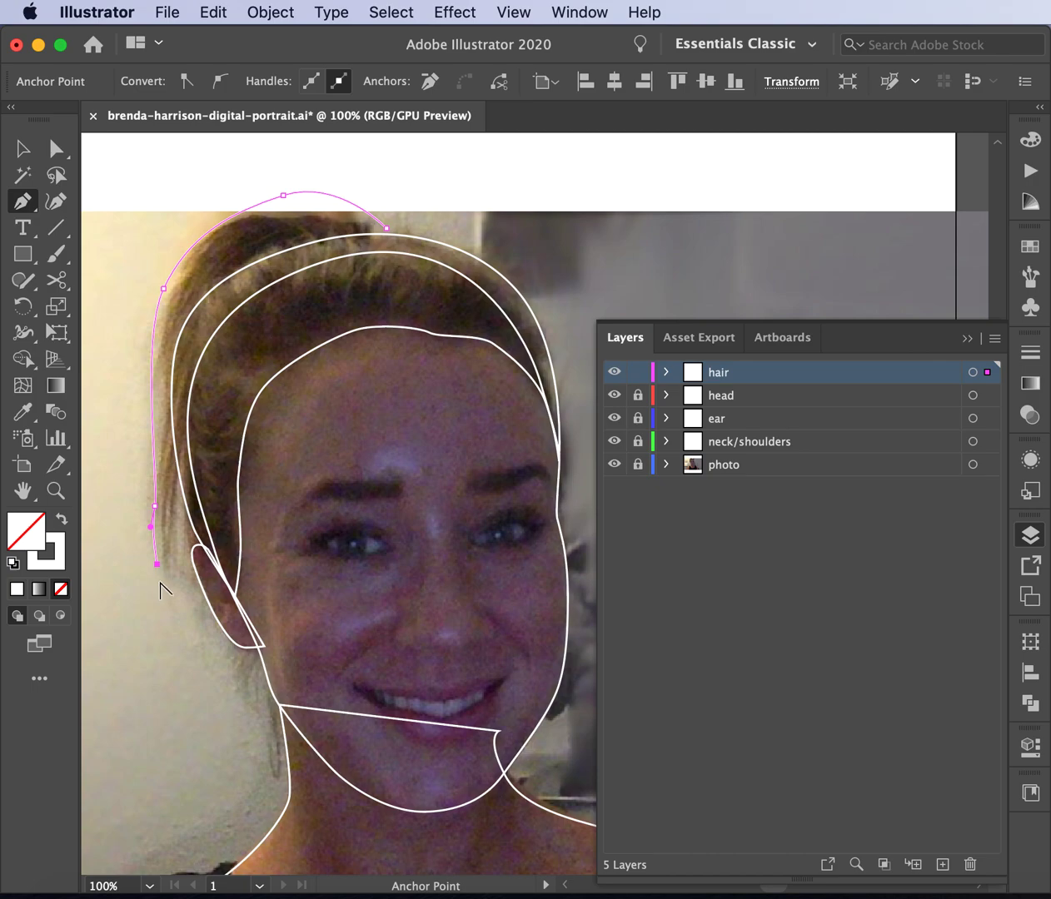
{"action": "left_click", "coordinate": [170, 530]}
{"action": "left_click", "coordinate": [175, 566]}
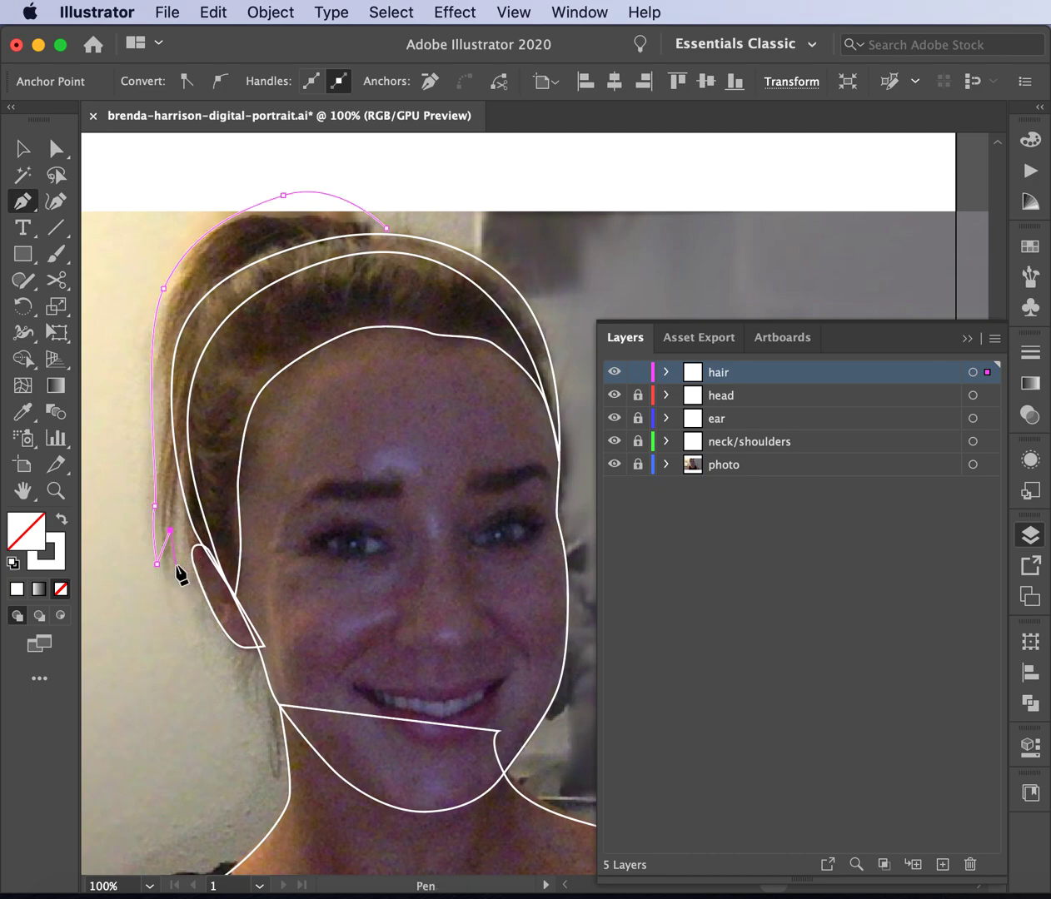
{"action": "left_click", "coordinate": [180, 523]}
{"action": "left_click", "coordinate": [189, 540]}
{"action": "left_click", "coordinate": [189, 517]}
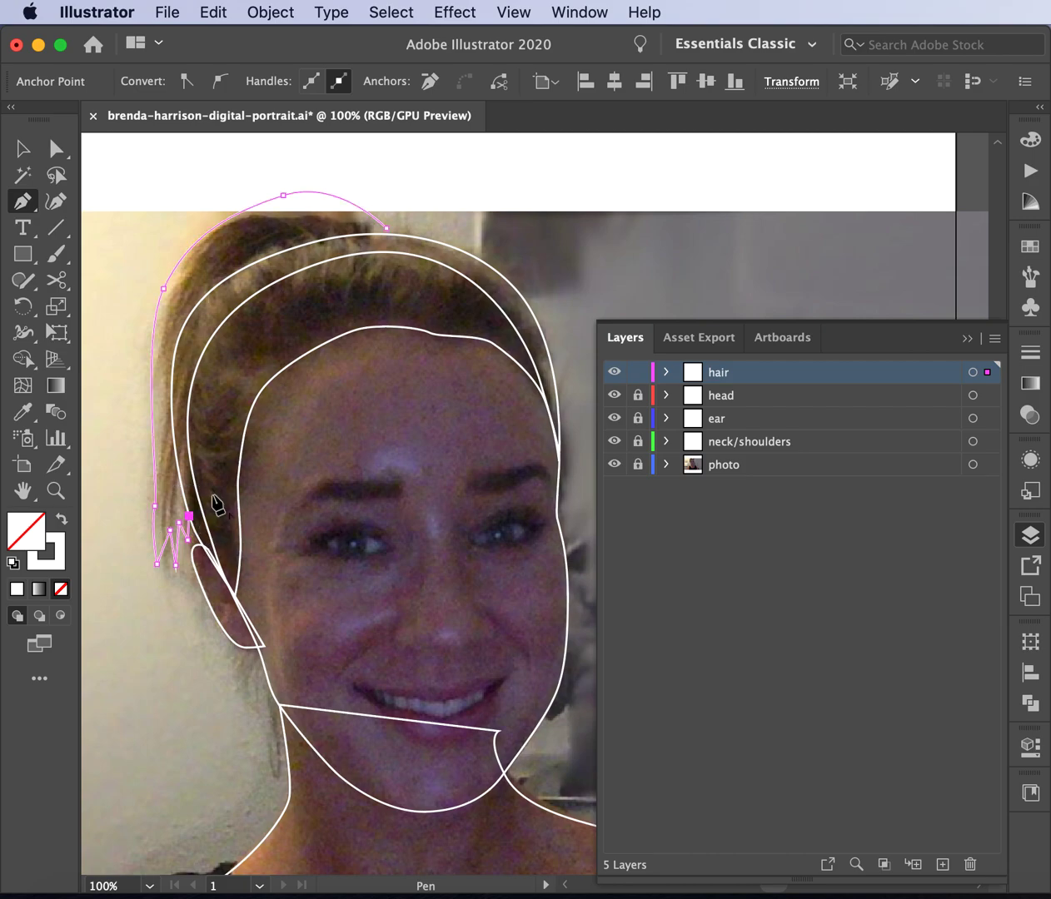
{"action": "left_click", "coordinate": [388, 228]}
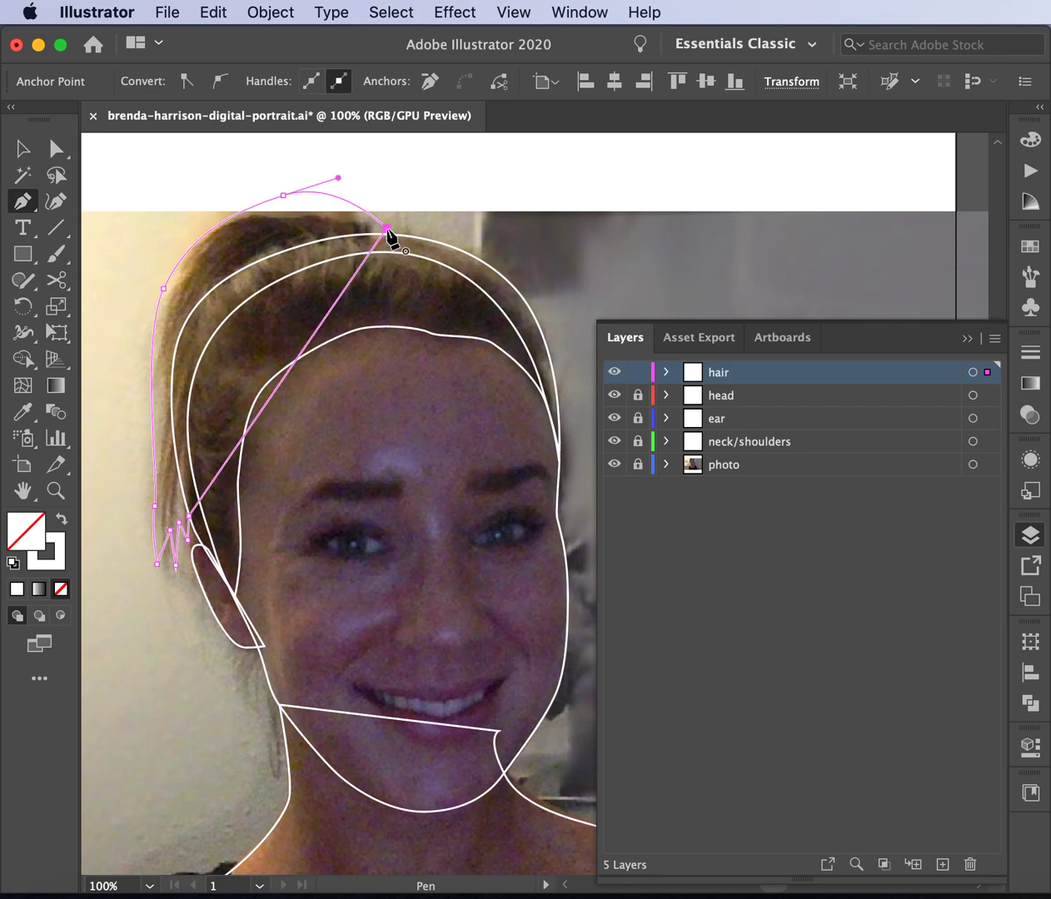
{"action": "left_click", "coordinate": [22, 149]}
{"action": "left_click", "coordinate": [148, 189]}
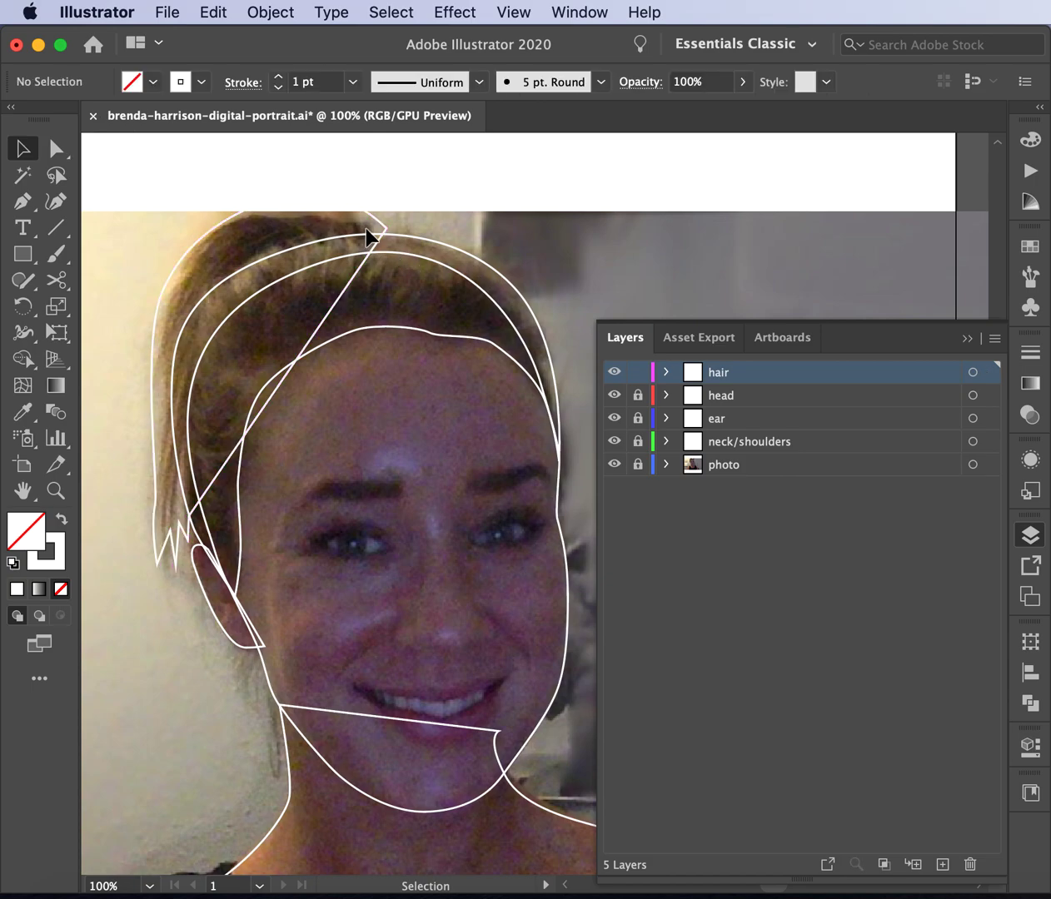
{"action": "left_click", "coordinate": [56, 148]}
- Drag the top anchor and its handles so the hair shape's top curve arcs over the crown
{"action": "left_click", "coordinate": [387, 229]}
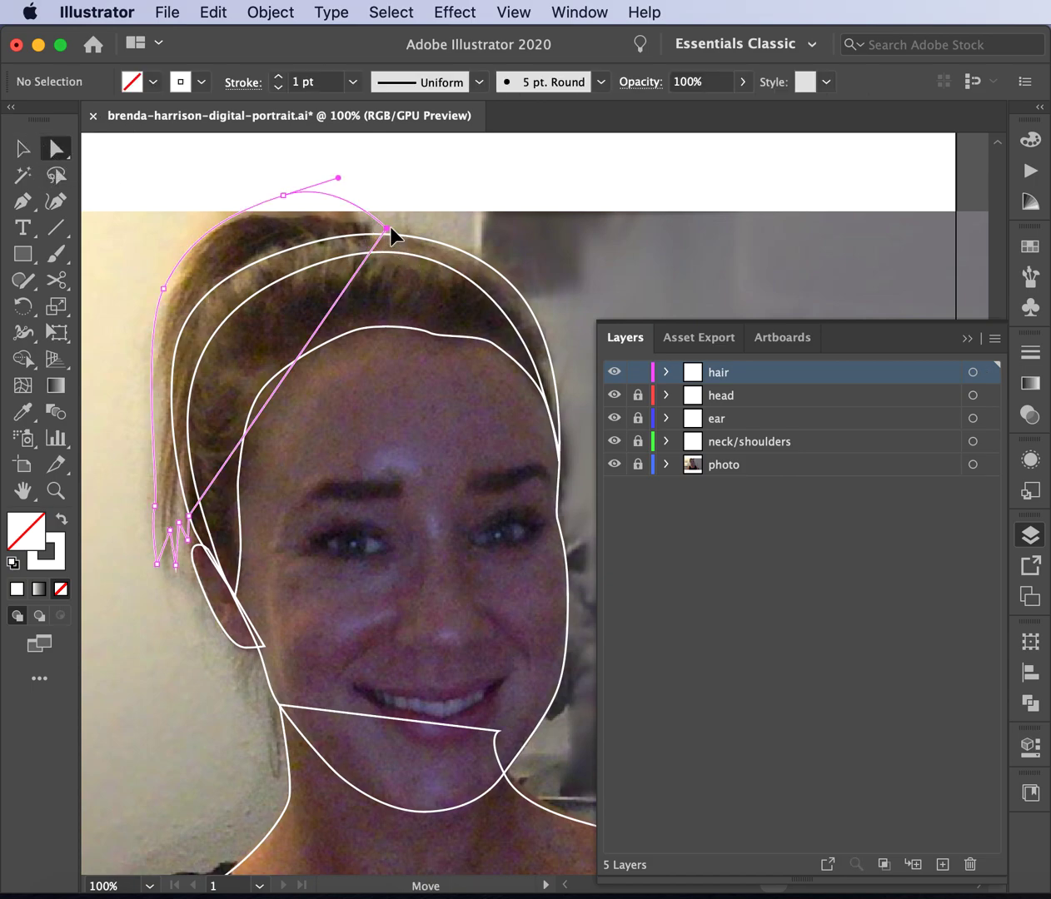
{"action": "left_click_drag", "start_coordinate": [391, 230], "coordinate": [392, 236]}
{"action": "left_click_drag", "start_coordinate": [339, 178], "coordinate": [354, 170]}
{"action": "left_click", "coordinate": [283, 195]}
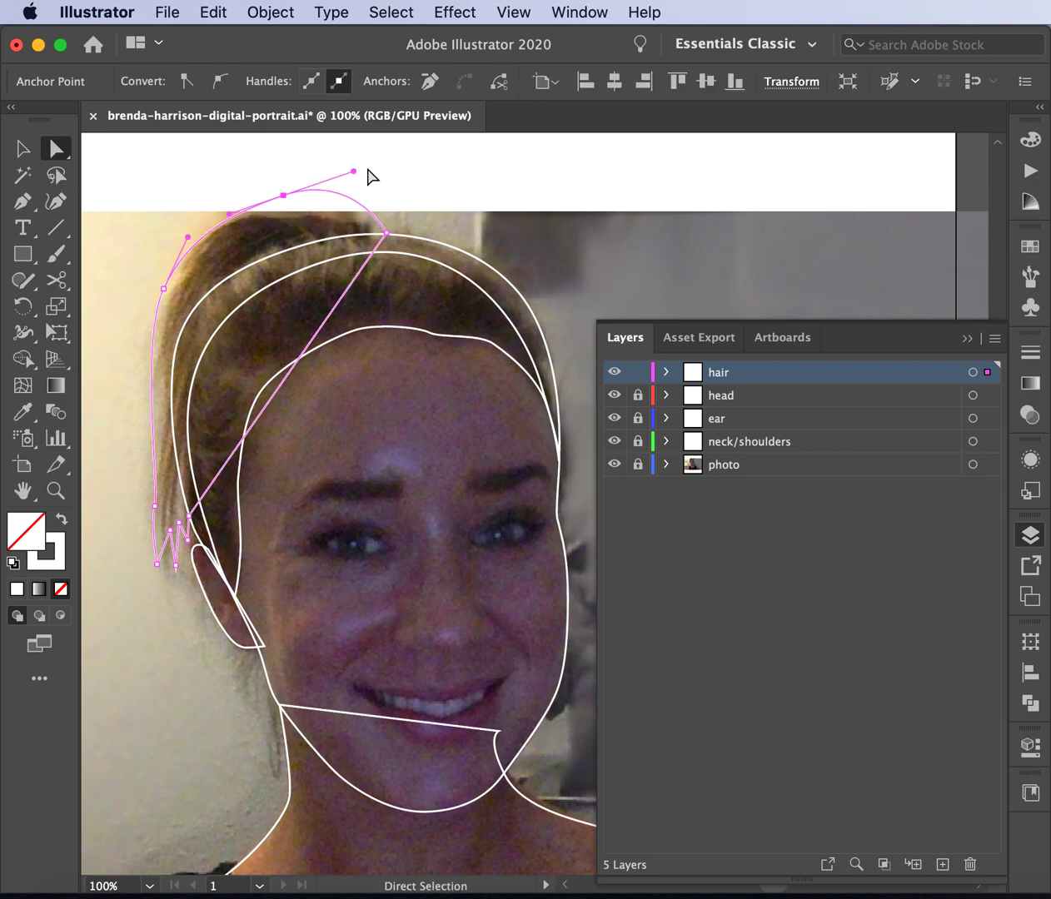
{"action": "left_click_drag", "start_coordinate": [353, 171], "coordinate": [354, 181]}
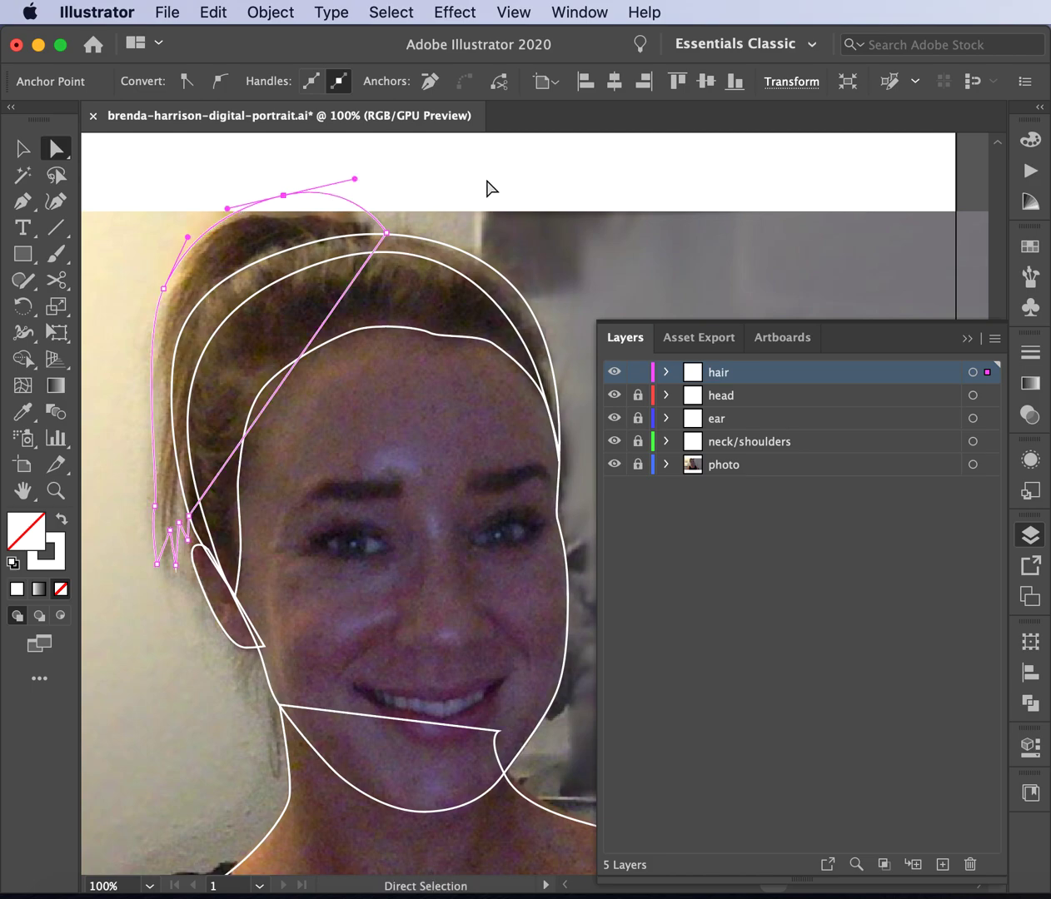
{"action": "left_click", "coordinate": [490, 188]}
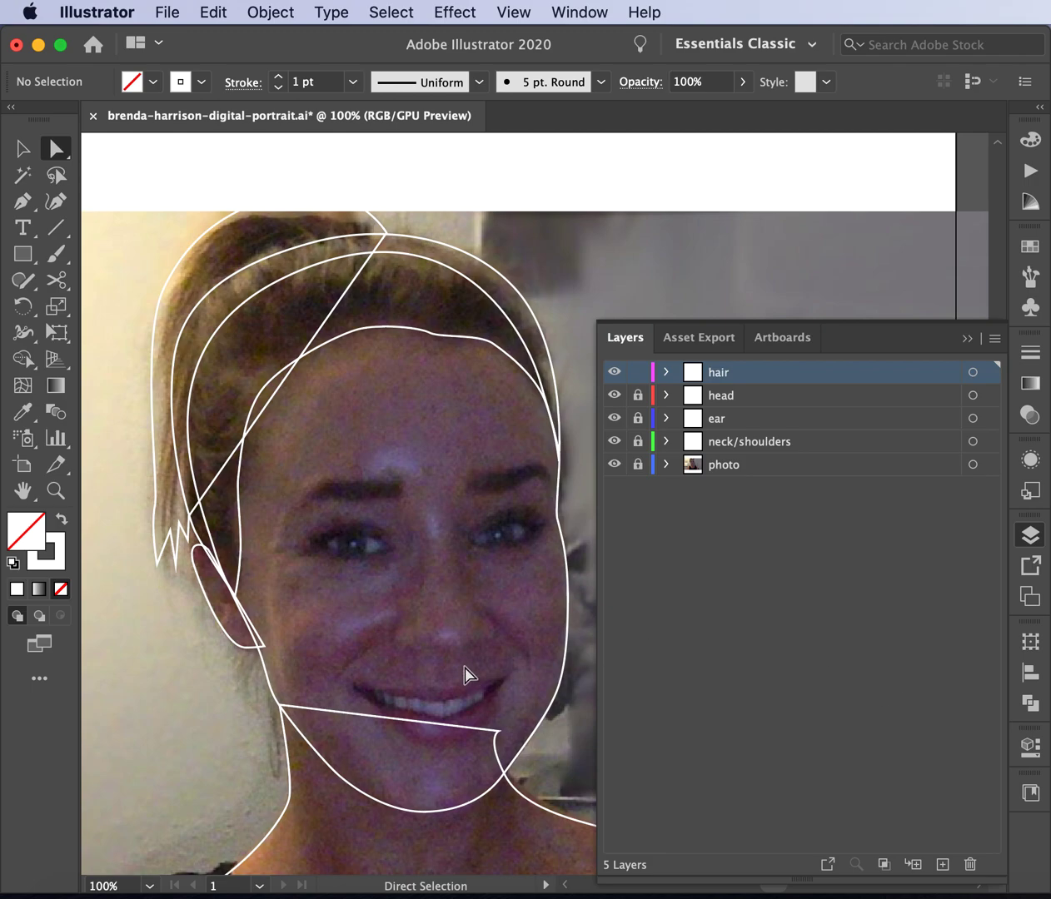
{"action": "scroll", "coordinate": [464, 675], "scroll_direction": "down", "scroll_amount": 3}
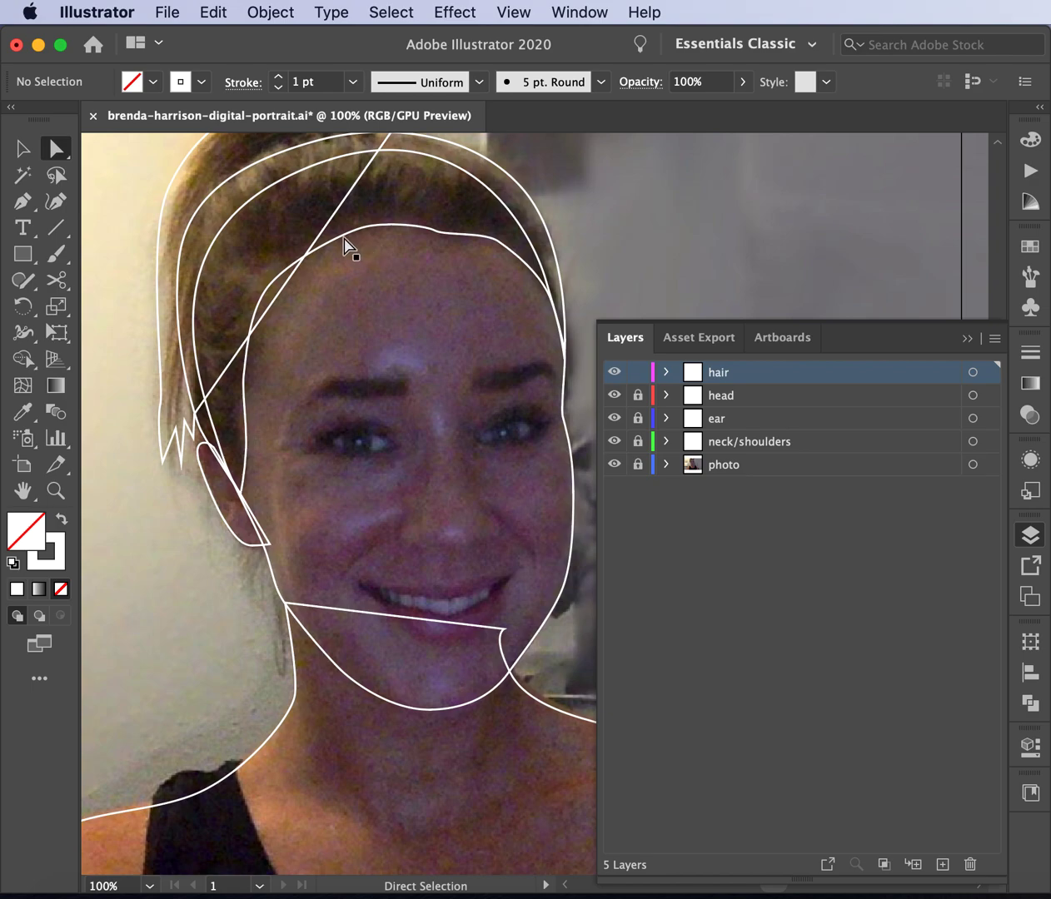
- Zoom out and sample the skin tone from the neck with the Eyedropper
{"action": "left_click", "coordinate": [23, 411]}
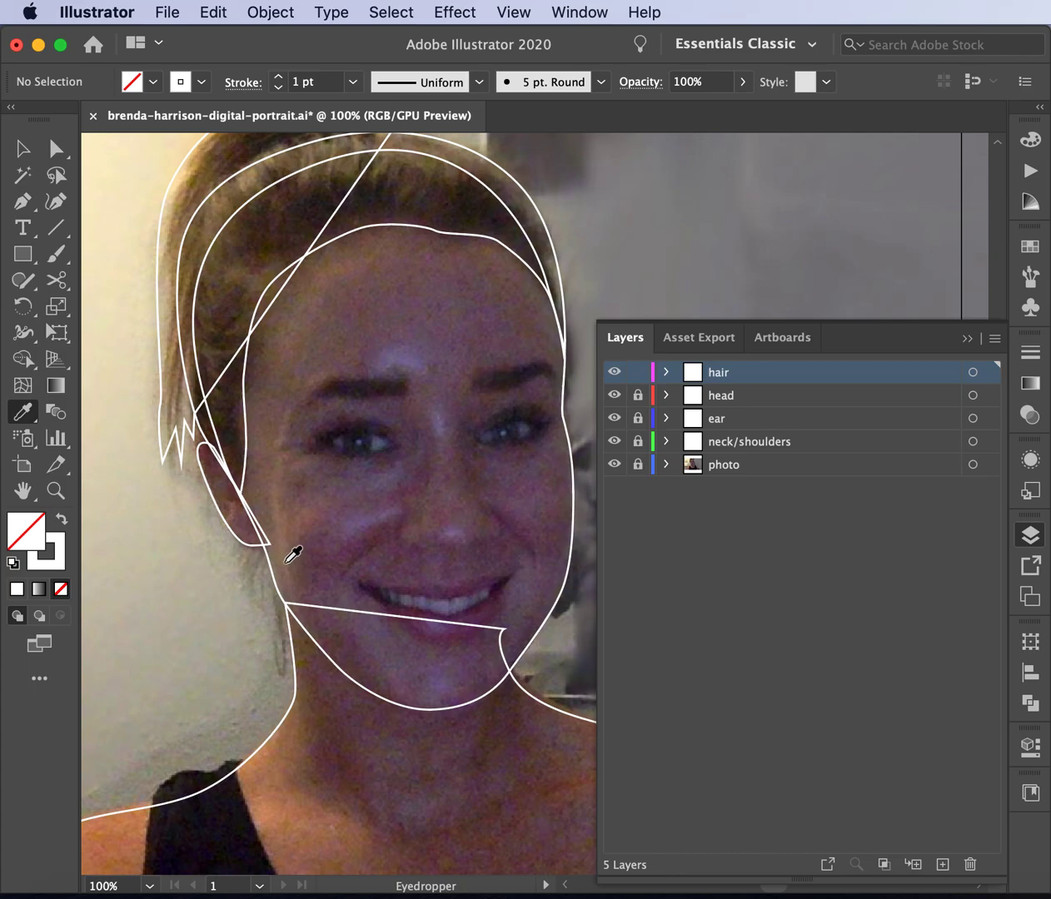
{"action": "scroll", "coordinate": [293, 571], "scroll_direction": "down", "scroll_amount": 6}
{"action": "scroll", "coordinate": [293, 571], "scroll_direction": "left", "scroll_amount": 2}
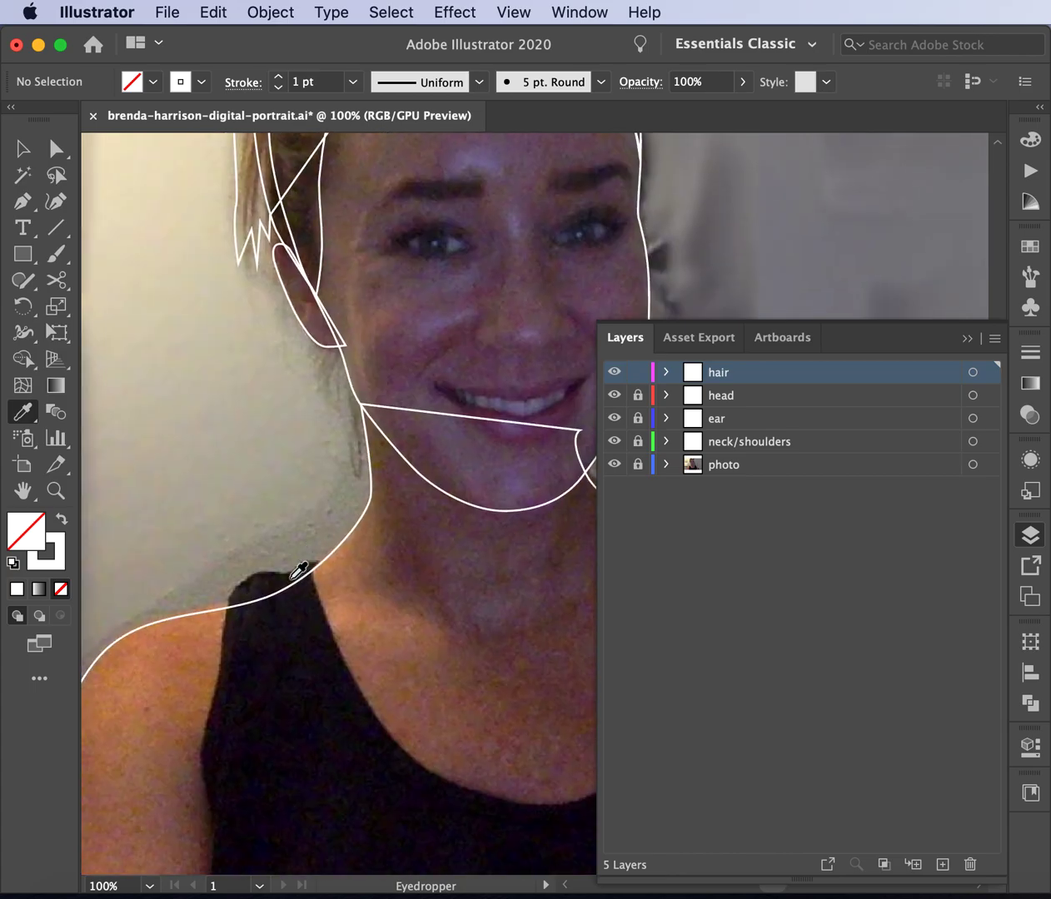
{"action": "scroll", "coordinate": [294, 574], "scroll_direction": "up", "scroll_amount": 4}
{"action": "scroll", "coordinate": [295, 574], "scroll_direction": "right", "scroll_amount": 2}
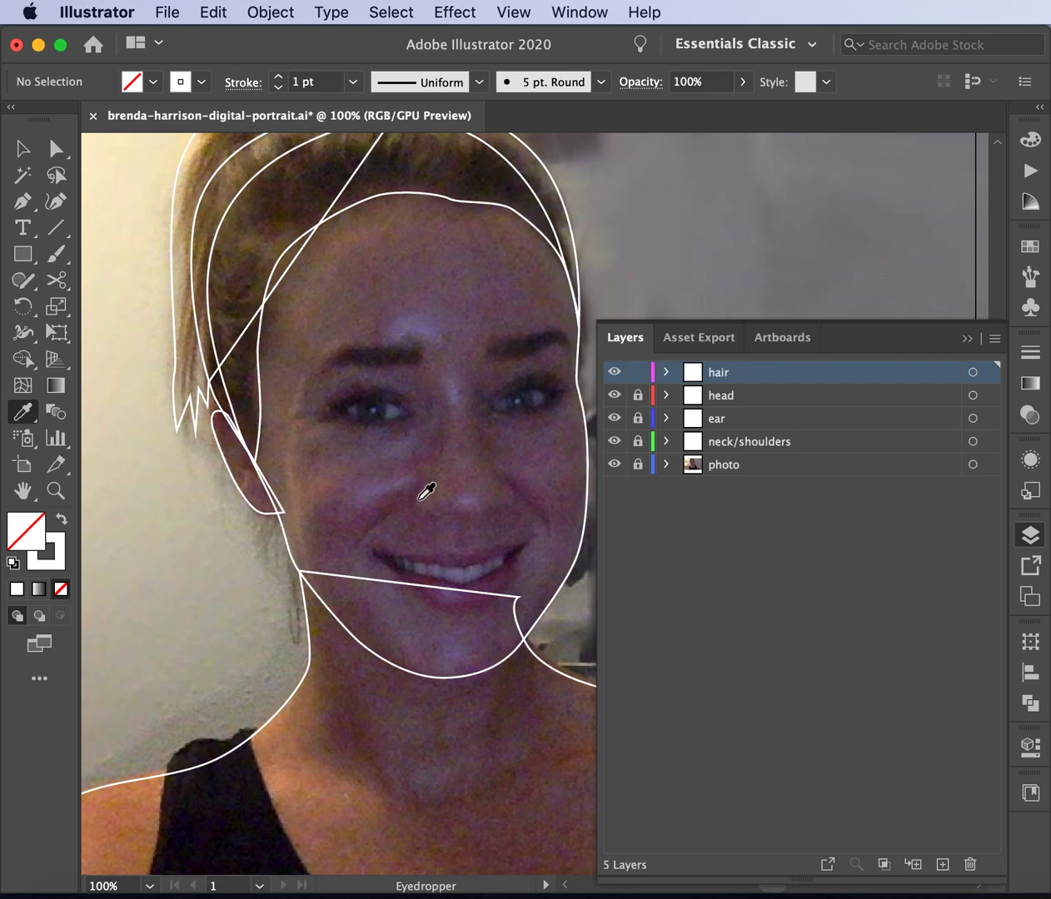
{"action": "key", "text": "super+minus"}
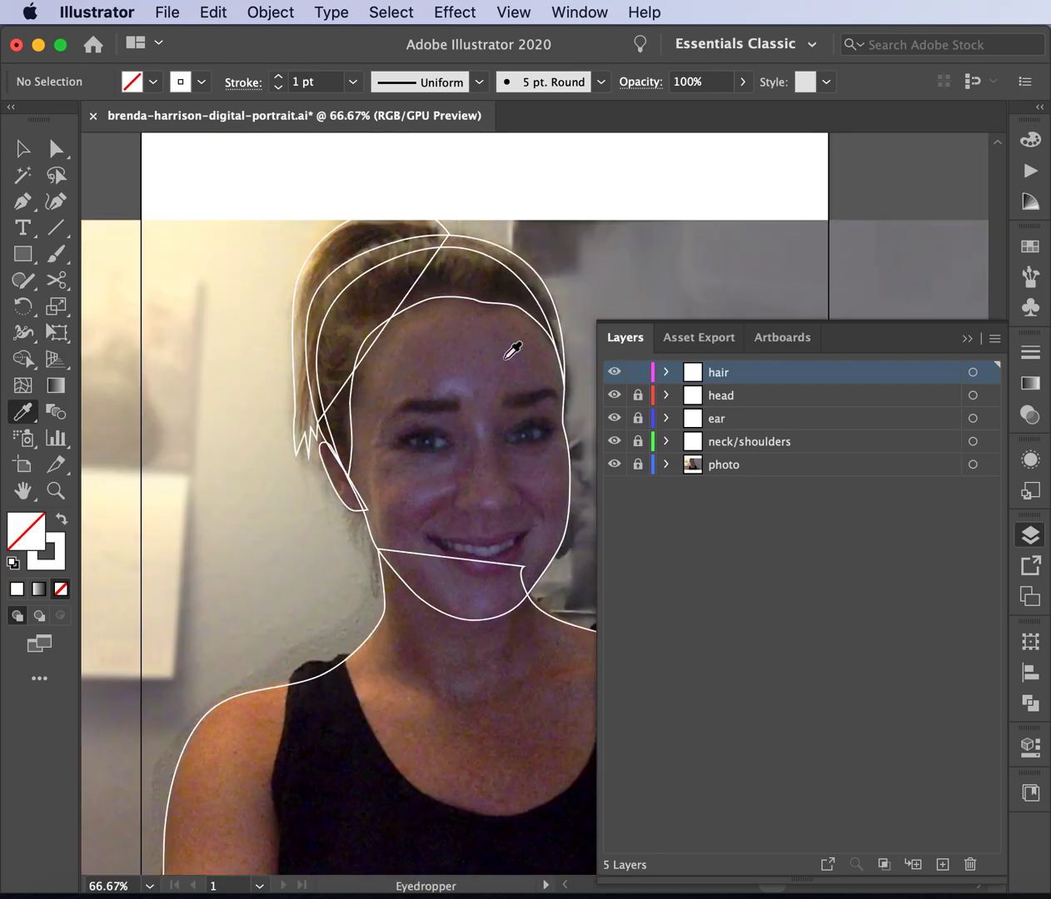
{"action": "scroll", "coordinate": [376, 561], "scroll_direction": "down", "scroll_amount": 3}
{"action": "scroll", "coordinate": [376, 561], "scroll_direction": "right", "scroll_amount": 1}
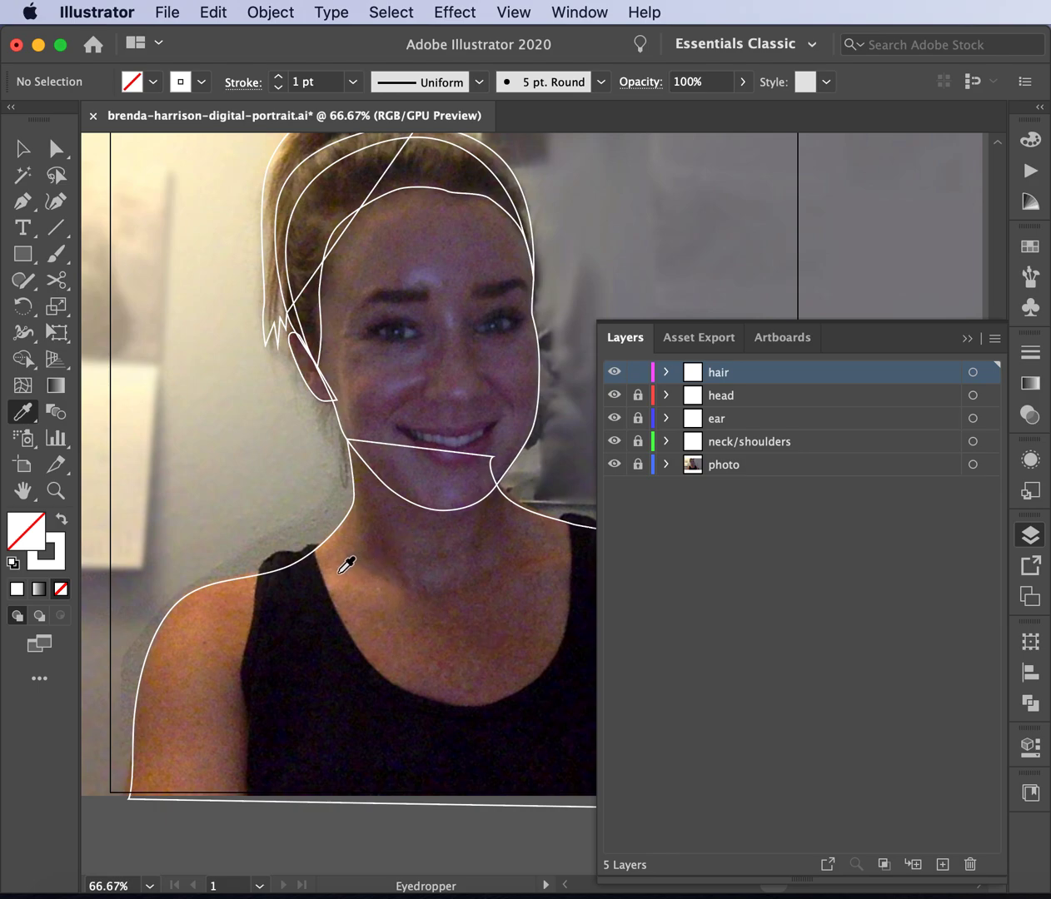
{"action": "left_click", "coordinate": [337, 576]}
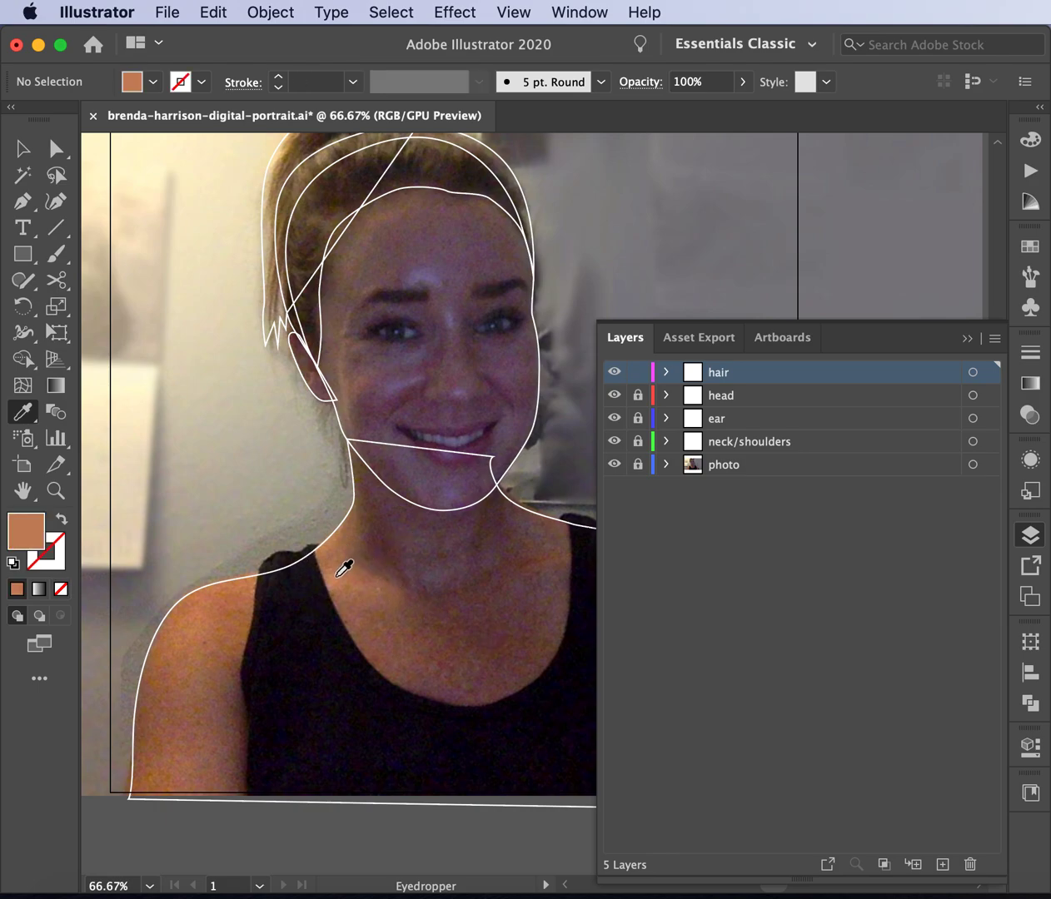
- Lighten the fill to R 214, G 146, B 112 and begin a new swatch from it
{"action": "double_click", "coordinate": [32, 533]}
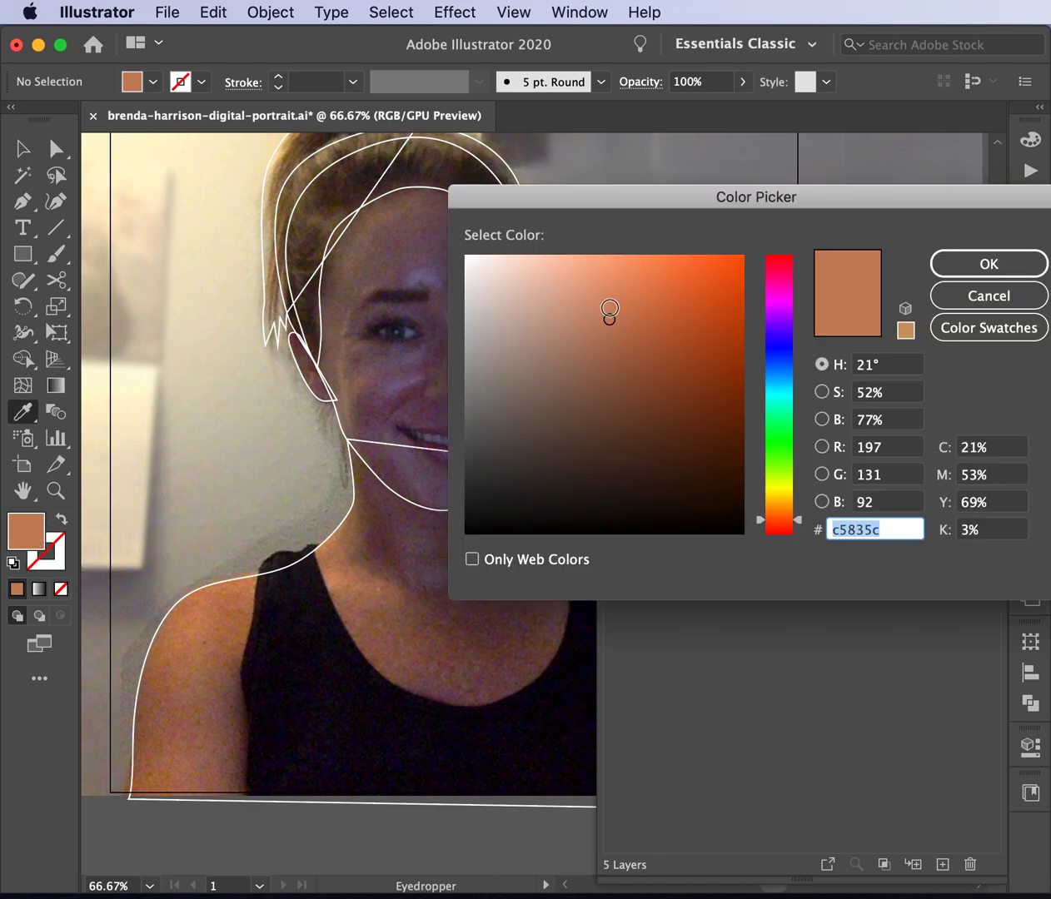
{"action": "left_click", "coordinate": [606, 303]}
{"action": "left_click", "coordinate": [600, 299]}
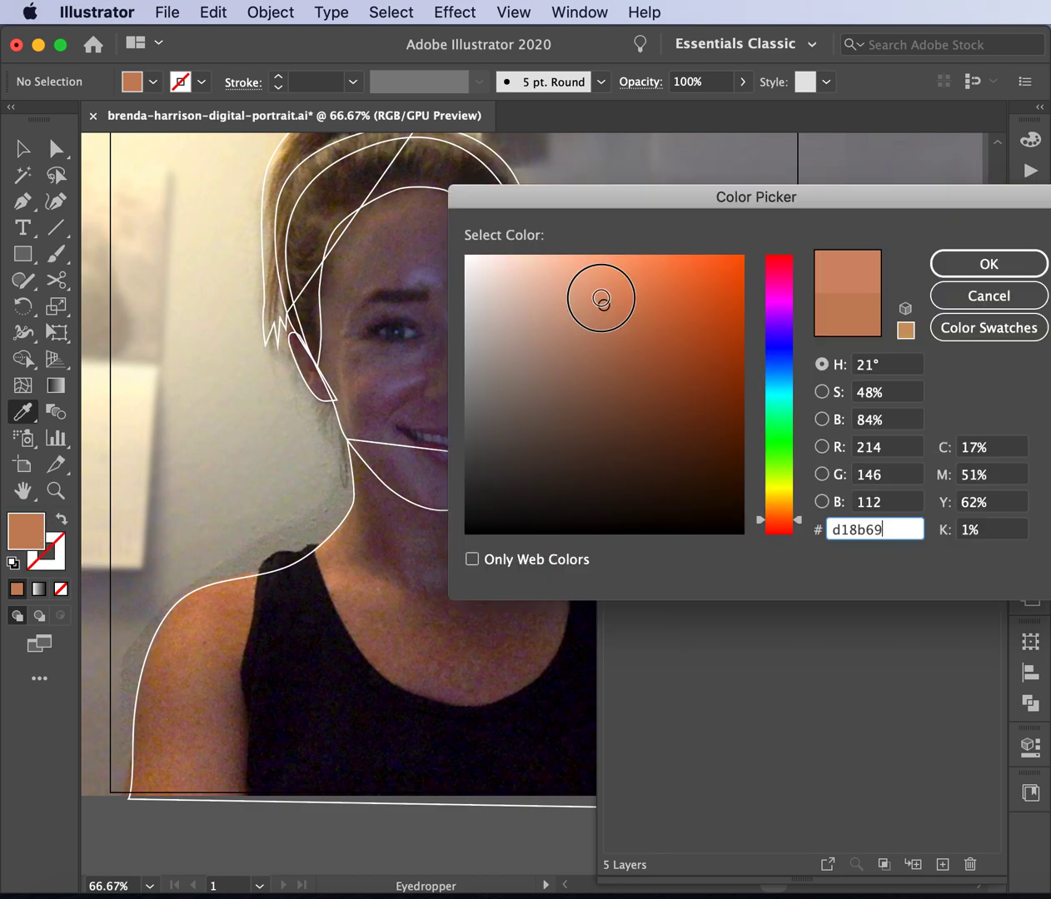
{"action": "left_click", "coordinate": [990, 258]}
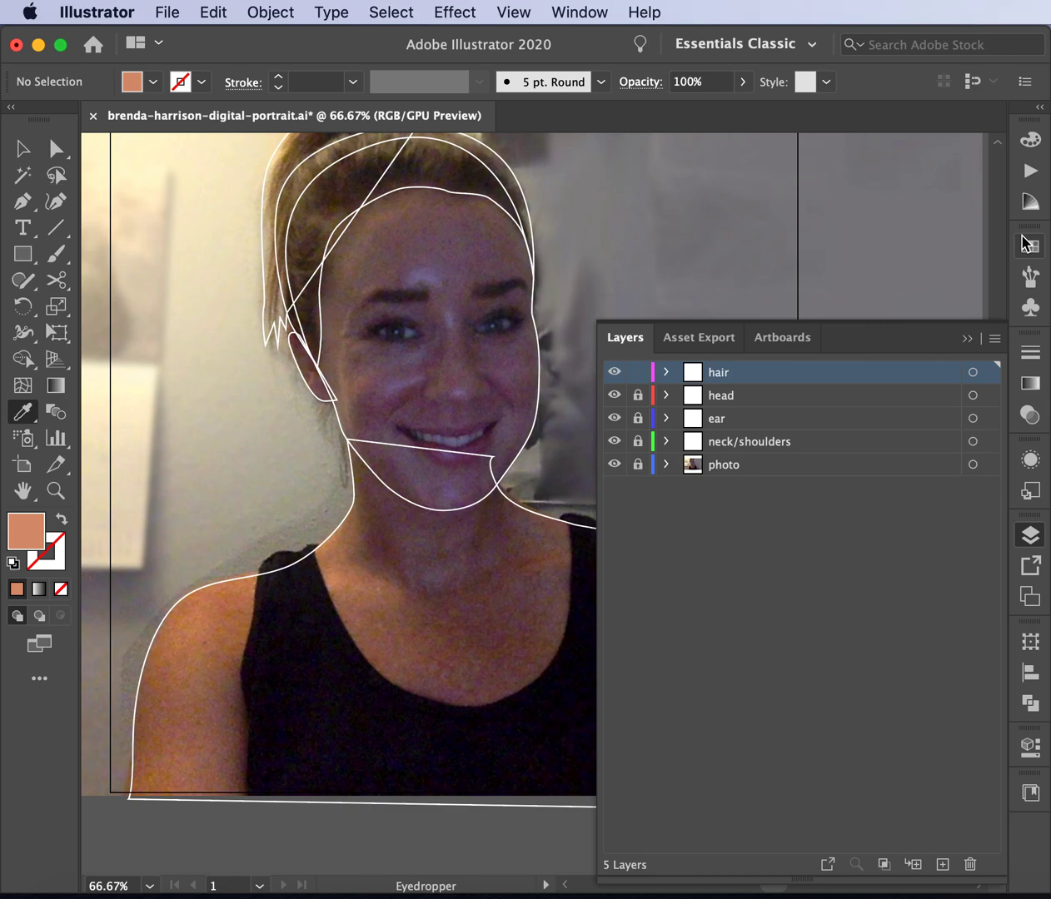
{"action": "left_click", "coordinate": [1028, 245]}
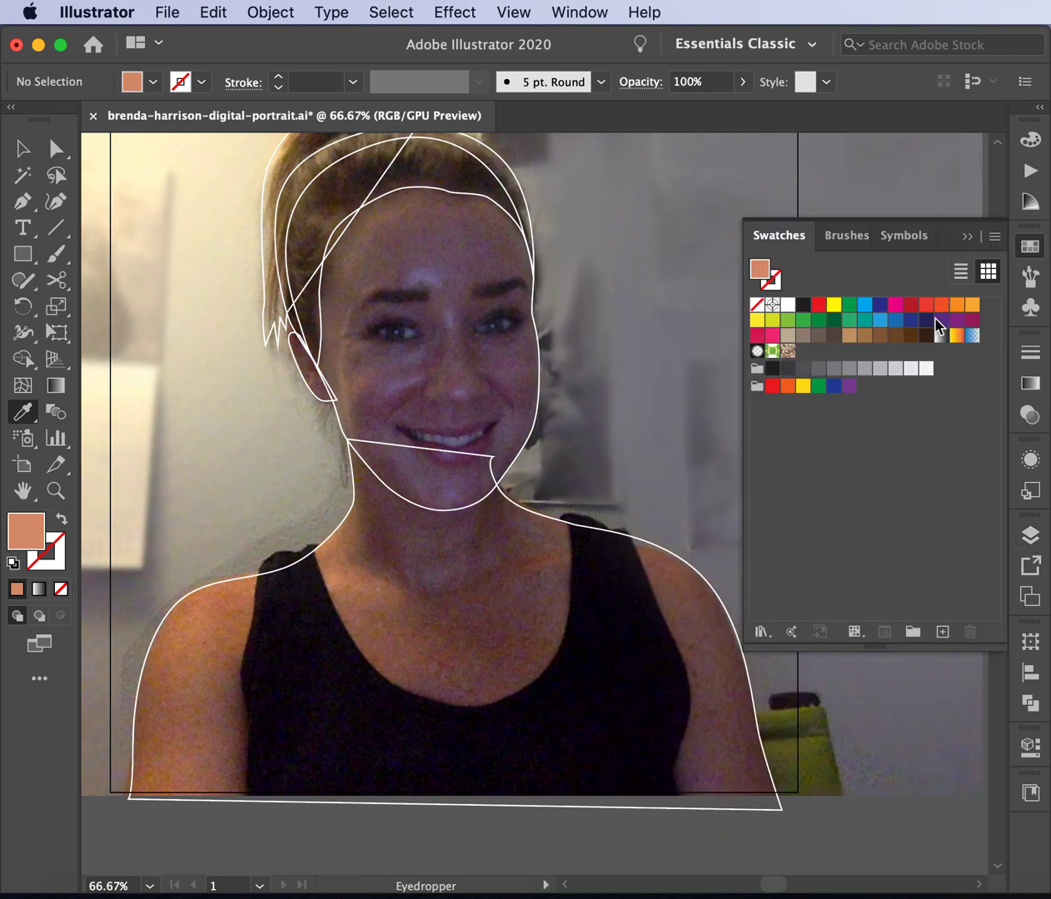
{"action": "left_click", "coordinate": [994, 237]}
{"action": "left_click", "coordinate": [1039, 239]}
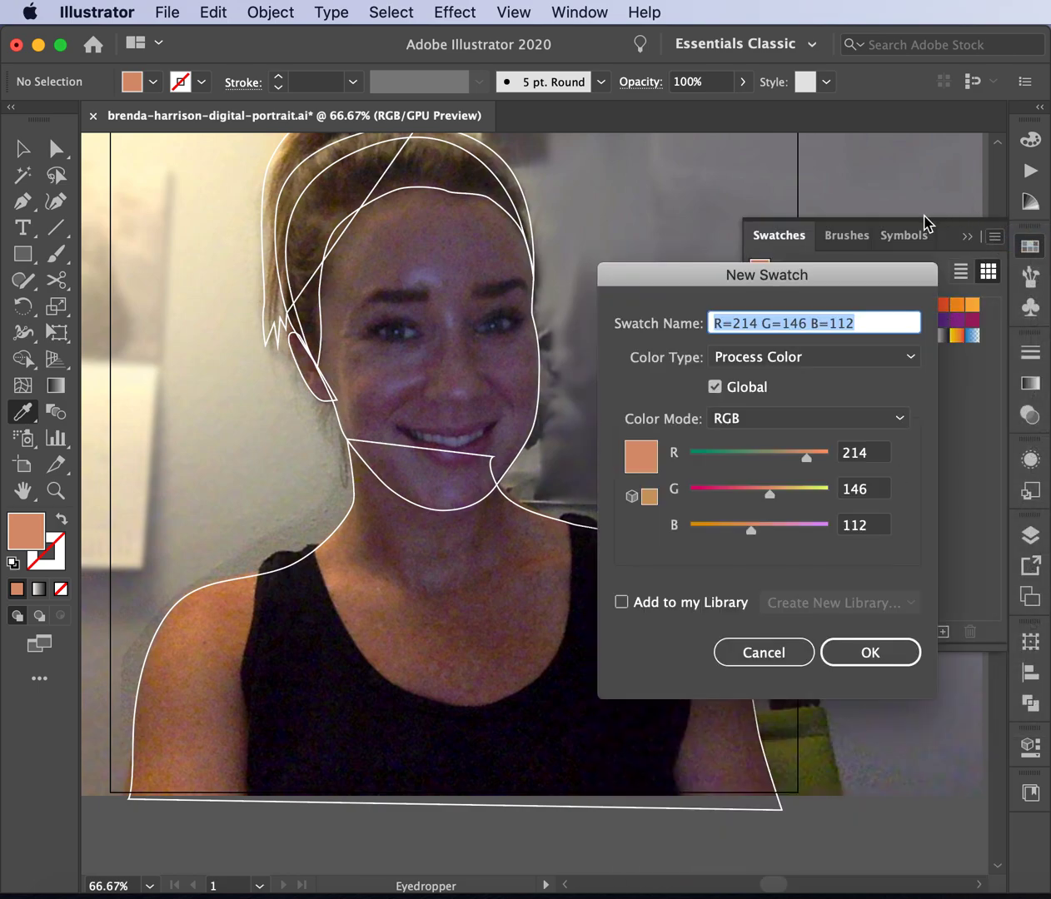
- Name the swatch 'skin base' and delete the default colour and pattern swatches from red onward
{"action": "type", "text": "skin"}
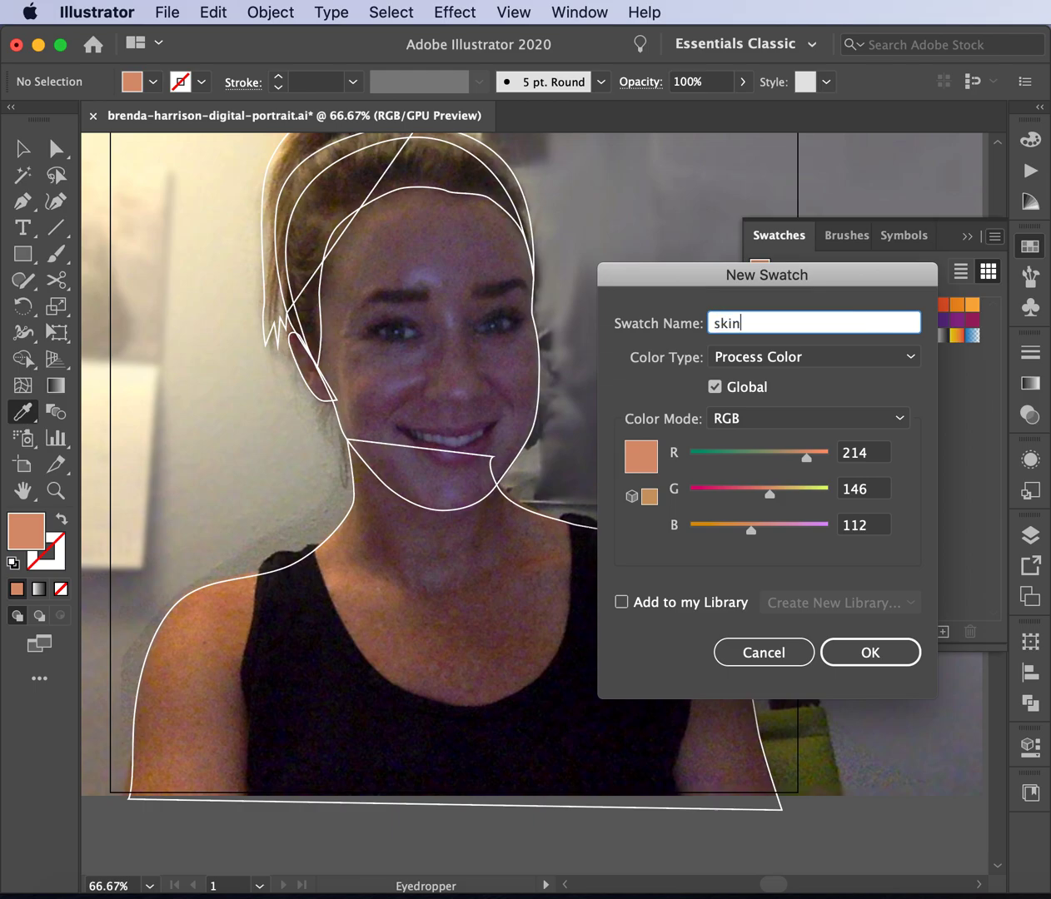
{"action": "type", "text": " base"}
{"action": "key", "text": "Return"}
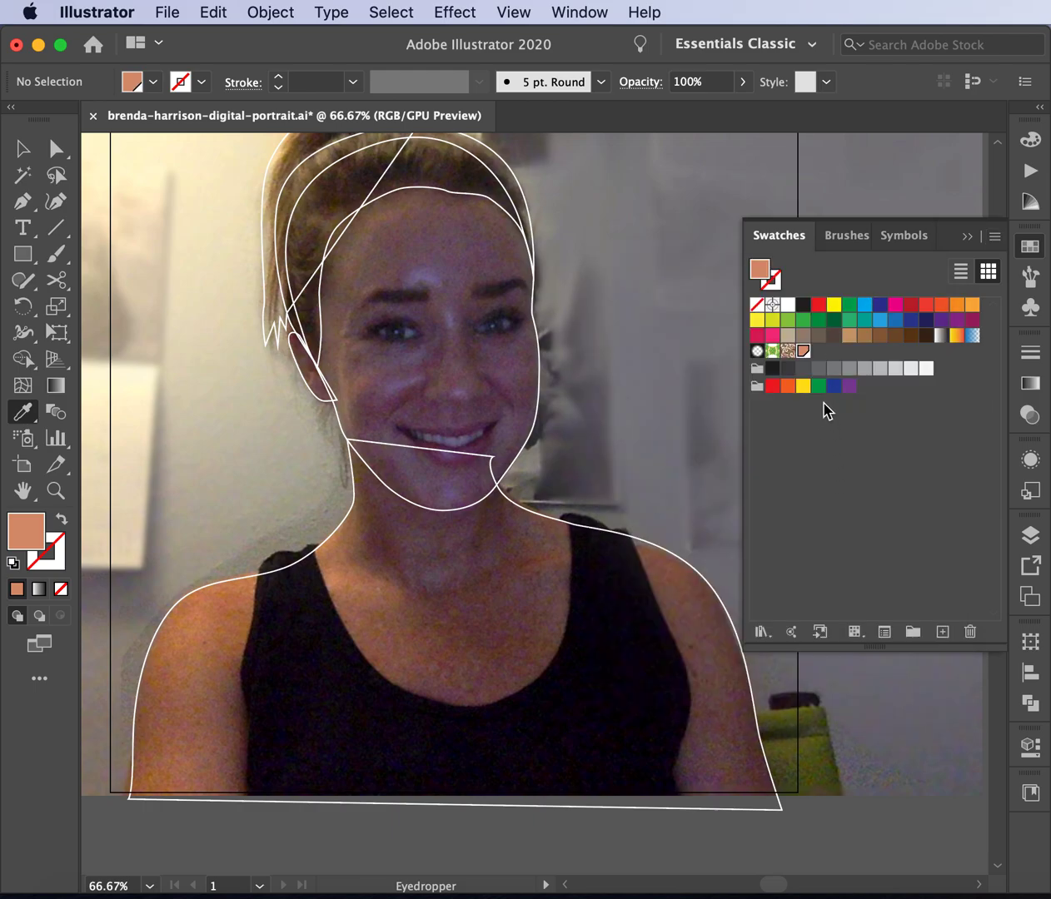
{"action": "left_click", "coordinate": [821, 307]}
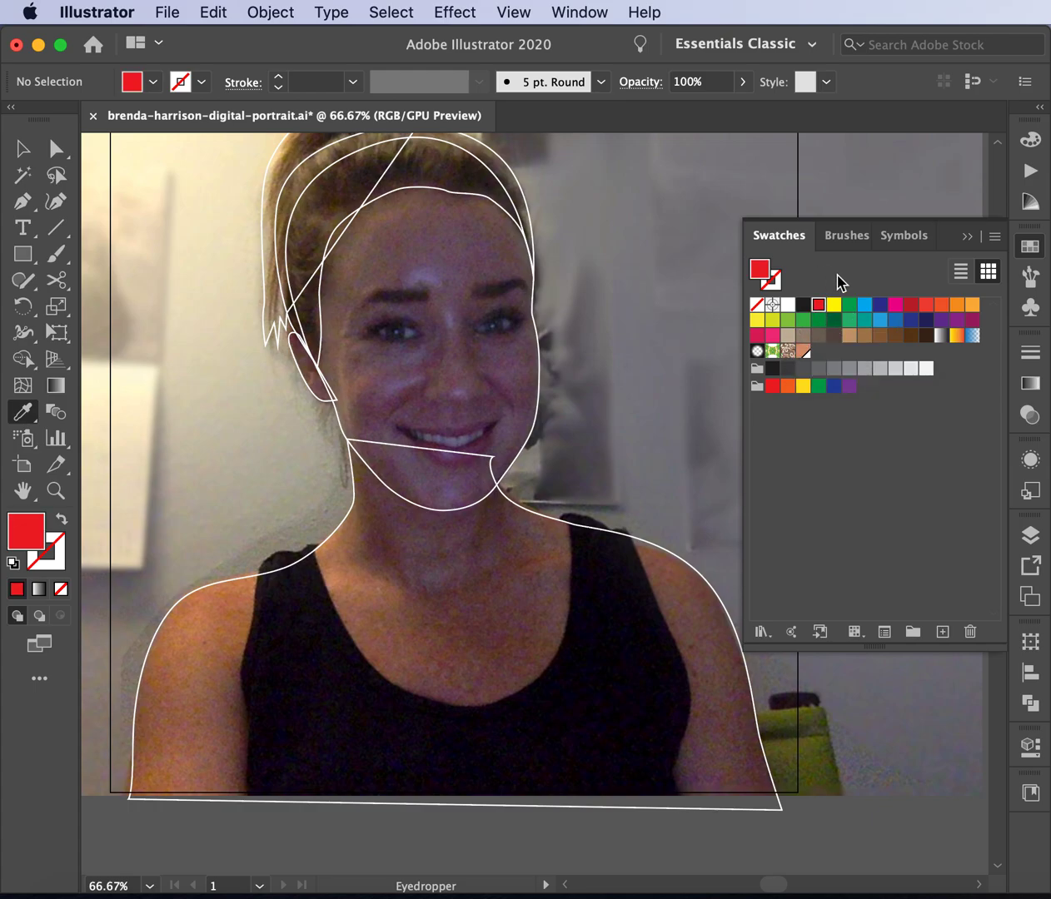
{"action": "left_click", "coordinate": [788, 351], "text": "shift"}
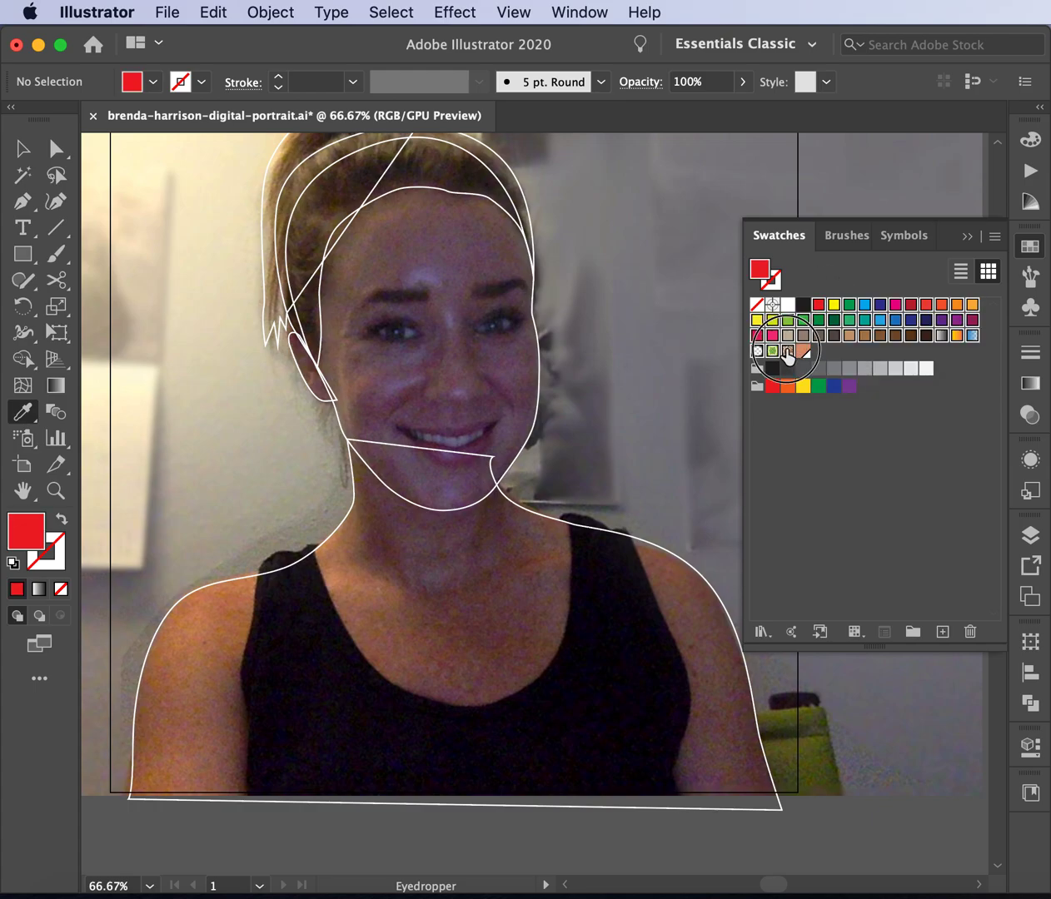
{"action": "left_click", "coordinate": [971, 632]}
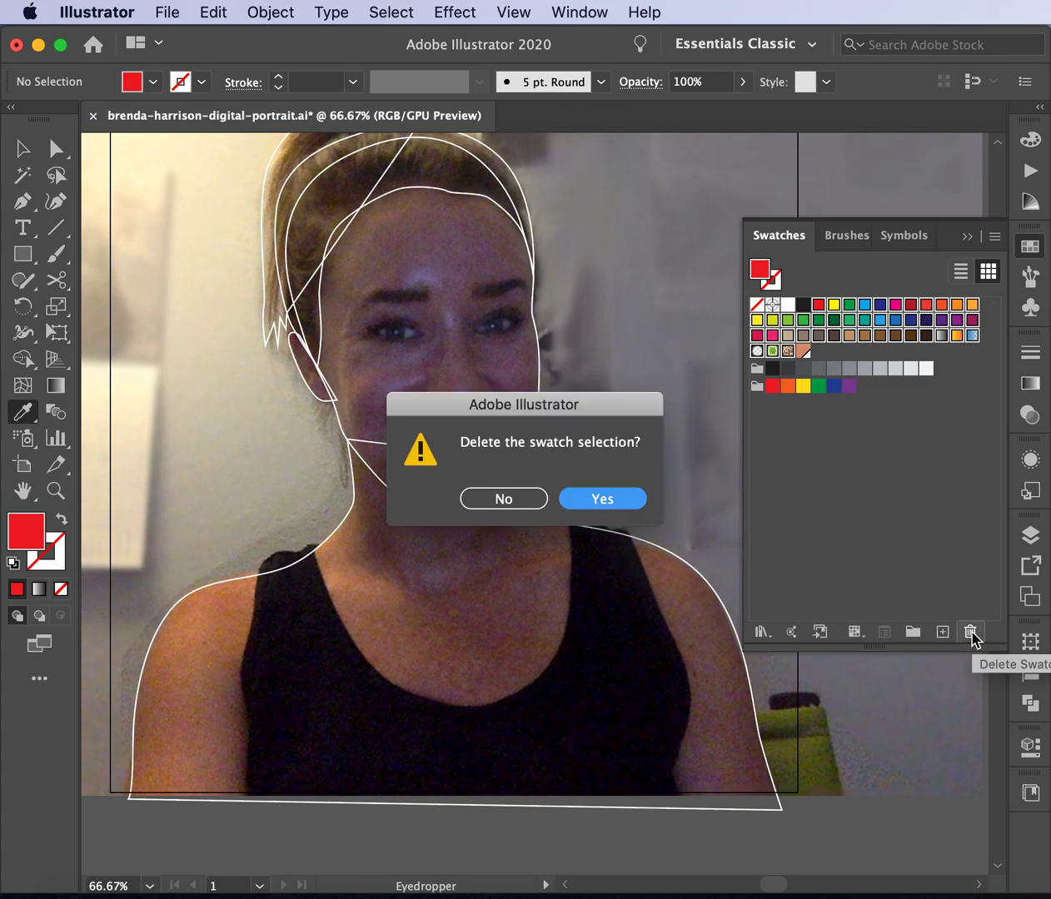
{"action": "left_click", "coordinate": [600, 502]}
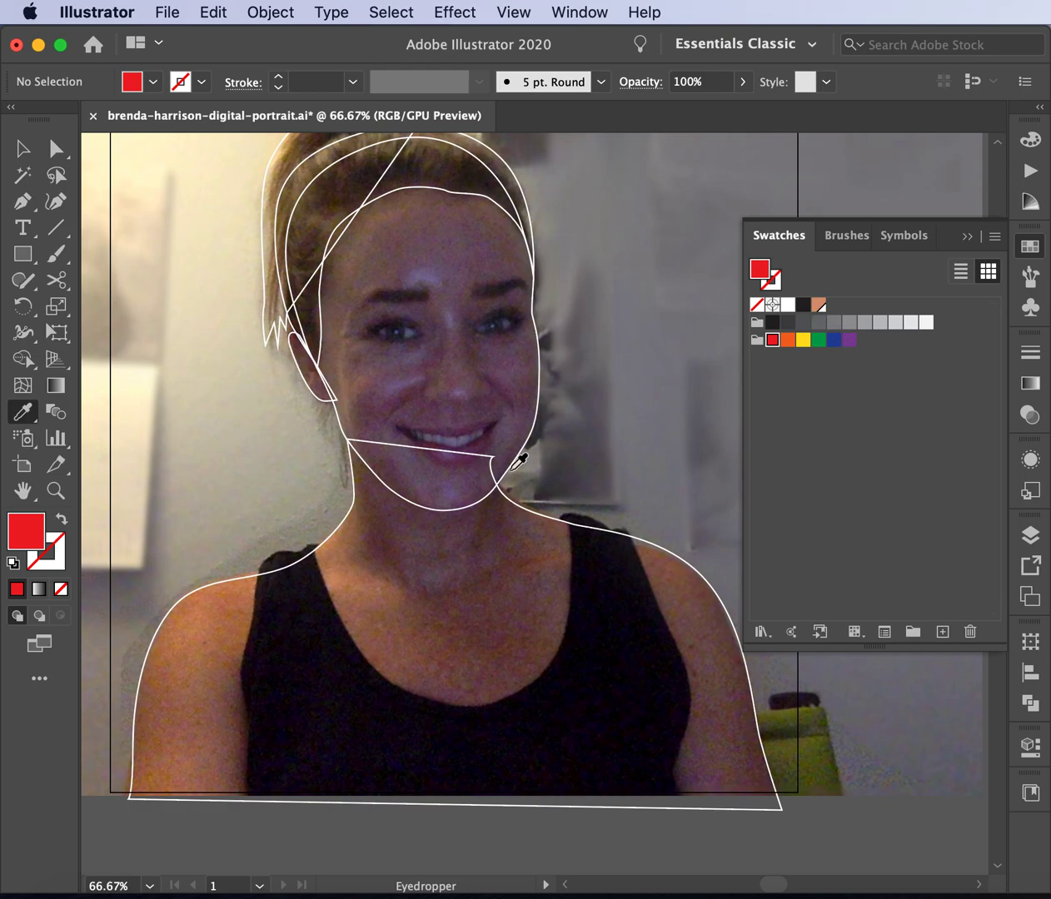
- Sample the hair's dark brown (R 84, G 61, B 34) and save it as swatch 'hair base'
{"action": "left_click", "coordinate": [322, 185]}
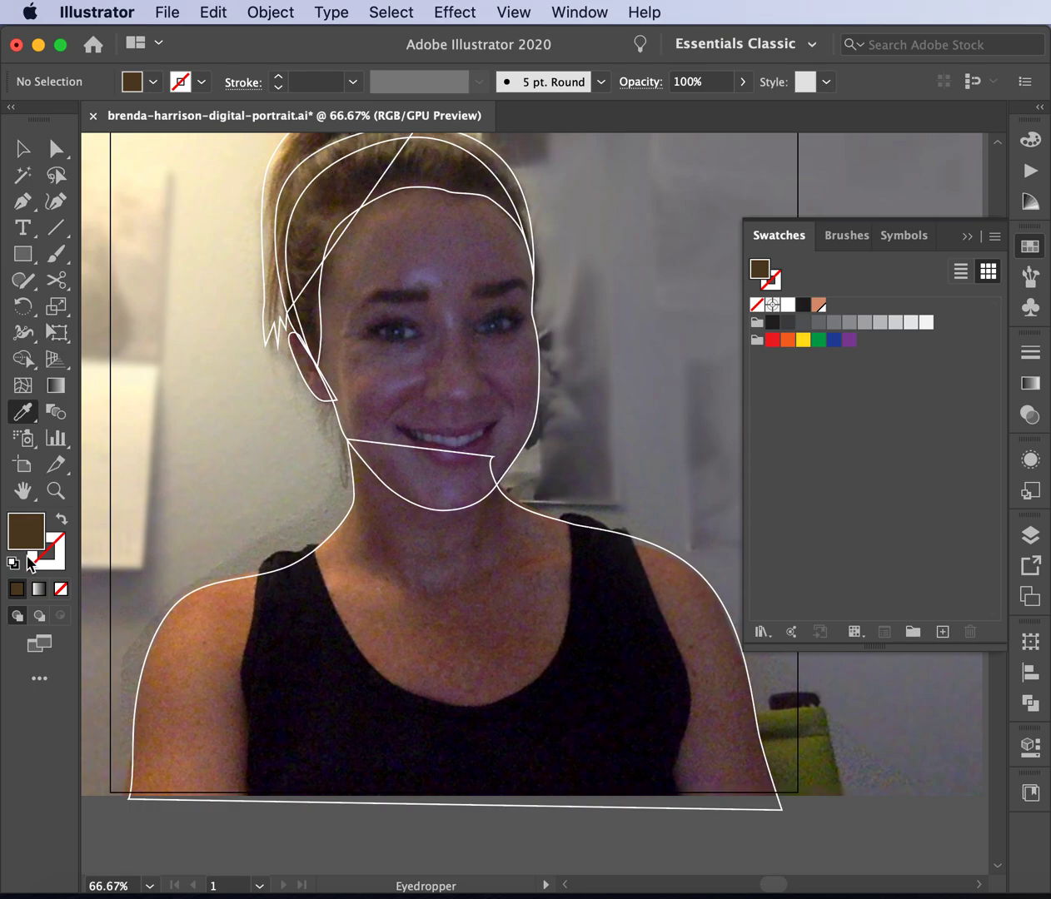
{"action": "scroll", "coordinate": [551, 324], "scroll_direction": "left", "scroll_amount": 2}
{"action": "left_click", "coordinate": [994, 236]}
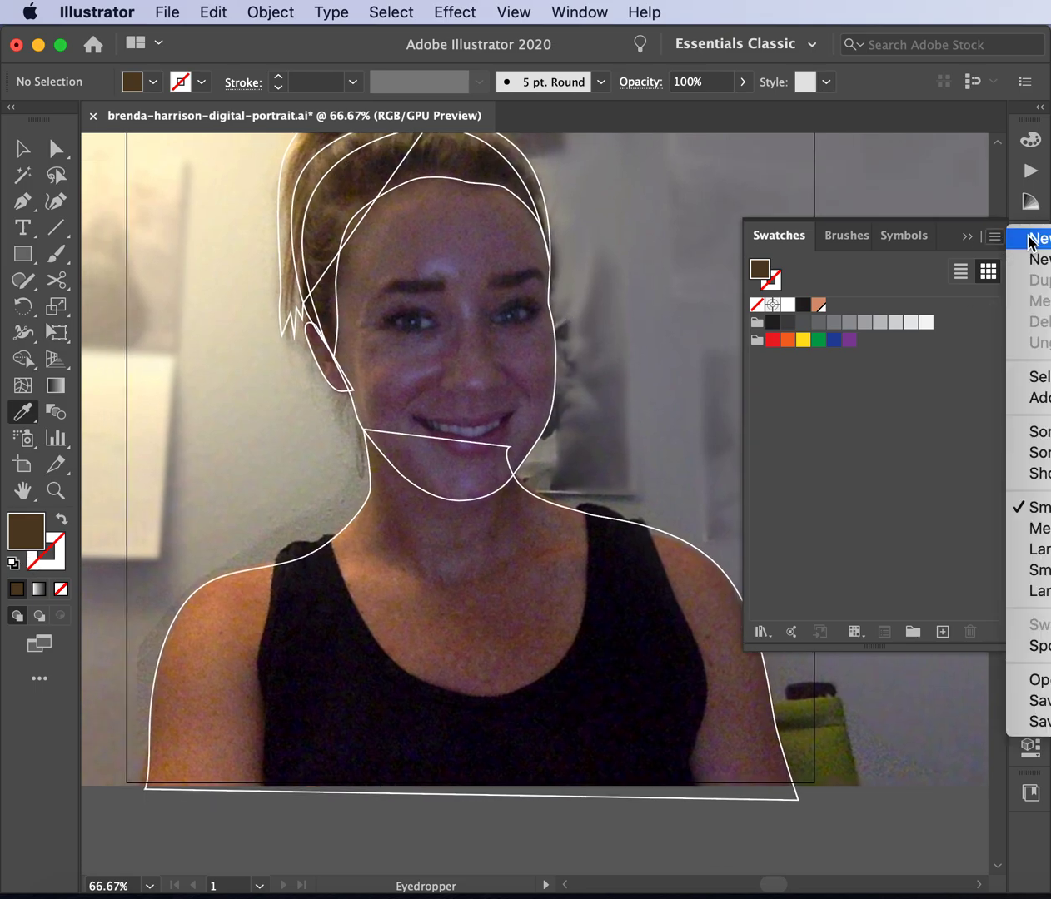
{"action": "left_click", "coordinate": [1033, 238]}
{"action": "type", "text": "hair base"}
{"action": "key", "text": "Return"}
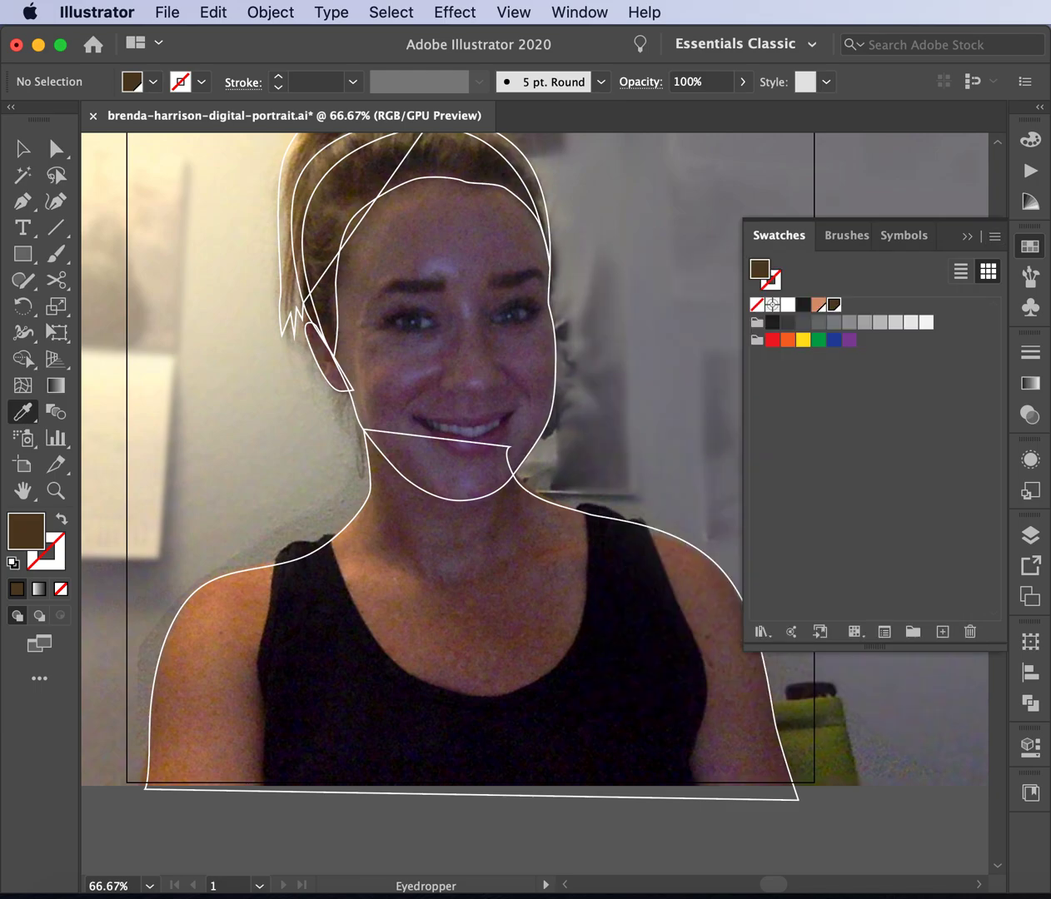
{"action": "left_click", "coordinate": [22, 148]}
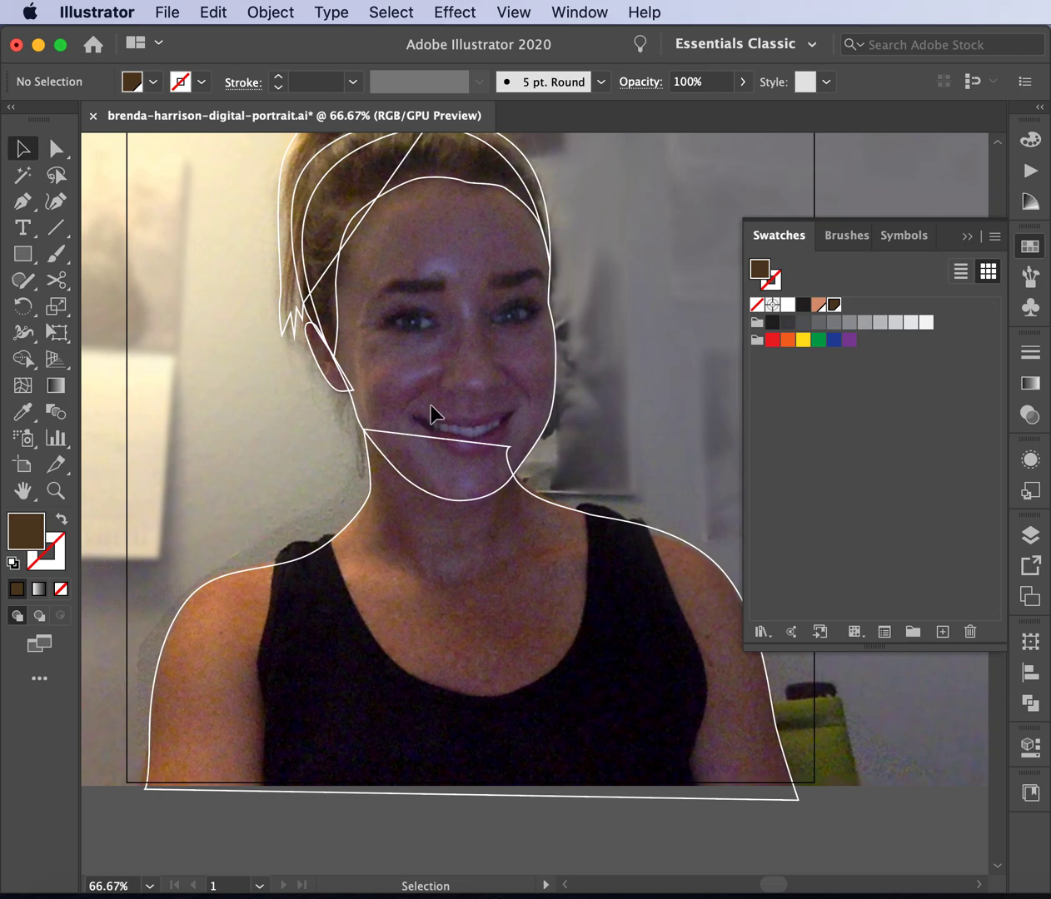
- Unlock the head, ear and neck/shoulders layers
{"action": "left_click", "coordinate": [1030, 535]}
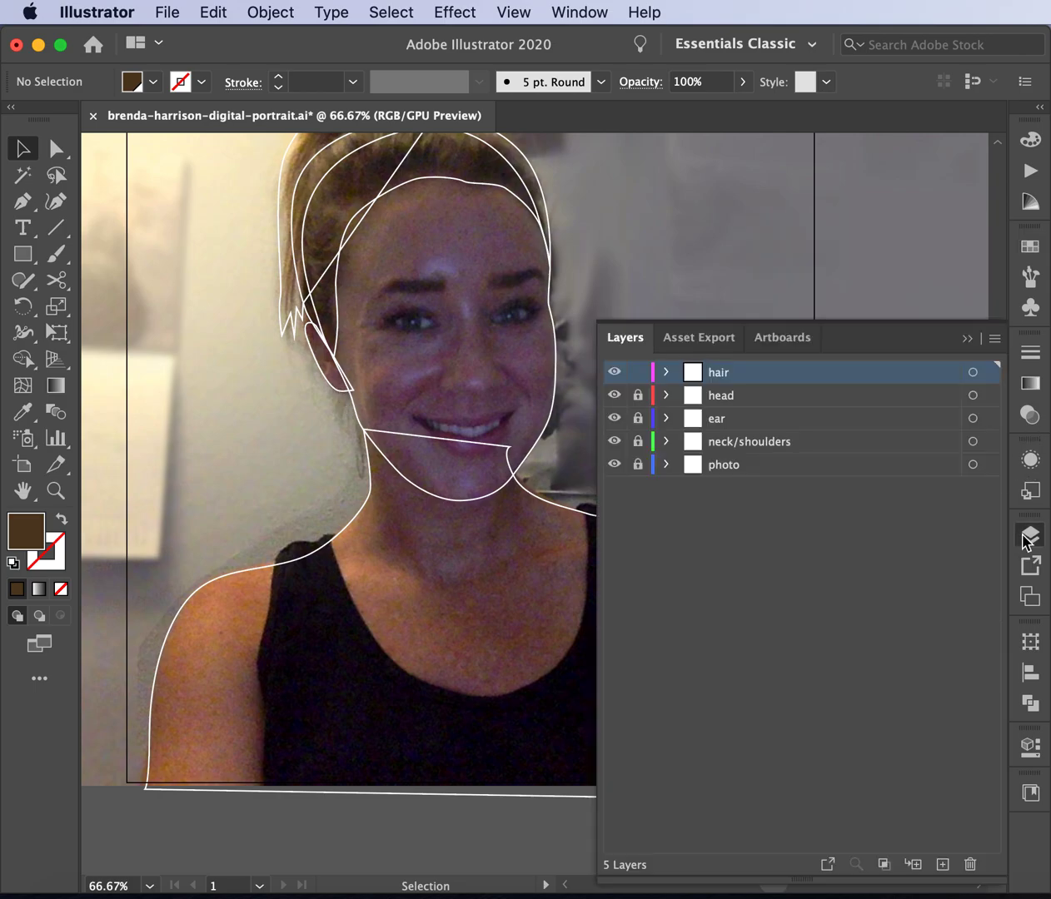
{"action": "left_click", "coordinate": [638, 395]}
{"action": "left_click", "coordinate": [637, 418]}
{"action": "left_click", "coordinate": [638, 441]}
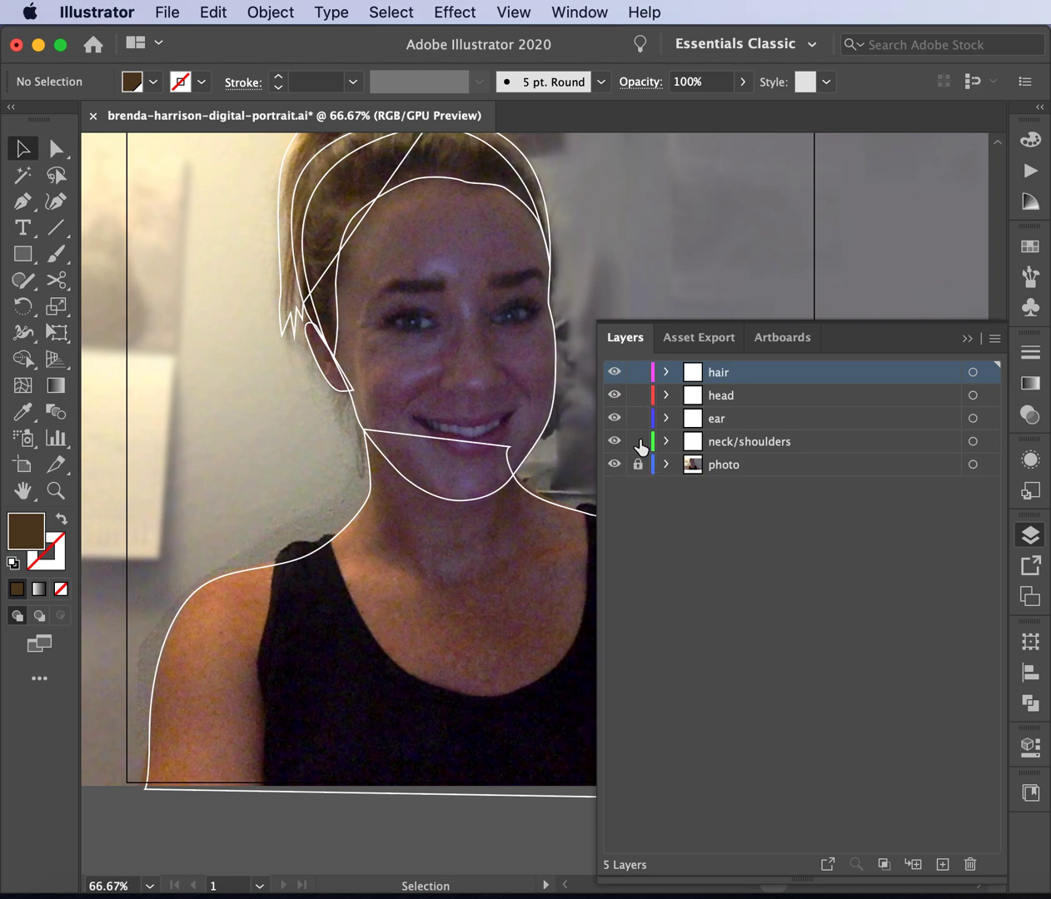
- Fill the head, neck/shoulders and ear shapes with the skin base swatch
{"action": "left_click", "coordinate": [301, 243]}
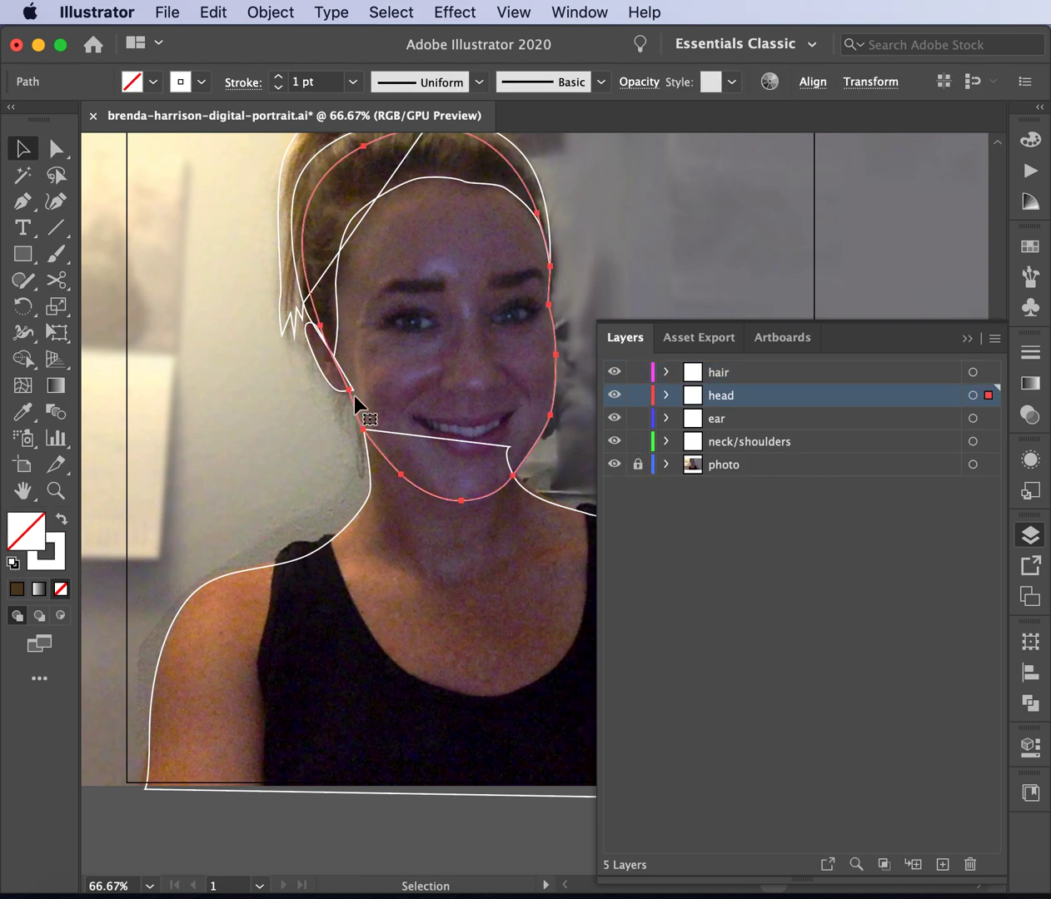
{"action": "left_click", "coordinate": [364, 505], "text": "shift"}
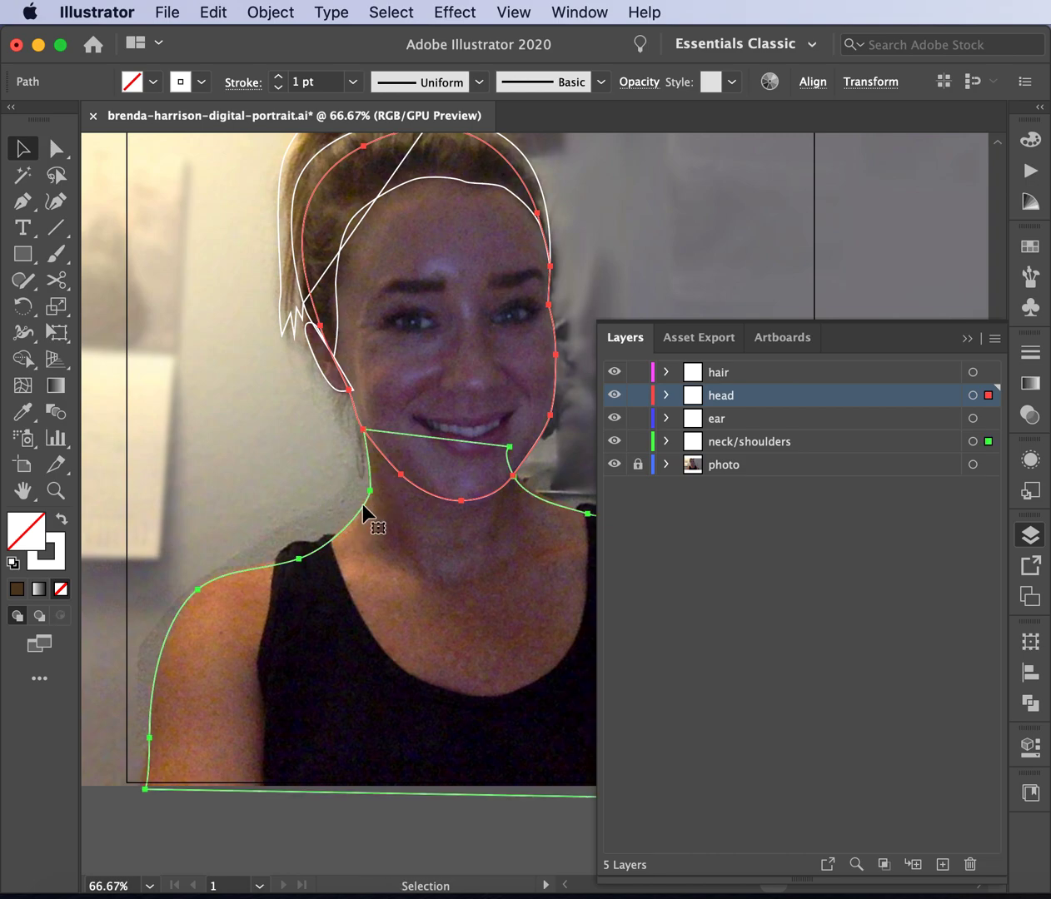
{"action": "left_click", "coordinate": [330, 381], "text": "shift"}
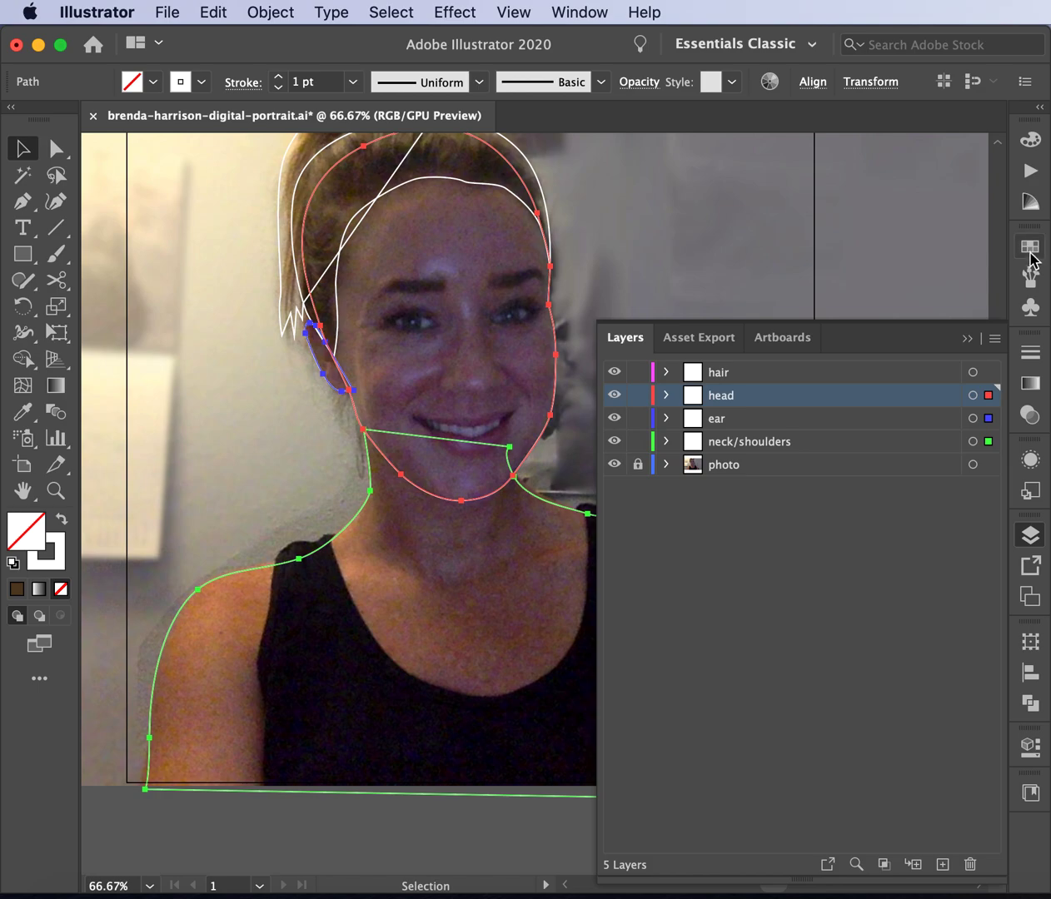
{"action": "left_click", "coordinate": [1030, 253]}
{"action": "left_click", "coordinate": [819, 307]}
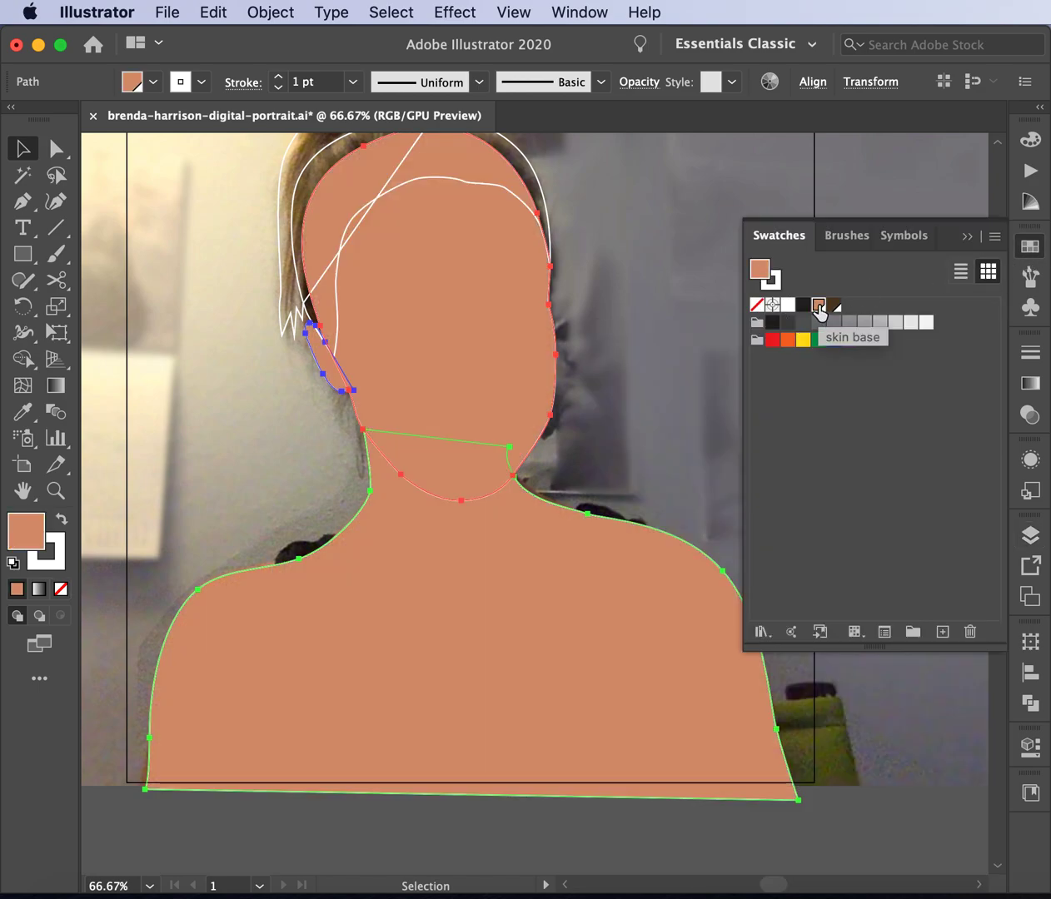
{"action": "left_click", "coordinate": [701, 312]}
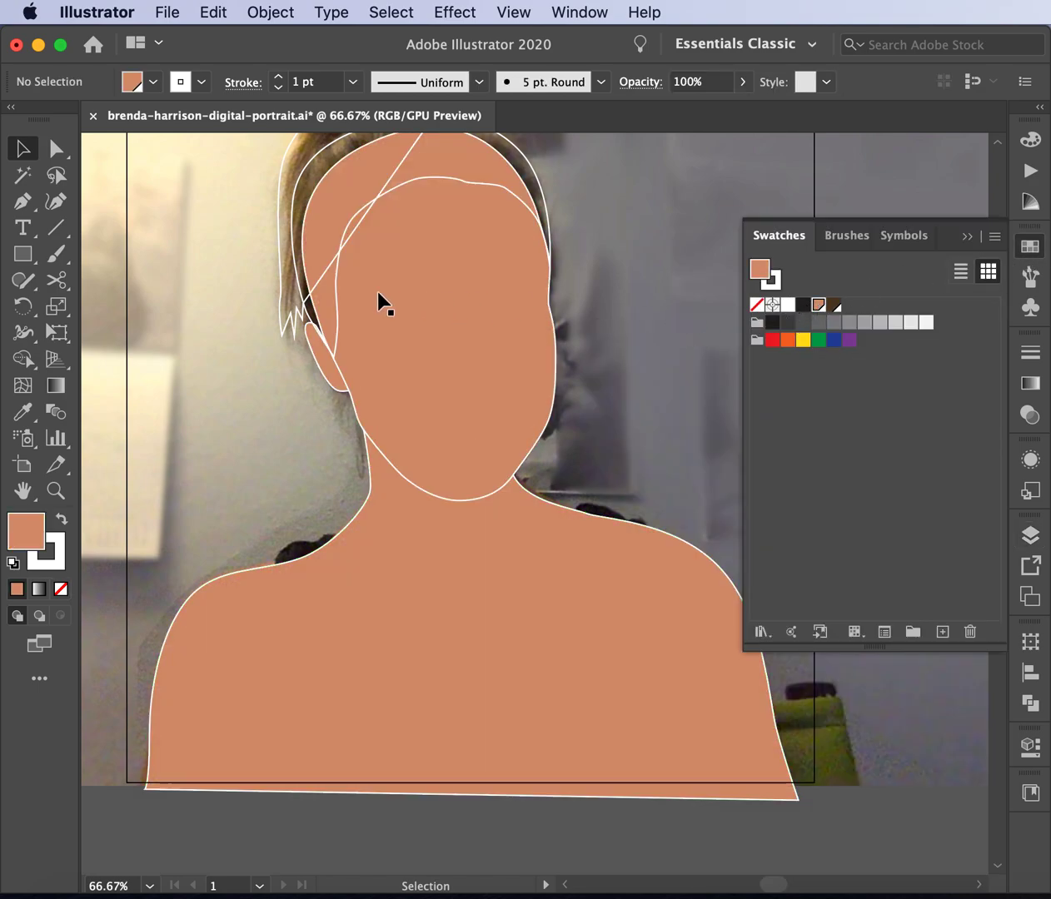
{"action": "left_click", "coordinate": [315, 288]}
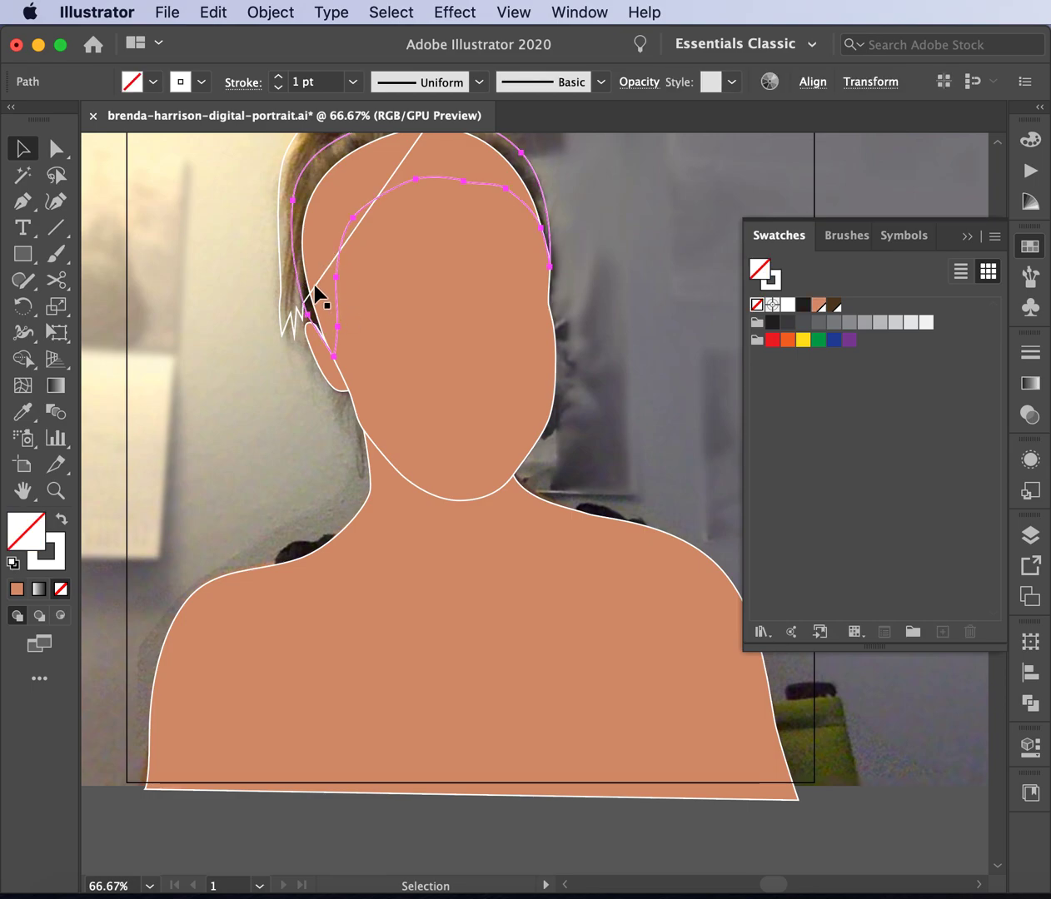
- Fill both hair shapes with the hair base brown swatch
{"action": "left_click", "coordinate": [279, 275], "text": "shift"}
{"action": "left_click", "coordinate": [834, 305]}
{"action": "left_click", "coordinate": [646, 290]}
{"action": "scroll", "coordinate": [645, 291], "scroll_direction": "up", "scroll_amount": 5}
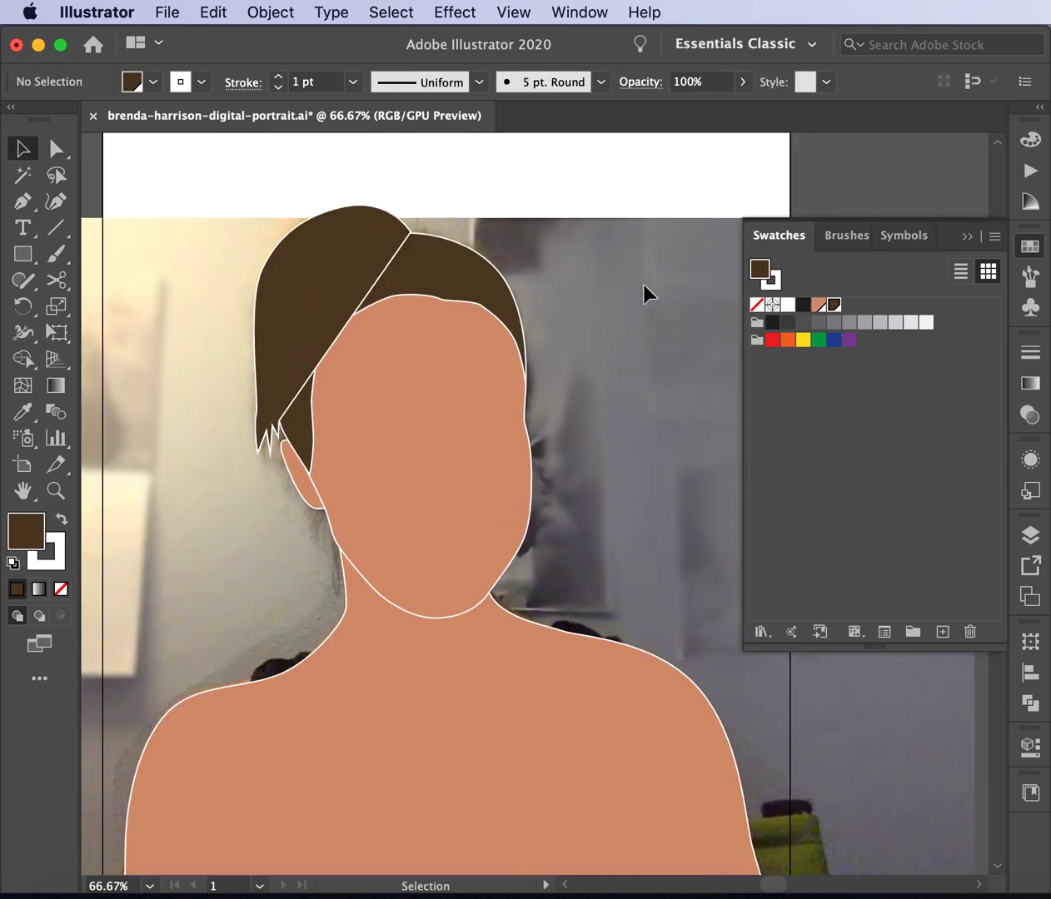
{"action": "left_click", "coordinate": [375, 297]}
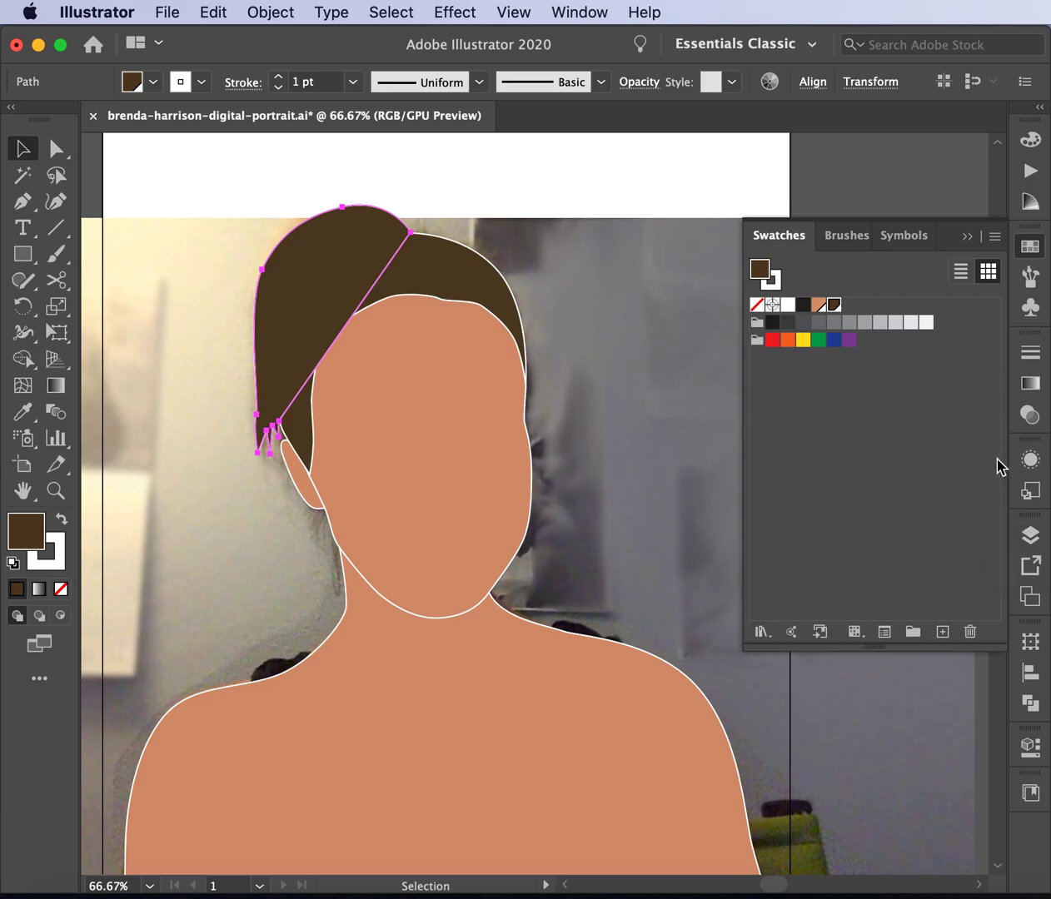
- Marquee-select every portrait shape and set its stroke to None
{"action": "left_click", "coordinate": [246, 197]}
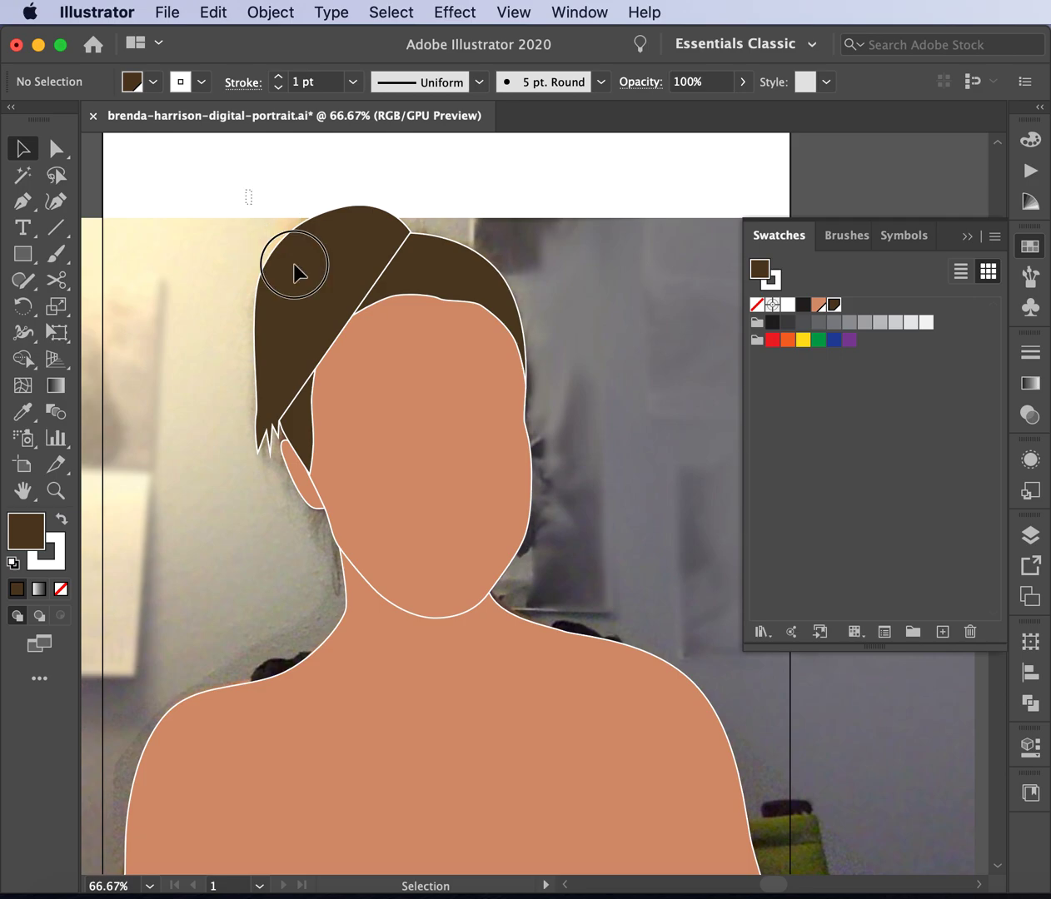
{"action": "left_click_drag", "start_coordinate": [293, 270], "coordinate": [570, 727]}
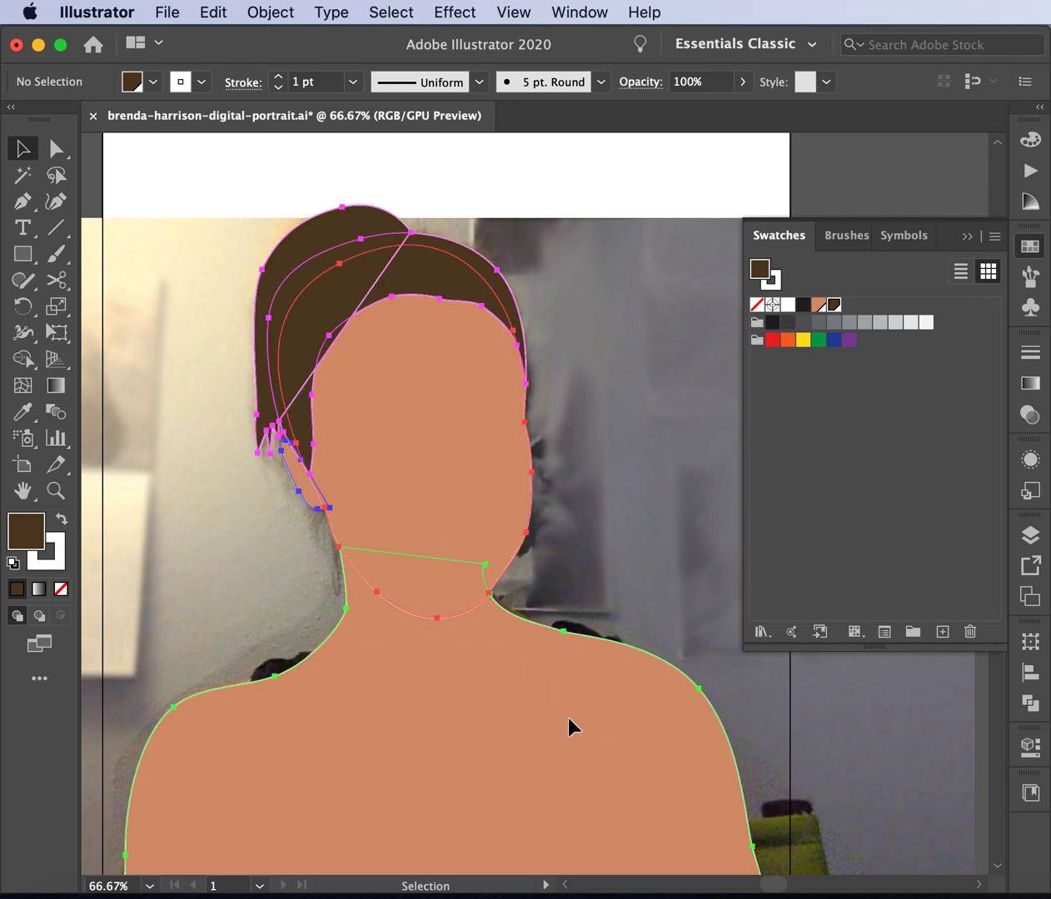
{"action": "left_click", "coordinate": [202, 80]}
{"action": "left_click", "coordinate": [14, 119]}
{"action": "left_click", "coordinate": [353, 185]}
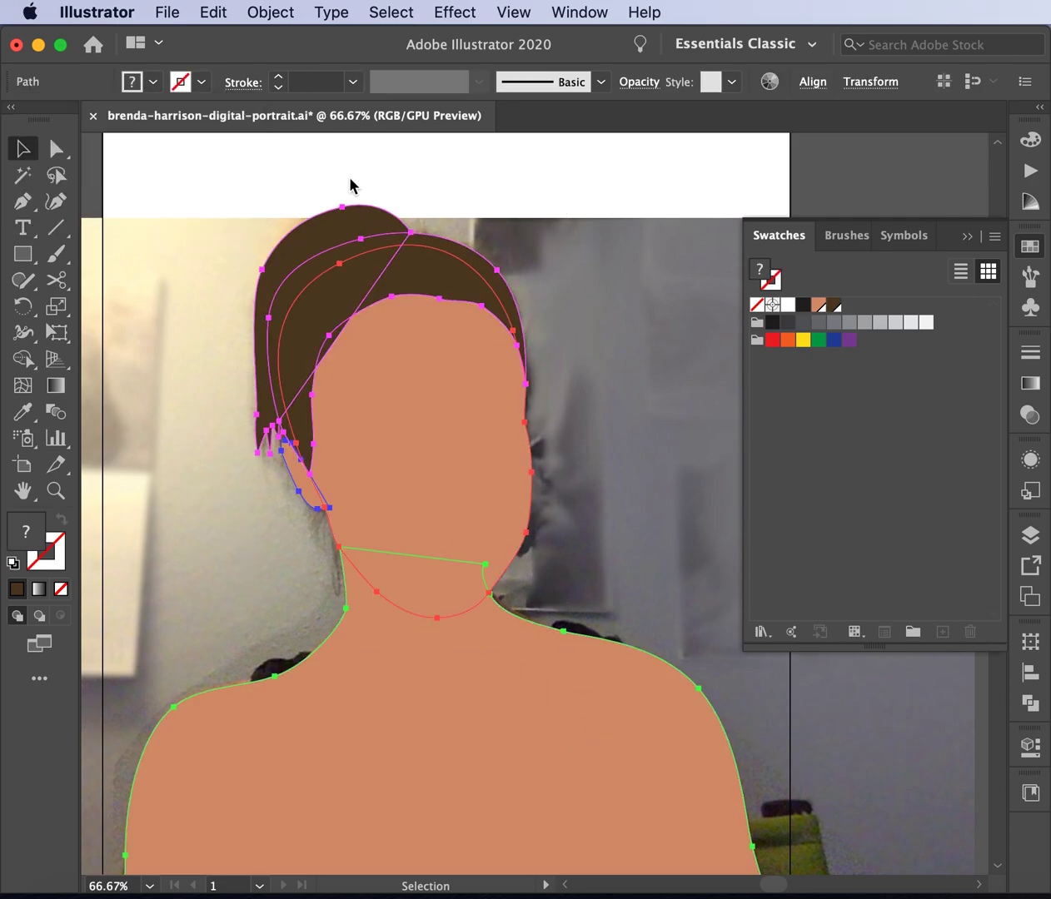
{"action": "left_click", "coordinate": [501, 194]}
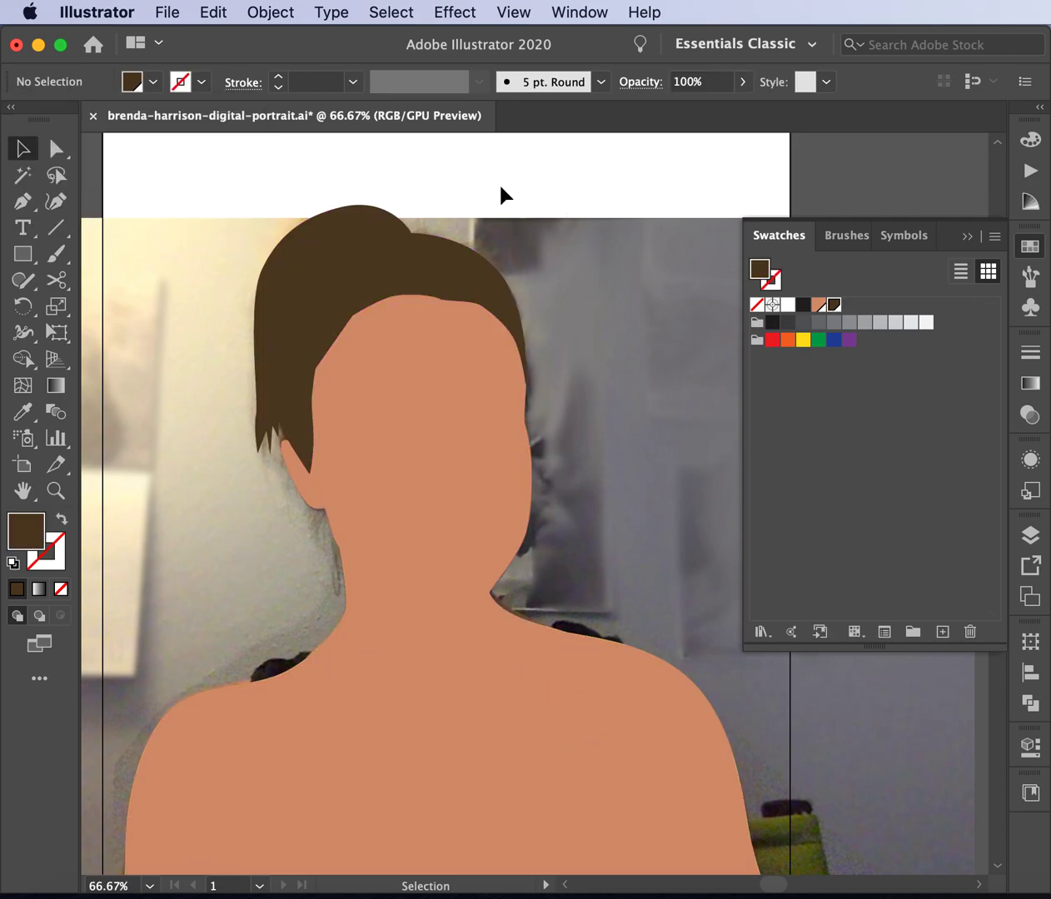
{"action": "left_click", "coordinate": [338, 249]}
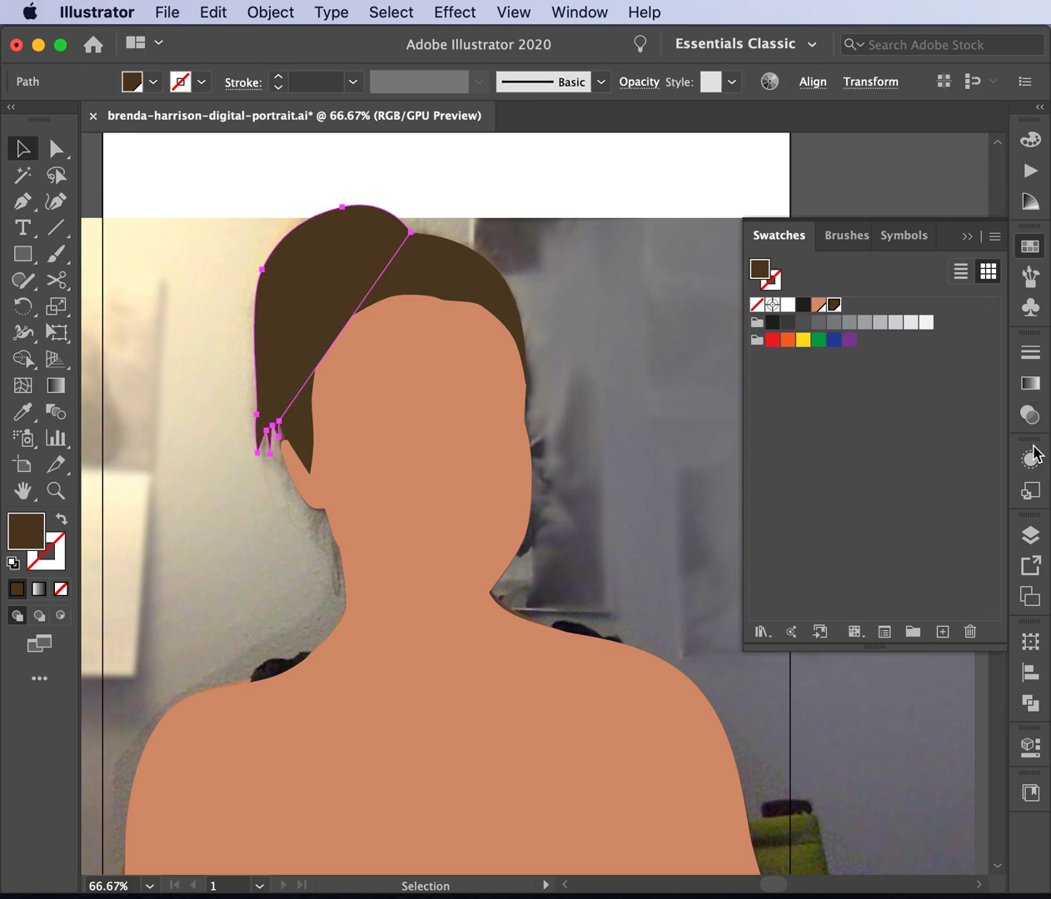
{"action": "left_click", "coordinate": [1029, 537]}
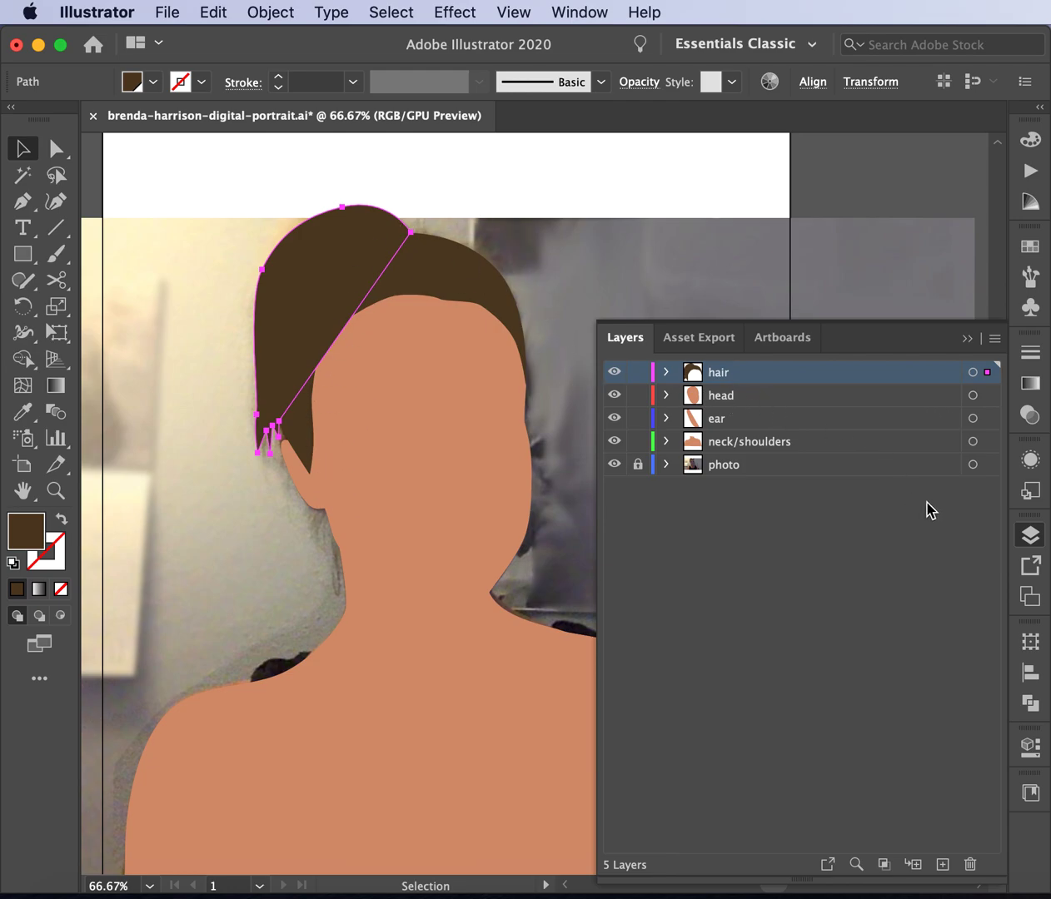
- Cut the ponytail piece and paste it in place on a new 'pony tail' layer above ear
{"action": "key", "text": "a"}
{"action": "key", "text": "super+z"}
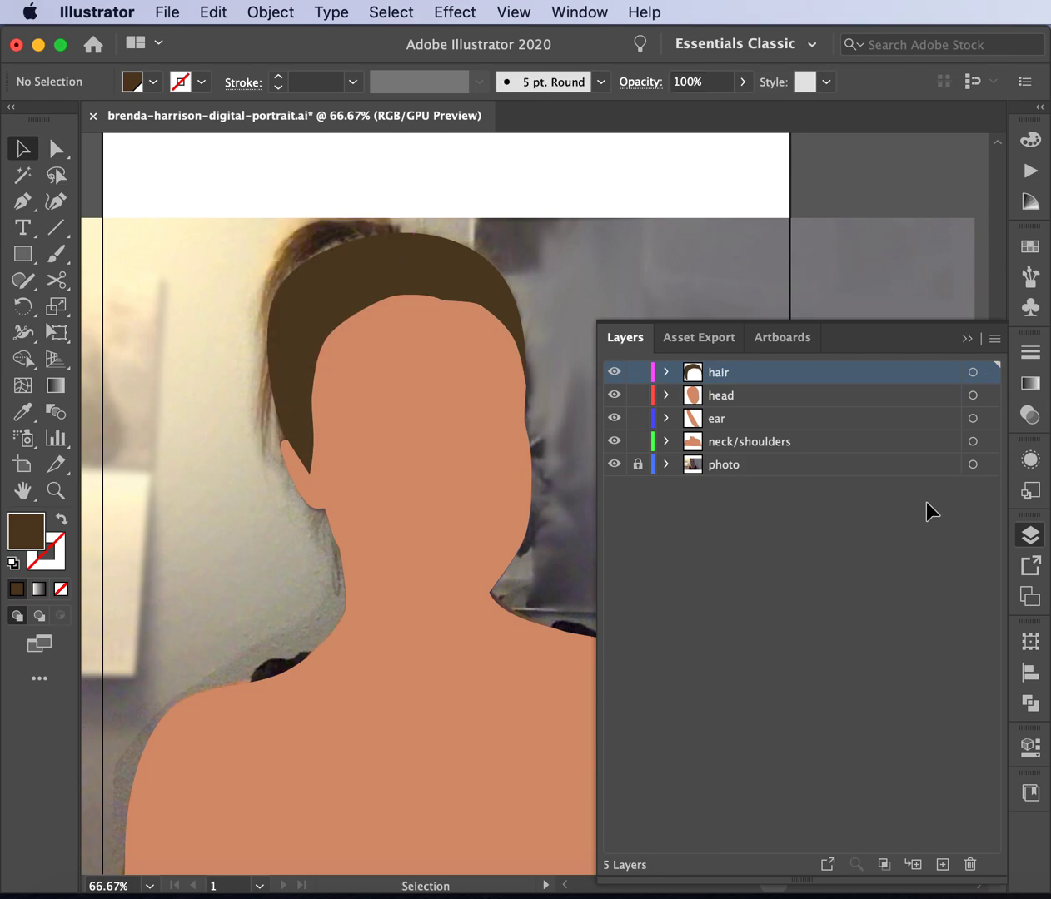
{"action": "left_click", "coordinate": [724, 419]}
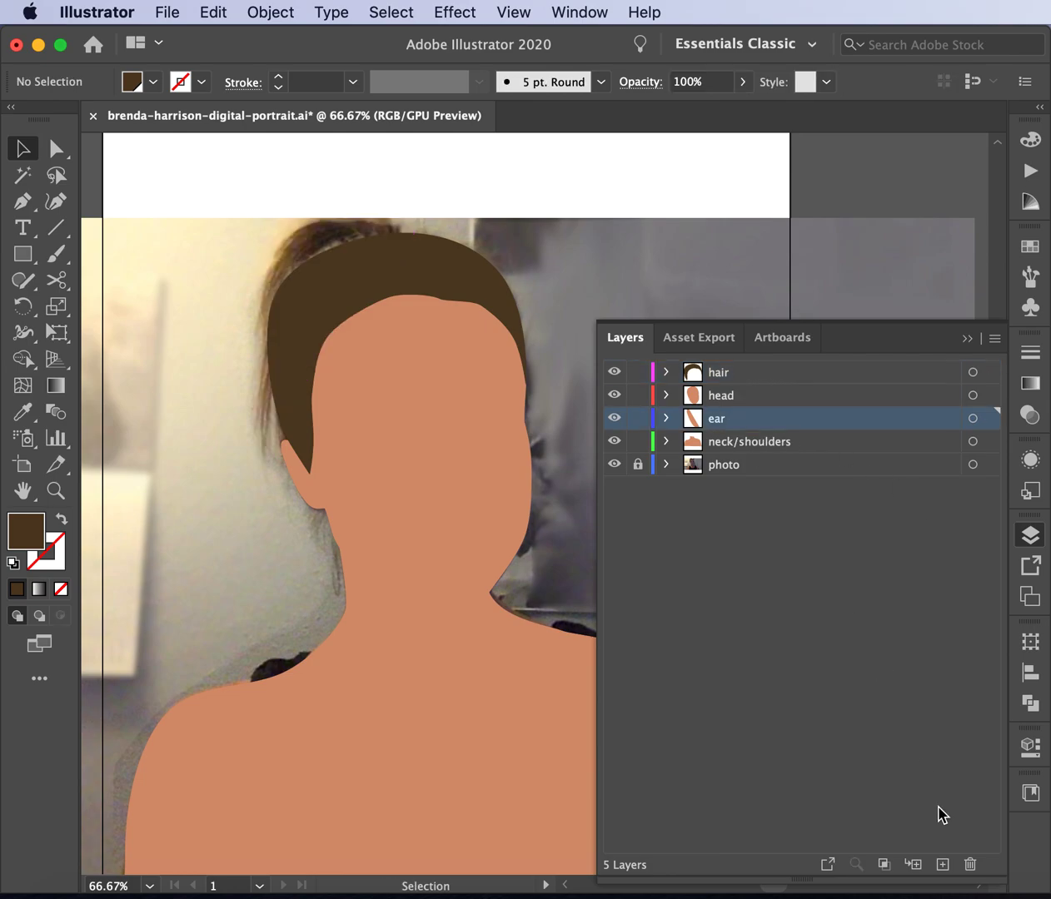
{"action": "left_click", "coordinate": [941, 864]}
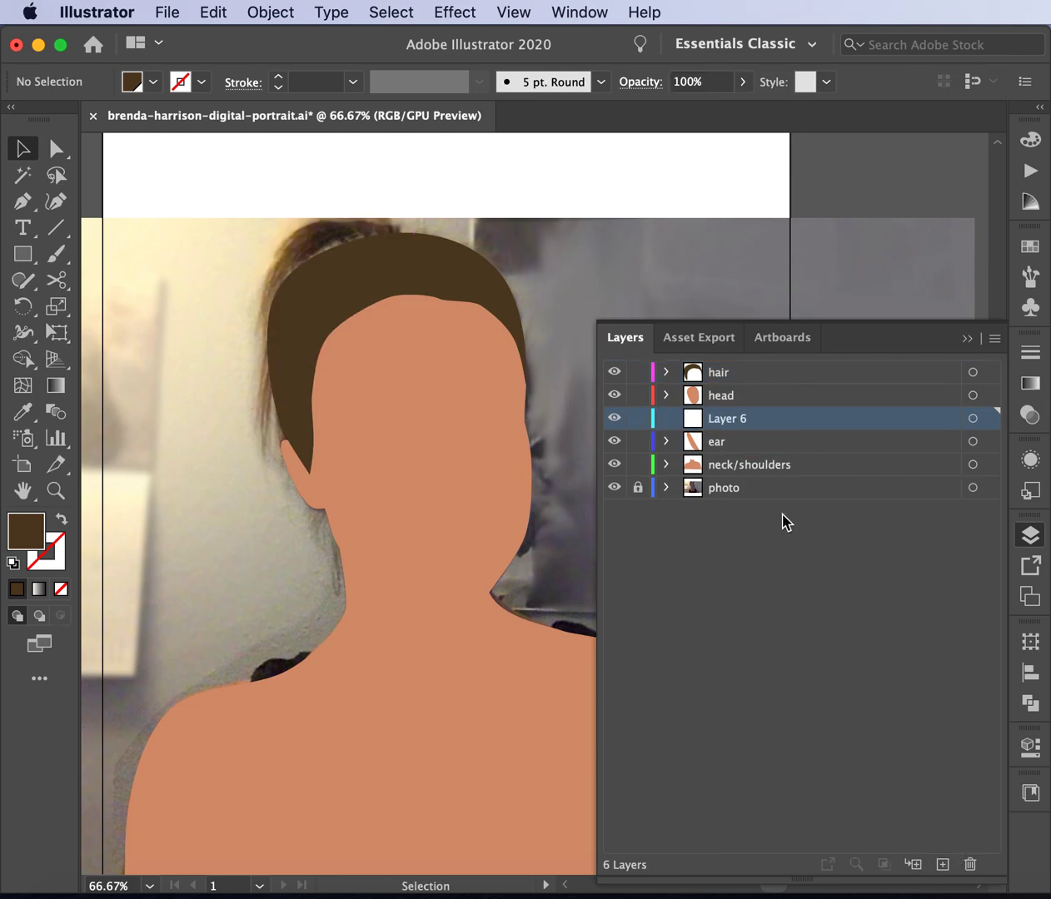
{"action": "double_click", "coordinate": [738, 422]}
{"action": "type", "text": "pony tail"}
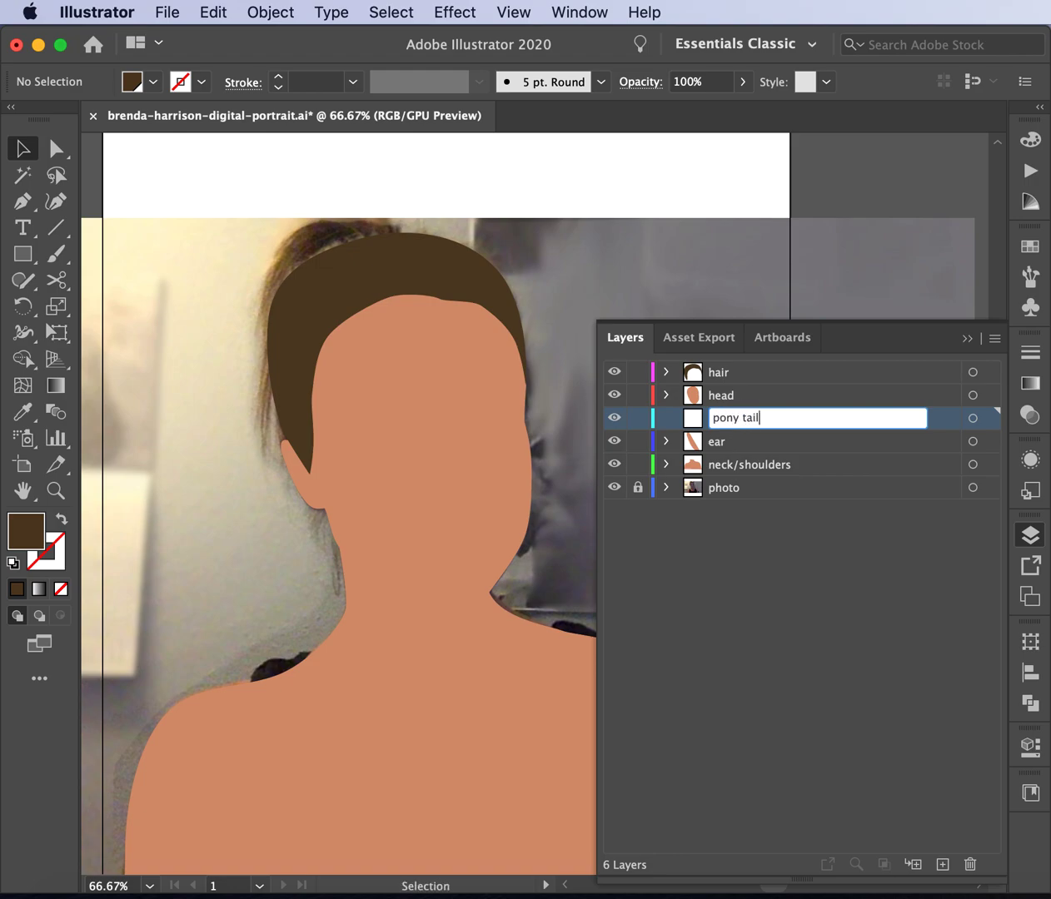
{"action": "key", "text": "Return"}
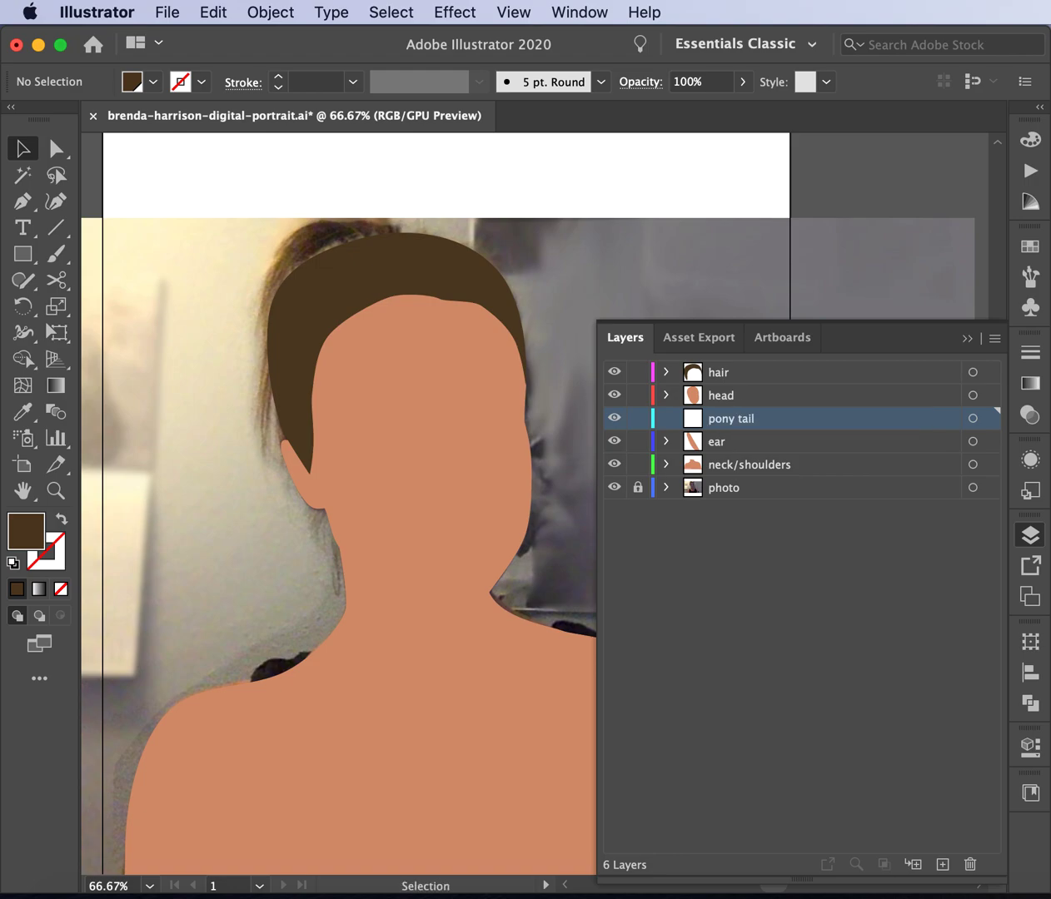
{"action": "key", "text": "super"}
{"action": "key", "text": "super+f"}
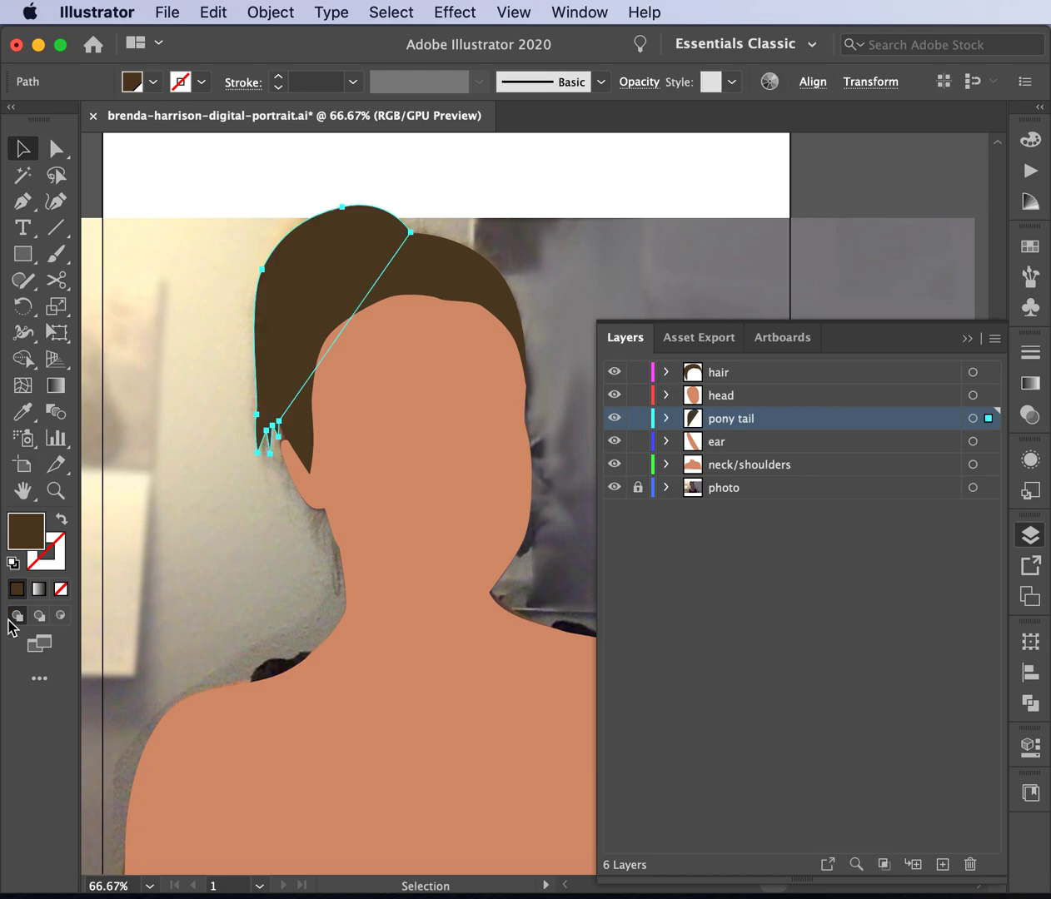
- Recolour the ponytail fill to a lighter brown, #63482d
{"action": "double_click", "coordinate": [31, 537]}
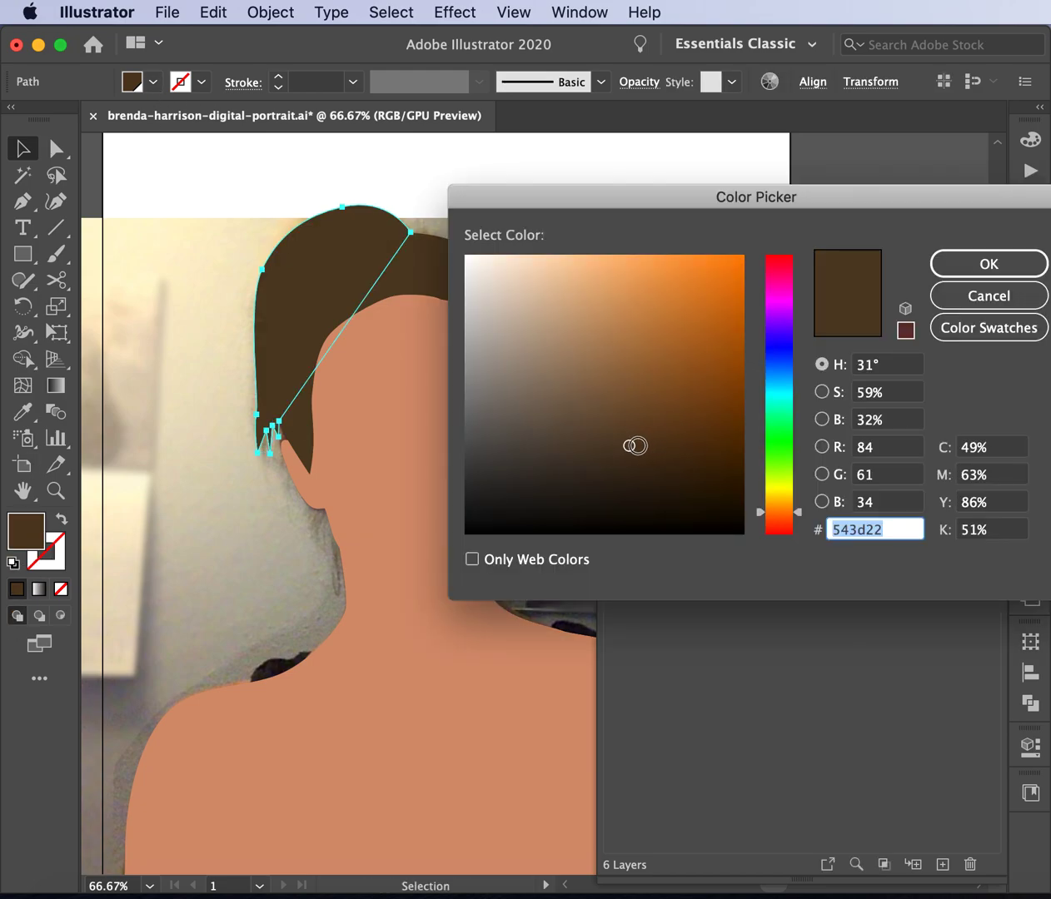
{"action": "left_click", "coordinate": [625, 438]}
{"action": "left_click", "coordinate": [620, 425]}
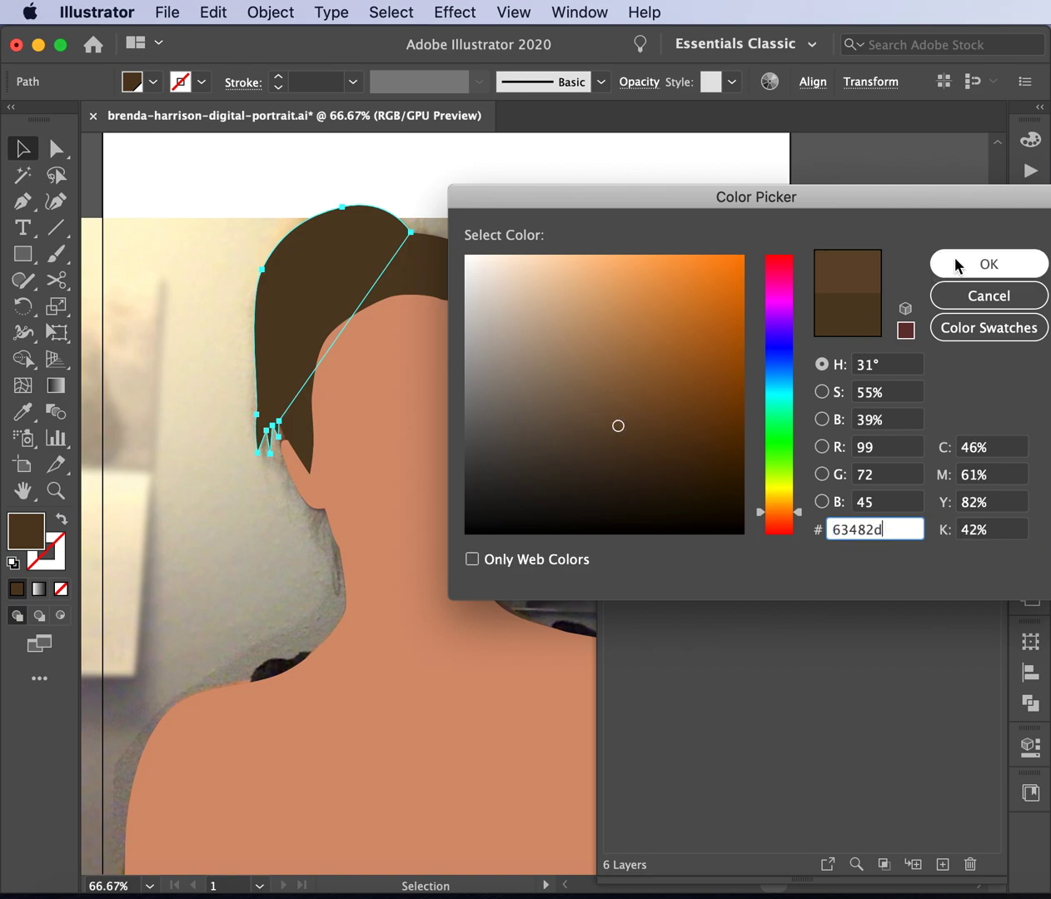
{"action": "left_click", "coordinate": [957, 265]}
{"action": "left_click", "coordinate": [788, 188]}
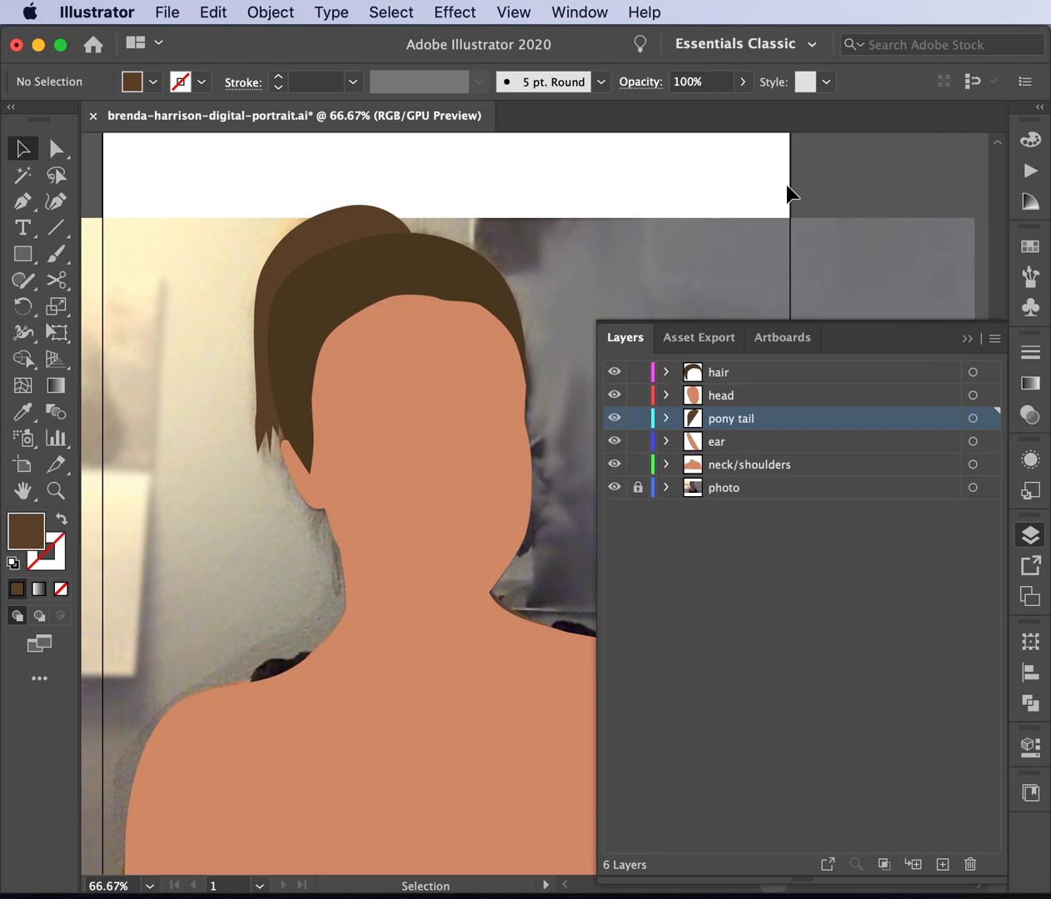
- Darken the neck/shoulders fill to #cc886a
{"action": "left_click", "coordinate": [386, 728]}
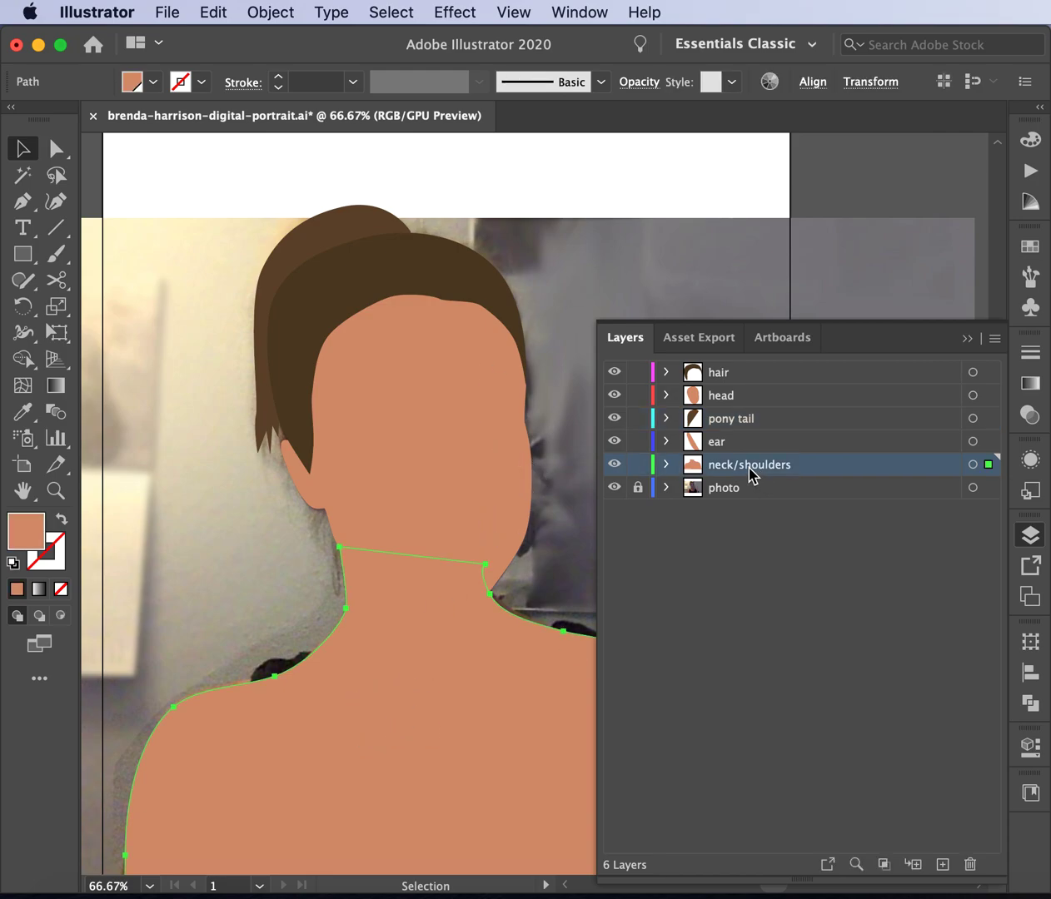
{"action": "left_click", "coordinate": [23, 540]}
{"action": "left_click", "coordinate": [23, 539]}
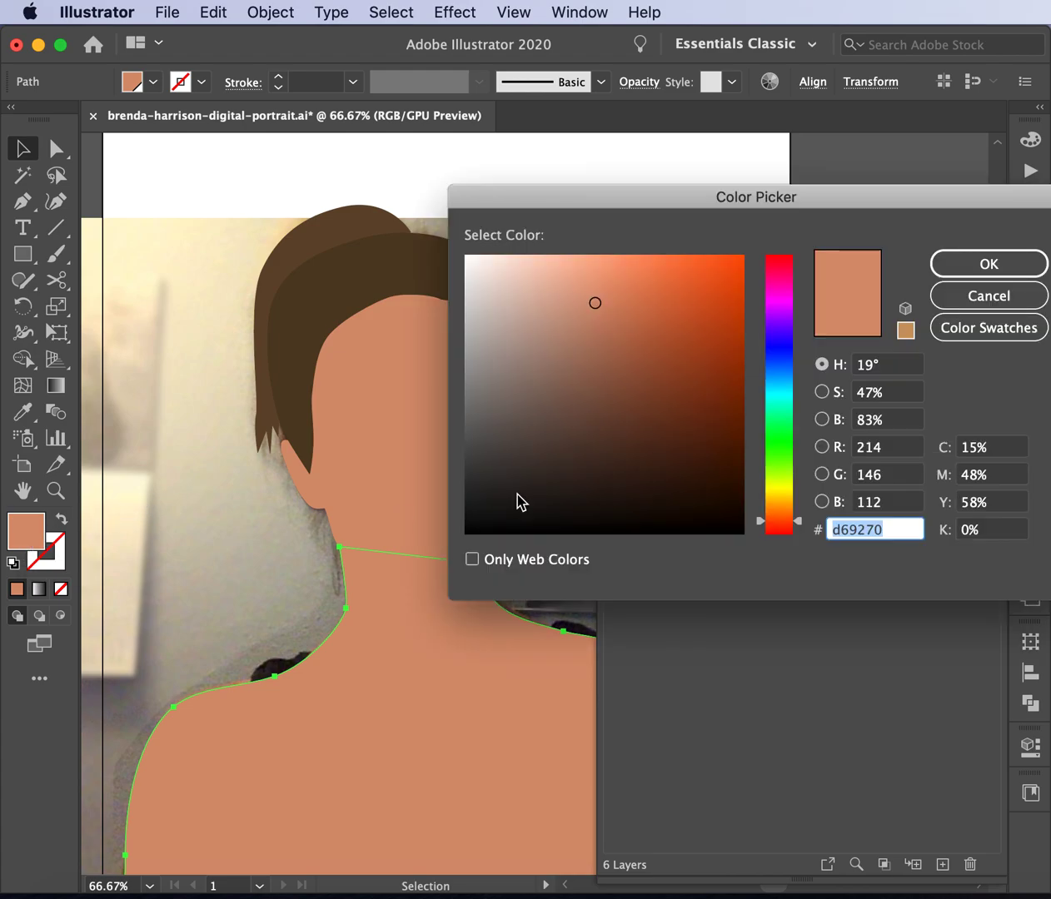
{"action": "left_click", "coordinate": [597, 315]}
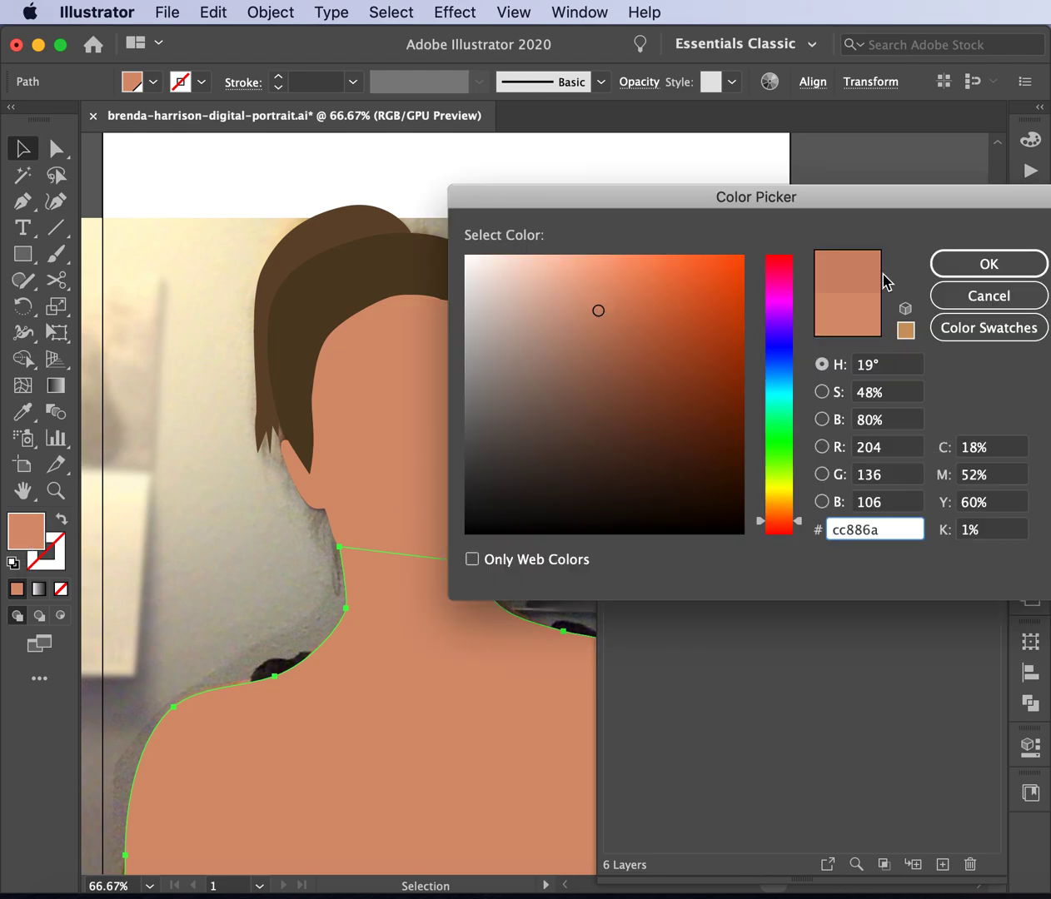
{"action": "left_click", "coordinate": [997, 267]}
{"action": "left_click", "coordinate": [774, 148]}
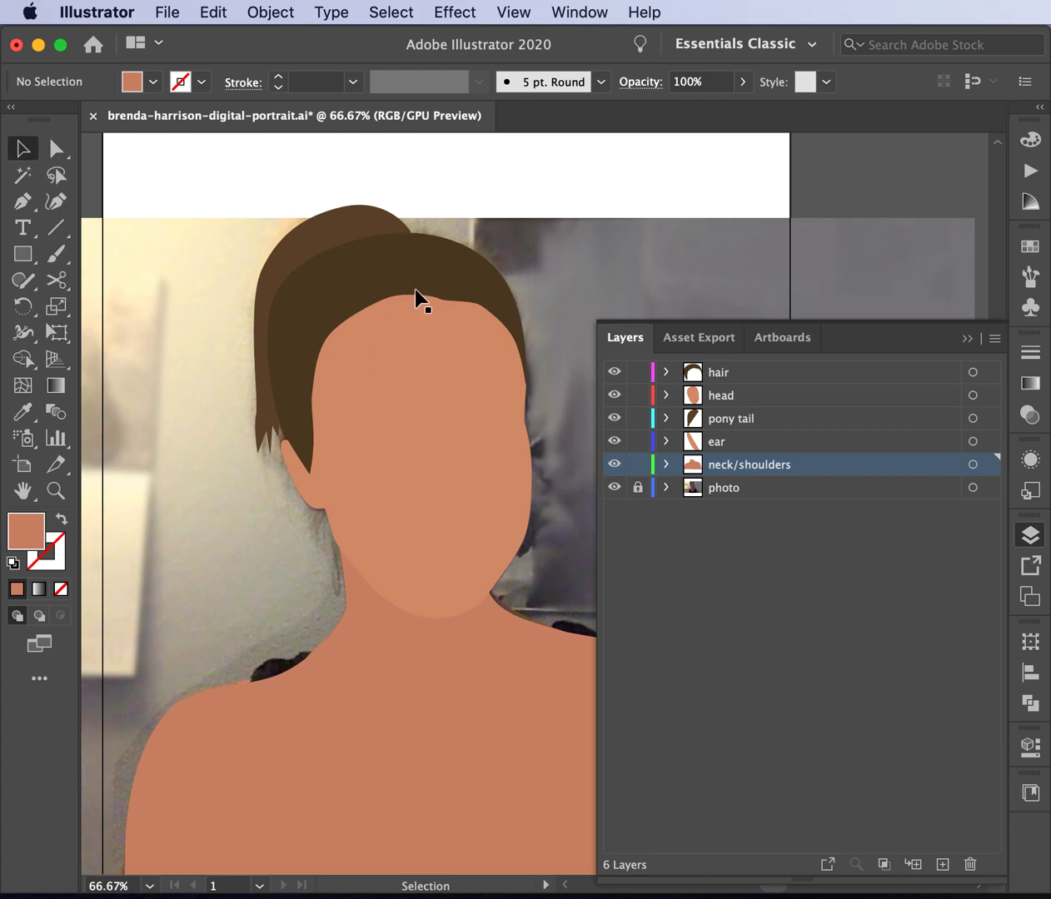
- Darken the ear fill to #c98669
{"action": "left_click", "coordinate": [302, 492]}
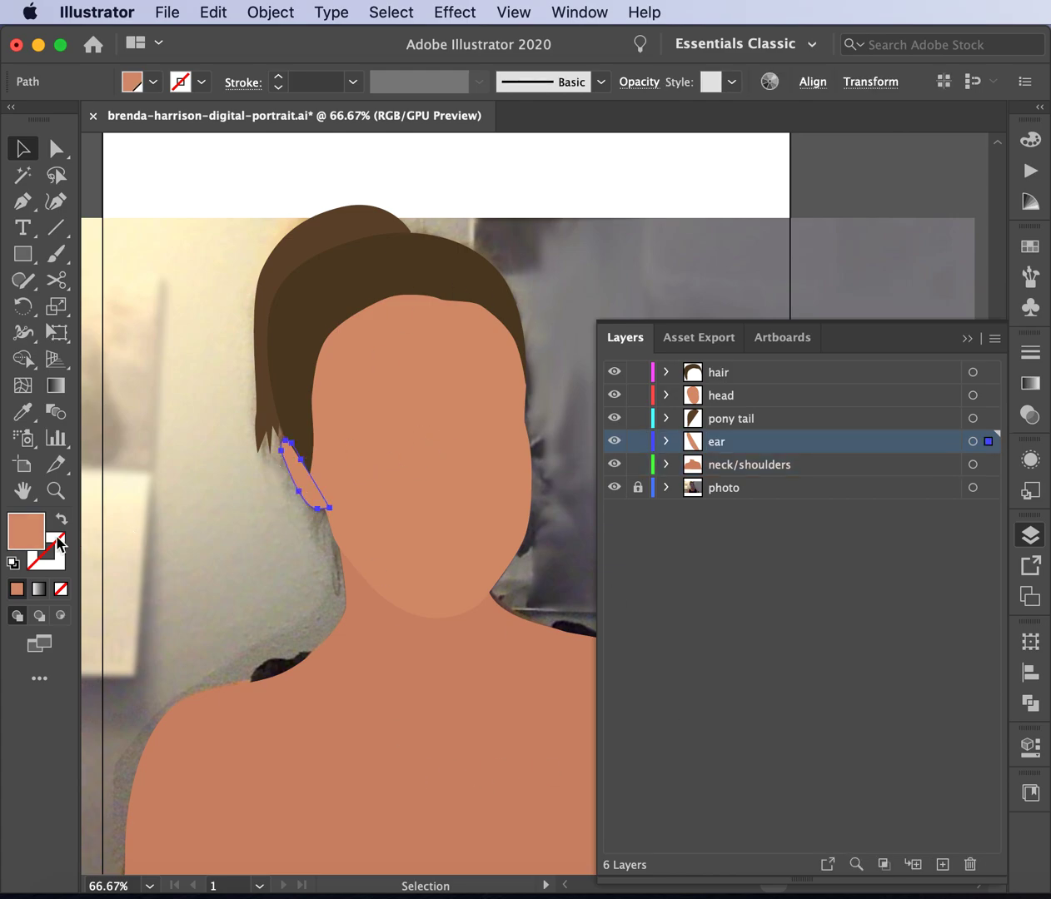
{"action": "double_click", "coordinate": [25, 531]}
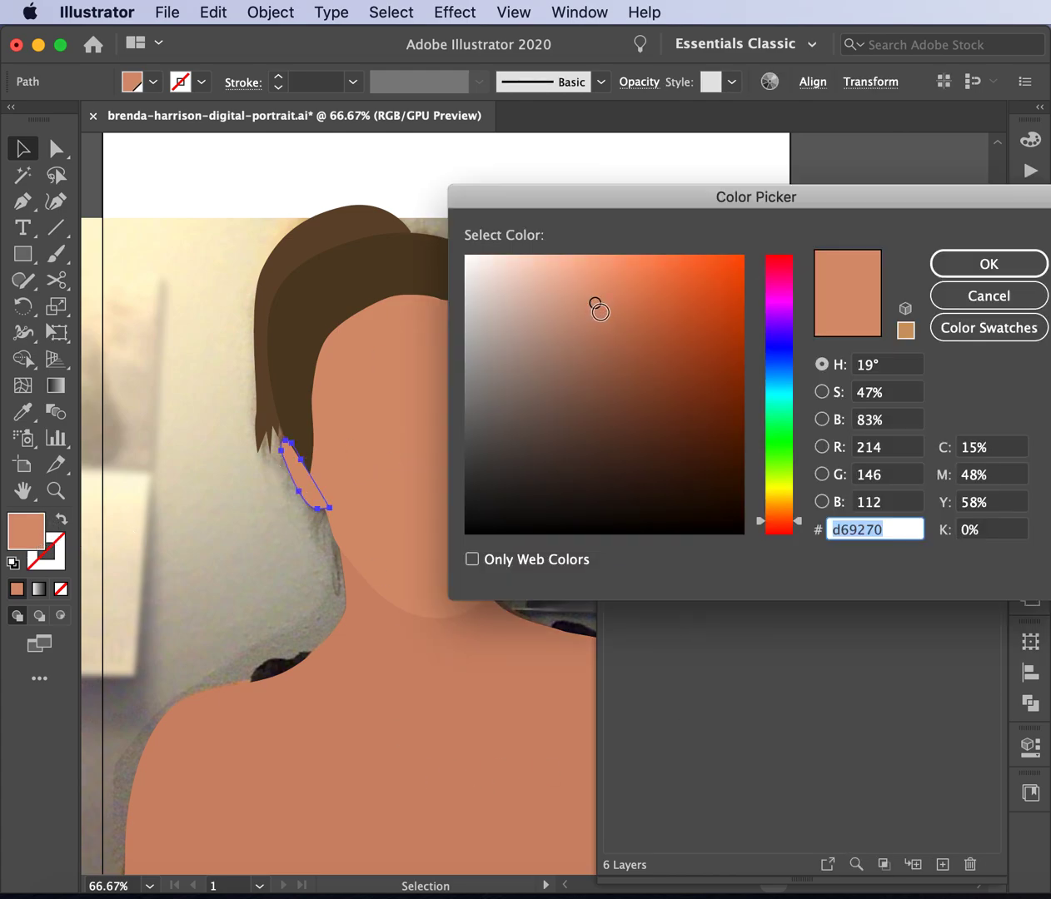
{"action": "left_click", "coordinate": [598, 314]}
{"action": "left_click", "coordinate": [1006, 265]}
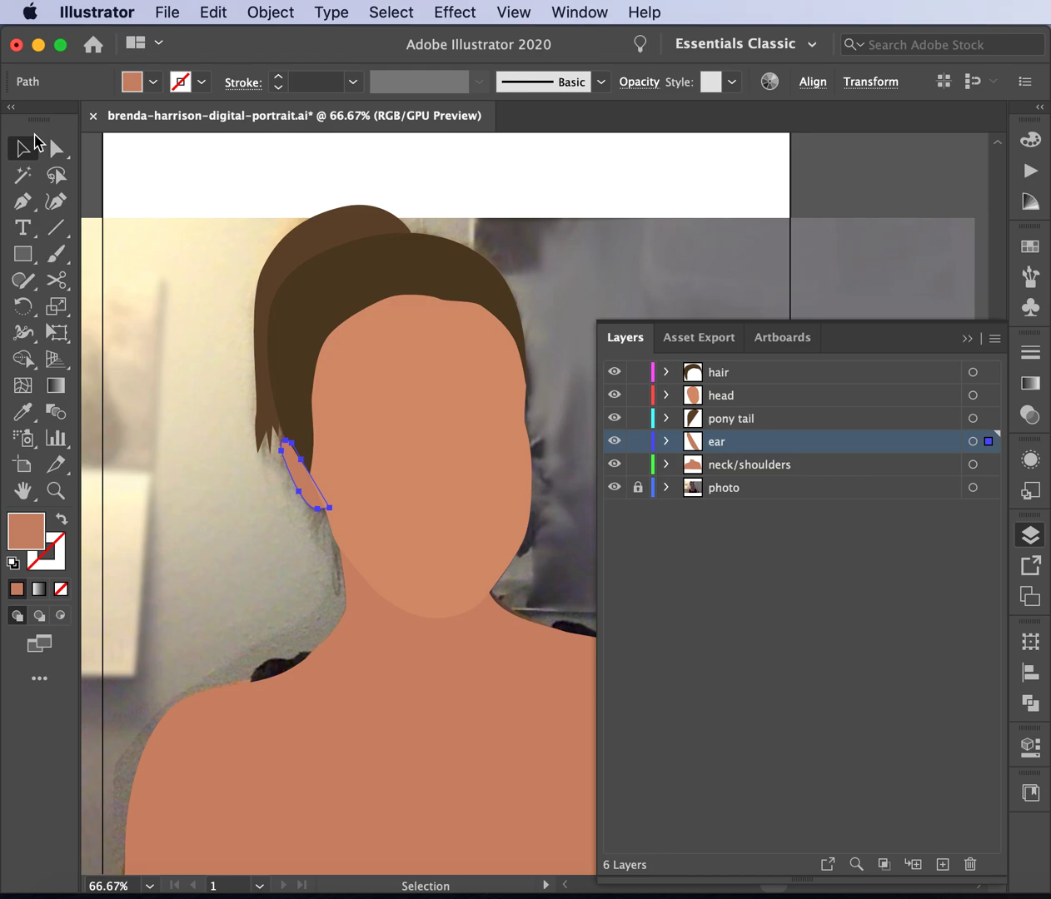
{"action": "double_click", "coordinate": [31, 541]}
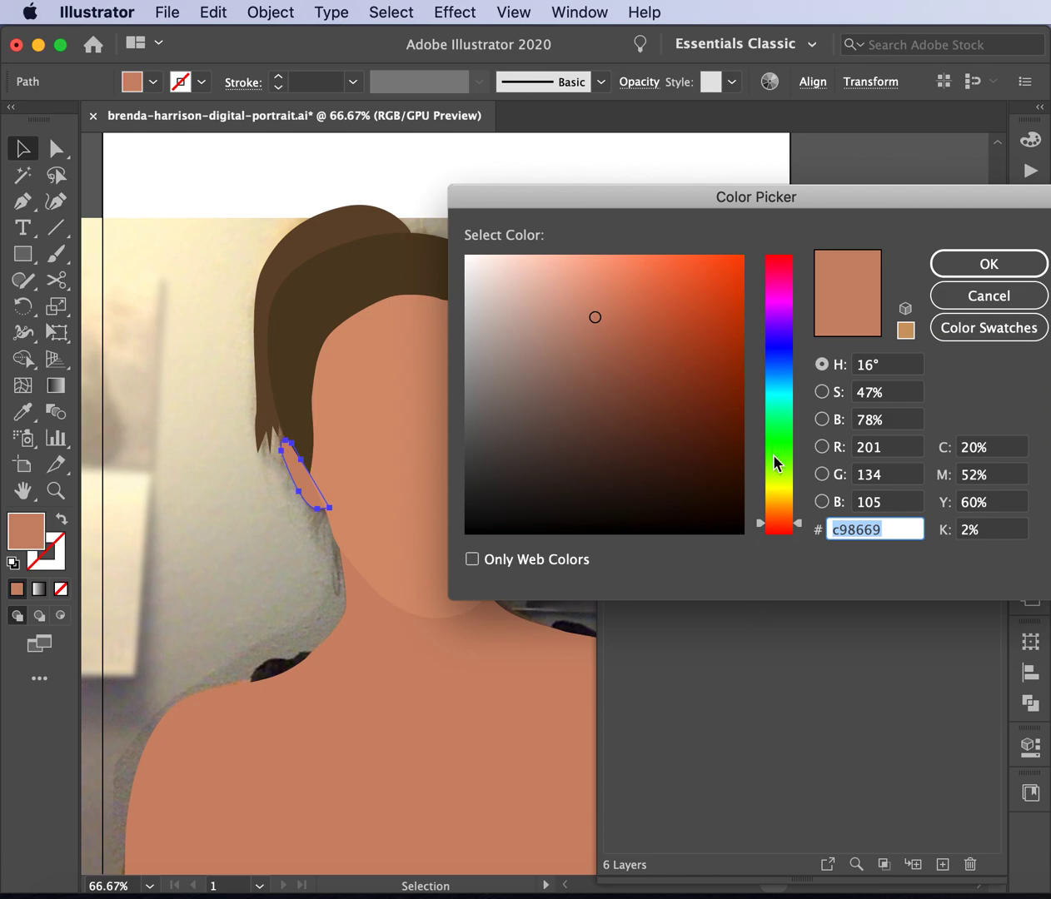
{"action": "left_click", "coordinate": [985, 296]}
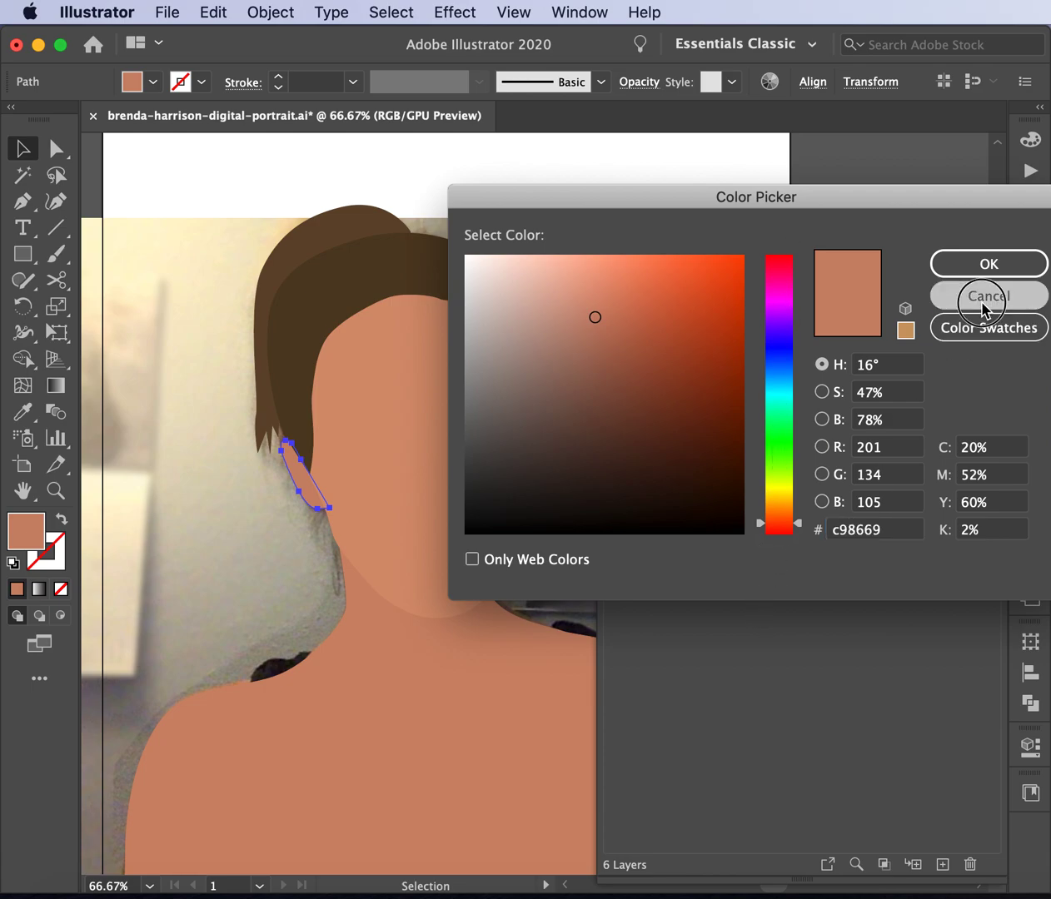
{"action": "left_click", "coordinate": [811, 182]}
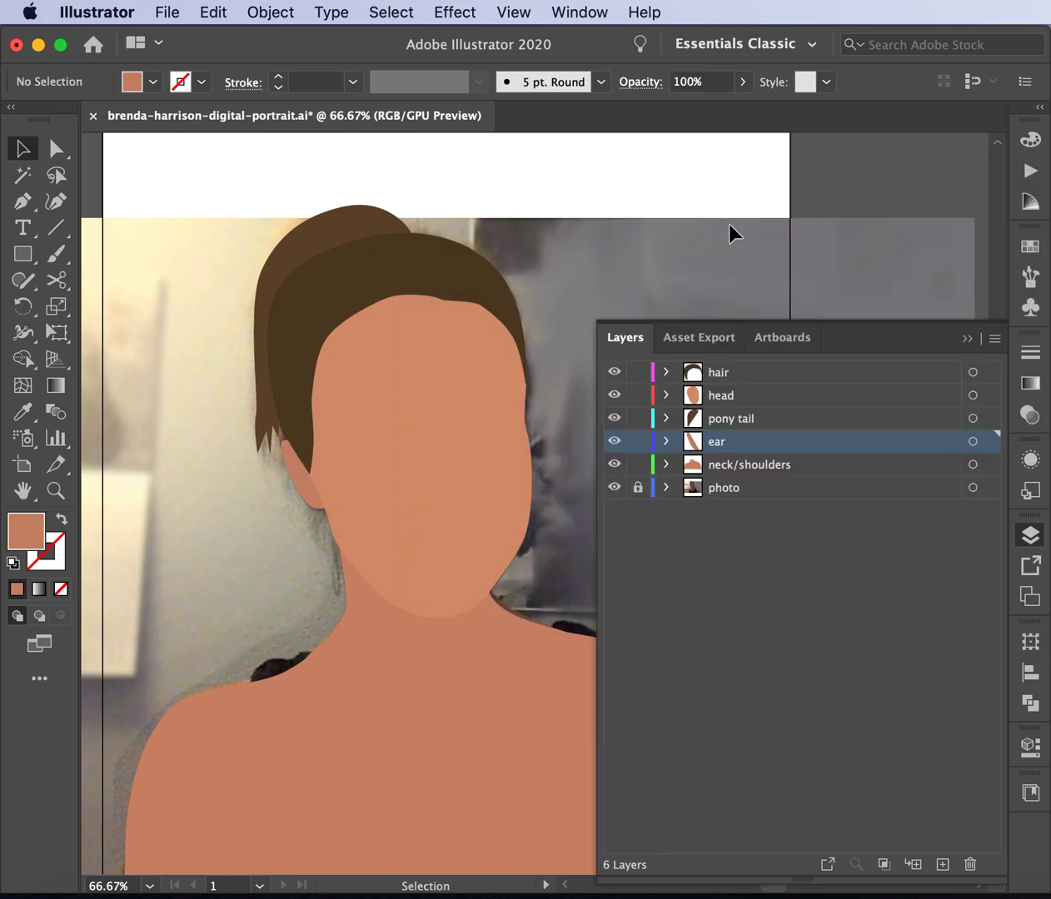
{"action": "scroll", "coordinate": [332, 545], "scroll_direction": "down", "scroll_amount": 5}
{"action": "scroll", "coordinate": [333, 545], "scroll_direction": "up", "scroll_amount": 5}
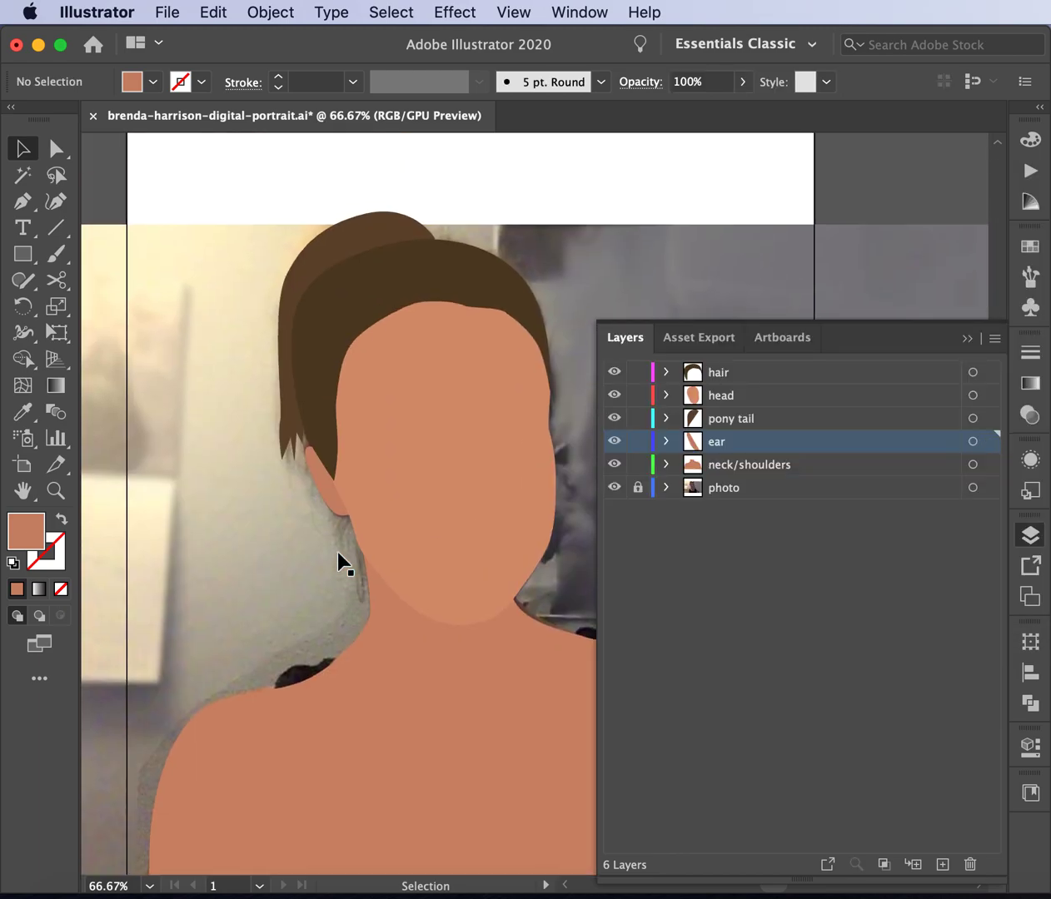
{"action": "scroll", "coordinate": [338, 553], "scroll_direction": "up", "scroll_amount": 3}
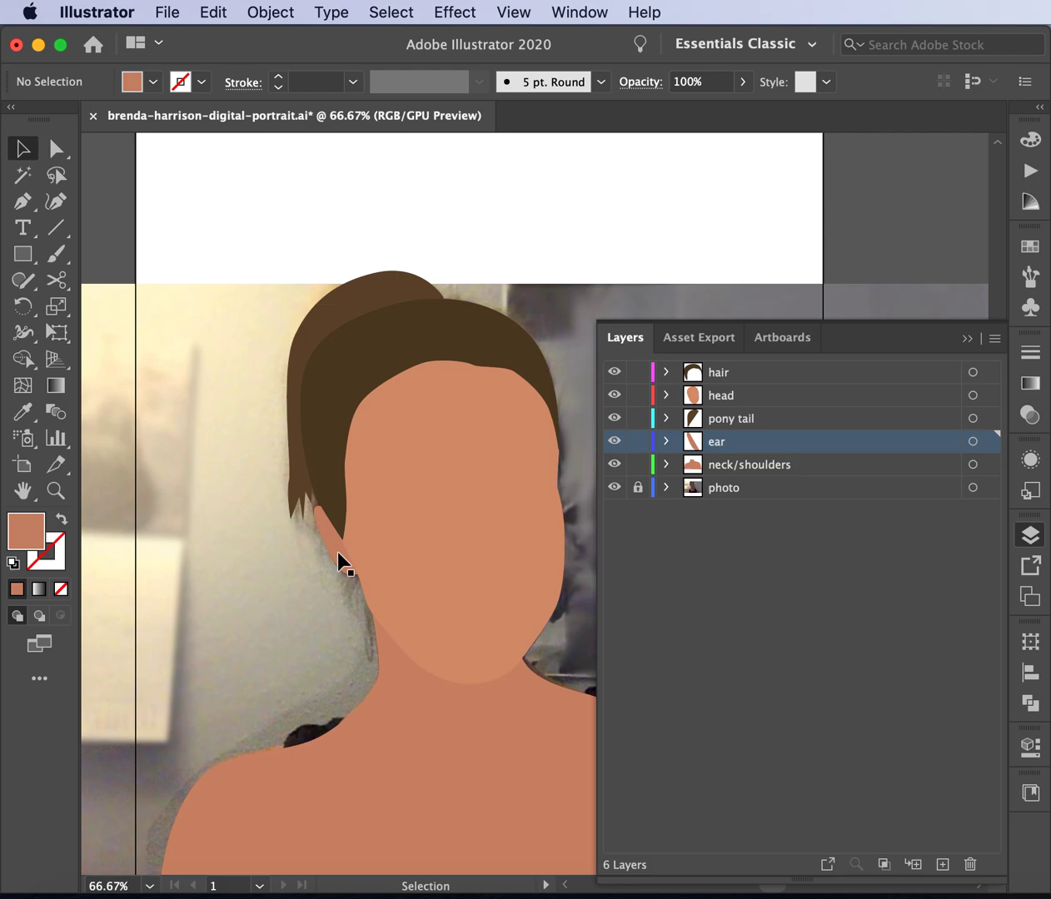